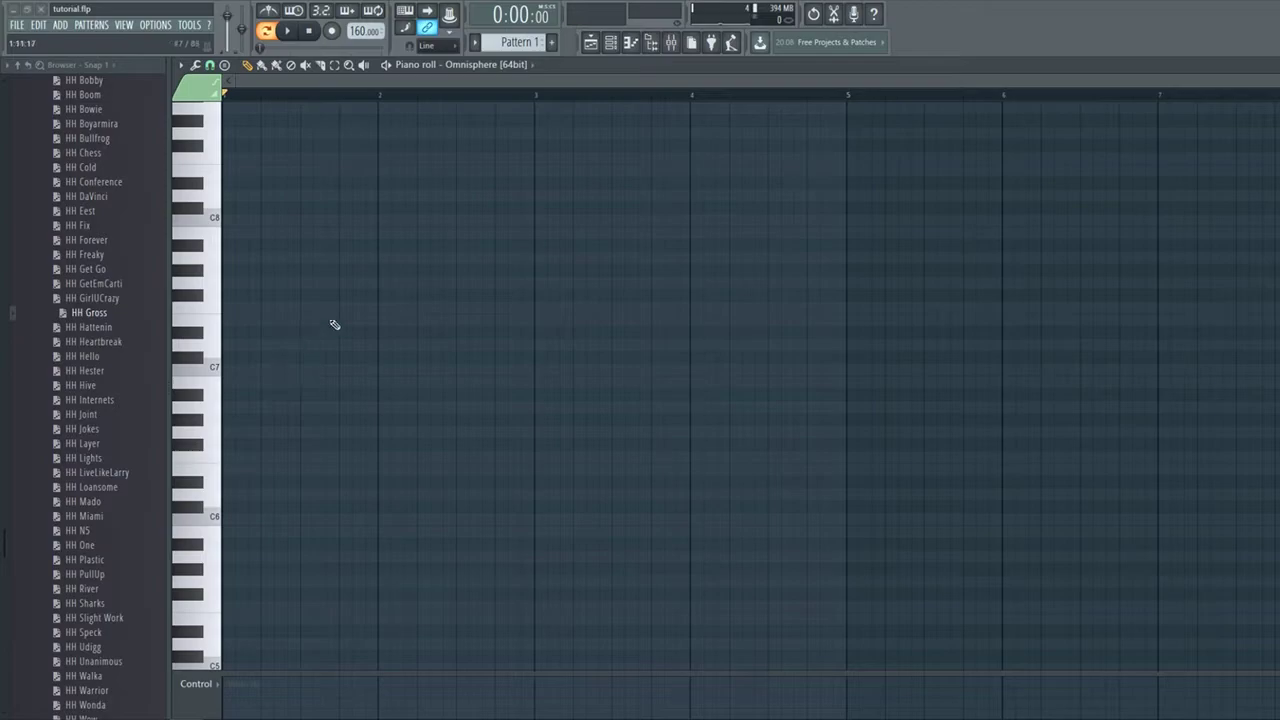
Draw a three-beat C7 note at the start of bar 1 for the Omnisphere channel.
{"action": "scroll", "coordinate": [285, 330], "scroll_direction": "down", "scroll_amount": 2}
{"action": "scroll", "coordinate": [371, 257], "scroll_direction": "down", "scroll_amount": 2}
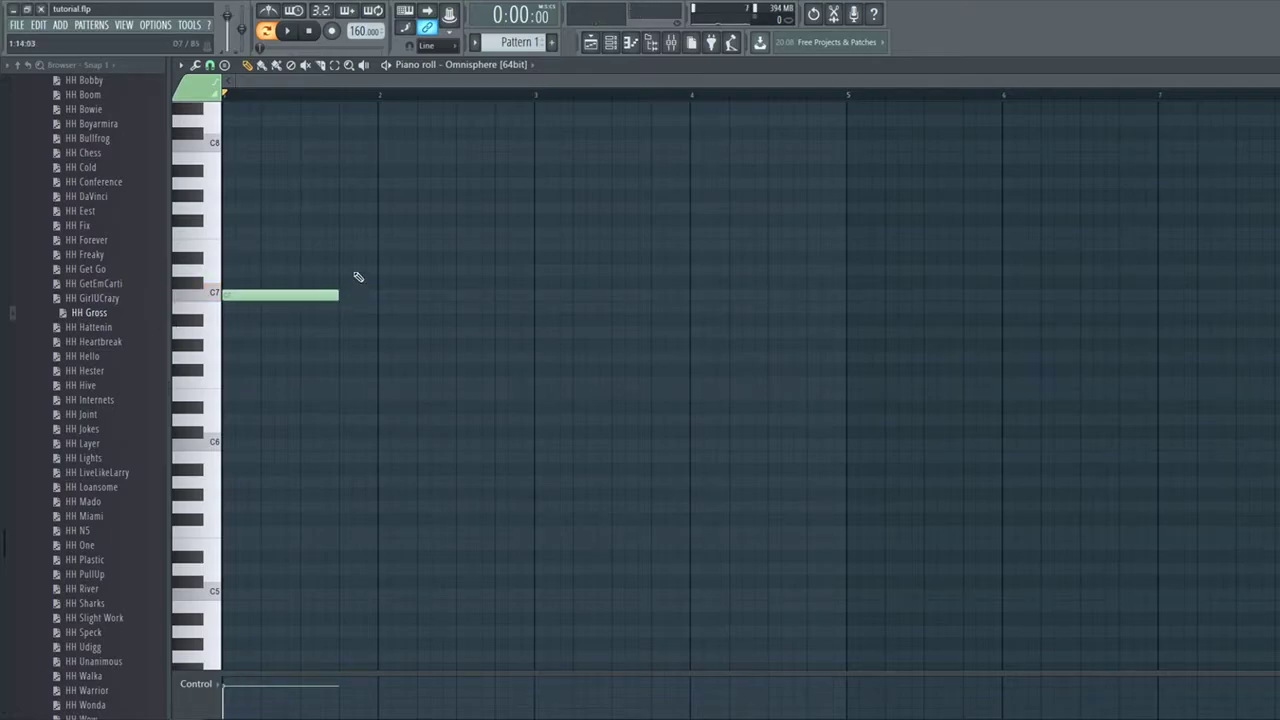
Open the Omnisphere instrument from the channel rack and inspect its list of patch bank directories.
{"action": "left_click", "coordinate": [610, 43]}
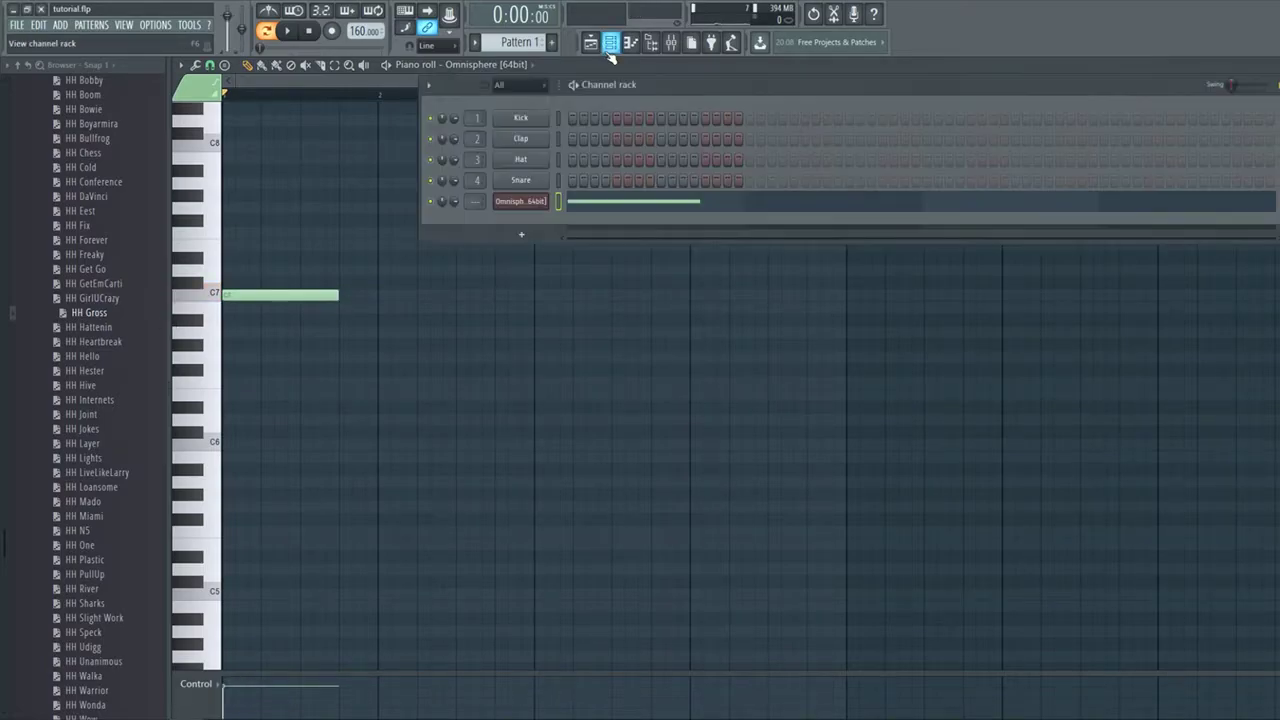
{"action": "left_click", "coordinate": [511, 204]}
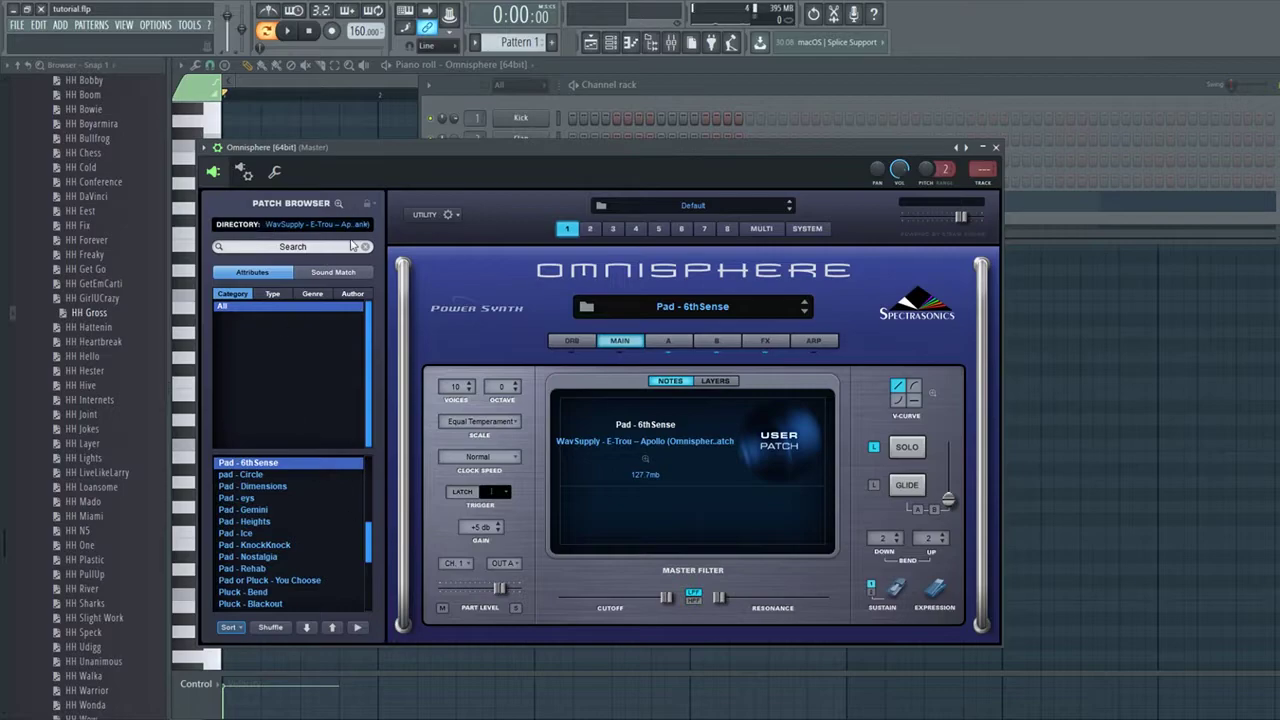
{"action": "left_click", "coordinate": [351, 225]}
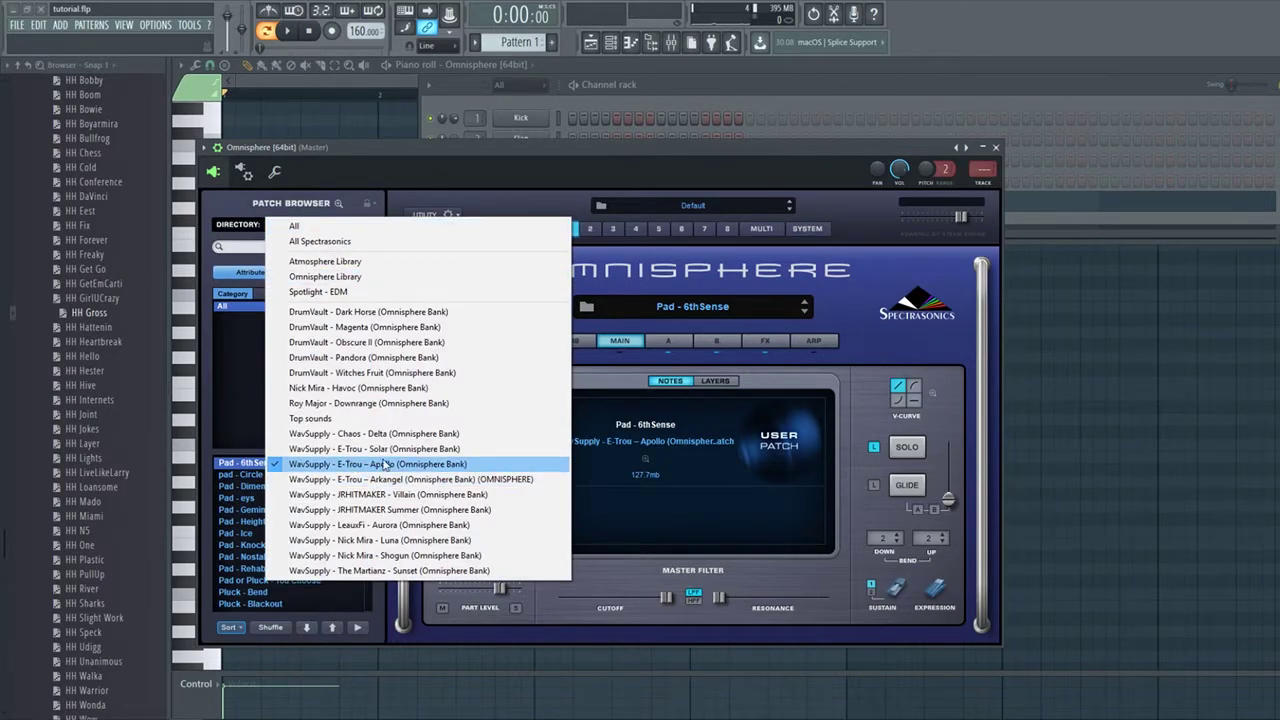
{"action": "left_click", "coordinate": [1083, 515]}
Continue the melody with three-beat notes: A6 at bar 2, A#6 on beat 4 of bar 2, and F6 on beat 3 of bar 3.
{"action": "scroll", "coordinate": [374, 341], "scroll_direction": "up", "scroll_amount": 2}
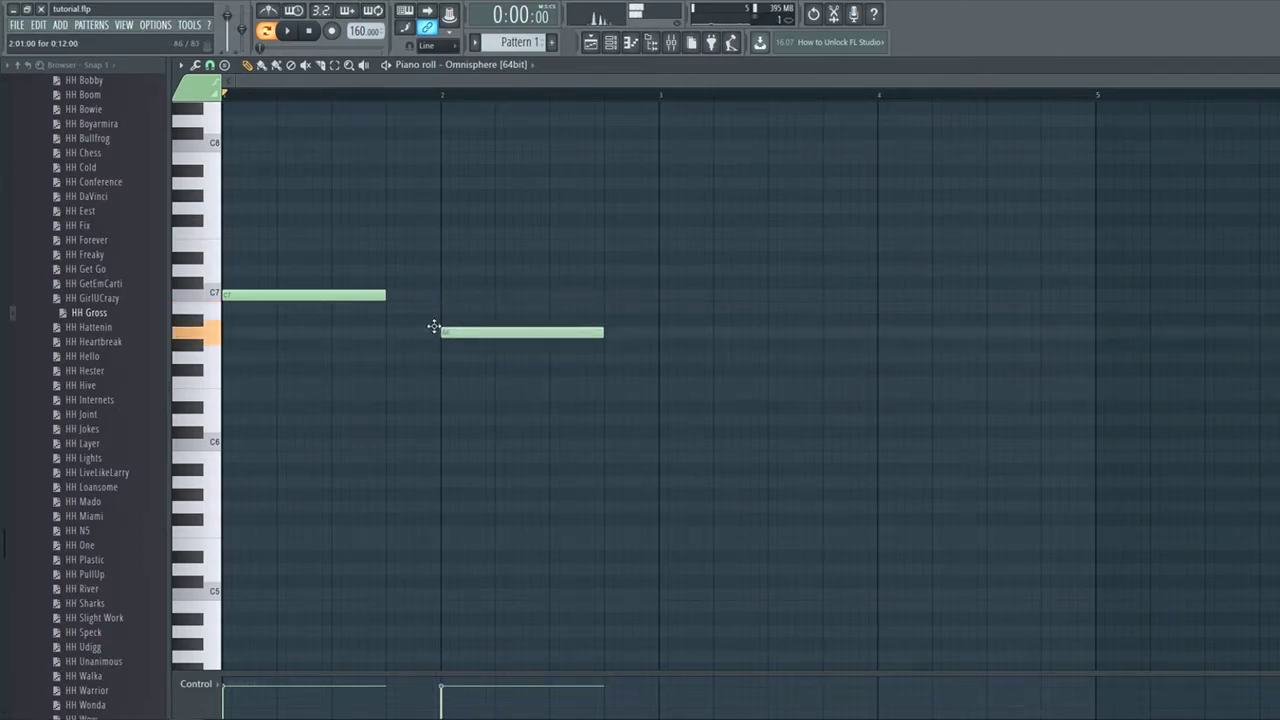
{"action": "scroll", "coordinate": [475, 389], "scroll_direction": "down", "scroll_amount": 1}
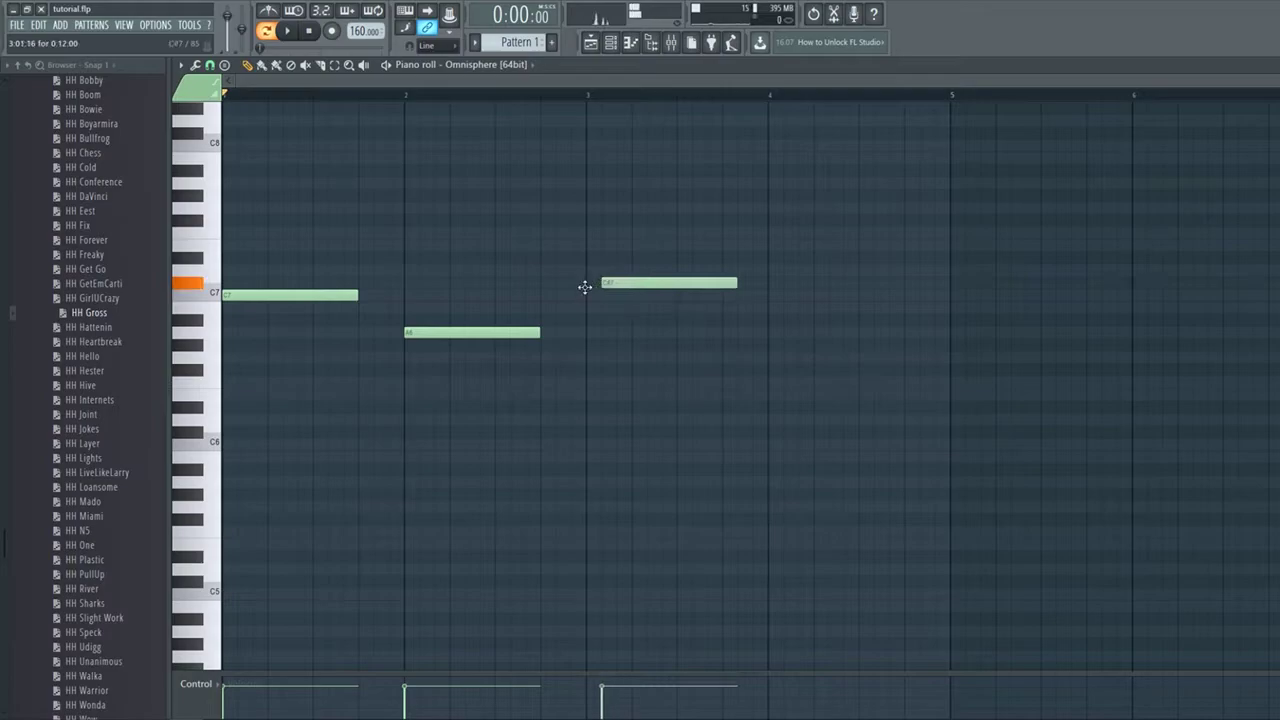
{"action": "scroll", "coordinate": [693, 304], "scroll_direction": "down", "scroll_amount": 1}
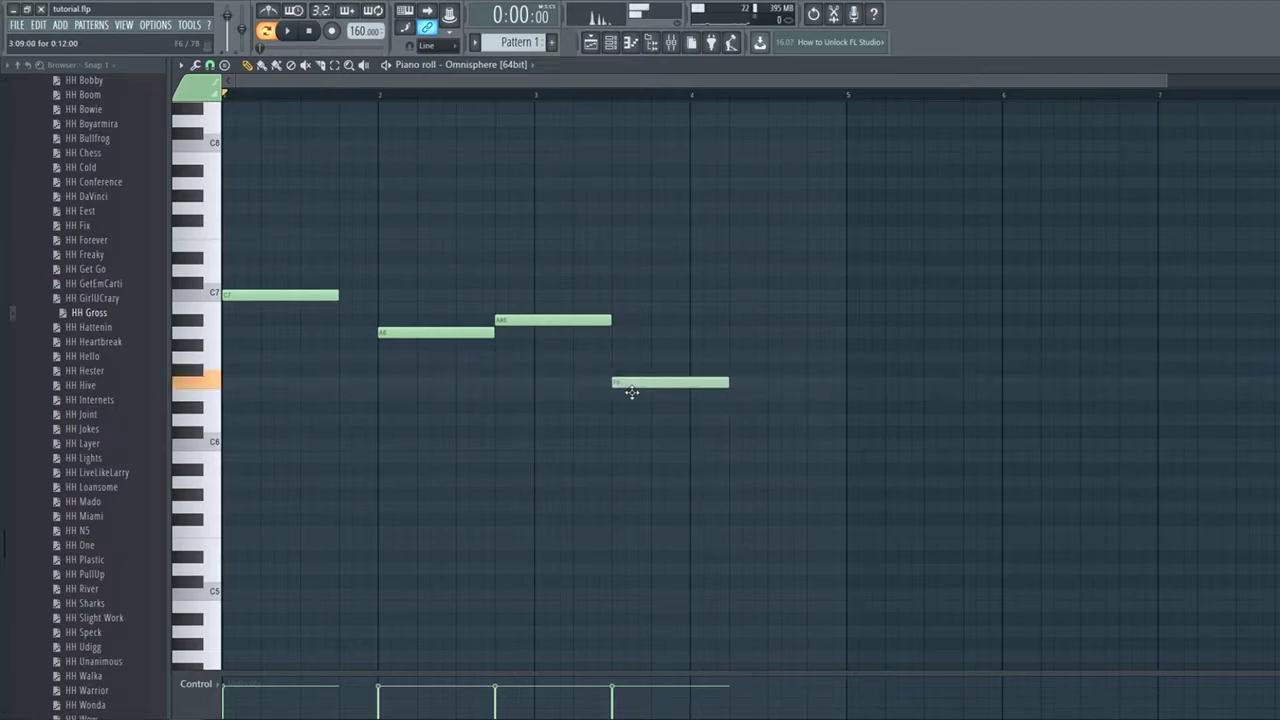
{"action": "scroll", "coordinate": [634, 393], "scroll_direction": "down", "scroll_amount": 1}
Play the four-note melody and check its signal in the mixer.
{"action": "key", "text": "space"}
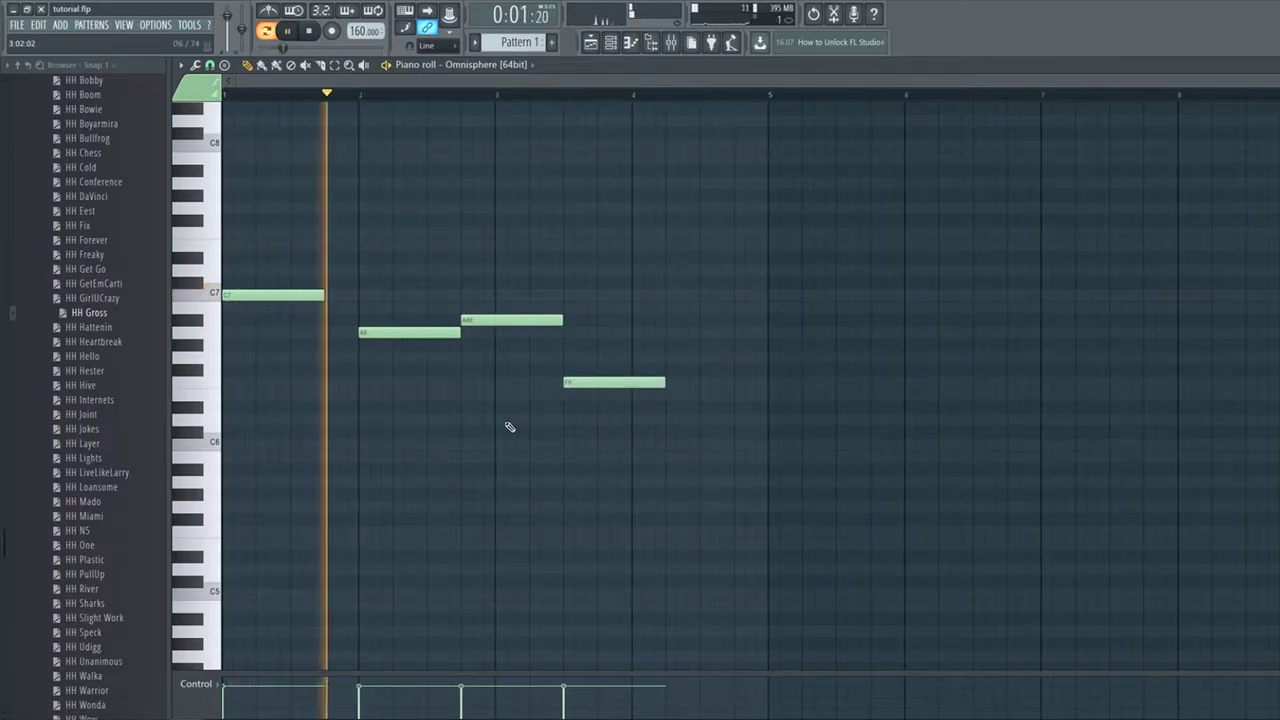
{"action": "left_click", "coordinate": [670, 42]}
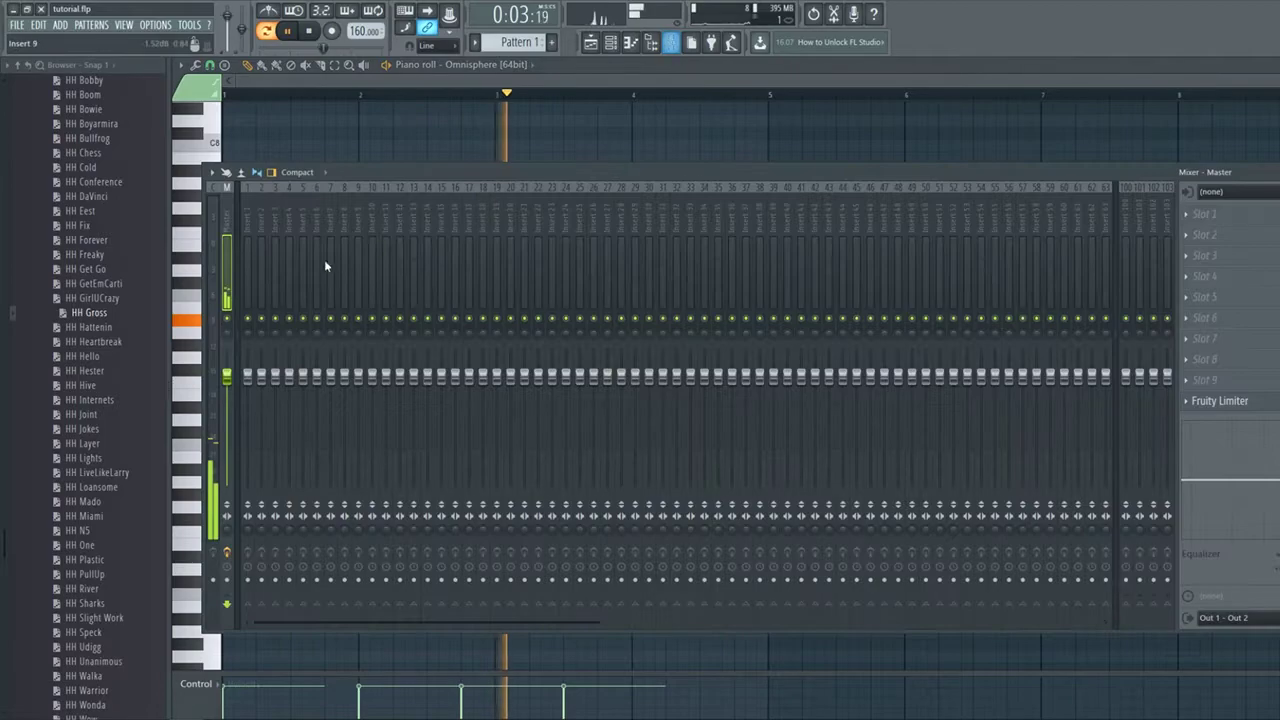
{"action": "key", "text": "F9"}
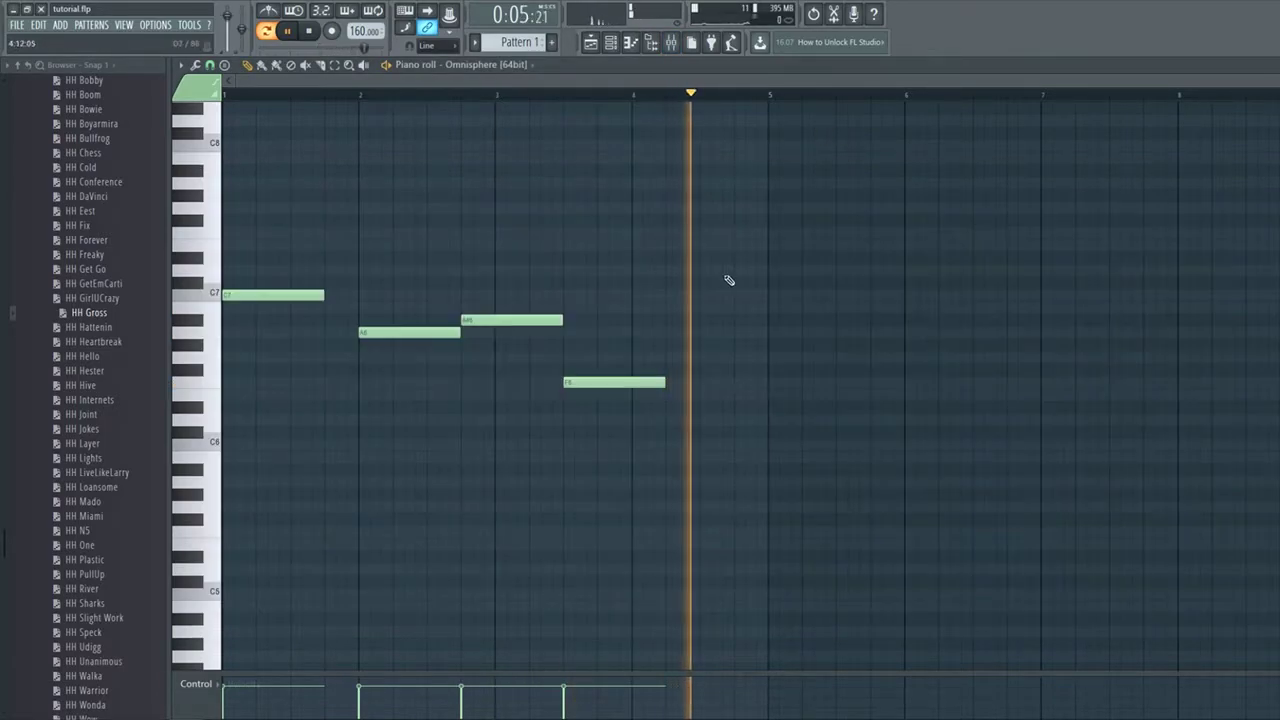
{"action": "key", "text": "space"}
Show the replacement effects available for the Fruity Limiter slot on the Master mixer track.
{"action": "left_click", "coordinate": [670, 42]}
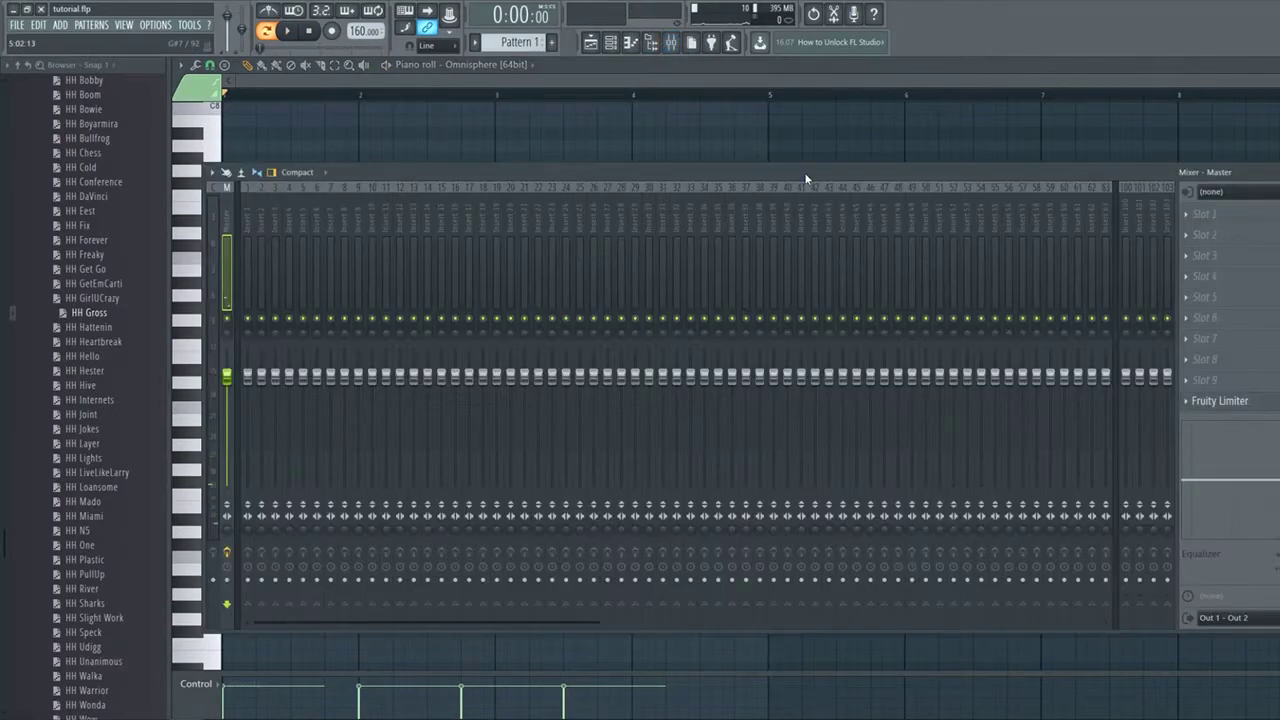
{"action": "left_click_drag", "start_coordinate": [806, 177], "coordinate": [662, 161]}
{"action": "left_click", "coordinate": [1042, 388]}
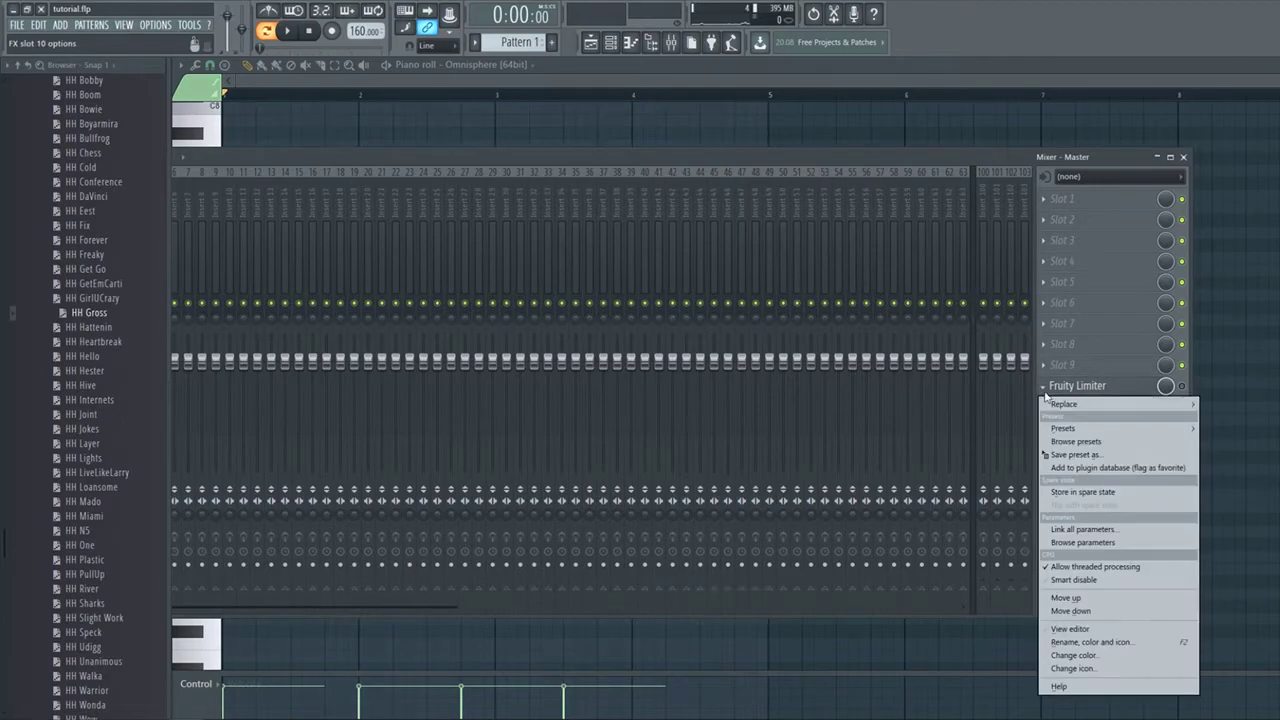
{"action": "mouse_move", "coordinate": [1070, 405]}
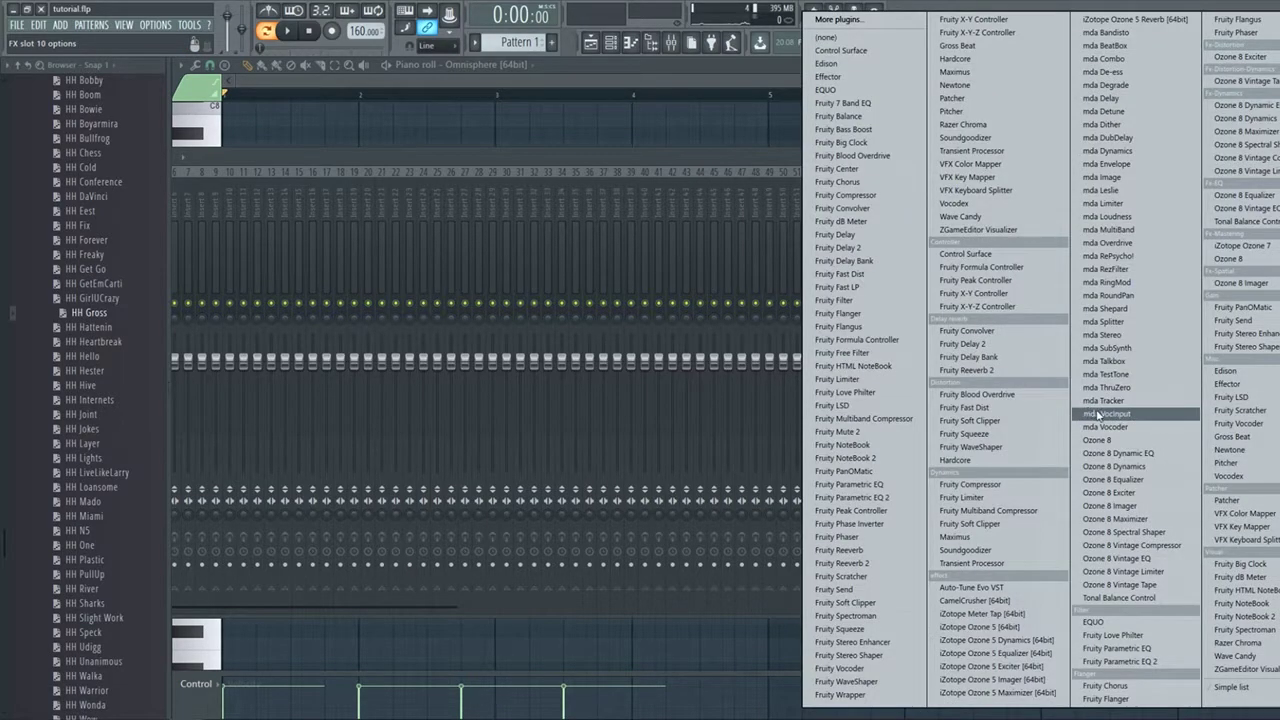
{"action": "left_click", "coordinate": [963, 426]}
{"action": "key", "text": "Escape"}
{"action": "key", "text": "Escape"}
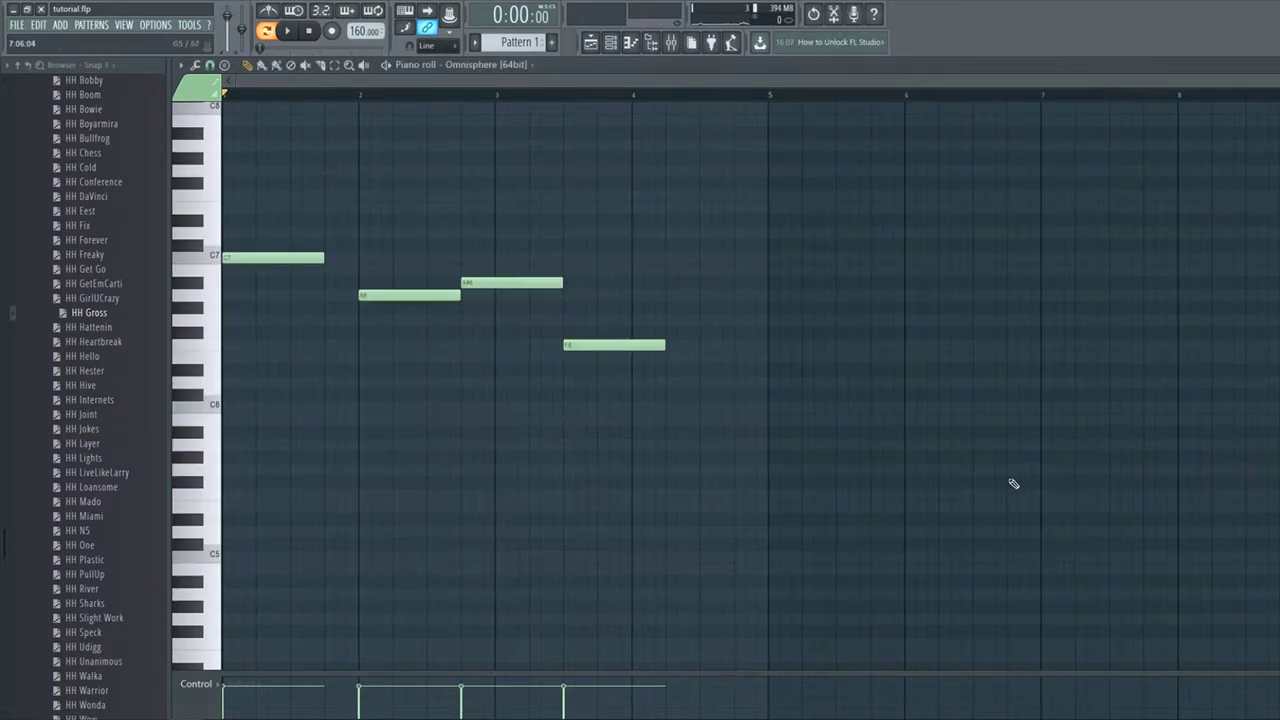
Play the melody and move the F6 note one beat earlier, to beat 2 of bar 3.
{"action": "key", "text": "space"}
{"action": "scroll", "coordinate": [409, 371], "scroll_direction": "down", "scroll_amount": 1}
{"action": "scroll", "coordinate": [418, 388], "scroll_direction": "up", "scroll_amount": 2}
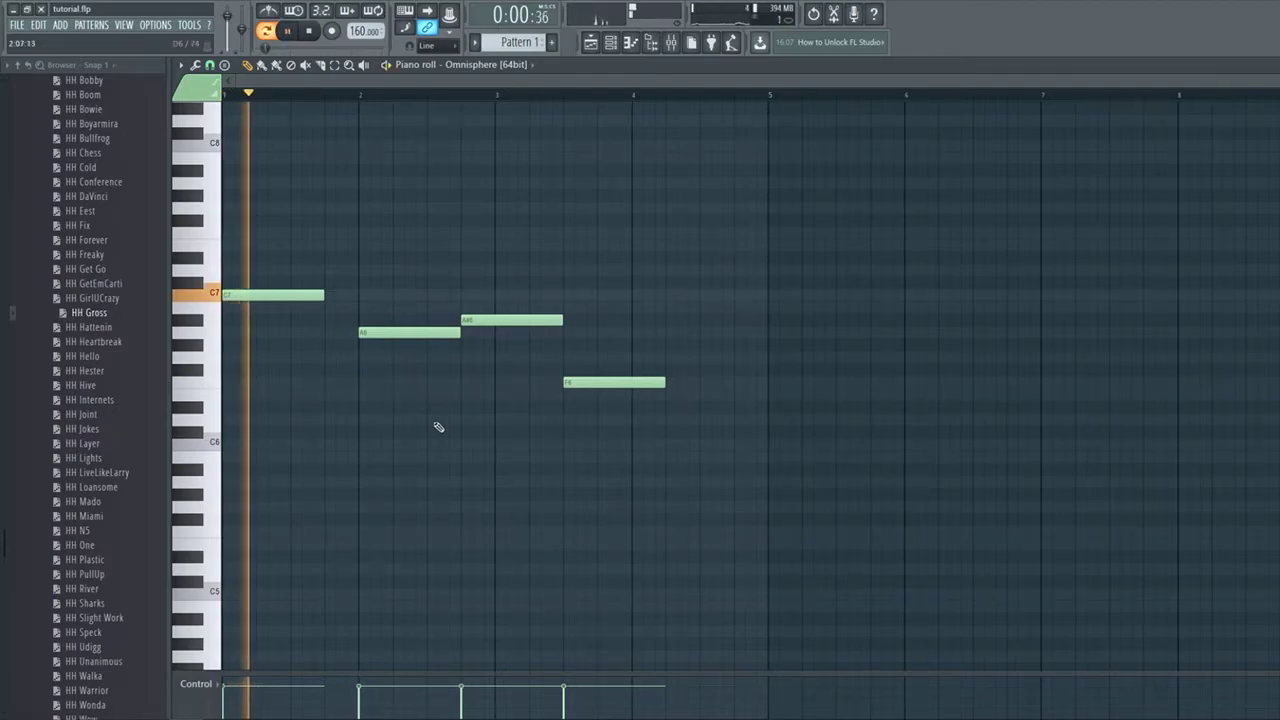
{"action": "left_click_drag", "start_coordinate": [627, 380], "coordinate": [593, 380]}
{"action": "key", "text": "space"}
Add an A6 note on beat 2 of bar 4 and extend the F6 note to the middle of bar 4.
{"action": "left_click", "coordinate": [617, 257]}
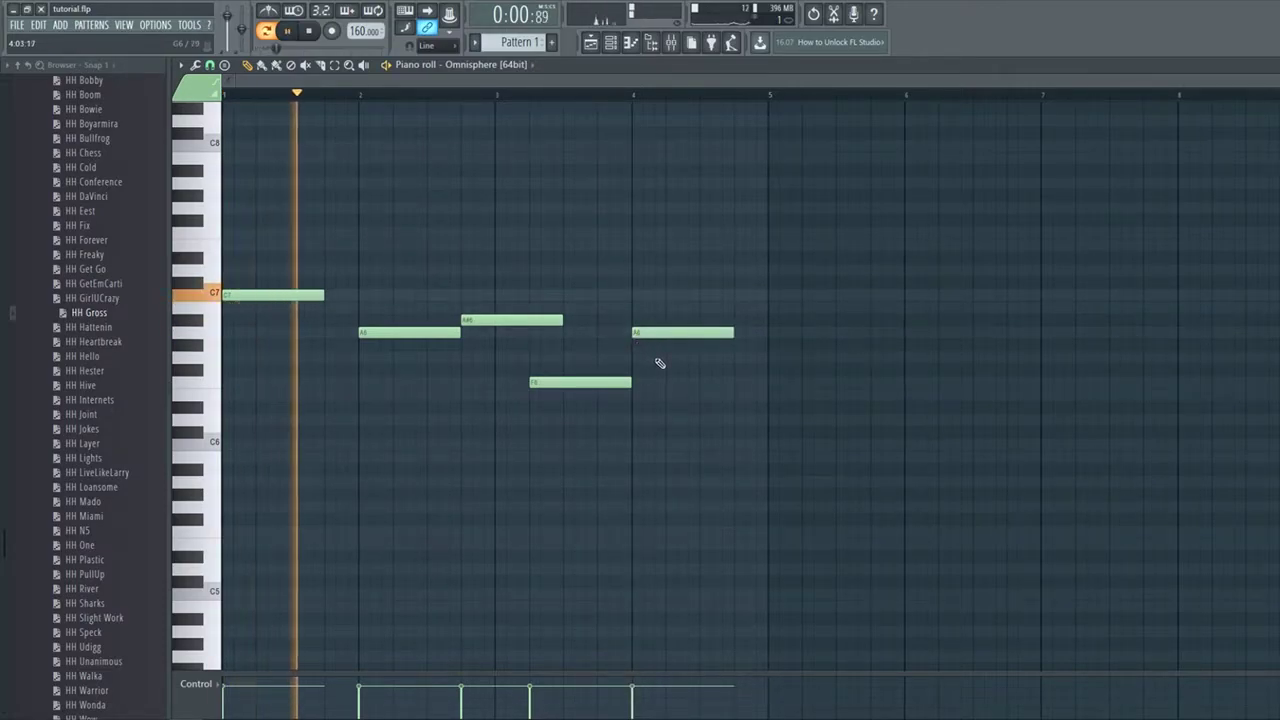
{"action": "key", "text": "space"}
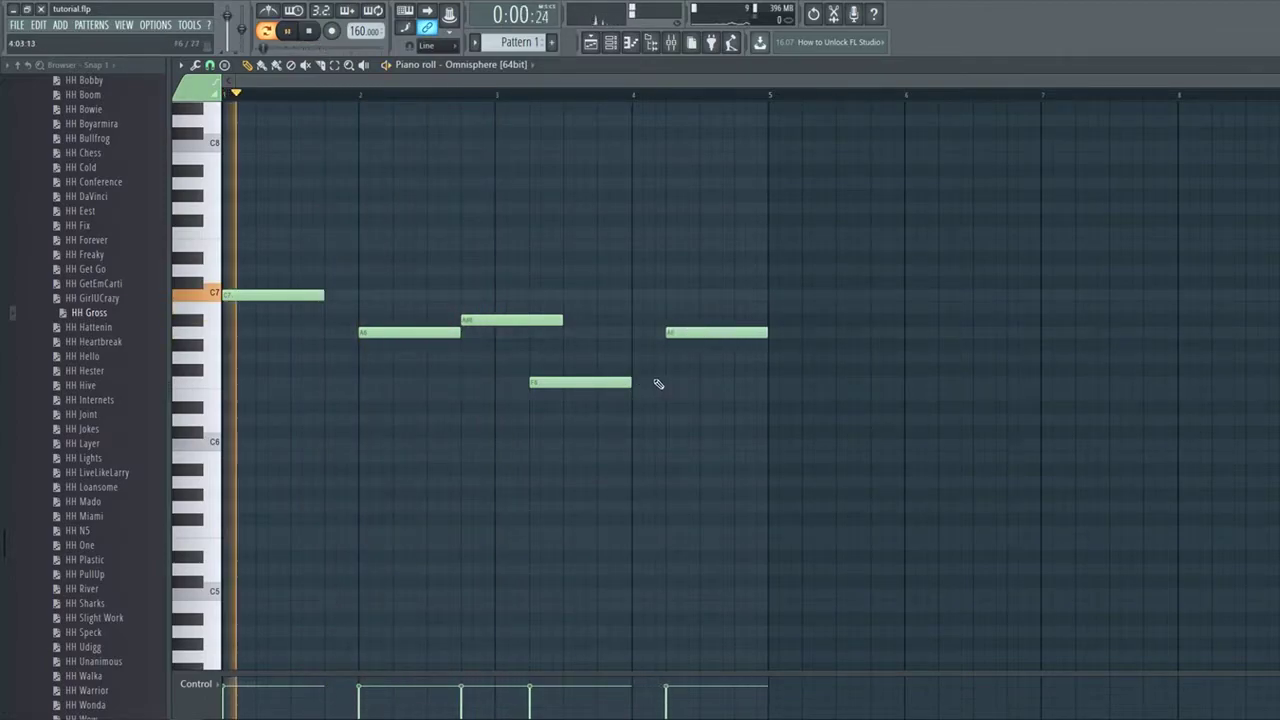
{"action": "left_click_drag", "start_coordinate": [631, 381], "coordinate": [702, 381]}
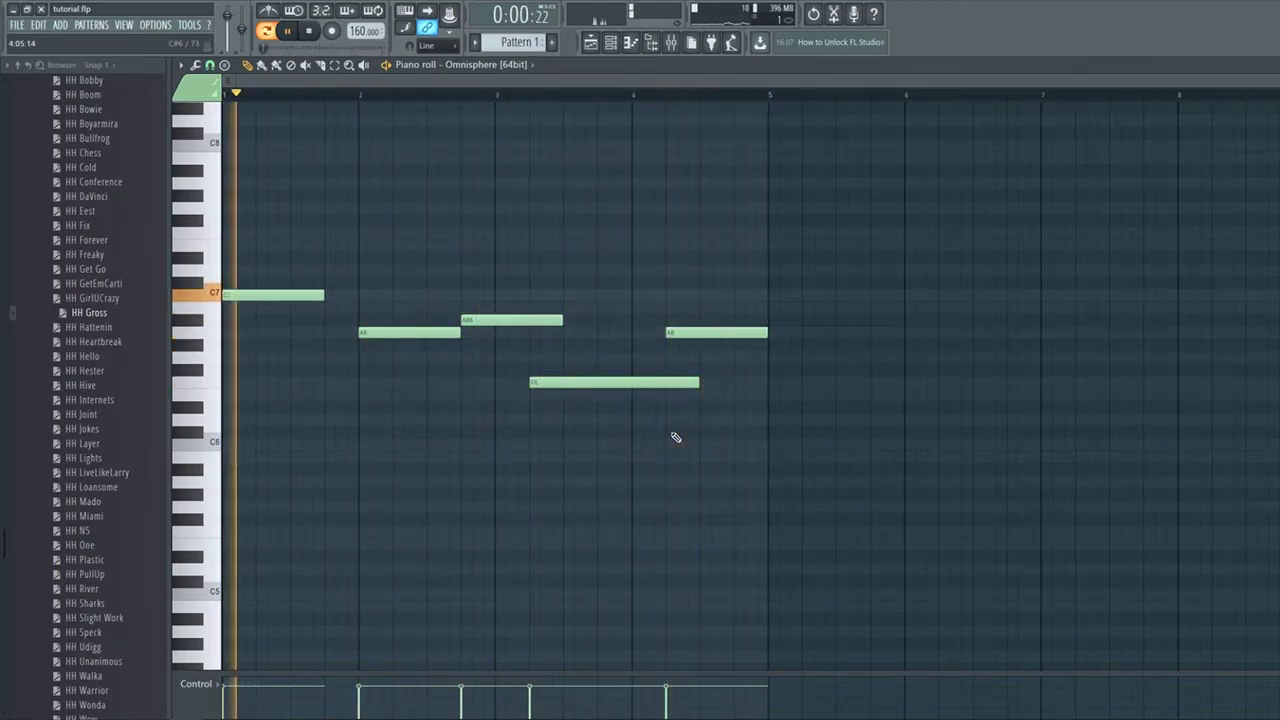
{"action": "scroll", "coordinate": [685, 441], "scroll_direction": "down", "scroll_amount": 1}
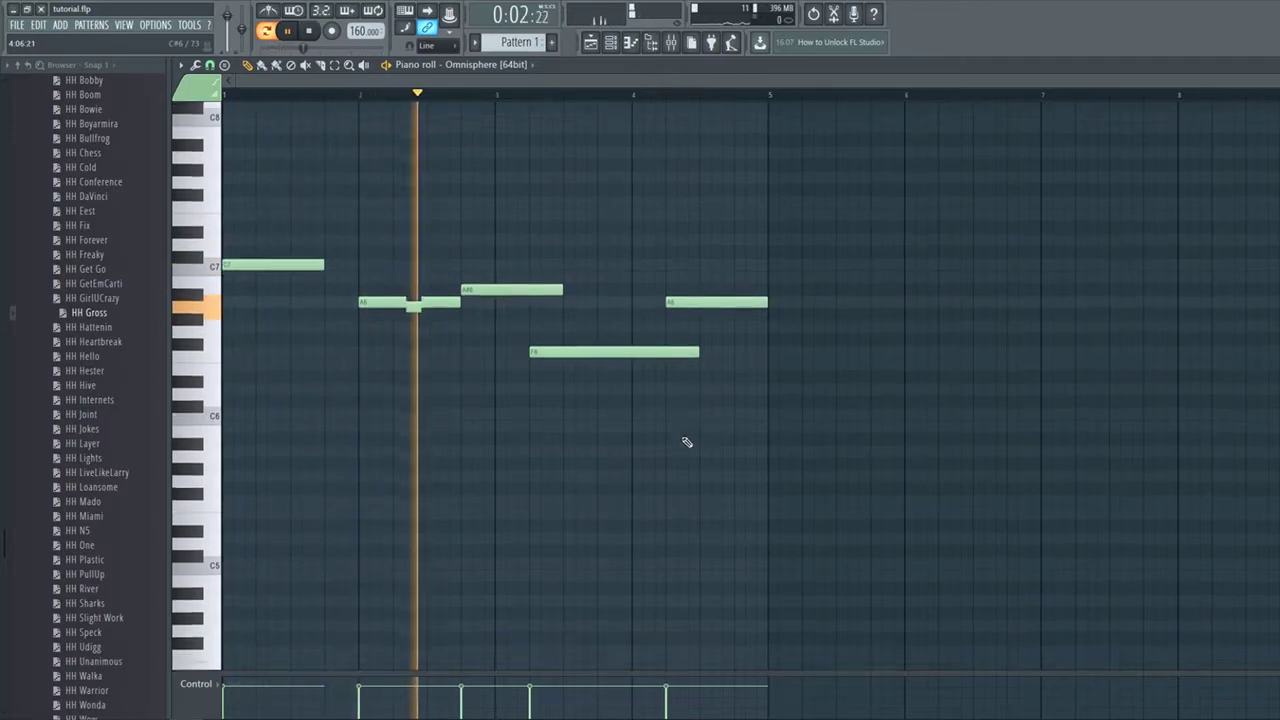
{"action": "scroll", "coordinate": [686, 443], "scroll_direction": "up", "scroll_amount": 1}
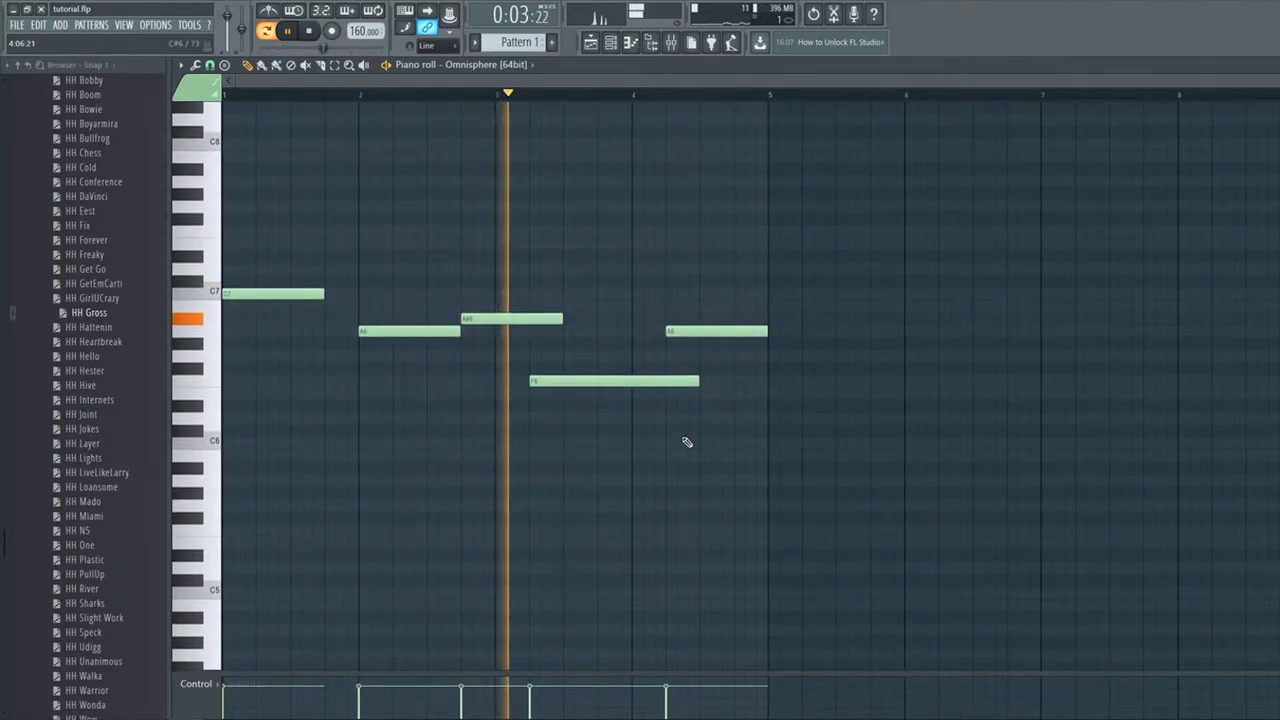
{"action": "key", "text": "space"}
Repeat the melody from bar 5 and add sustained D6 and C6 notes beneath both four-bar halves.
{"action": "left_click", "coordinate": [766, 296]}
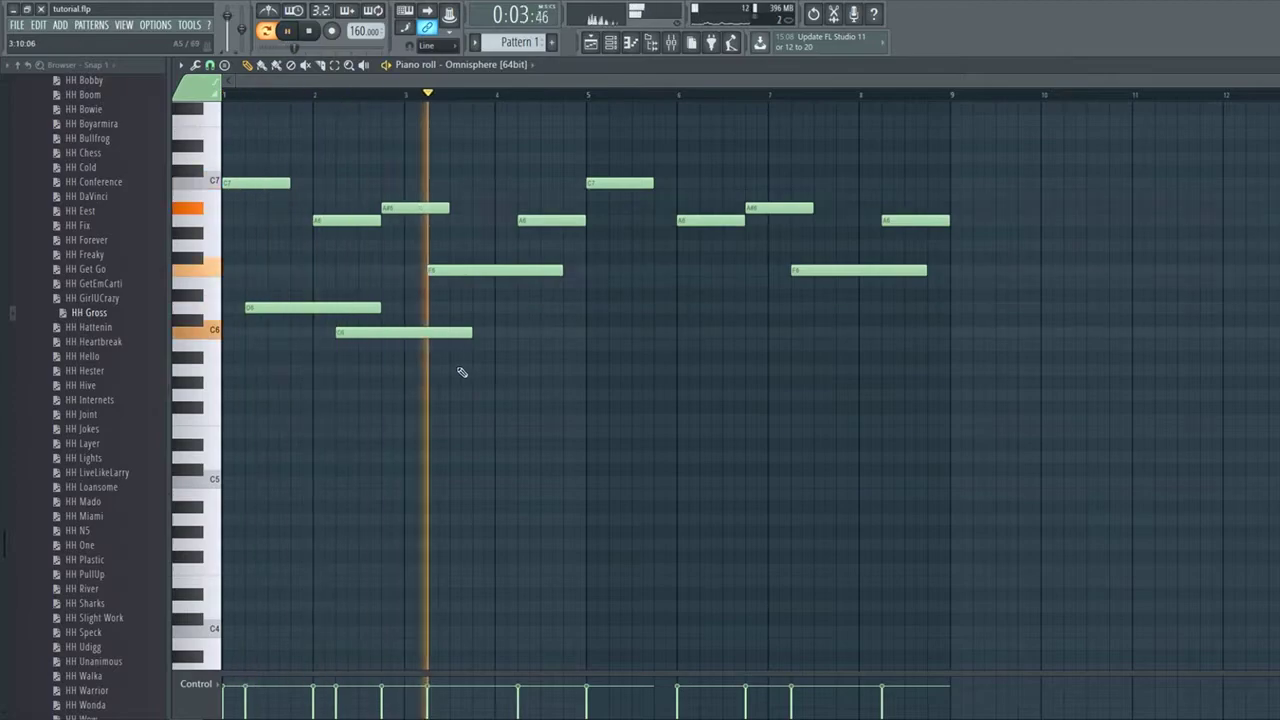
{"action": "left_click", "coordinate": [591, 308]}
{"action": "left_click", "coordinate": [682, 333]}
{"action": "left_click_drag", "start_coordinate": [743, 333], "coordinate": [676, 333]}
{"action": "left_click_drag", "start_coordinate": [869, 314], "coordinate": [854, 314]}
{"action": "key", "text": "space"}
Draw short one-beat A#5 notes on beats 1 and 3 of bar 2, and A5 notes on beats 1 and 3 of bar 3.
{"action": "scroll", "coordinate": [843, 457], "scroll_direction": "down", "scroll_amount": 1}
{"action": "left_click", "coordinate": [317, 332]}
{"action": "left_click_drag", "start_coordinate": [582, 332], "coordinate": [345, 332]}
{"action": "left_click_drag", "start_coordinate": [333, 330], "coordinate": [337, 328]}
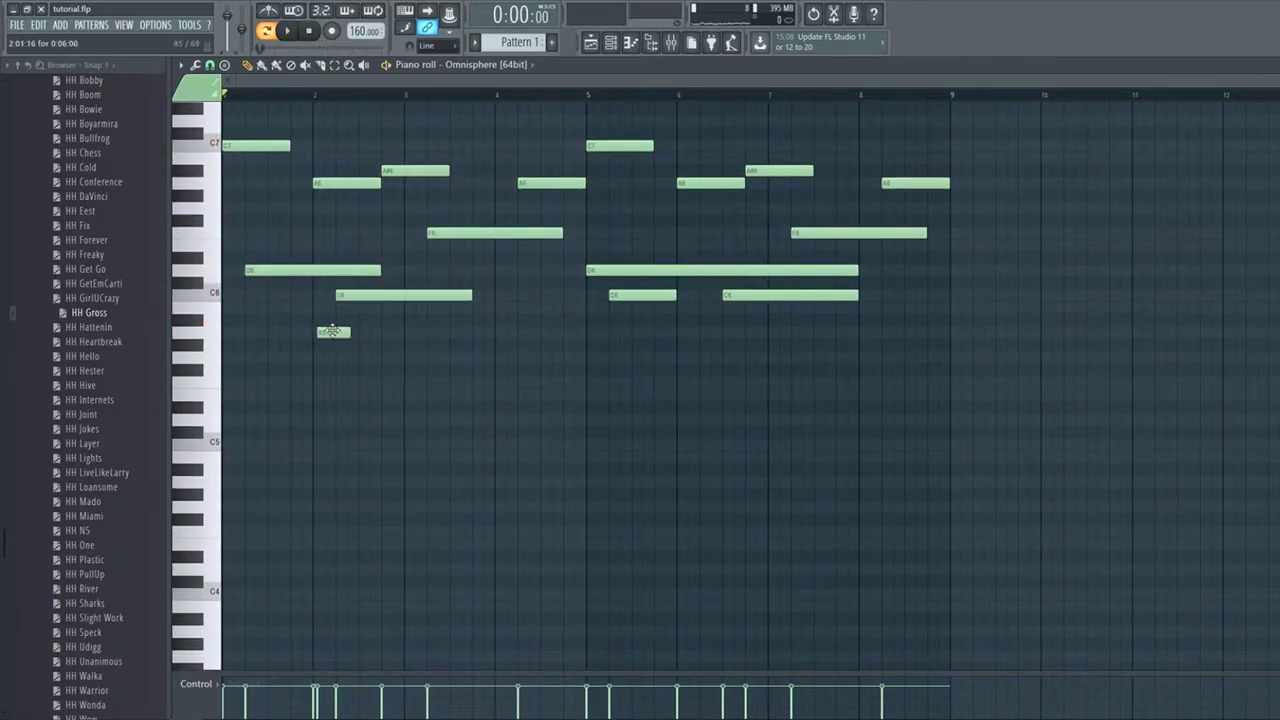
{"action": "left_click", "coordinate": [409, 332]}
{"action": "left_click", "coordinate": [455, 332]}
{"action": "key", "text": "space"}
{"action": "key", "text": "space"}
Draw short chord notes on beats 1 and 3: G5 with F5 in bar 4, and F5 with D5 in bar 5.
{"action": "scroll", "coordinate": [457, 390], "scroll_direction": "down", "scroll_amount": 2}
{"action": "left_click", "coordinate": [523, 275]}
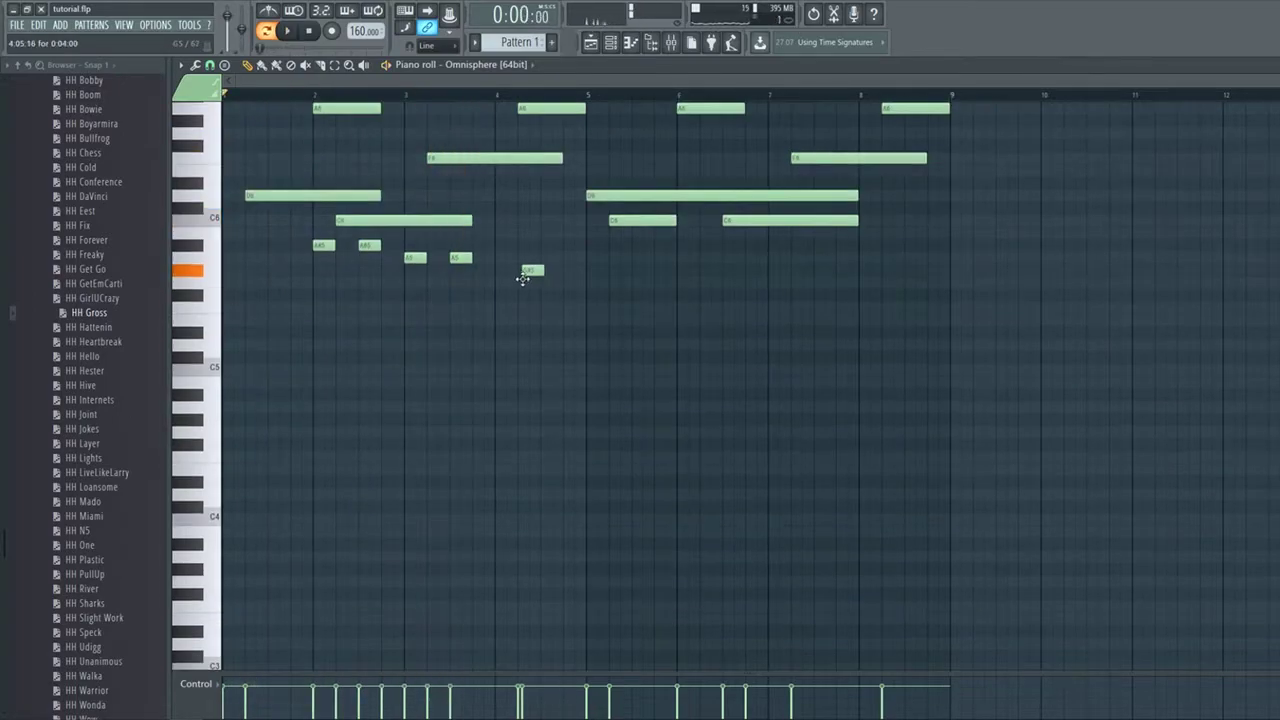
{"action": "left_click", "coordinate": [505, 307]}
{"action": "left_click", "coordinate": [551, 282]}
{"action": "left_click", "coordinate": [551, 307]}
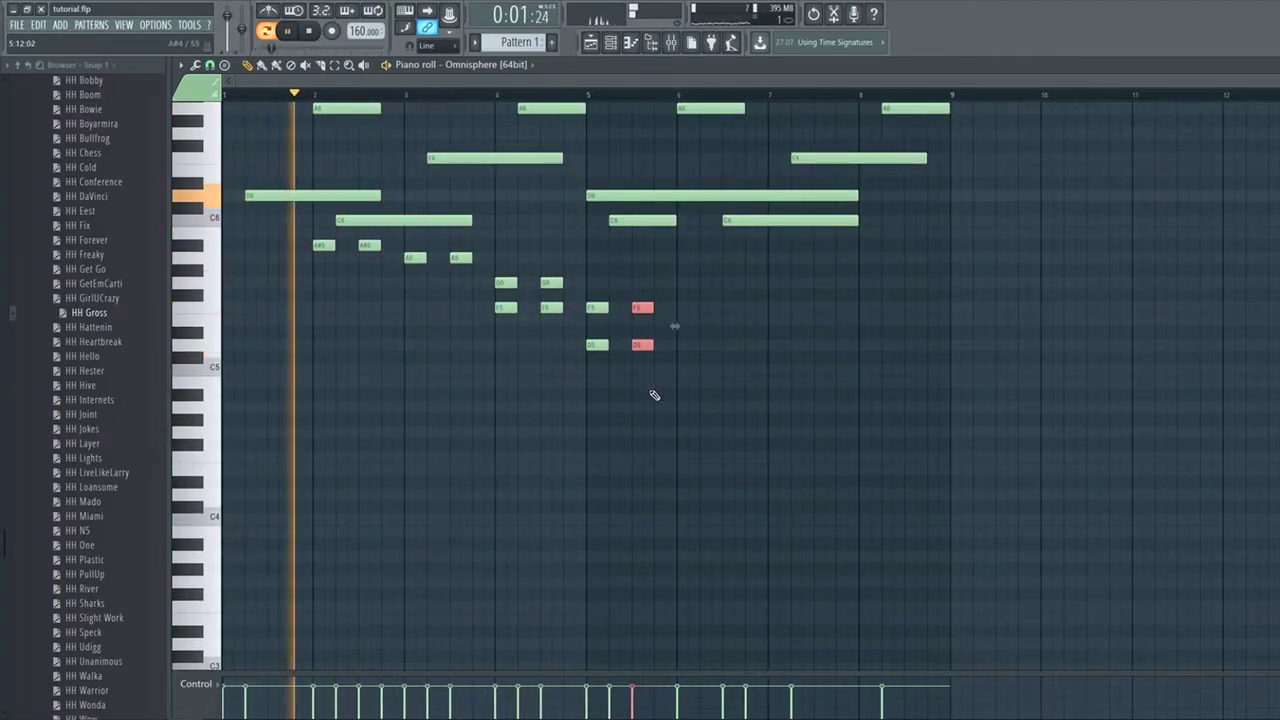
Draw short D5 notes on beats 1 and 3 of bar 6, and G5 with F5 on beats 1 and 3 of bars 7 and 8.
{"action": "left_click", "coordinate": [688, 345]}
{"action": "left_click", "coordinate": [733, 345]}
{"action": "key", "text": "space"}
{"action": "left_click", "coordinate": [772, 307]}
{"action": "left_click", "coordinate": [770, 282]}
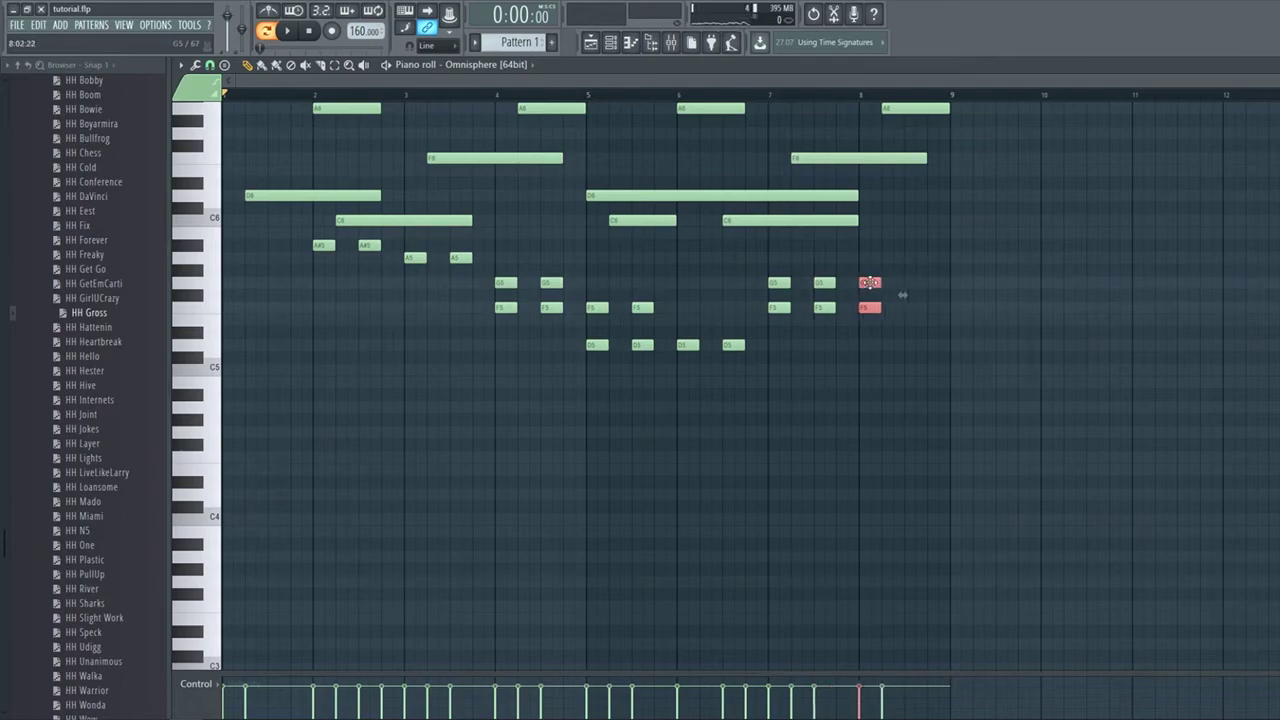
{"action": "left_click_drag", "start_coordinate": [876, 285], "coordinate": [869, 284]}
{"action": "left_click_drag", "start_coordinate": [869, 284], "coordinate": [915, 284]}
Add short lower notes on beats 1 and 3: D5 and G4 in bars 1–3, D#4 in bars 4, 7 and 8, D4 in bars 5–6.
{"action": "key", "text": "space"}
{"action": "scroll", "coordinate": [389, 346], "scroll_direction": "down", "scroll_amount": 1}
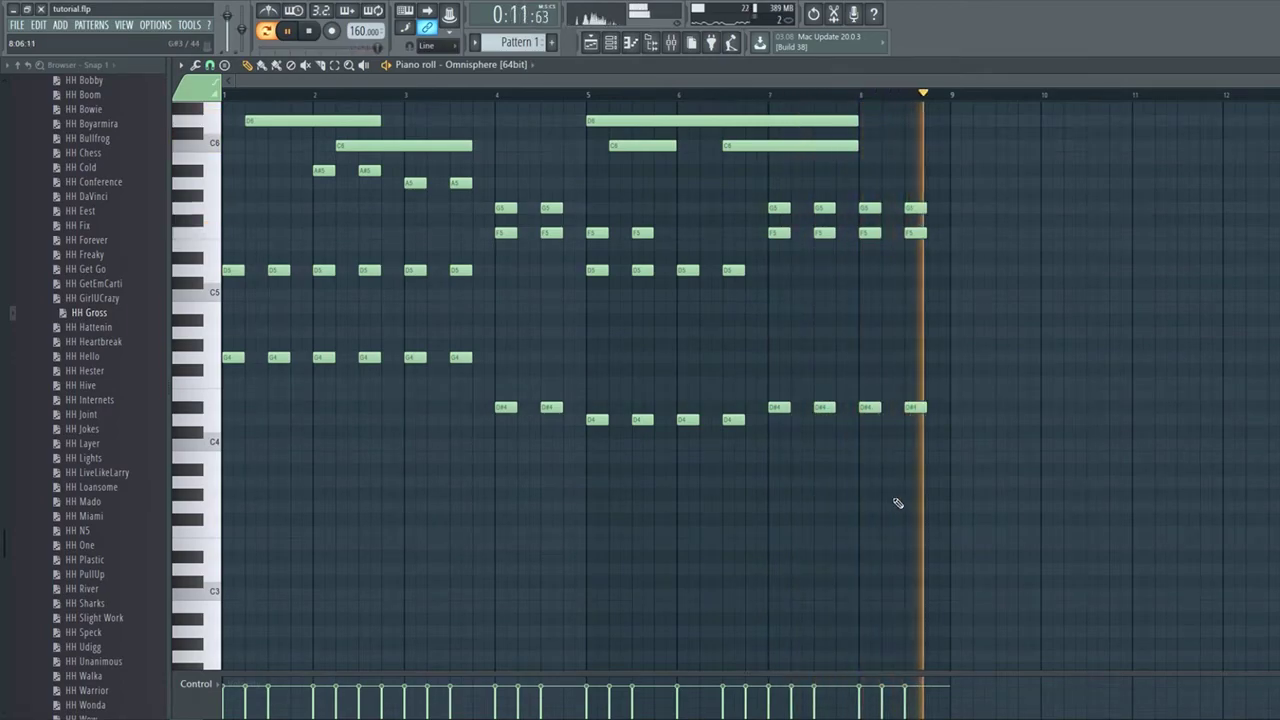
Play back the full eight-bar melody and review all its notes.
{"action": "scroll", "coordinate": [894, 503], "scroll_direction": "up", "scroll_amount": 5}
{"action": "scroll", "coordinate": [896, 504], "scroll_direction": "down", "scroll_amount": 4}
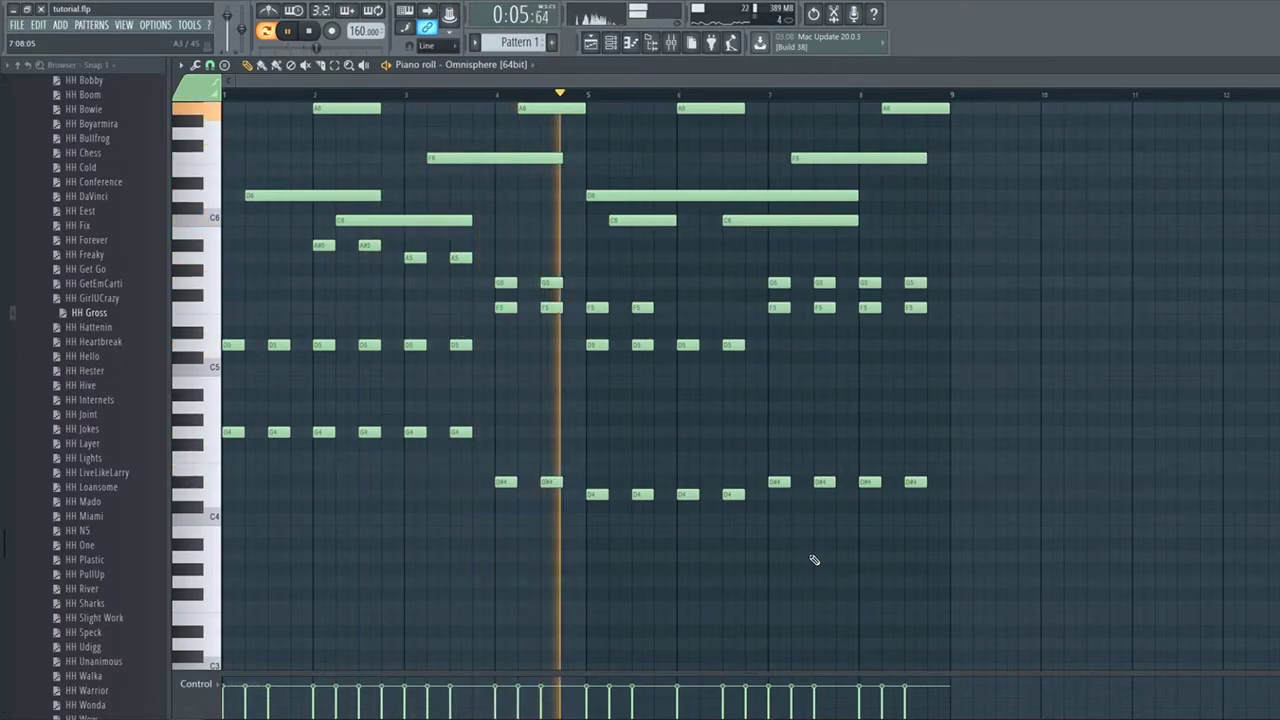
{"action": "key", "text": "space"}
{"action": "scroll", "coordinate": [814, 560], "scroll_direction": "up", "scroll_amount": 1}
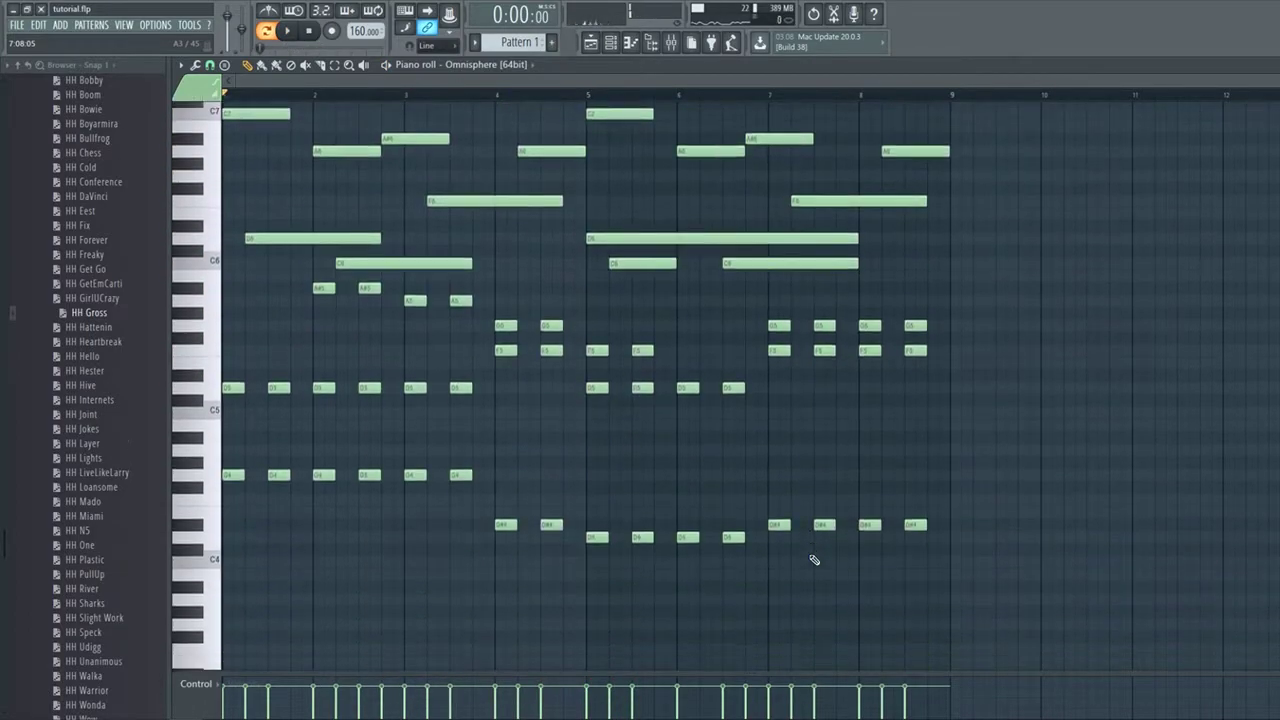
{"action": "scroll", "coordinate": [600, 443], "scroll_direction": "up", "scroll_amount": 2}
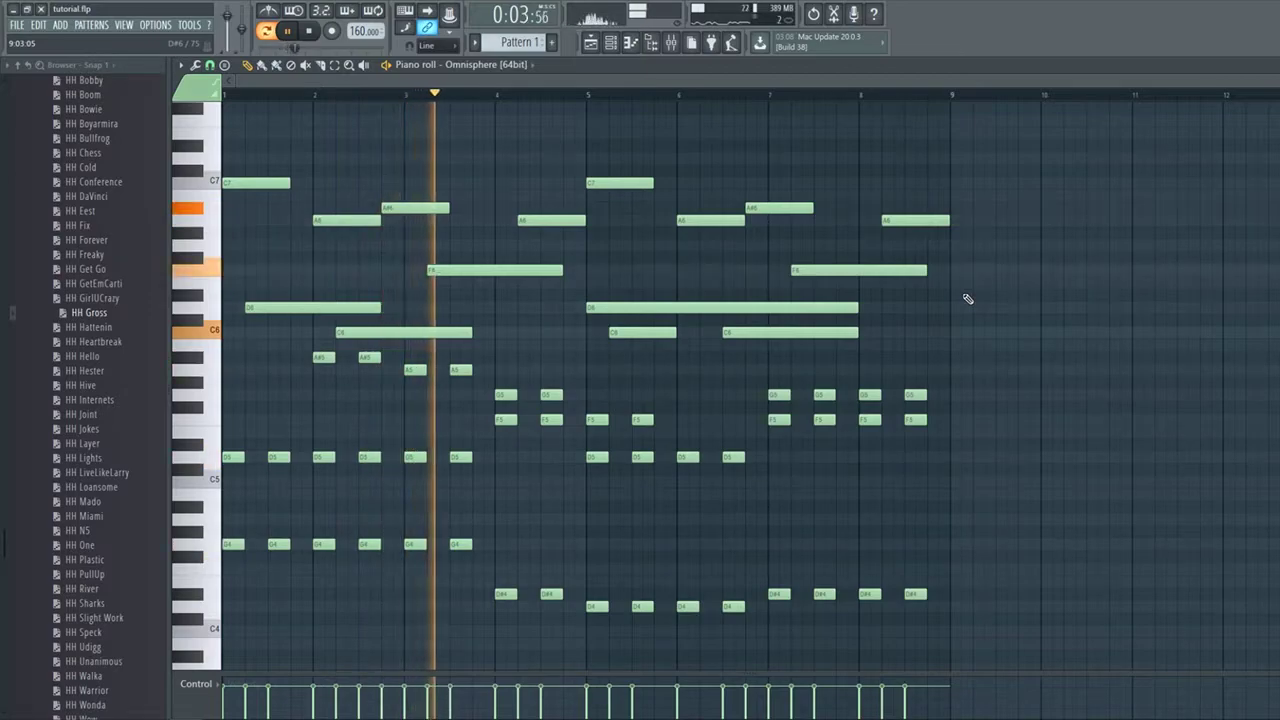
{"action": "scroll", "coordinate": [968, 298], "scroll_direction": "down", "scroll_amount": 1}
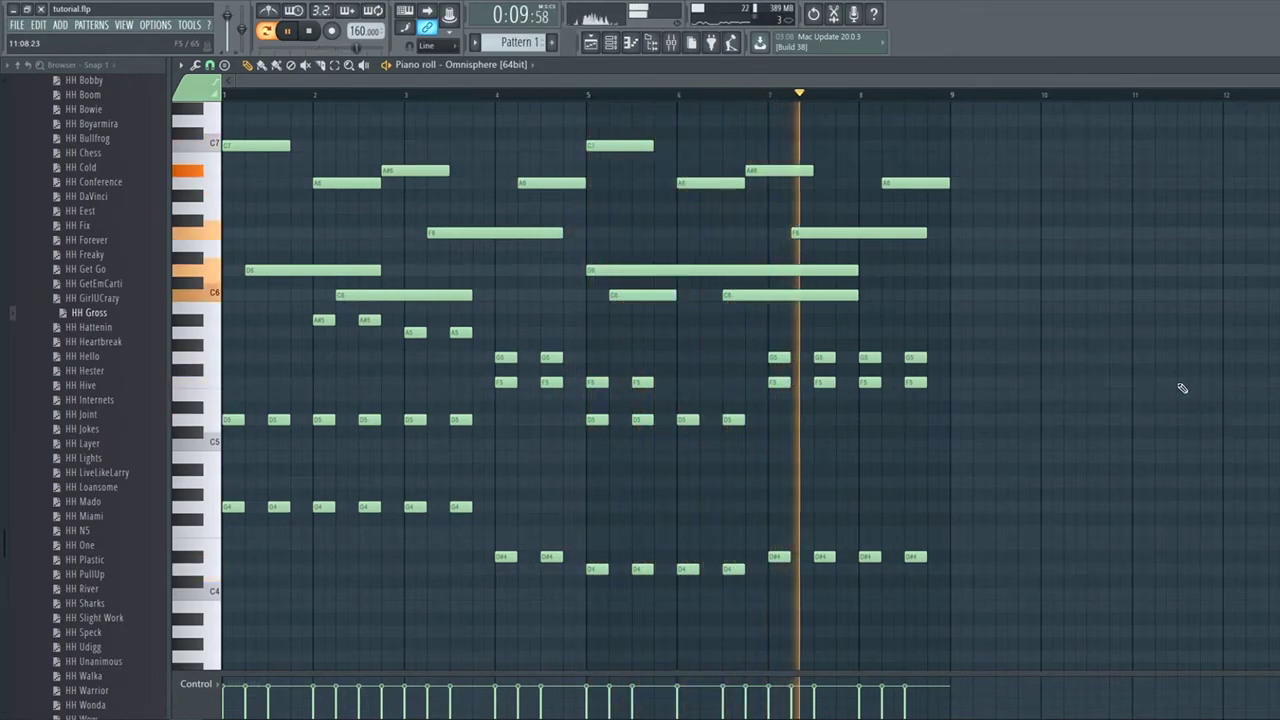
{"action": "key", "text": "space"}
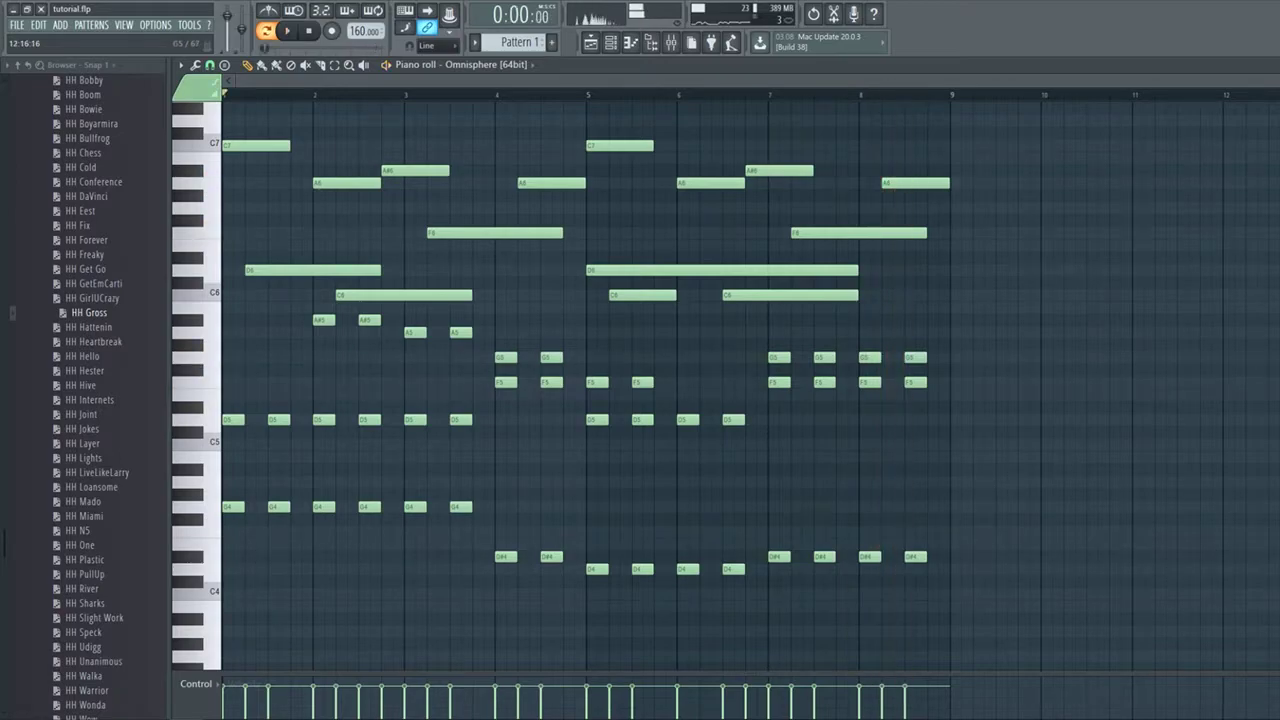
Browse the sample folders for drum sounds and audition the JBAND$ hi-hats.
{"action": "scroll", "coordinate": [88, 378], "scroll_direction": "down", "scroll_amount": 10}
{"action": "scroll", "coordinate": [88, 378], "scroll_direction": "up", "scroll_amount": 10}
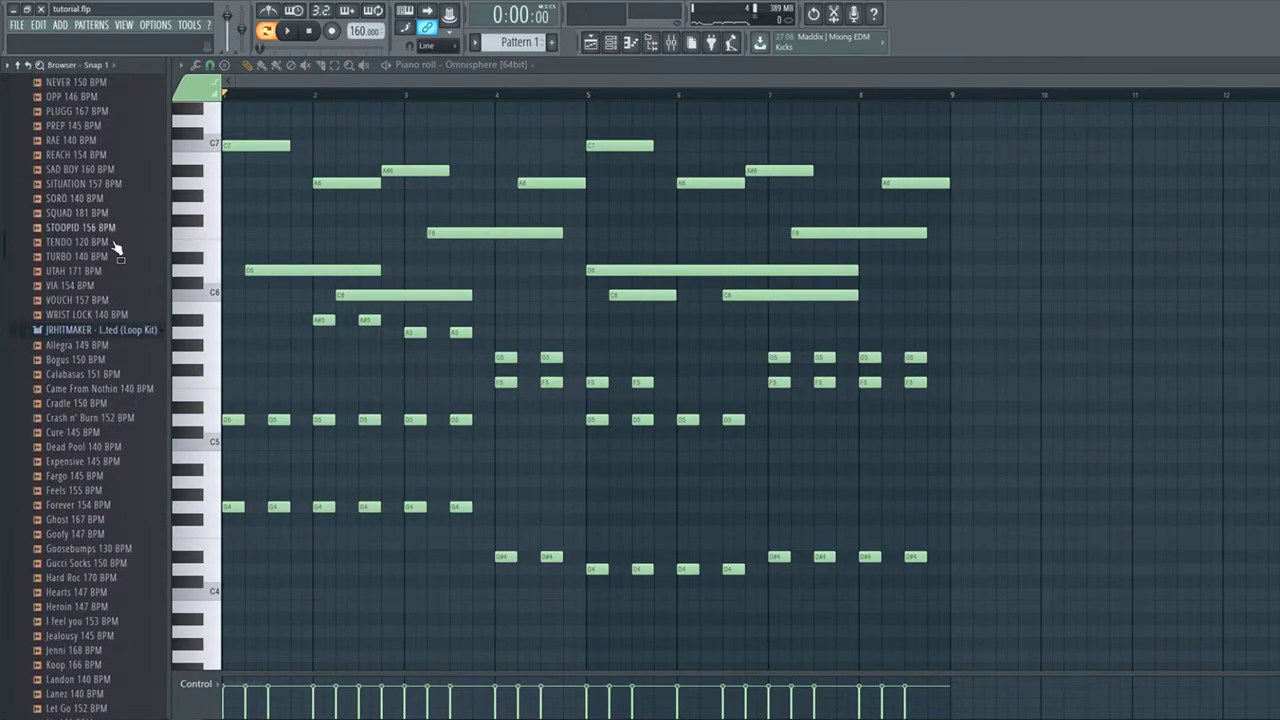
{"action": "left_click_drag", "start_coordinate": [5, 252], "coordinate": [4, 170]}
{"action": "scroll", "coordinate": [112, 350], "scroll_direction": "up", "scroll_amount": 3}
{"action": "scroll", "coordinate": [114, 351], "scroll_direction": "down", "scroll_amount": 3}
{"action": "left_click", "coordinate": [114, 349]}
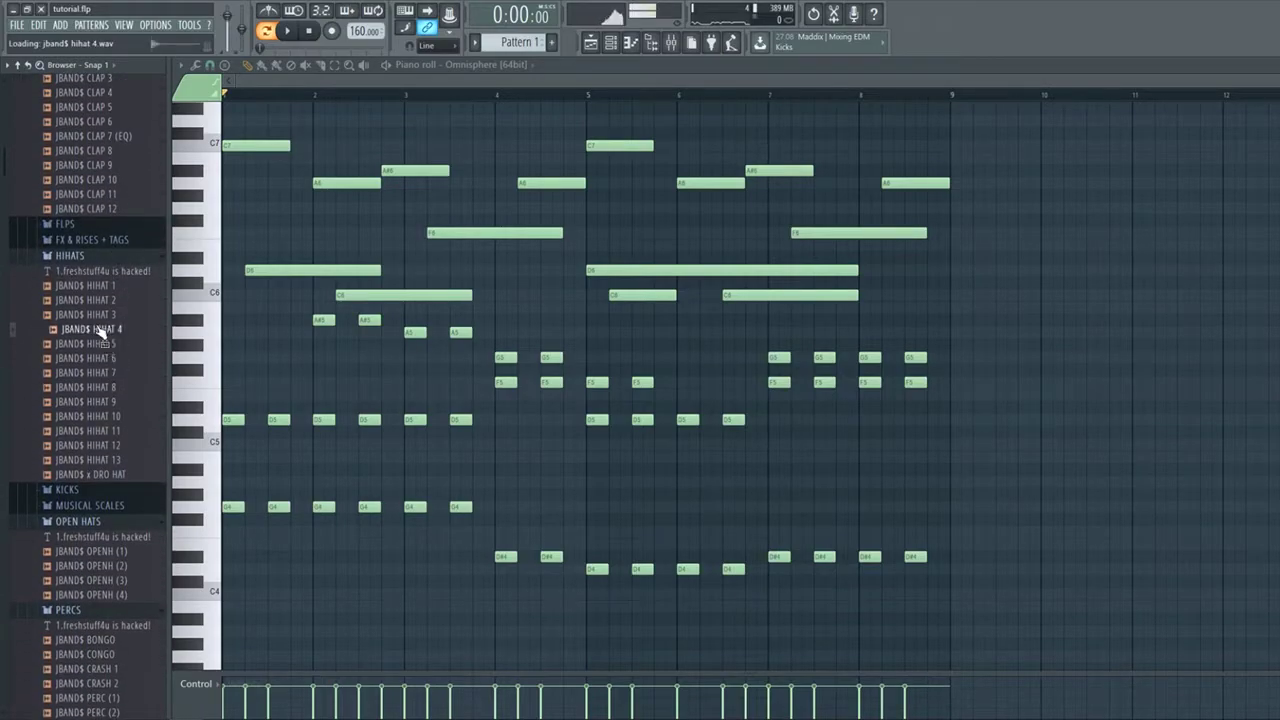
{"action": "scroll", "coordinate": [118, 344], "scroll_direction": "up", "scroll_amount": 1}
{"action": "scroll", "coordinate": [118, 343], "scroll_direction": "down", "scroll_amount": 3}
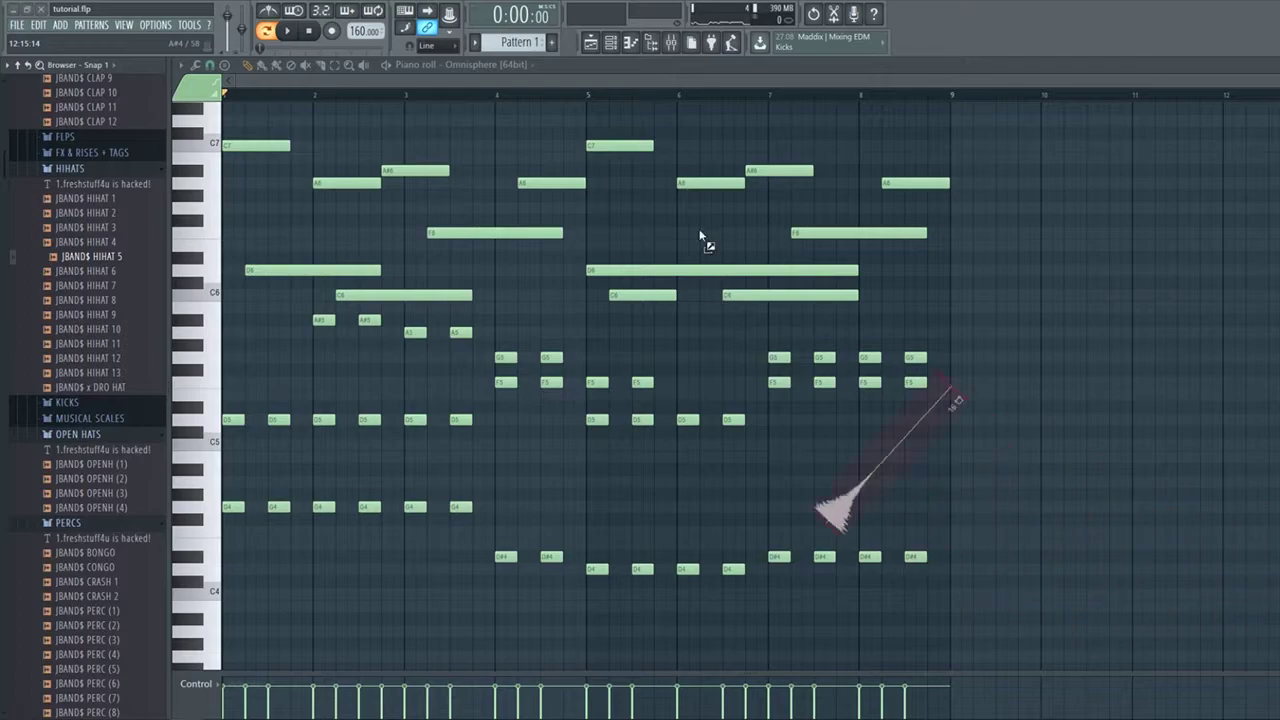
Add the TBP - HH (Minor) hi-hat as a new channel with loop points off and a hit on every 2 steps.
{"action": "left_click_drag", "start_coordinate": [622, 67], "coordinate": [583, 150]}
{"action": "mouse_move", "coordinate": [517, 237]}
{"action": "left_mouse_down"}
{"action": "mouse_move", "coordinate": [503, 222]}
{"action": "mouse_move", "coordinate": [521, 220]}
{"action": "left_mouse_up"}
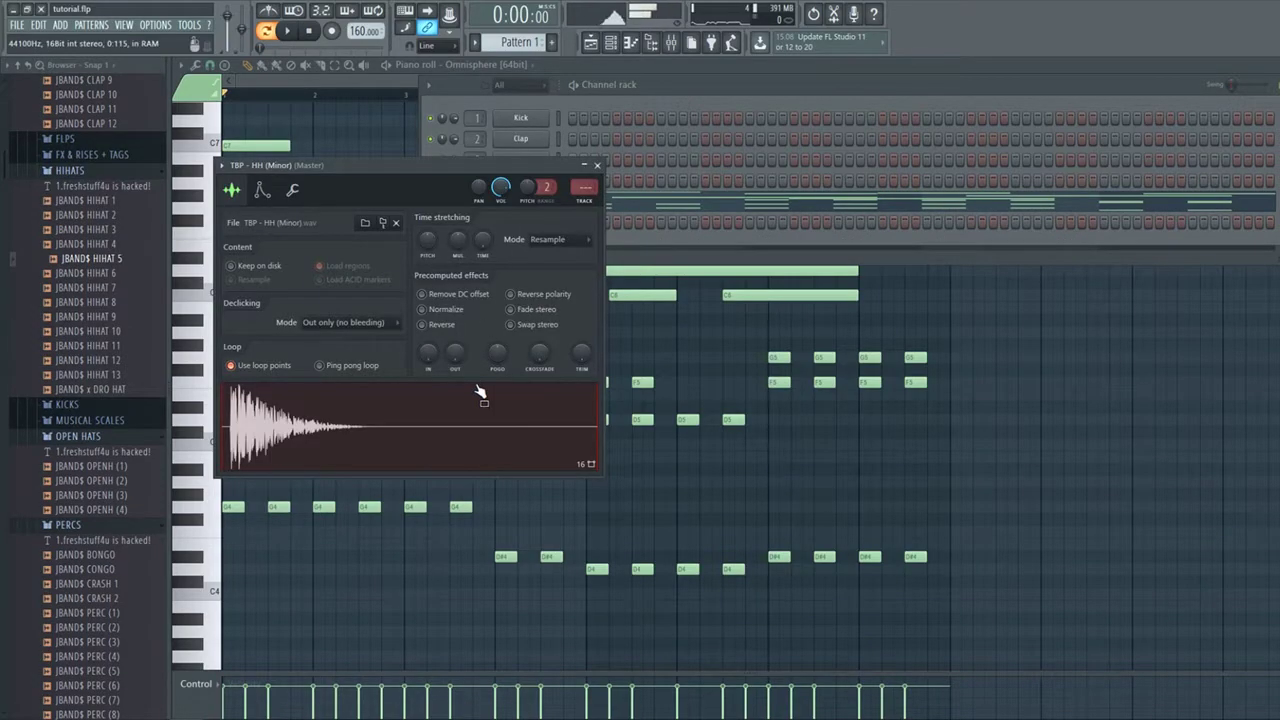
{"action": "left_click", "coordinate": [637, 85]}
{"action": "right_click", "coordinate": [521, 222]}
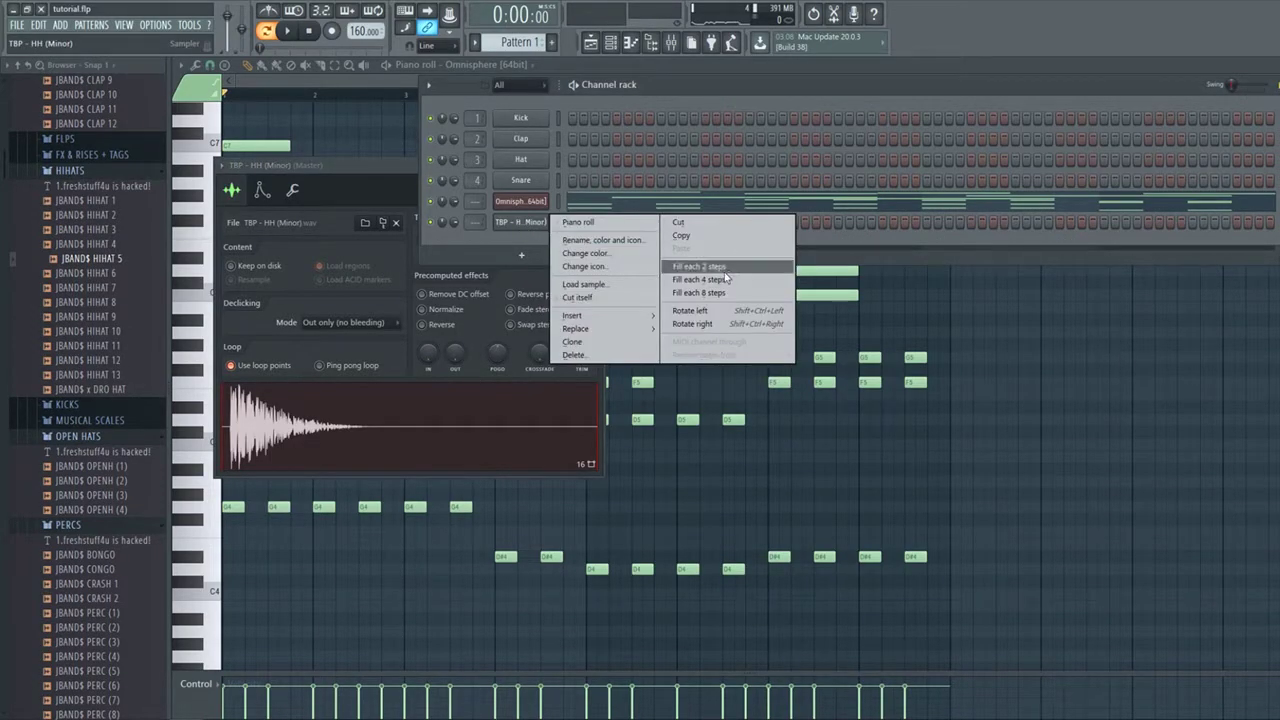
{"action": "left_click", "coordinate": [700, 266]}
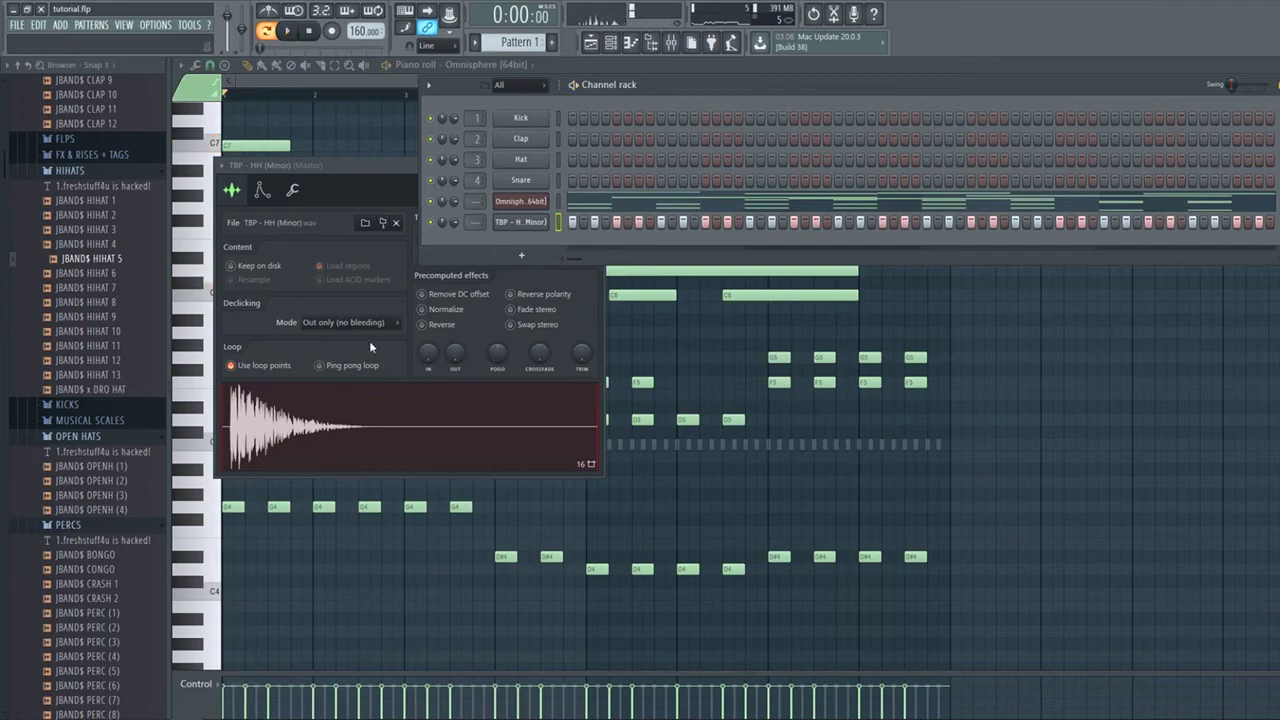
{"action": "left_click", "coordinate": [284, 362]}
{"action": "left_click", "coordinate": [604, 95]}
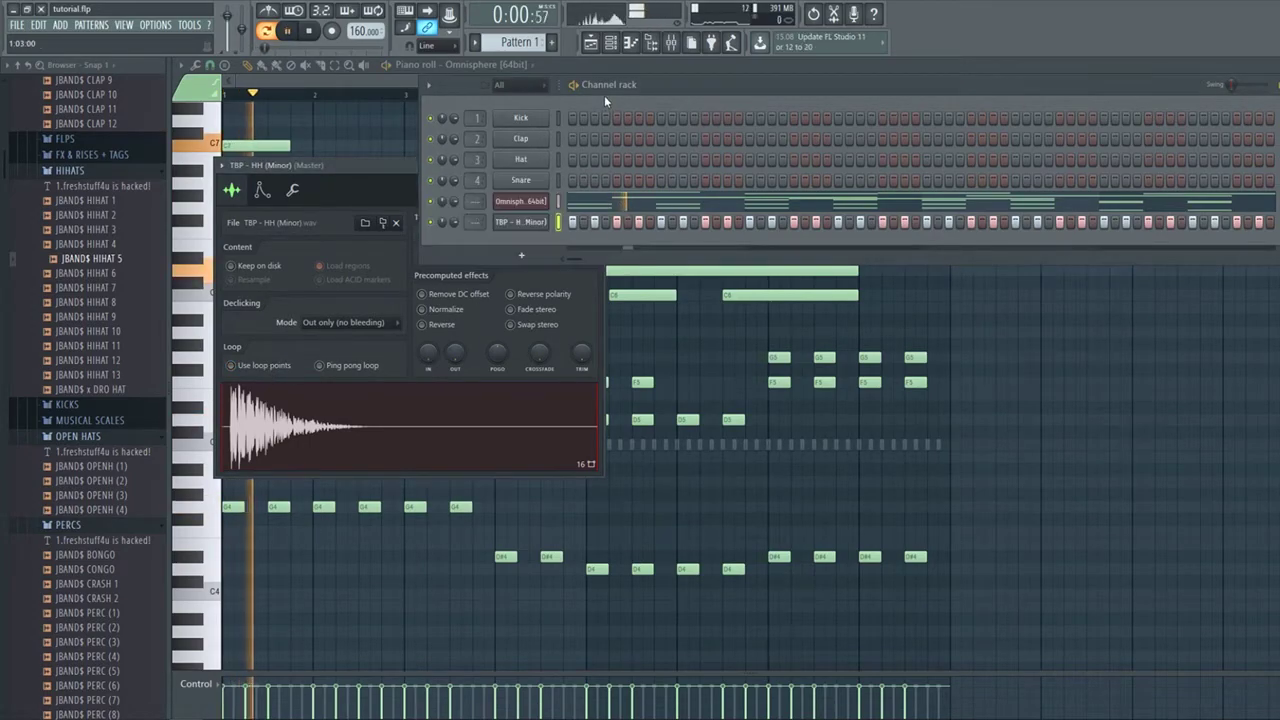
Route the Omnisphere channel to mixer track 5 and the TBP - HH (Minor) hi-hat to mixer track 6.
{"action": "left_click", "coordinate": [524, 202]}
{"action": "double_click", "coordinate": [983, 174]}
{"action": "left_click", "coordinate": [678, 135]}
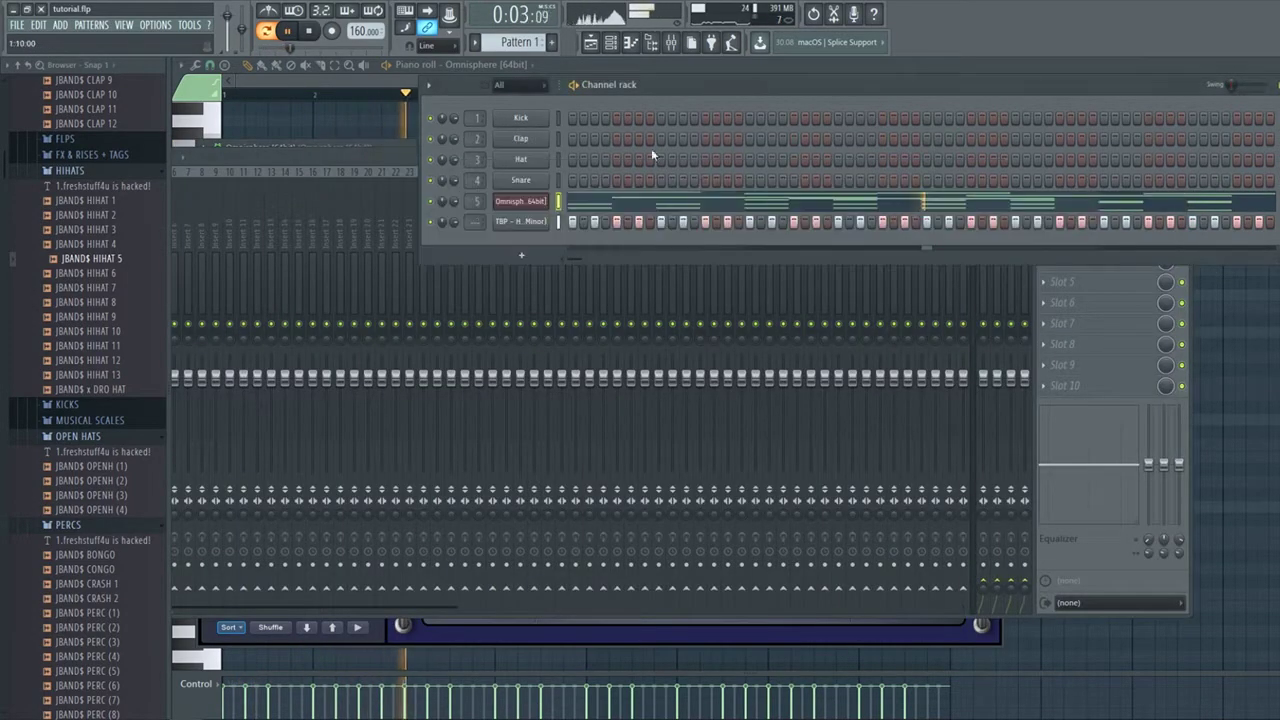
{"action": "left_click", "coordinate": [543, 222]}
{"action": "left_click", "coordinate": [597, 166]}
{"action": "left_click", "coordinate": [398, 128]}
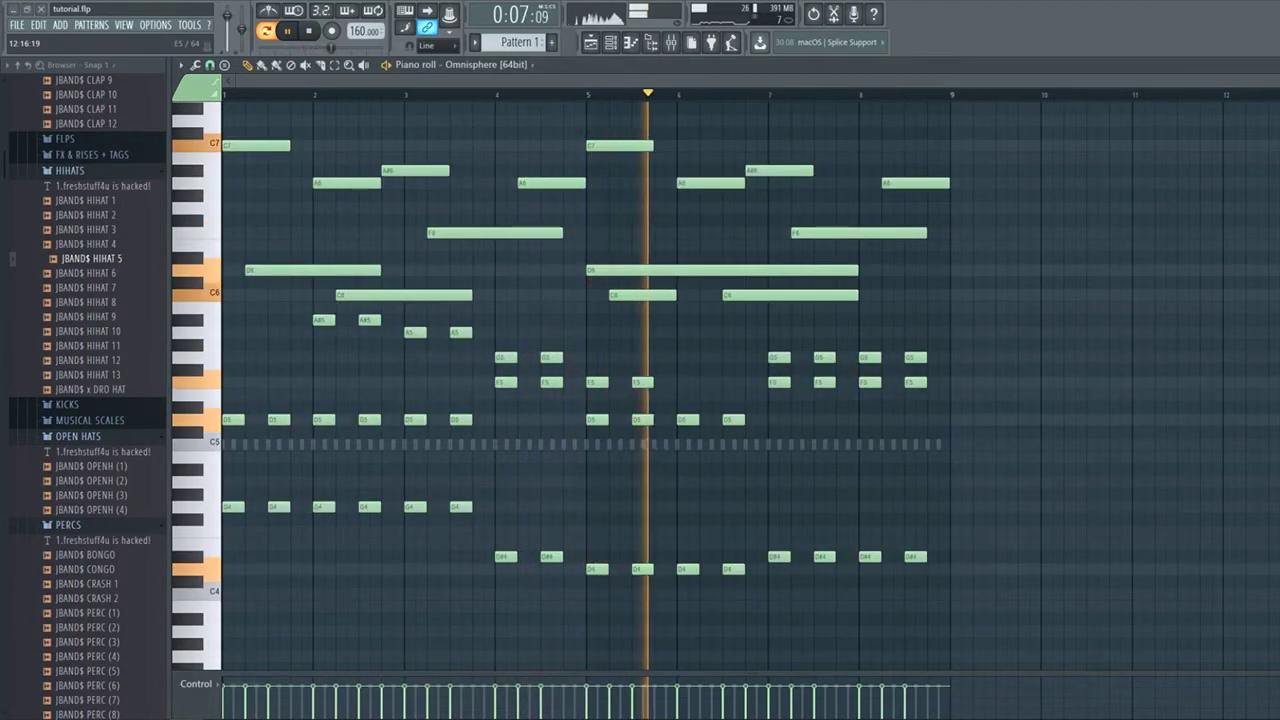
{"action": "left_click", "coordinate": [671, 42]}
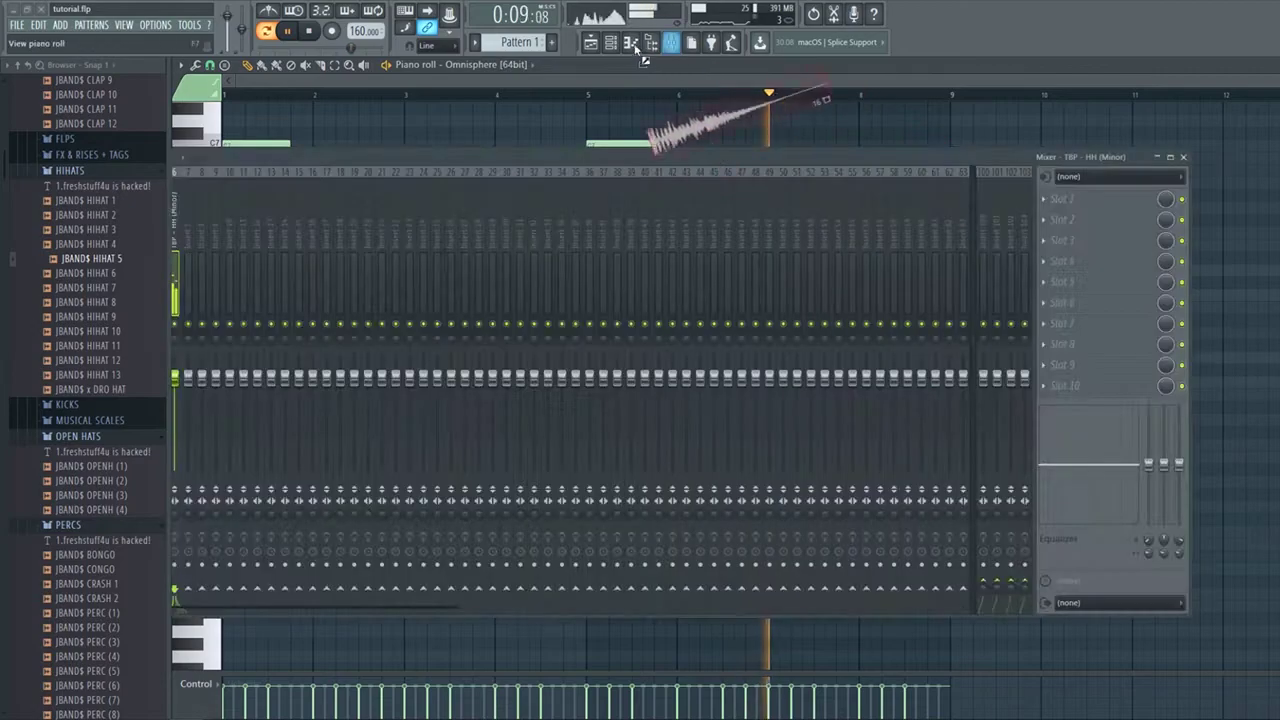
Add the TBP - Clap (Pls) sample as a new channel and place a C5 clap on beat 3 of bar 1.
{"action": "left_click", "coordinate": [611, 42]}
{"action": "left_click_drag", "start_coordinate": [518, 250], "coordinate": [508, 245]}
{"action": "right_click", "coordinate": [510, 244]}
{"action": "left_click", "coordinate": [536, 119]}
{"action": "right_click", "coordinate": [525, 243]}
{"action": "left_click", "coordinate": [578, 244]}
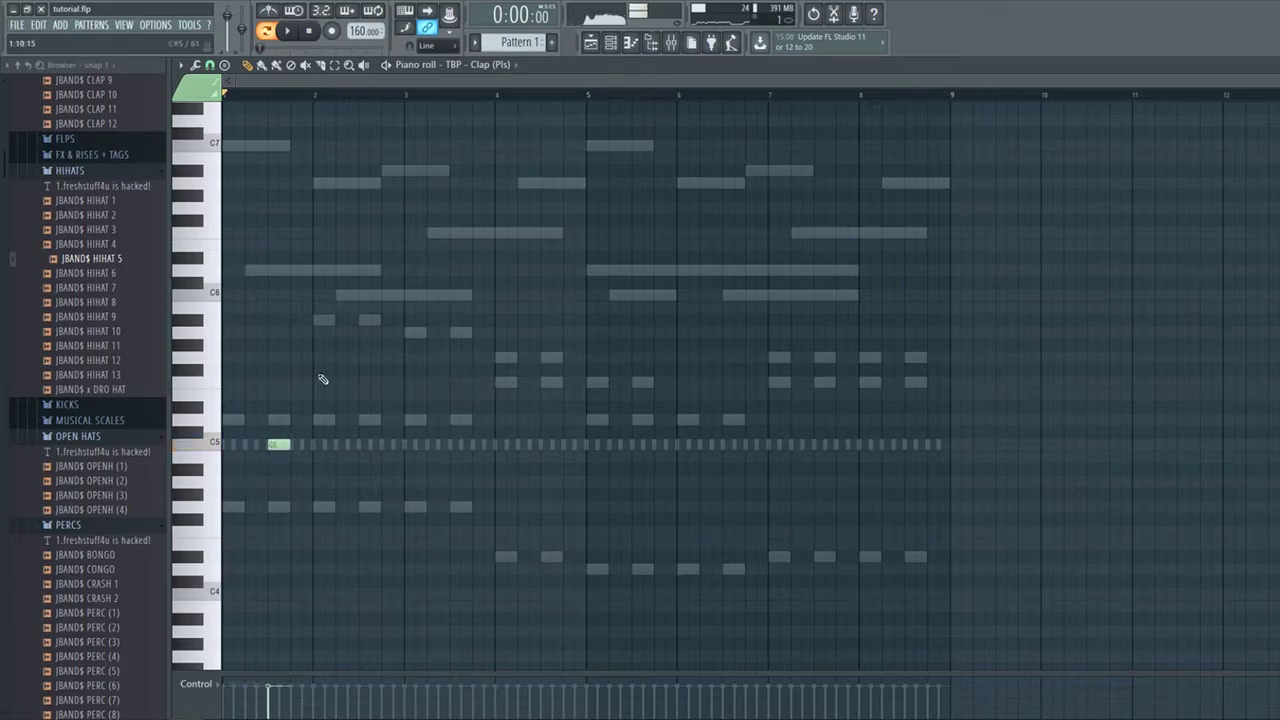
Repeat the C5 clap note on beat 3 of bars 2 through 8.
{"action": "left_click", "coordinate": [610, 43]}
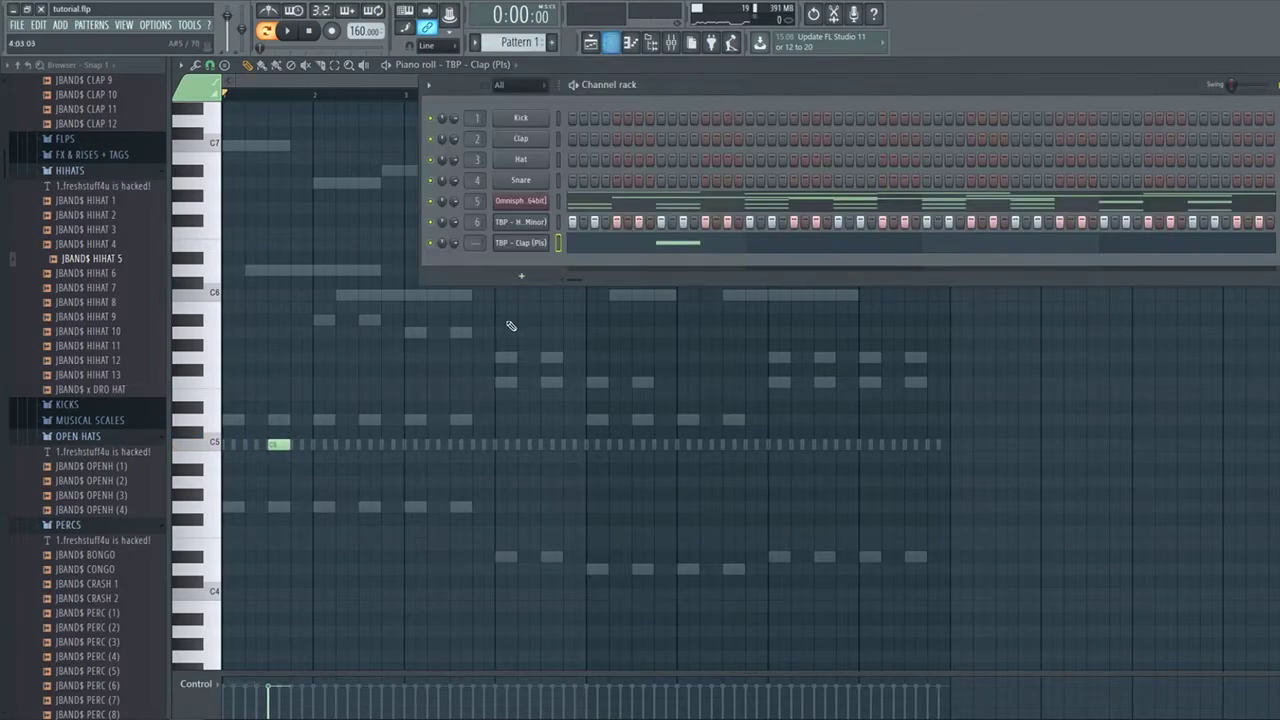
{"action": "left_click", "coordinate": [538, 242]}
{"action": "left_click", "coordinate": [325, 534]}
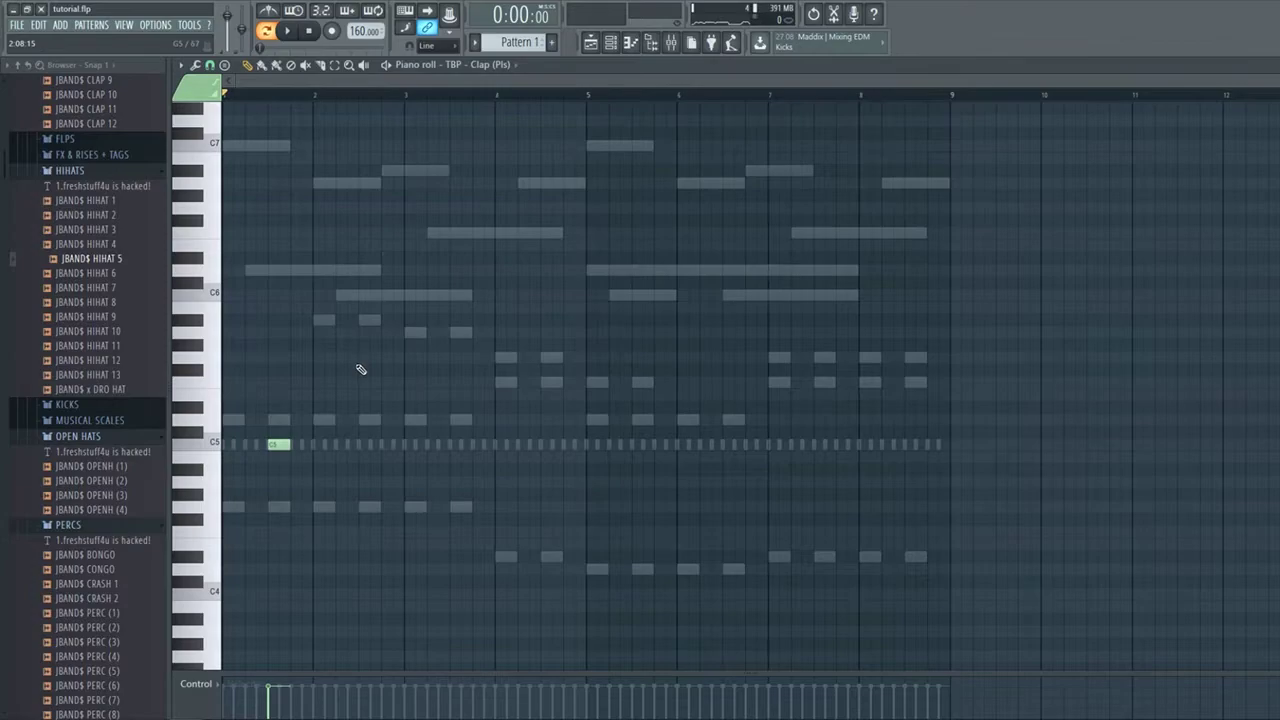
{"action": "left_click_drag", "start_coordinate": [348, 449], "coordinate": [462, 447]}
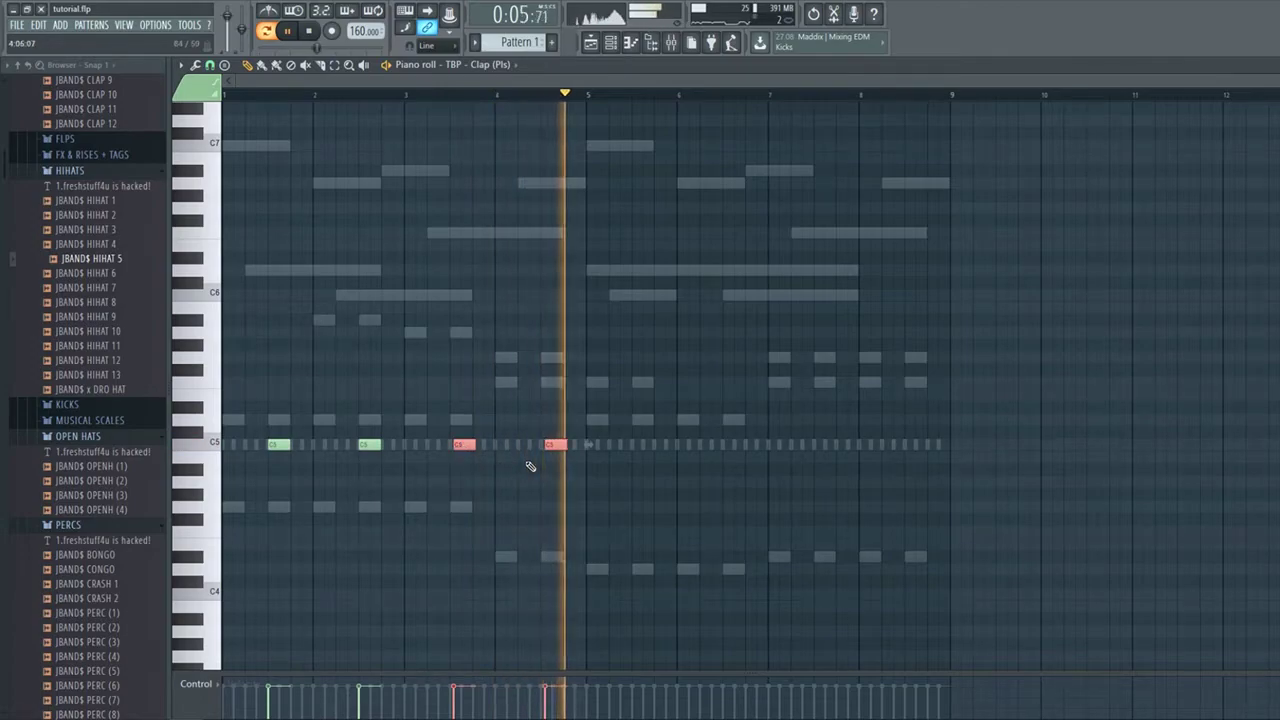
{"action": "left_click_drag", "start_coordinate": [463, 445], "coordinate": [456, 442]}
{"action": "left_click_drag", "start_coordinate": [601, 461], "coordinate": [823, 454]}
{"action": "left_click", "coordinate": [841, 514], "text": "ctrl"}
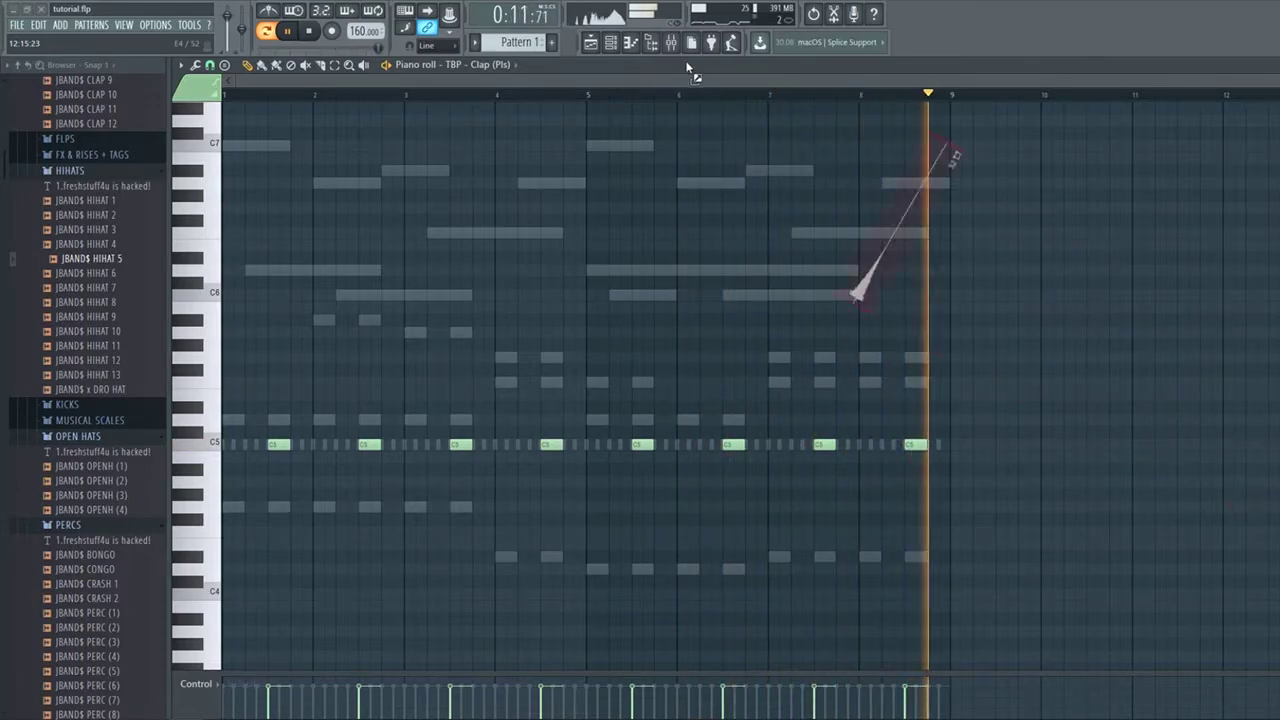
Add the TBP - OH (Azure) open hat with loop points off and place C5 notes on beat 2 of all eight bars.
{"action": "key", "text": "F6"}
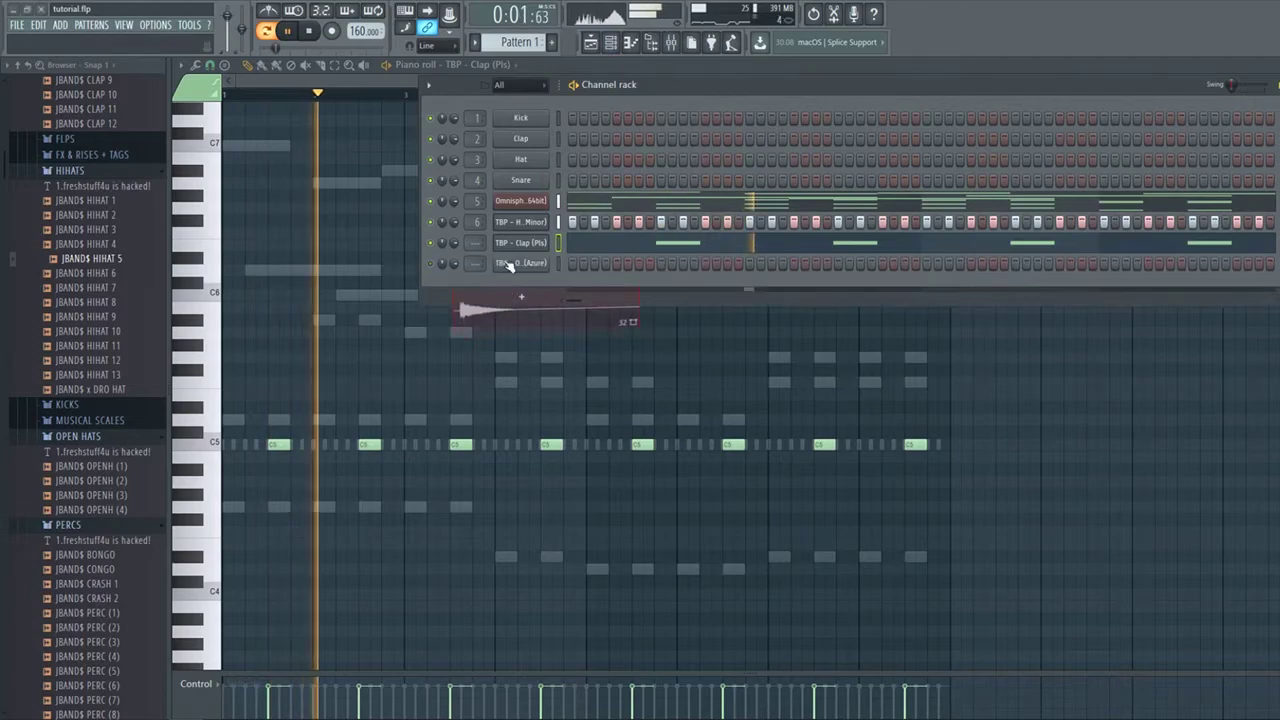
{"action": "left_click", "coordinate": [508, 264]}
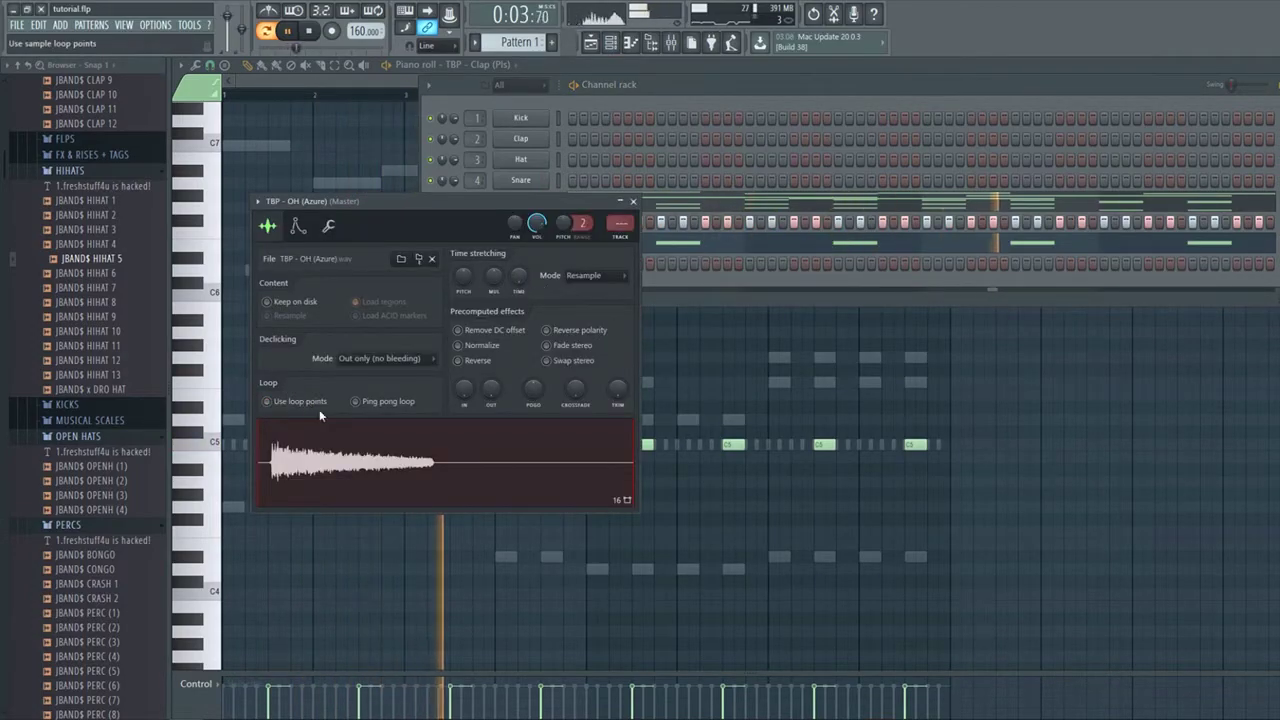
{"action": "left_click", "coordinate": [696, 100]}
{"action": "right_click", "coordinate": [510, 266]}
{"action": "left_click", "coordinate": [571, 264]}
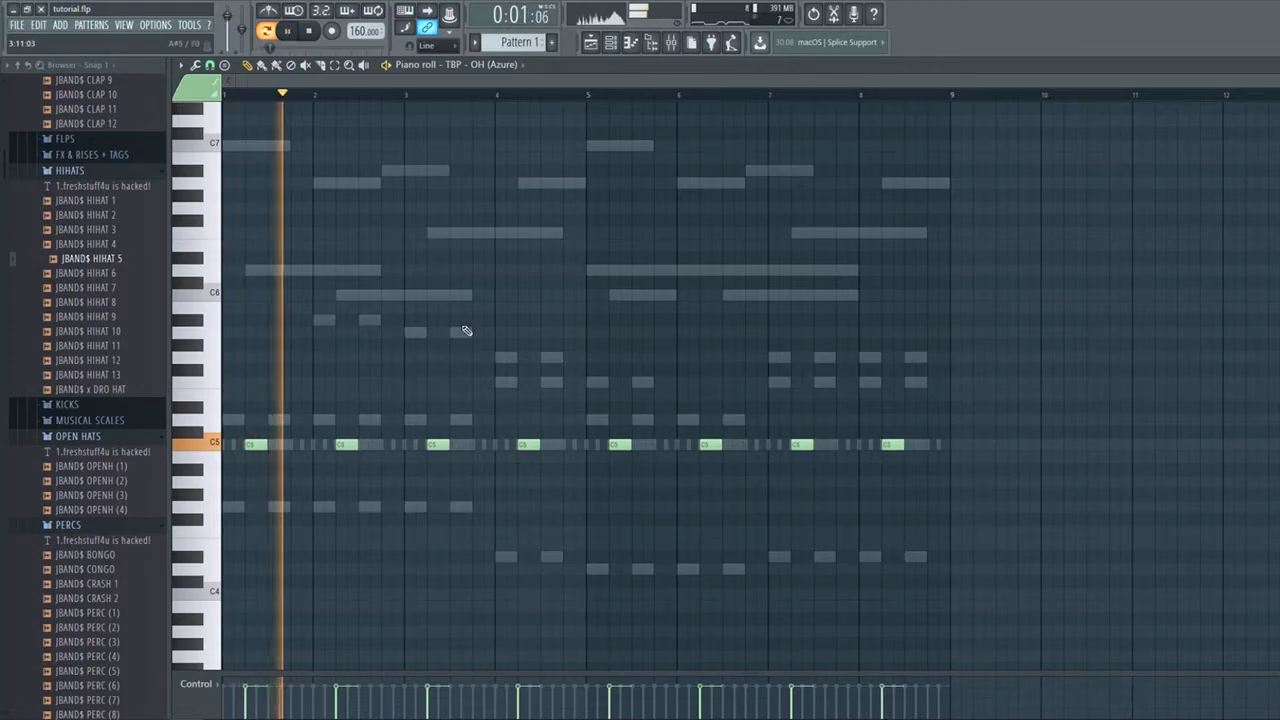
Fade out the TBP - OH (Azure) sample with OUT at about 59% and route the channel to mixer track 7.
{"action": "left_click", "coordinate": [611, 43]}
{"action": "left_click", "coordinate": [600, 264]}
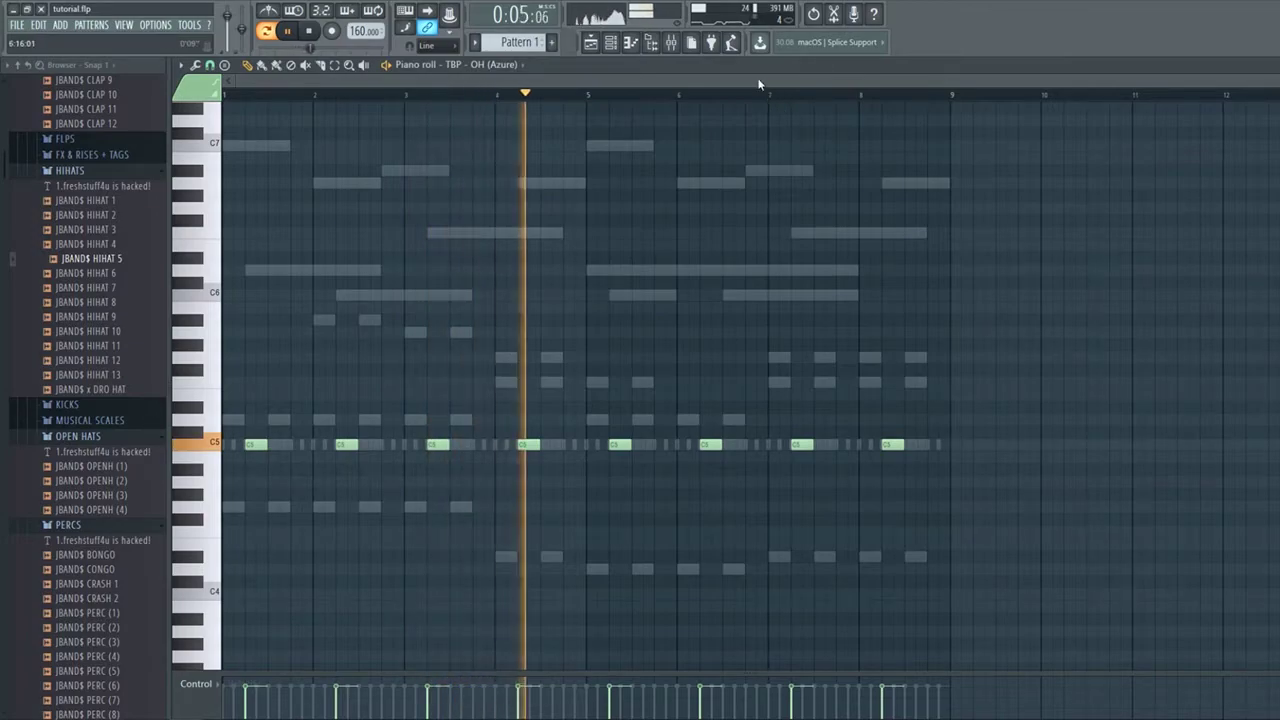
{"action": "left_click", "coordinate": [611, 42]}
{"action": "left_click", "coordinate": [515, 266]}
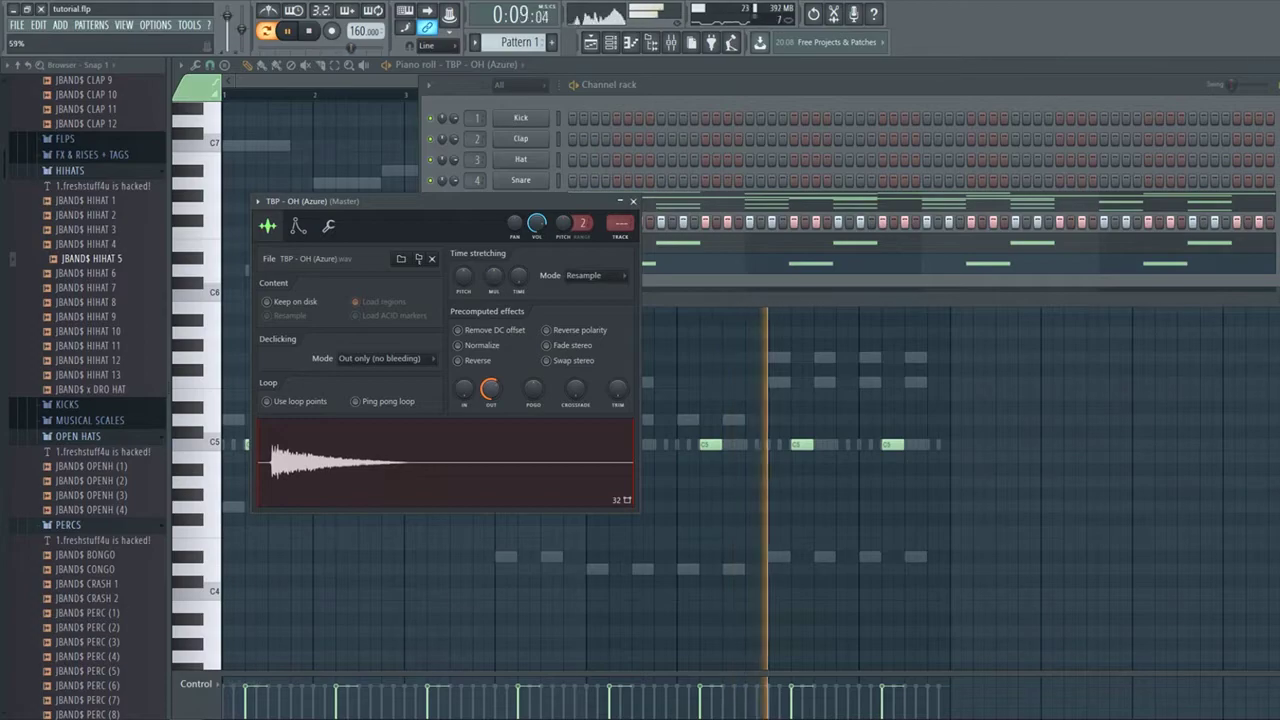
{"action": "left_click", "coordinate": [620, 239]}
{"action": "left_click", "coordinate": [890, 661]}
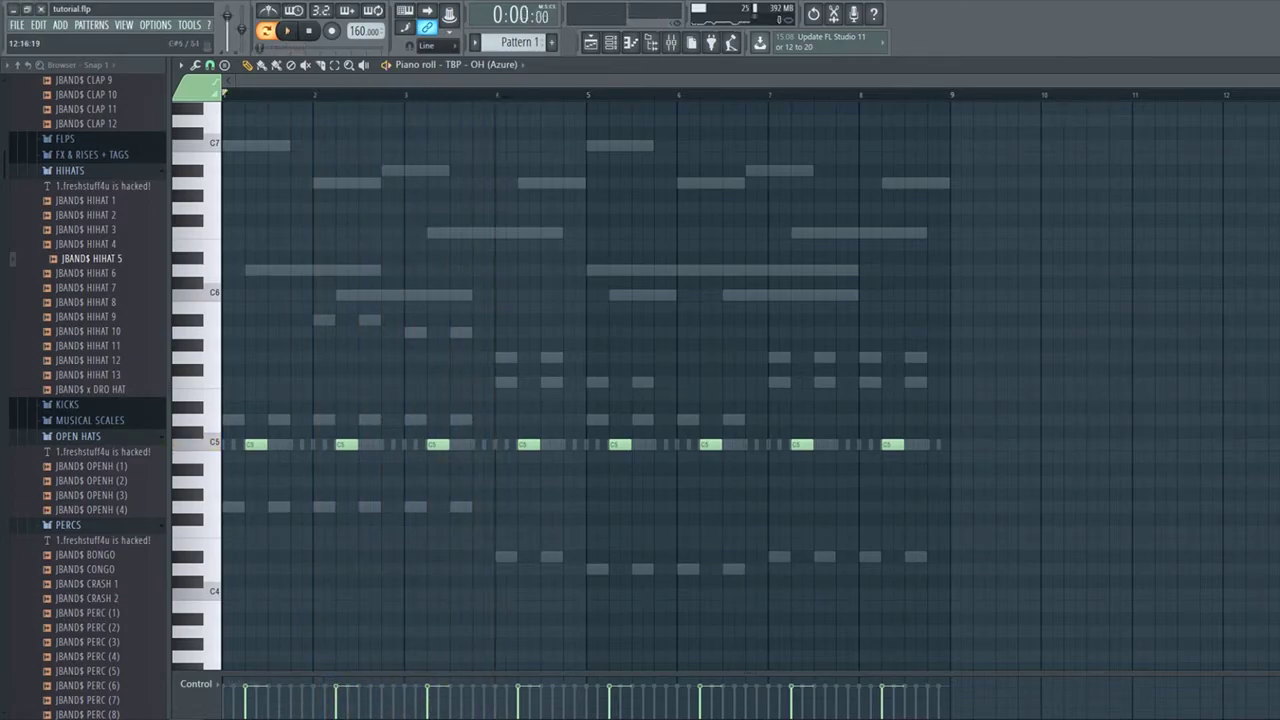
Add the TBP - Snare (Kappa) sample as a new channel and open its piano roll with the browser collapsed.
{"action": "left_click", "coordinate": [611, 42]}
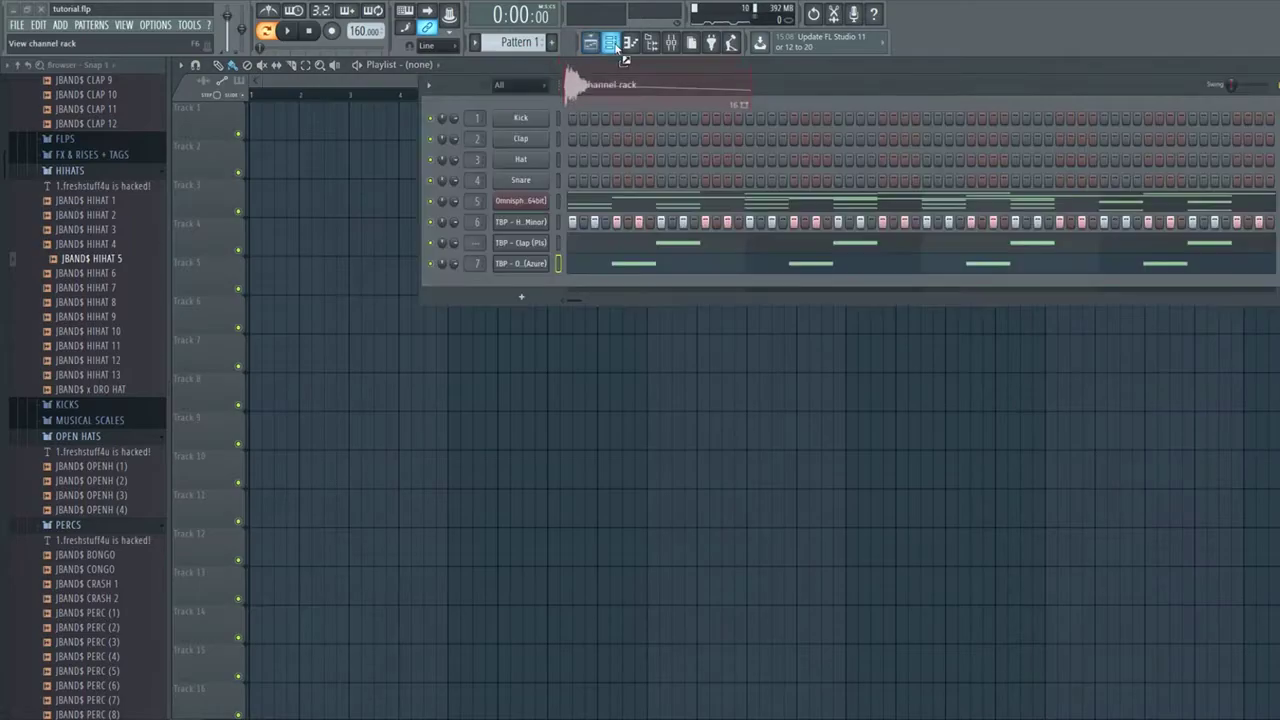
{"action": "left_click_drag", "start_coordinate": [536, 290], "coordinate": [493, 408]}
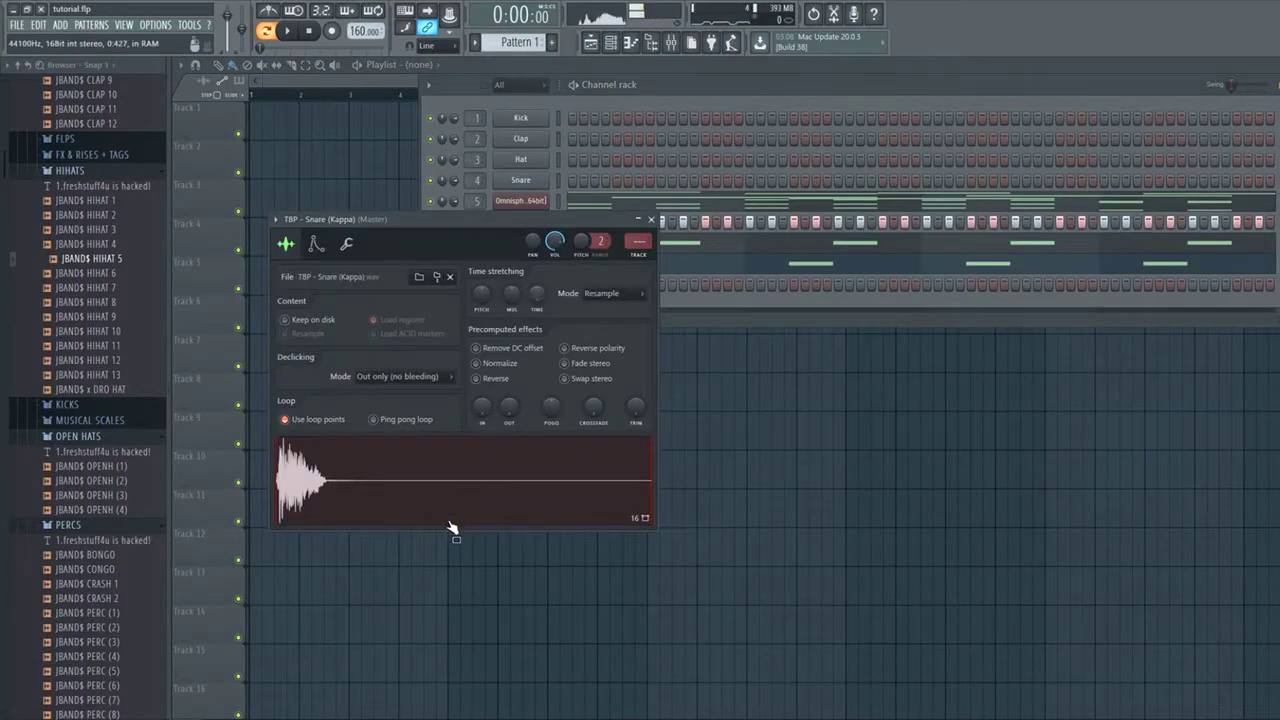
{"action": "left_click", "coordinate": [530, 284]}
{"action": "right_click", "coordinate": [546, 276]}
{"action": "left_click", "coordinate": [578, 283]}
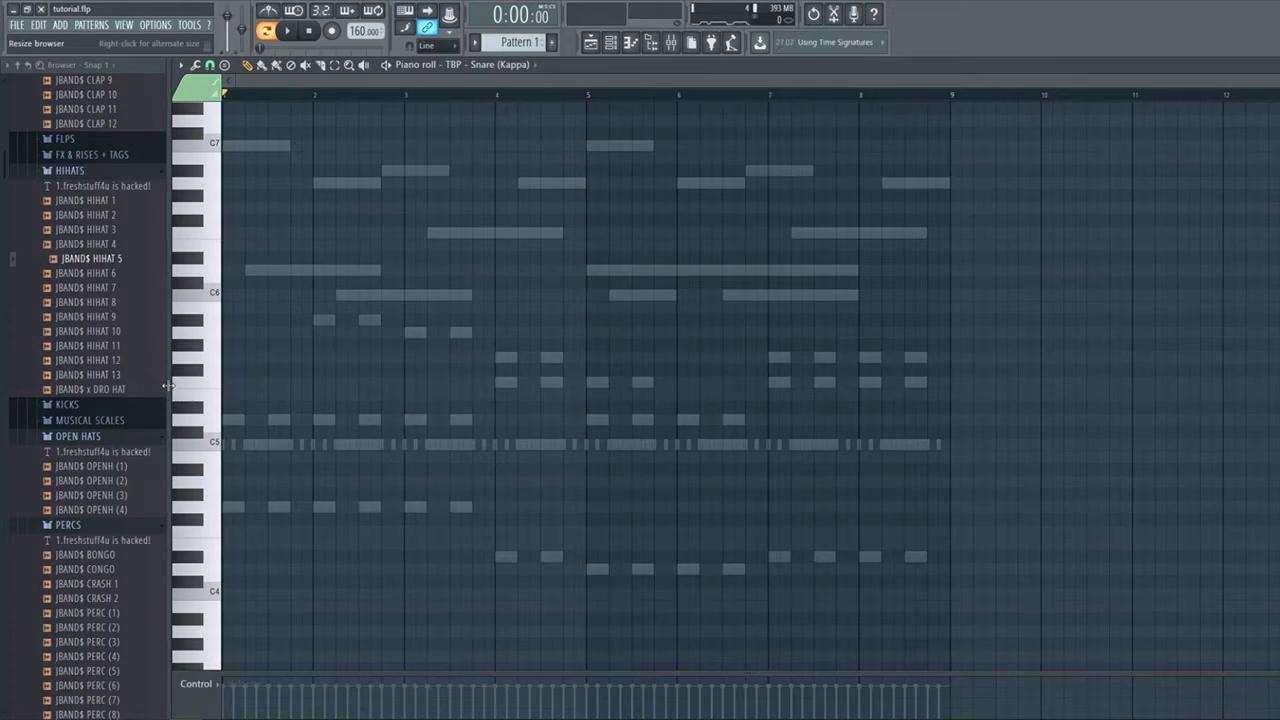
{"action": "left_click_drag", "start_coordinate": [168, 386], "coordinate": [3, 358]}
Build the snare pattern with short C5 notes on step 3 of bars 1–6 and step 15 of bars 1, 3 and 5.
{"action": "left_click", "coordinate": [610, 46]}
{"action": "right_click", "coordinate": [350, 435]}
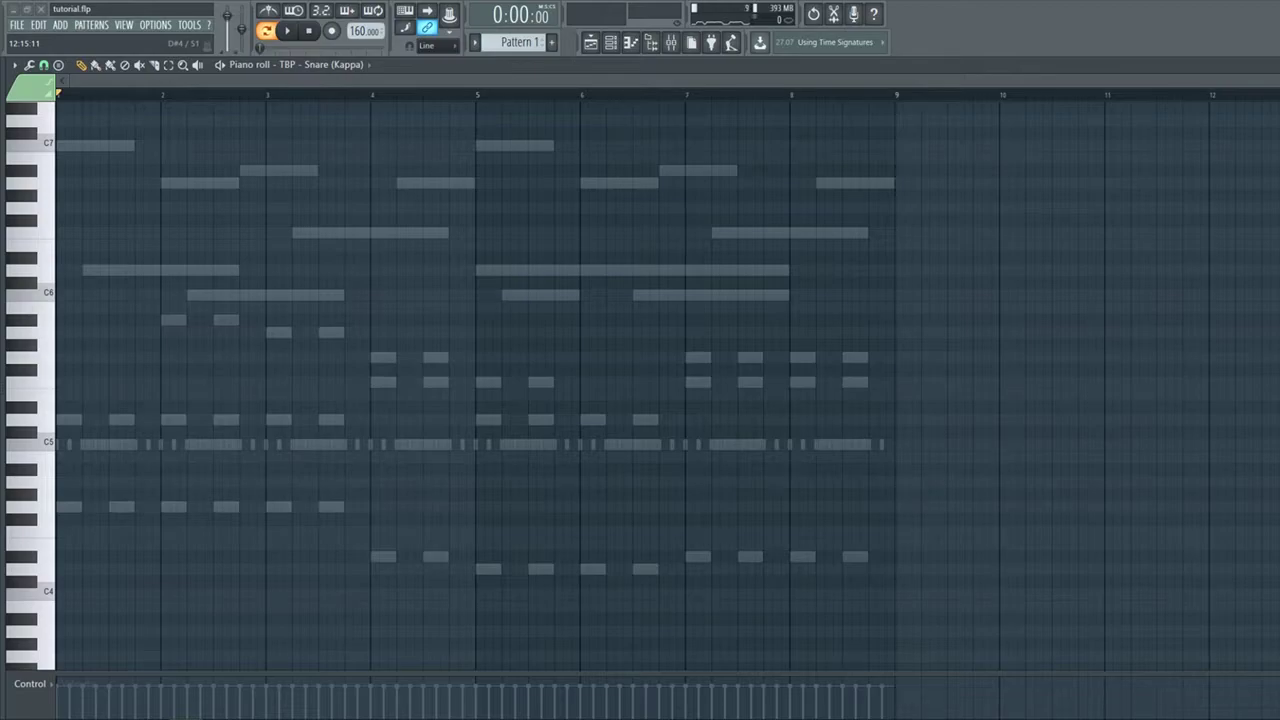
{"action": "scroll", "coordinate": [450, 560], "scroll_direction": "down", "scroll_amount": 2}
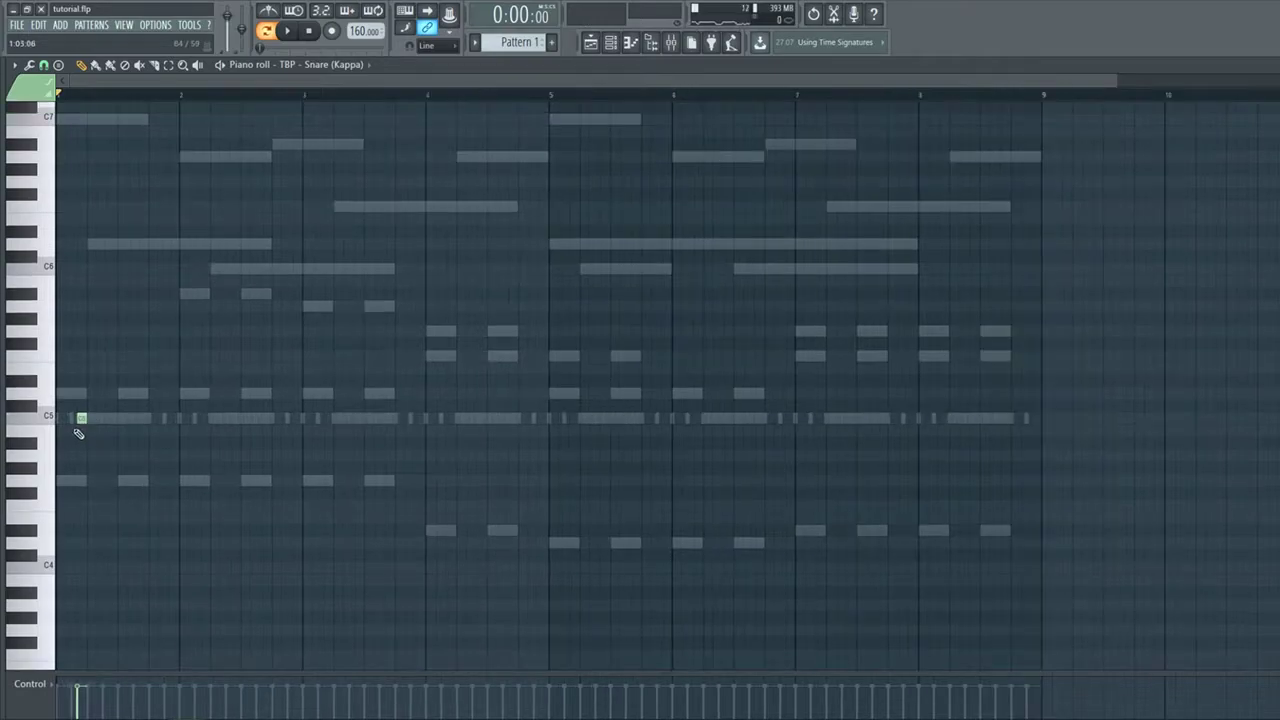
{"action": "scroll", "coordinate": [83, 420], "scroll_direction": "down", "scroll_amount": 1}
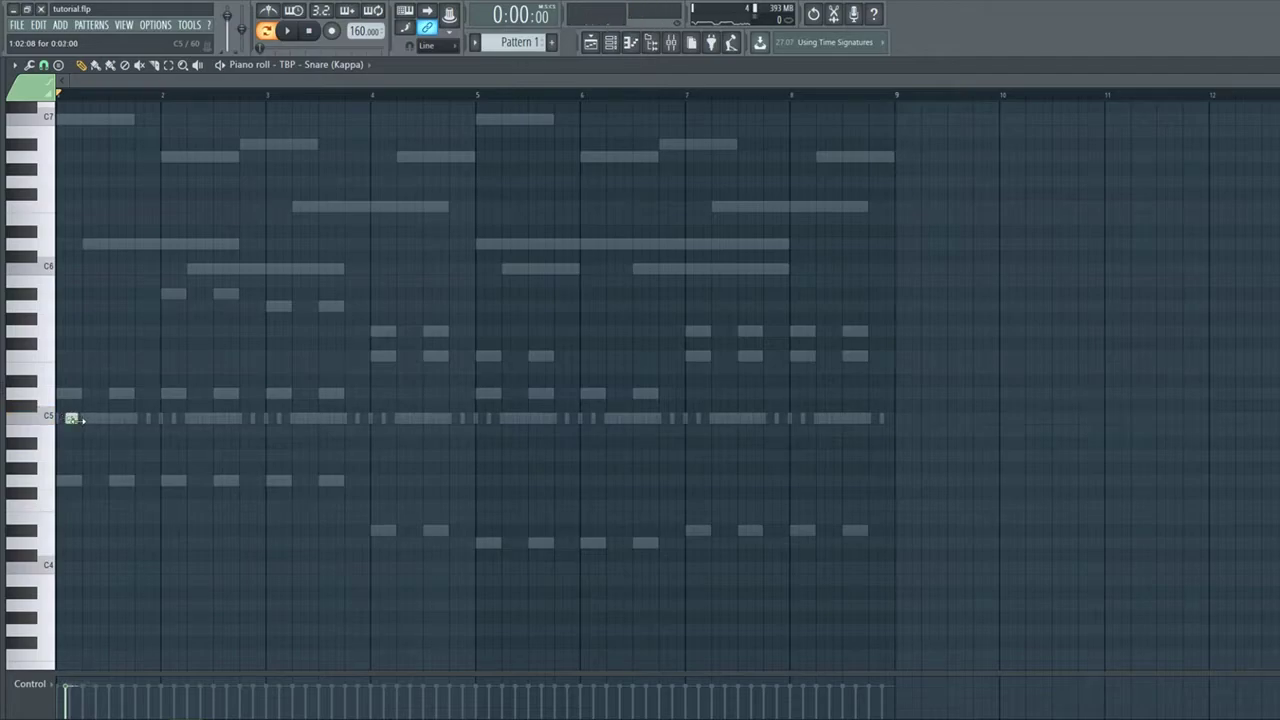
{"action": "key", "text": "space"}
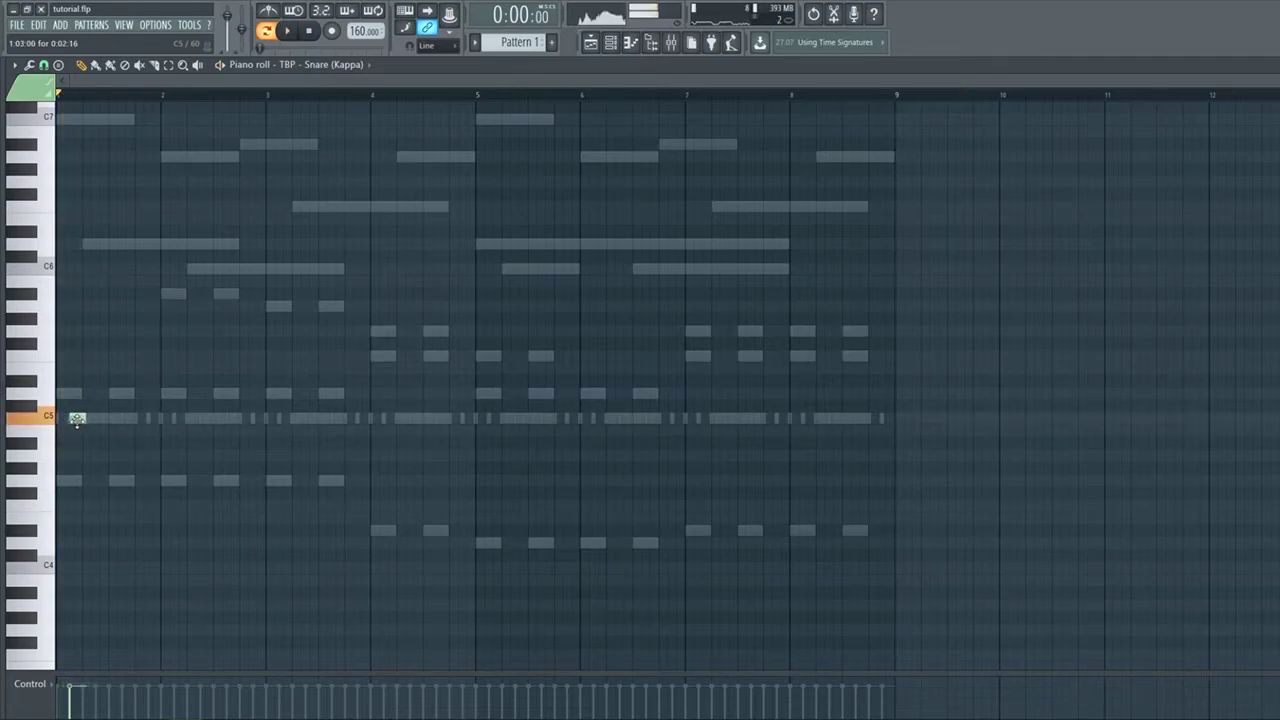
{"action": "key", "text": "space"}
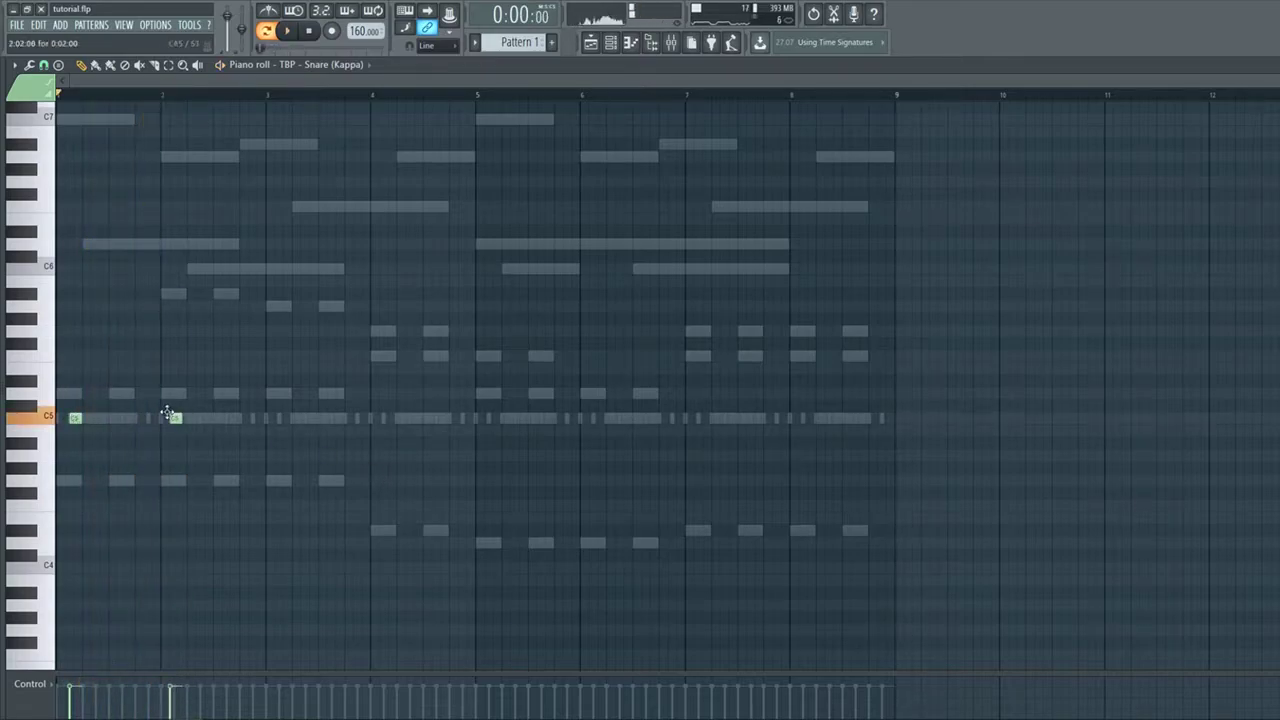
{"action": "left_click_drag", "start_coordinate": [198, 428], "coordinate": [494, 434]}
Duplicate the whole snare pattern after its last note and delete the surplus copies around and beyond the end of bar 8.
{"action": "key", "text": "ctrl+a"}
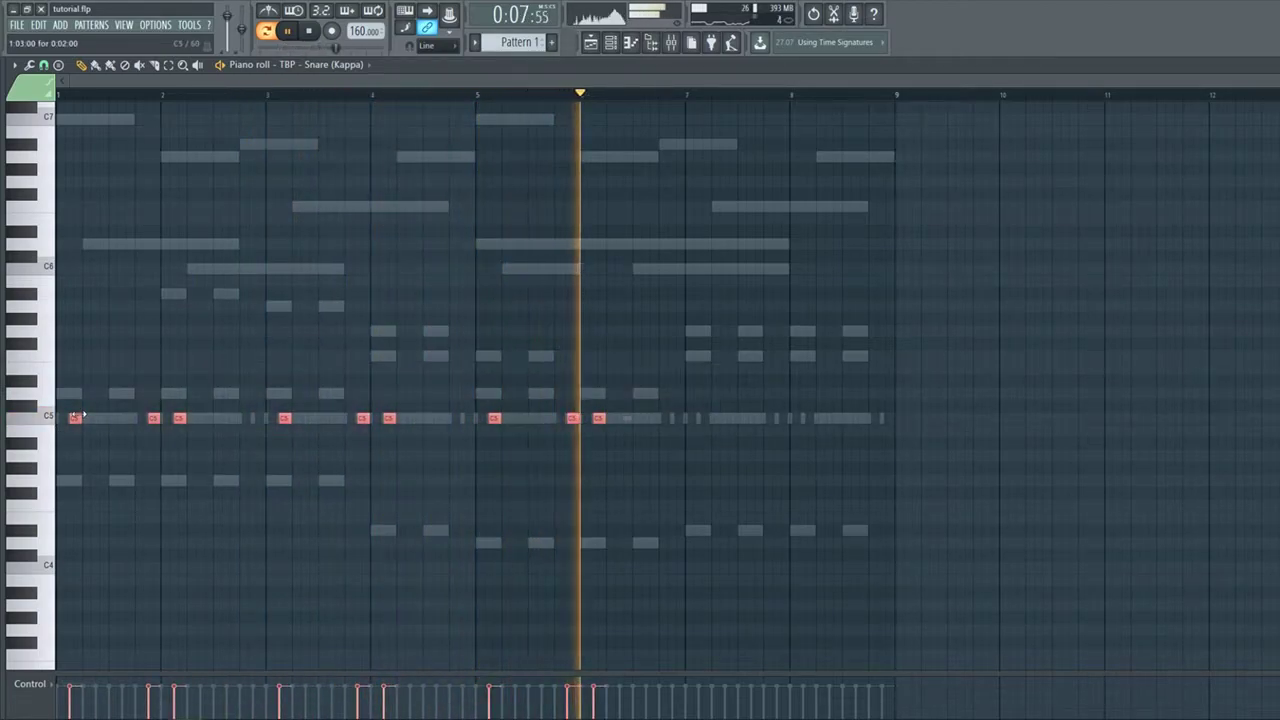
{"action": "left_click_drag", "start_coordinate": [73, 418], "coordinate": [677, 463]}
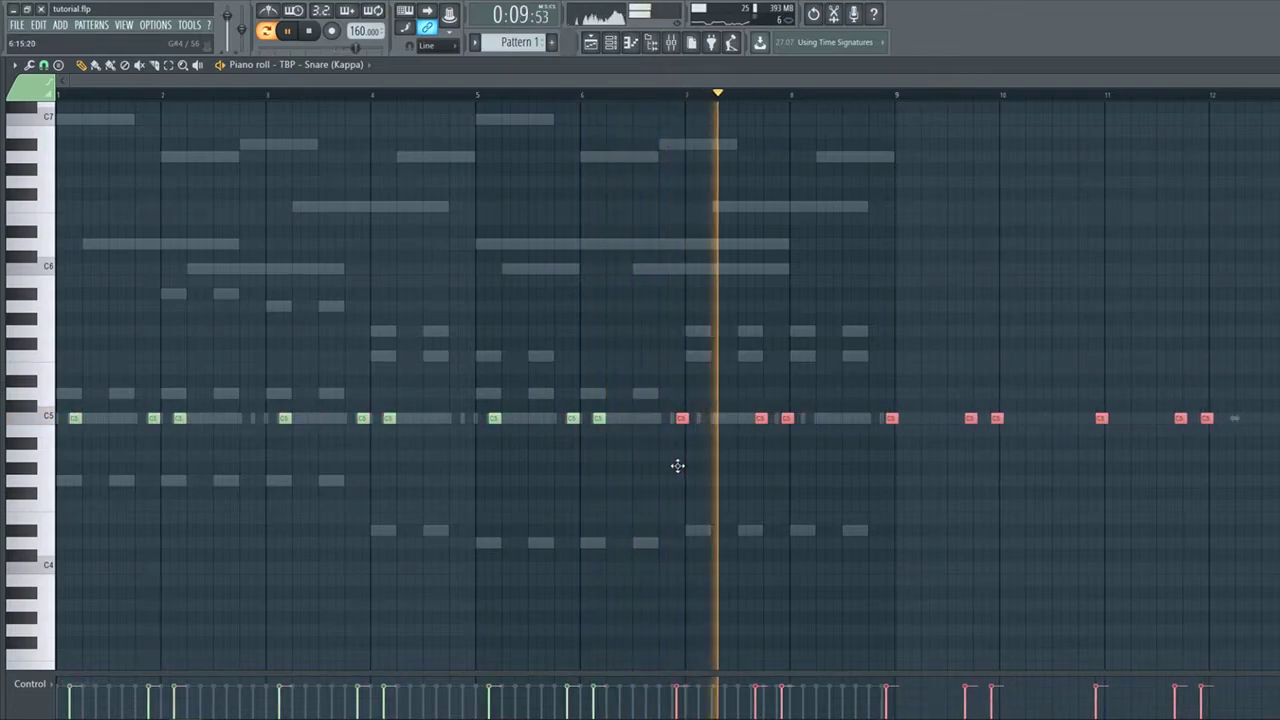
{"action": "left_click_drag", "start_coordinate": [1234, 488], "coordinate": [845, 352]}
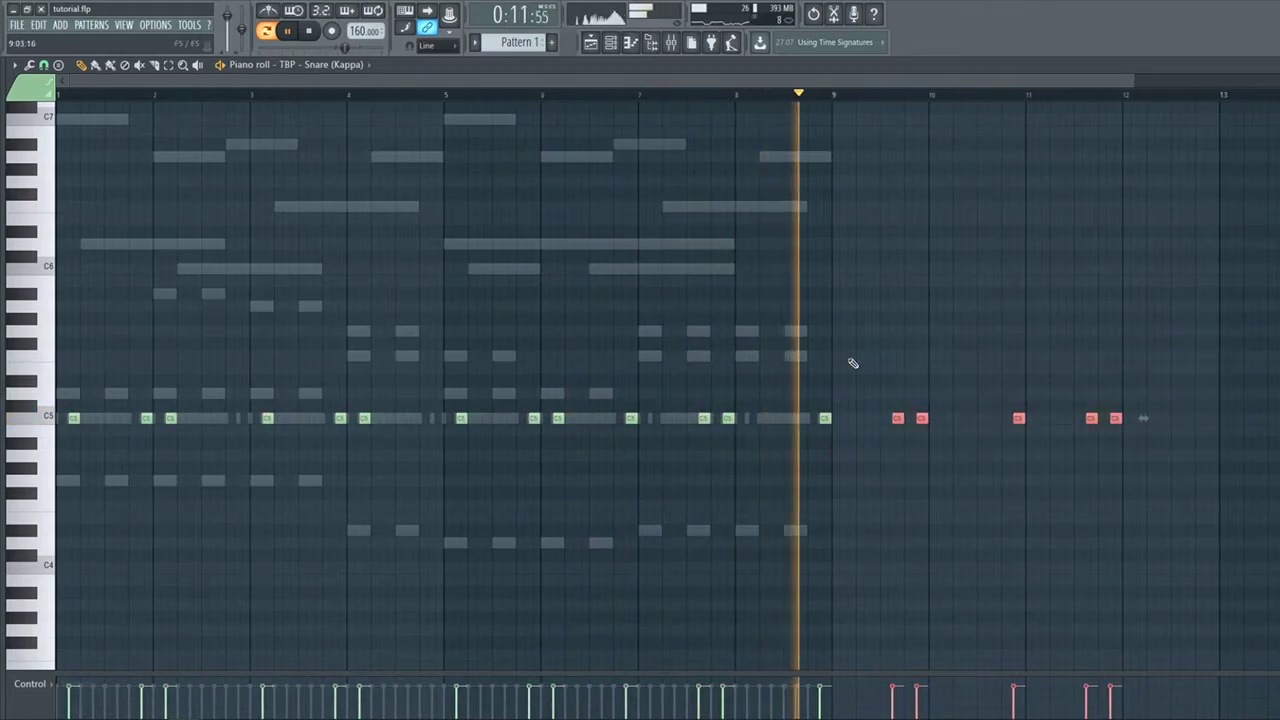
{"action": "key", "text": "Delete"}
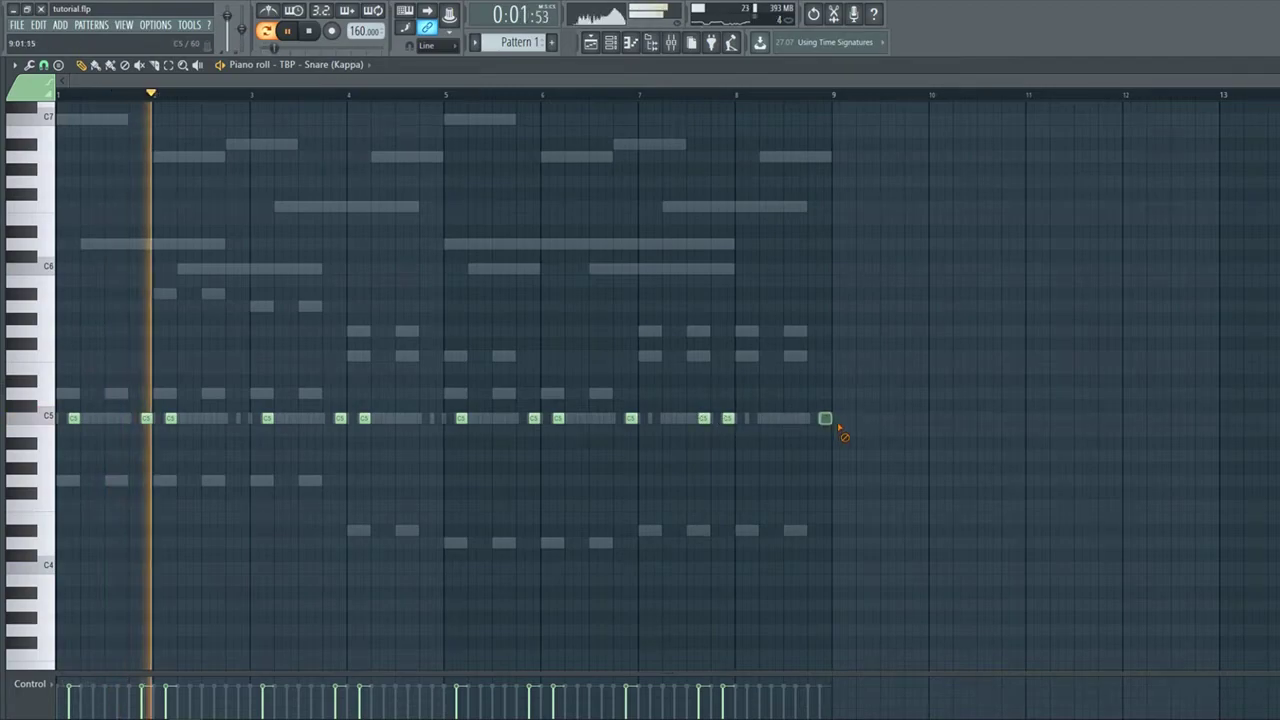
{"action": "right_click", "coordinate": [833, 420]}
{"action": "scroll", "coordinate": [657, 477], "scroll_direction": "up", "scroll_amount": 1}
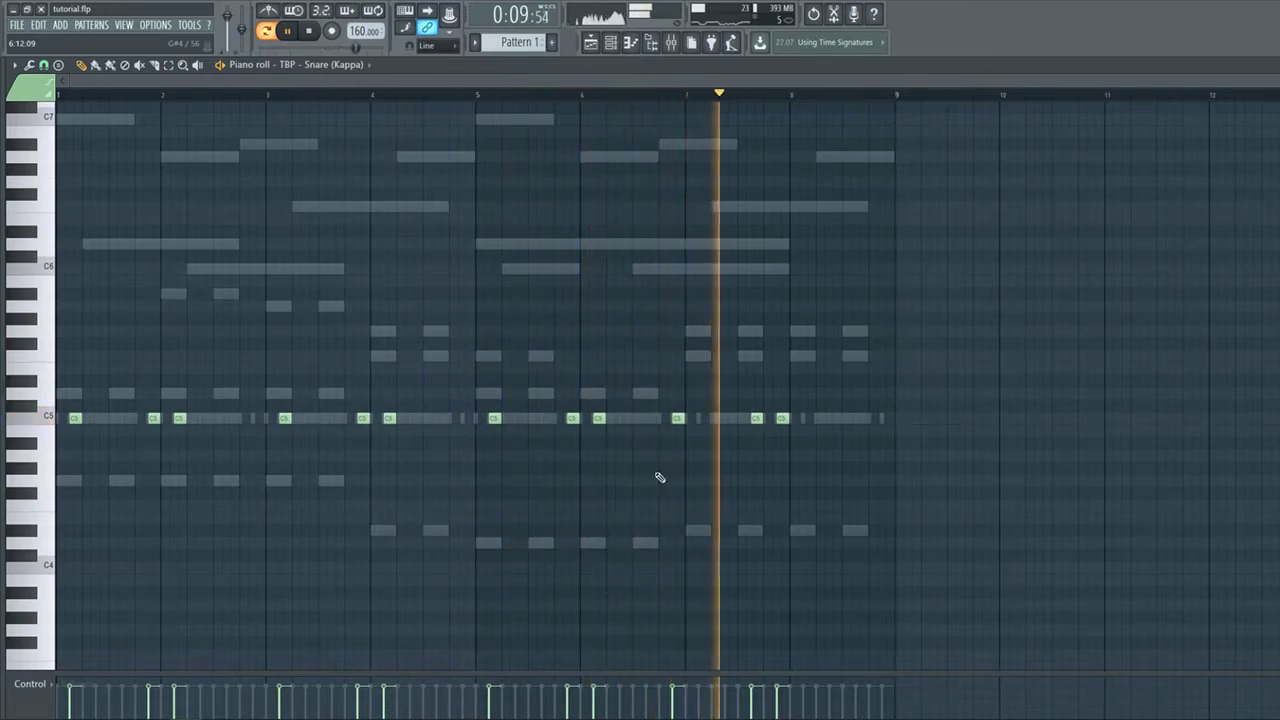
Move the three copied snare notes to steps 3 and 15 of bar 7 and step 3 of bar 8.
{"action": "left_click_drag", "start_coordinate": [926, 424], "coordinate": [706, 422]}
{"action": "key", "text": "space"}
{"action": "left_click", "coordinate": [727, 450], "text": "ctrl"}
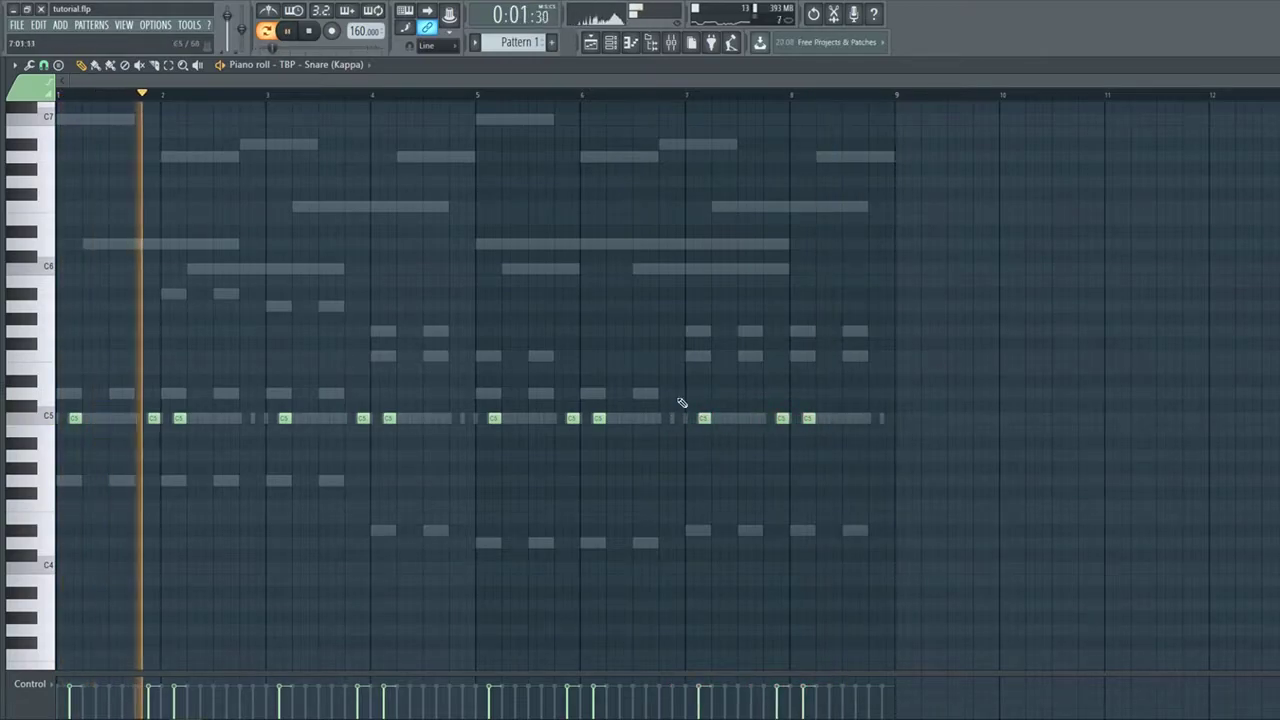
Add the Thinpunch(kick)_Master sample as a new channel and open its piano roll.
{"action": "left_click", "coordinate": [614, 47]}
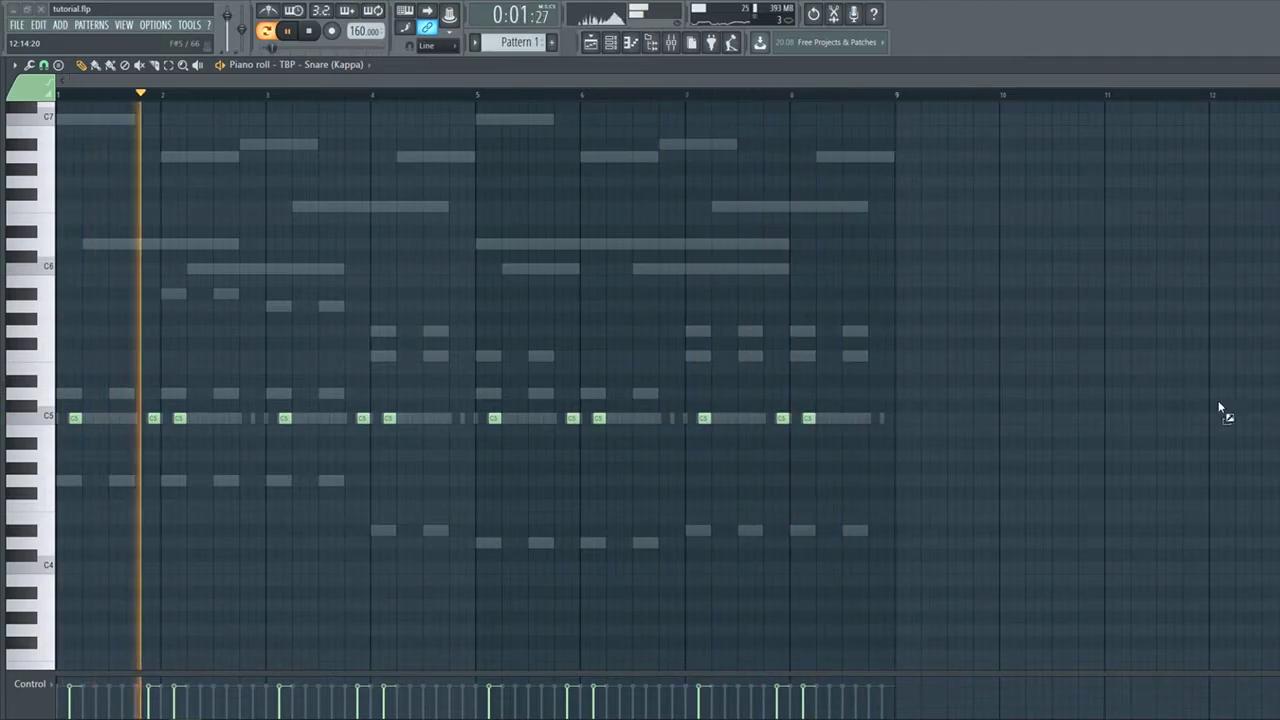
{"action": "left_click", "coordinate": [610, 42]}
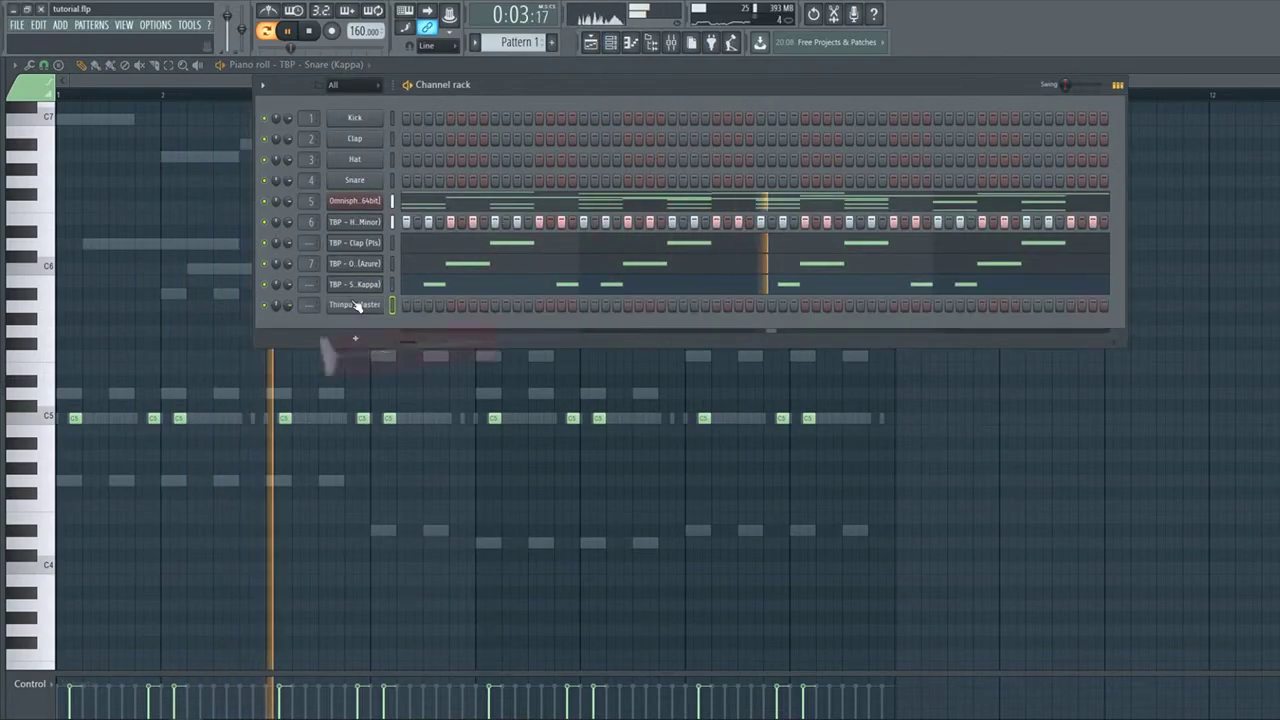
{"action": "left_click", "coordinate": [355, 284]}
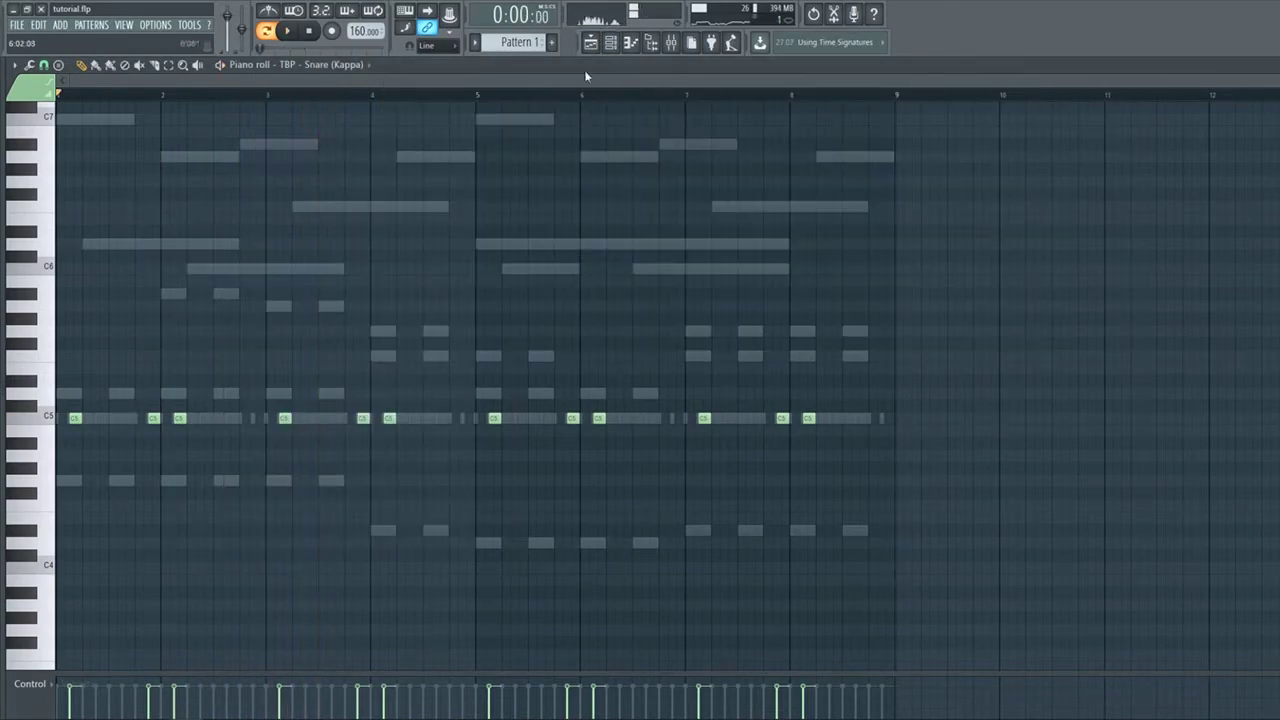
{"action": "left_click", "coordinate": [610, 42]}
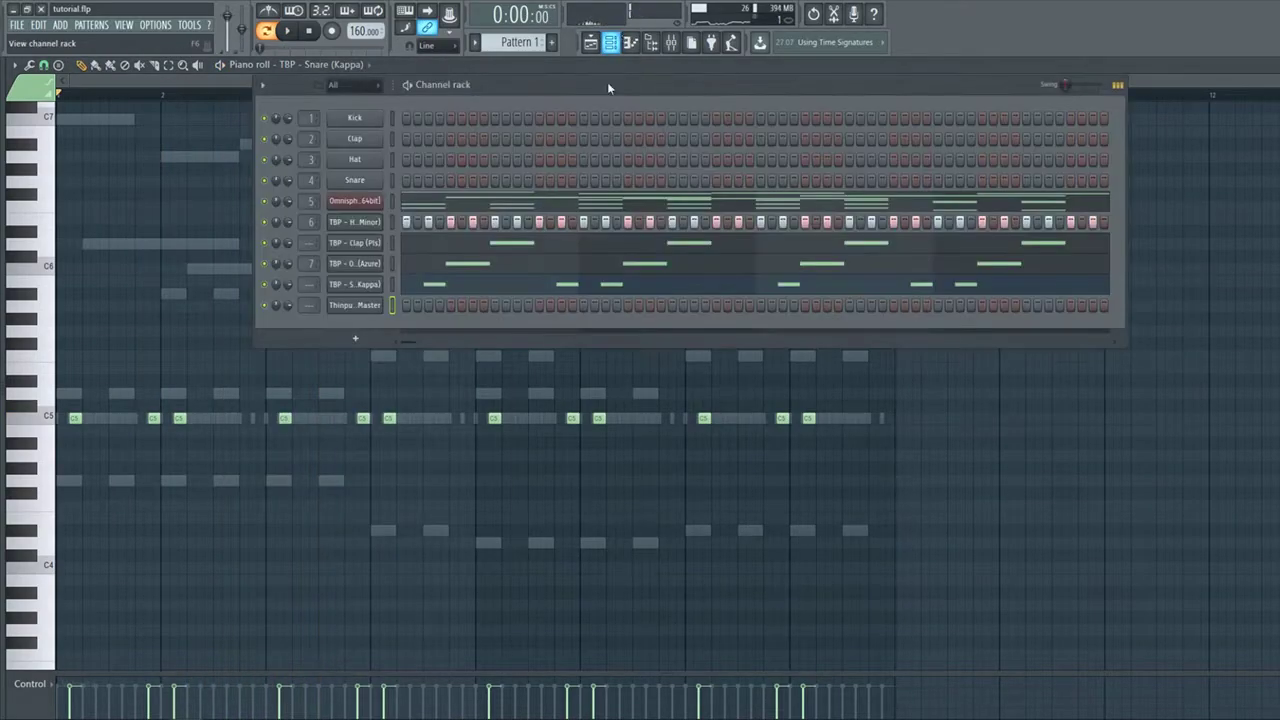
{"action": "left_click", "coordinate": [357, 304]}
{"action": "left_click", "coordinate": [444, 85]}
{"action": "right_click", "coordinate": [381, 304]}
{"action": "left_click", "coordinate": [414, 307]}
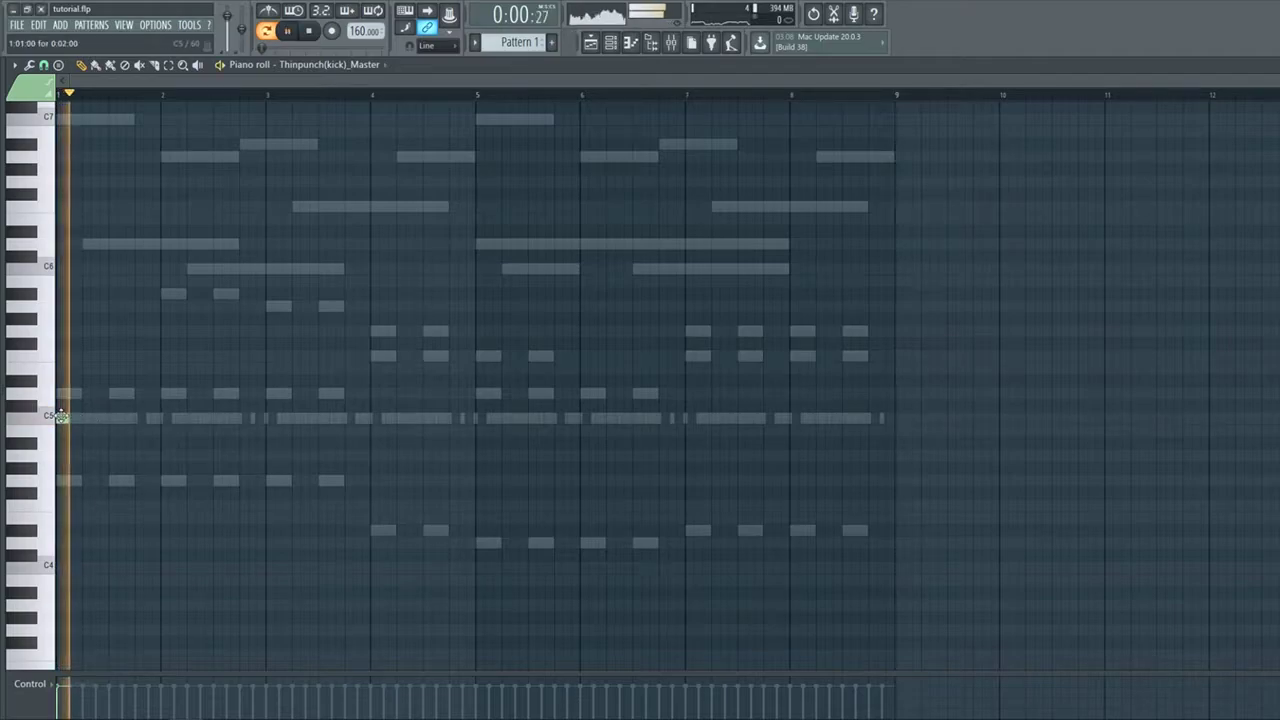
Place short C5 kick notes on steps 1 and 13 of bar 1 and steps 5 and 11 of bar 2.
{"action": "key", "text": "space"}
{"action": "left_click", "coordinate": [128, 420]}
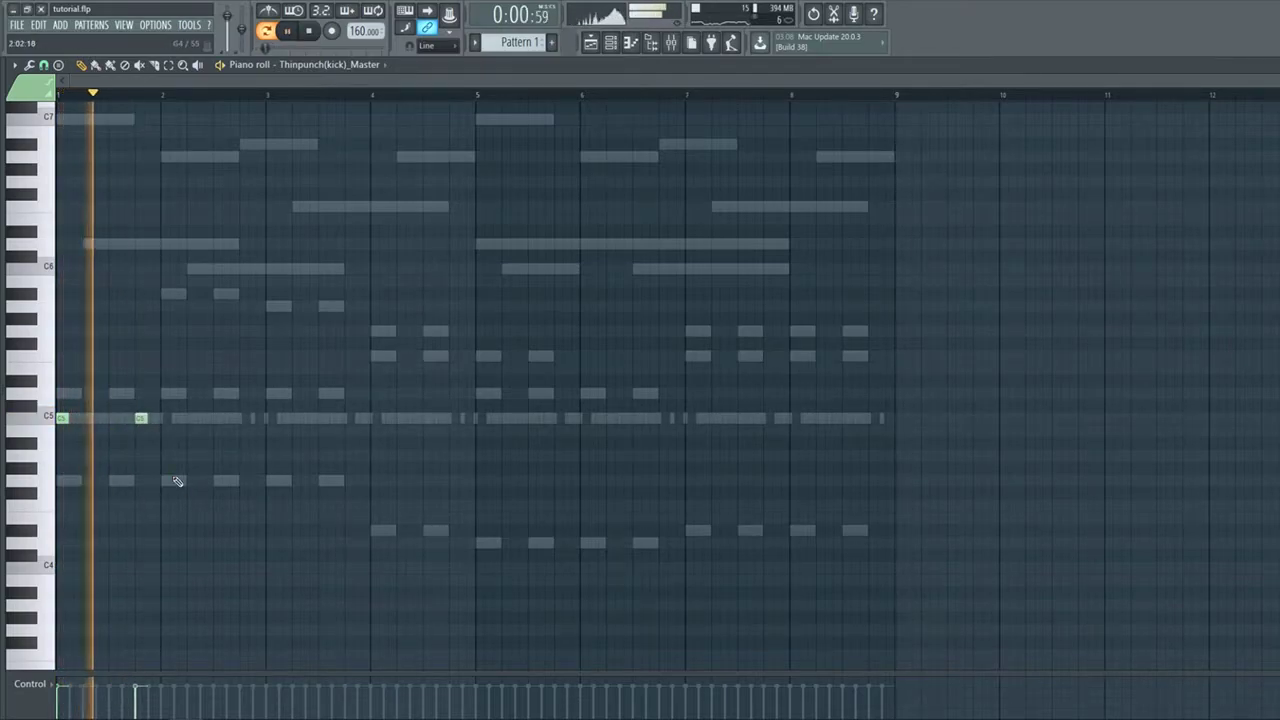
{"action": "key", "text": "space"}
{"action": "key", "text": "space"}
{"action": "left_click_drag", "start_coordinate": [219, 419], "coordinate": [190, 418]}
{"action": "left_click", "coordinate": [246, 418]}
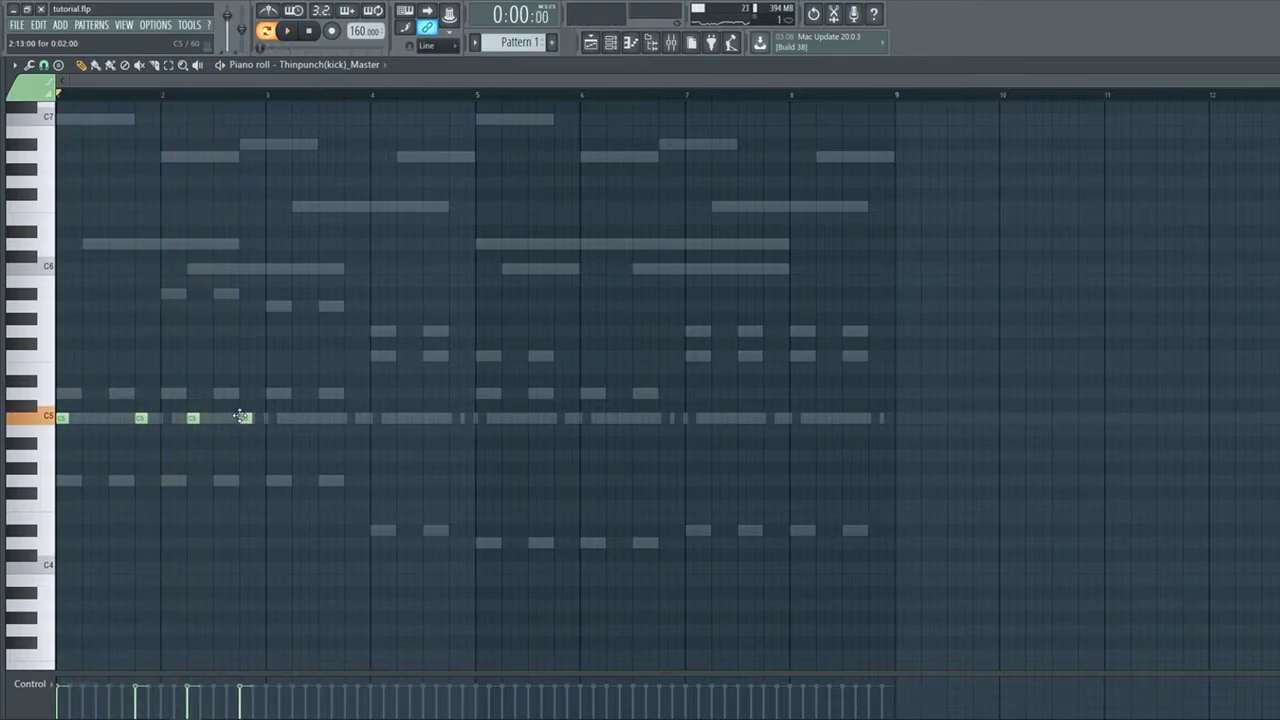
{"action": "key", "text": "space"}
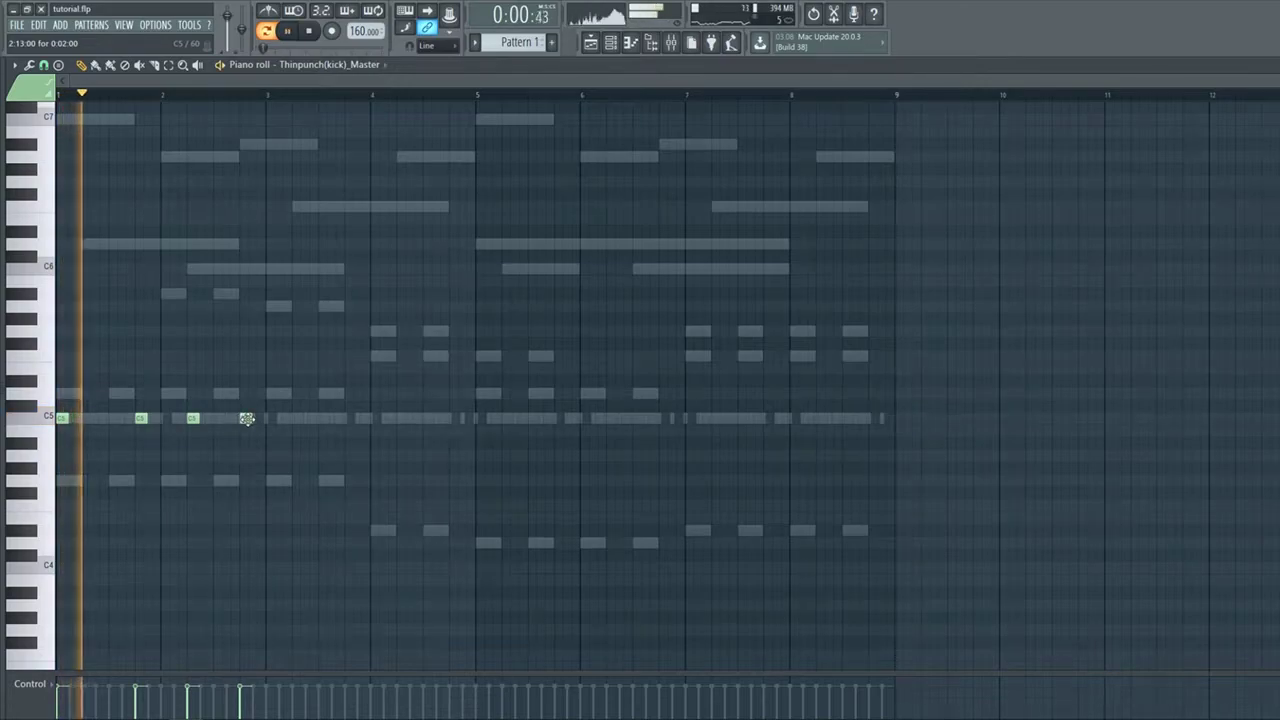
{"action": "left_click_drag", "start_coordinate": [247, 418], "coordinate": [232, 418]}
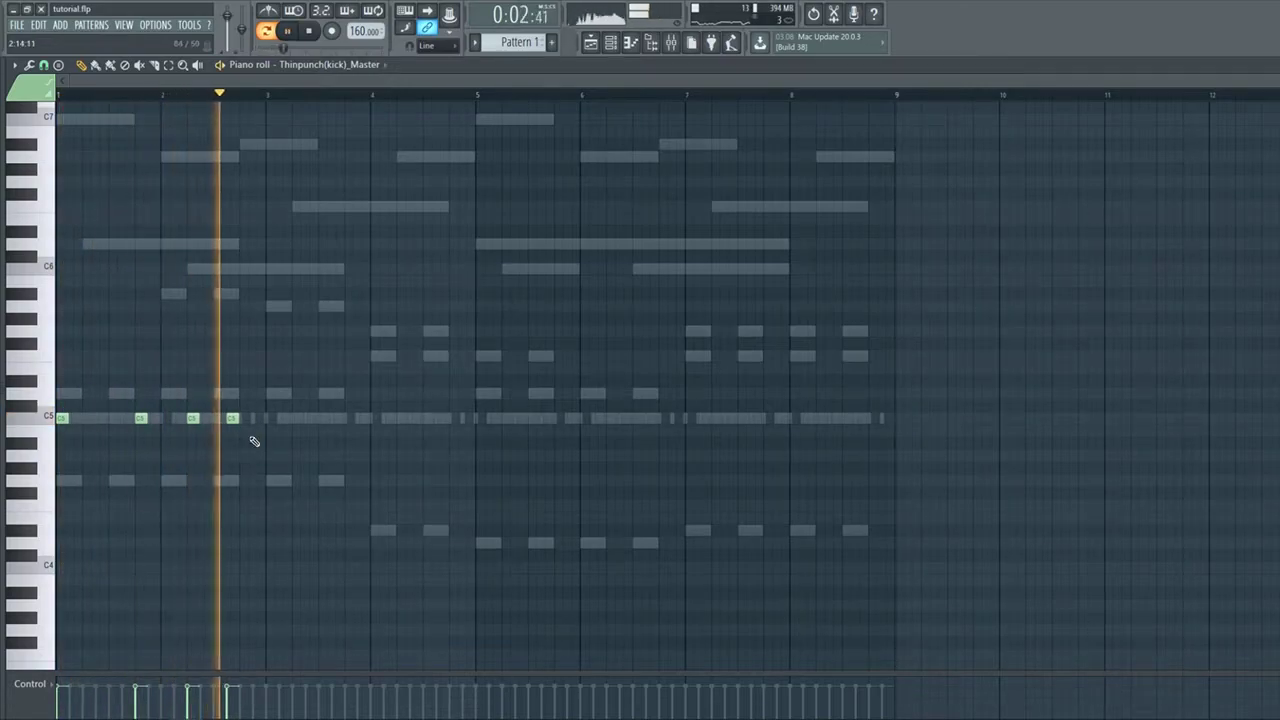
{"action": "key", "text": "space"}
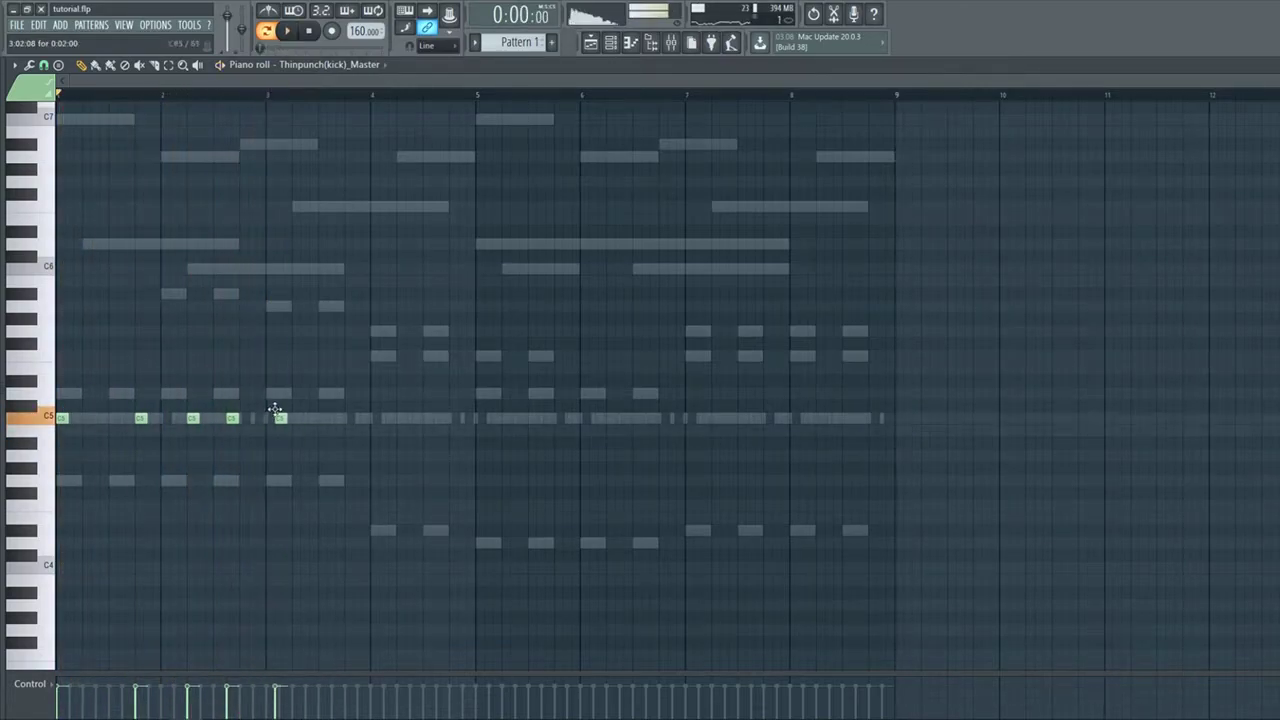
Continue the kick pattern with C5 notes on steps 1 and 13 of bar 3 and steps 5 and 11 of bar 4.
{"action": "mouse_move", "coordinate": [340, 410]}
{"action": "left_mouse_down"}
{"action": "mouse_move", "coordinate": [43, 434]}
{"action": "mouse_move", "coordinate": [443, 446]}
{"action": "mouse_move", "coordinate": [362, 418]}
{"action": "left_mouse_up"}
{"action": "key", "text": "space"}
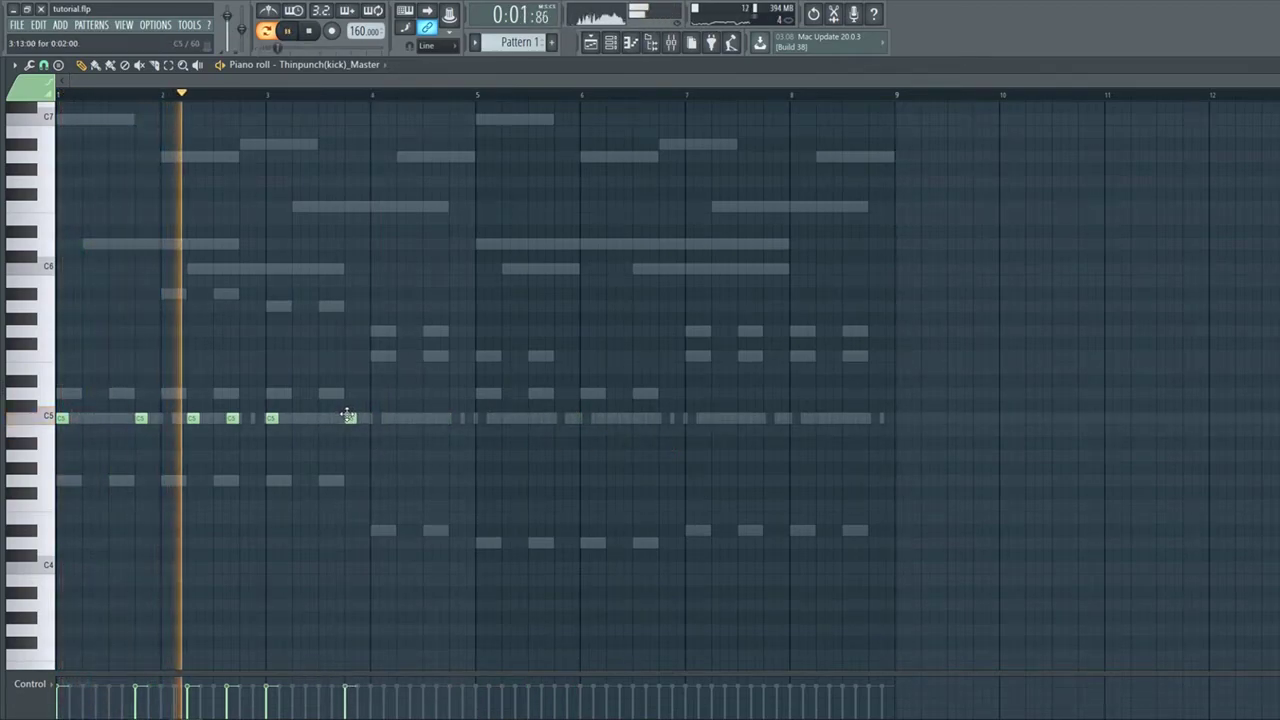
{"action": "left_click", "coordinate": [399, 418]}
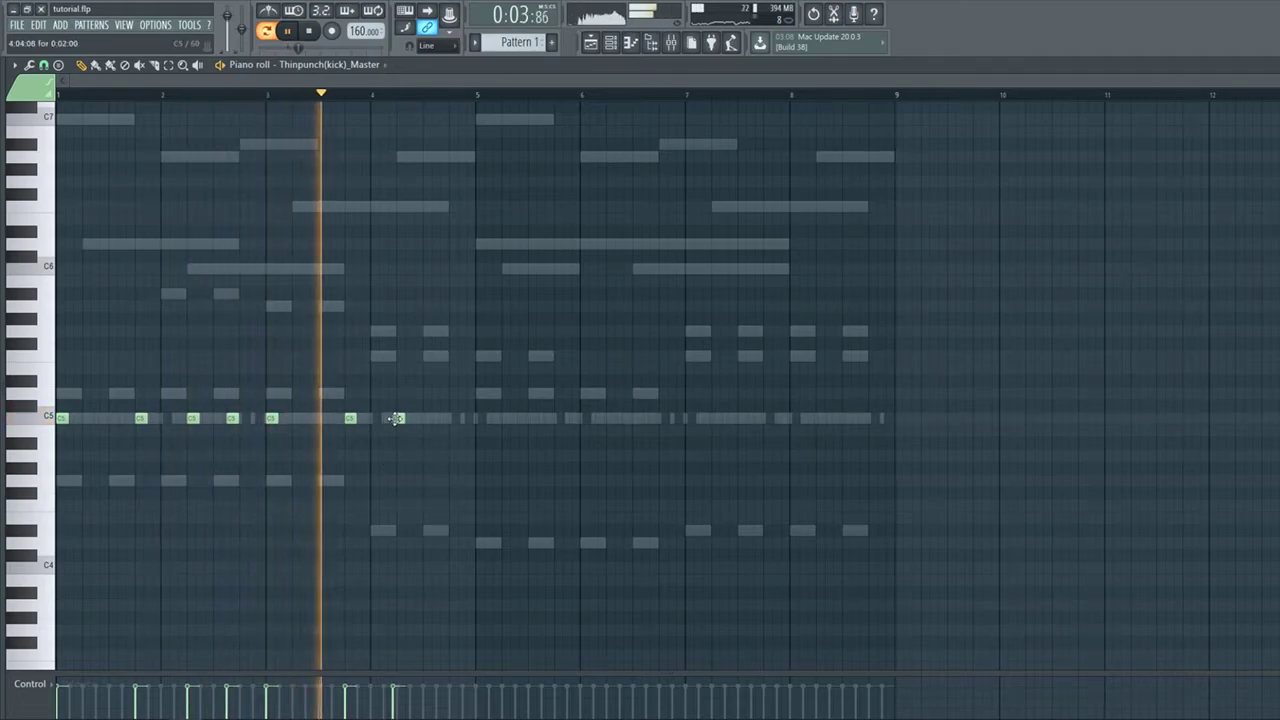
{"action": "key", "text": "space"}
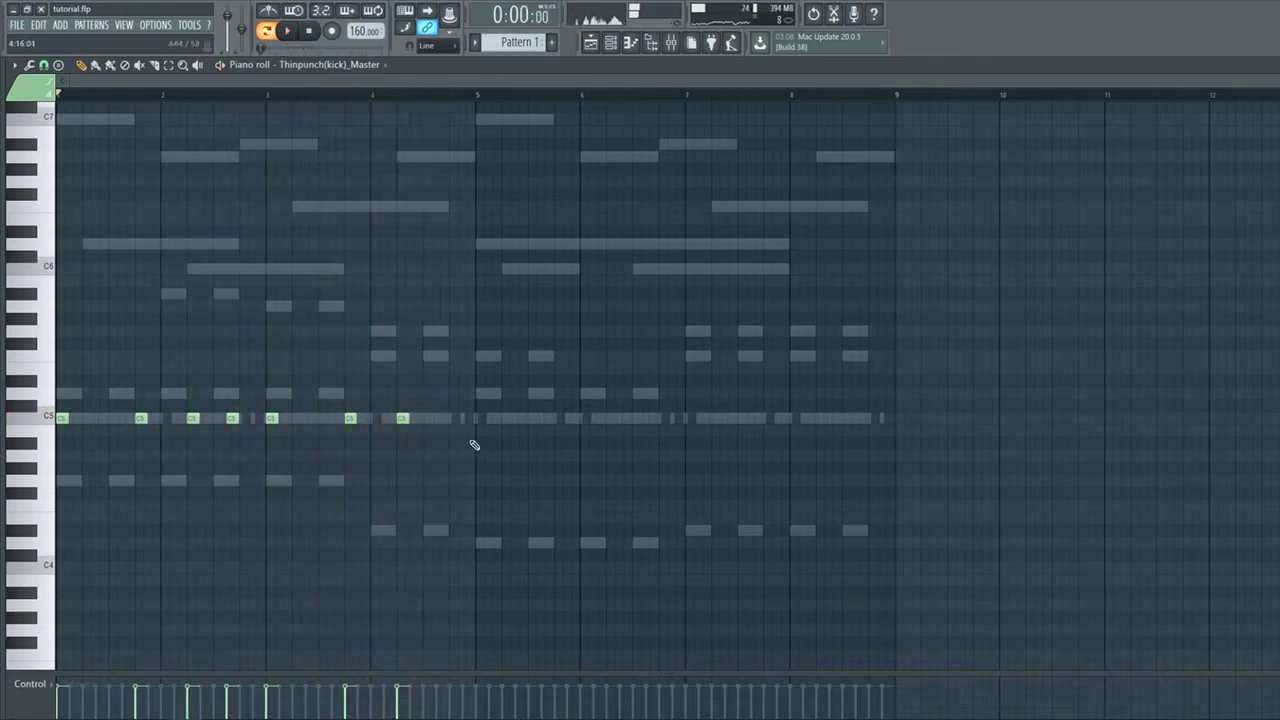
{"action": "key", "text": "space"}
Duplicate the four-bar kick pattern and shift the copy so it starts at bar 5.
{"action": "left_click_drag", "start_coordinate": [611, 449], "coordinate": [63, 405]}
{"action": "key", "text": "ctrl+b"}
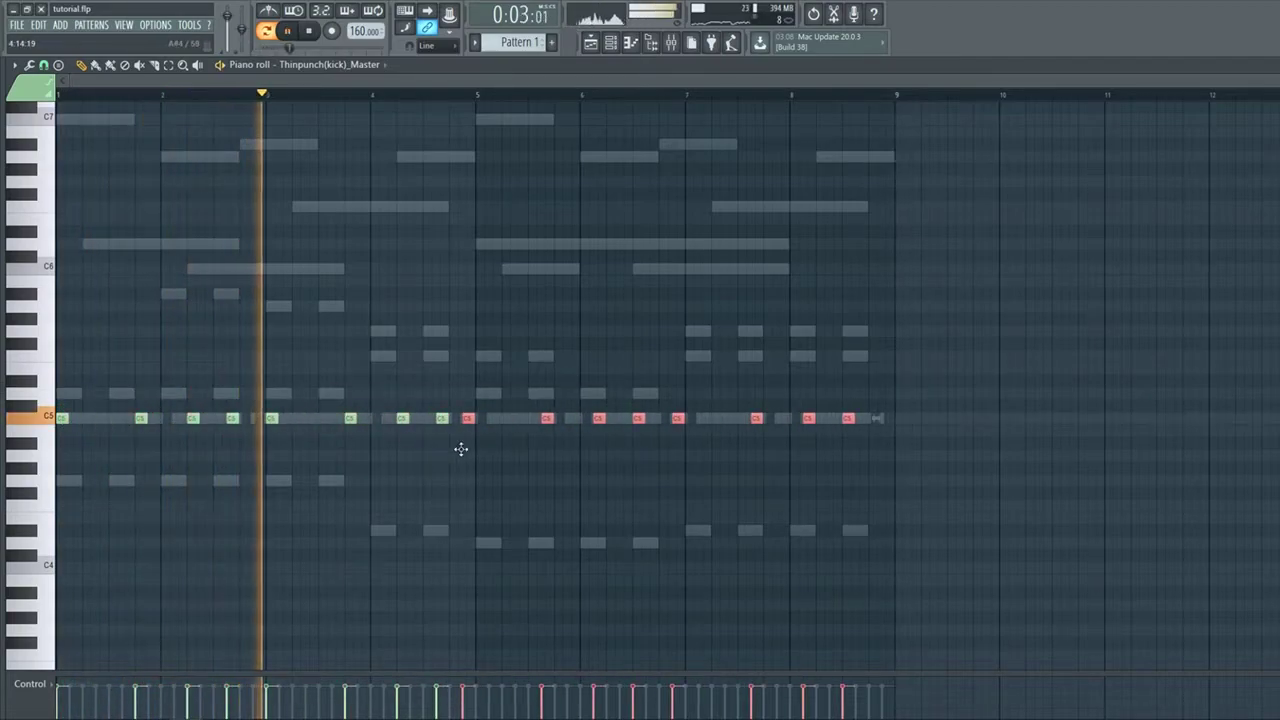
{"action": "scroll", "coordinate": [477, 455], "scroll_direction": "down", "scroll_amount": 1}
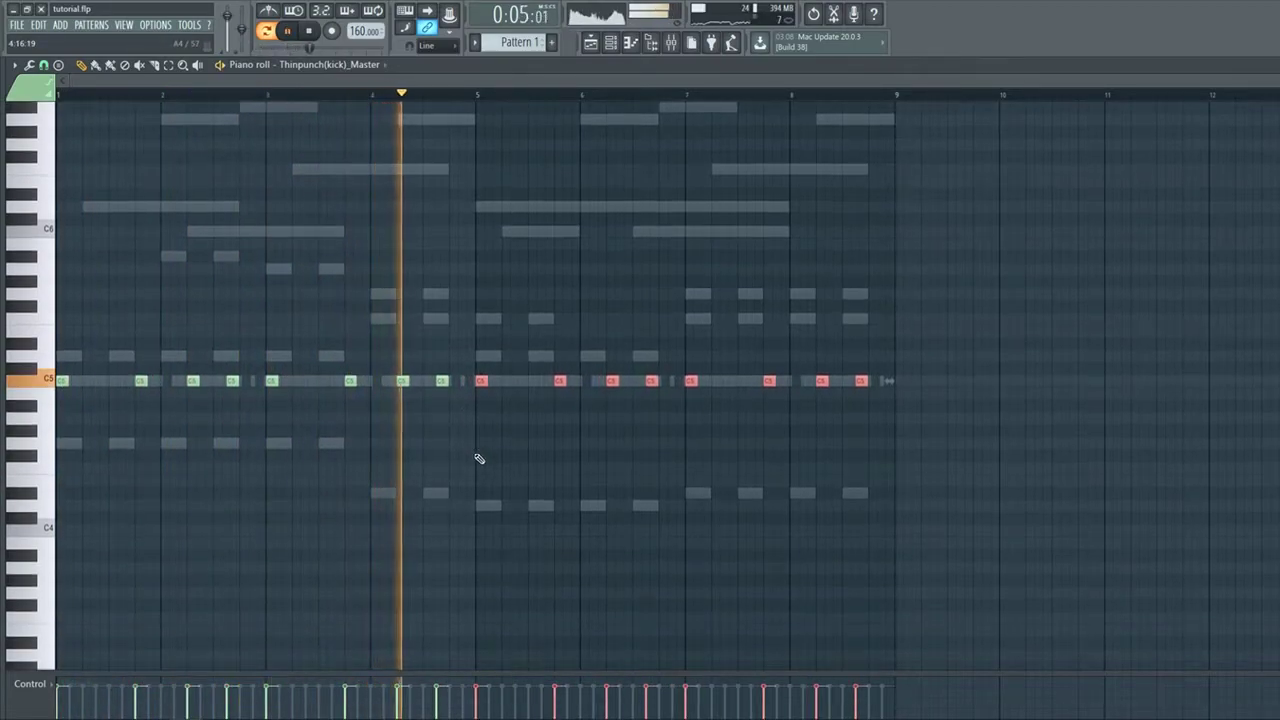
{"action": "left_click", "coordinate": [479, 458]}
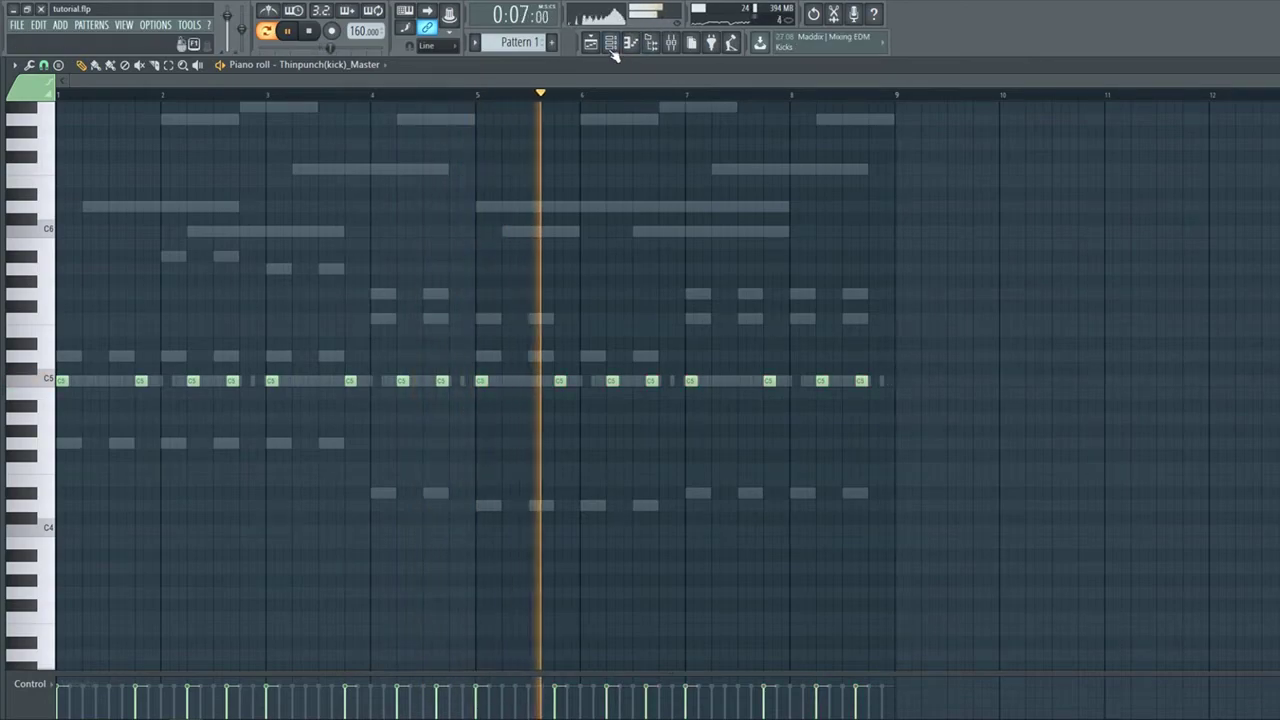
Assign the kick channel to mixer insert 8 and link it to insert 23, named side.
{"action": "key", "text": "F6"}
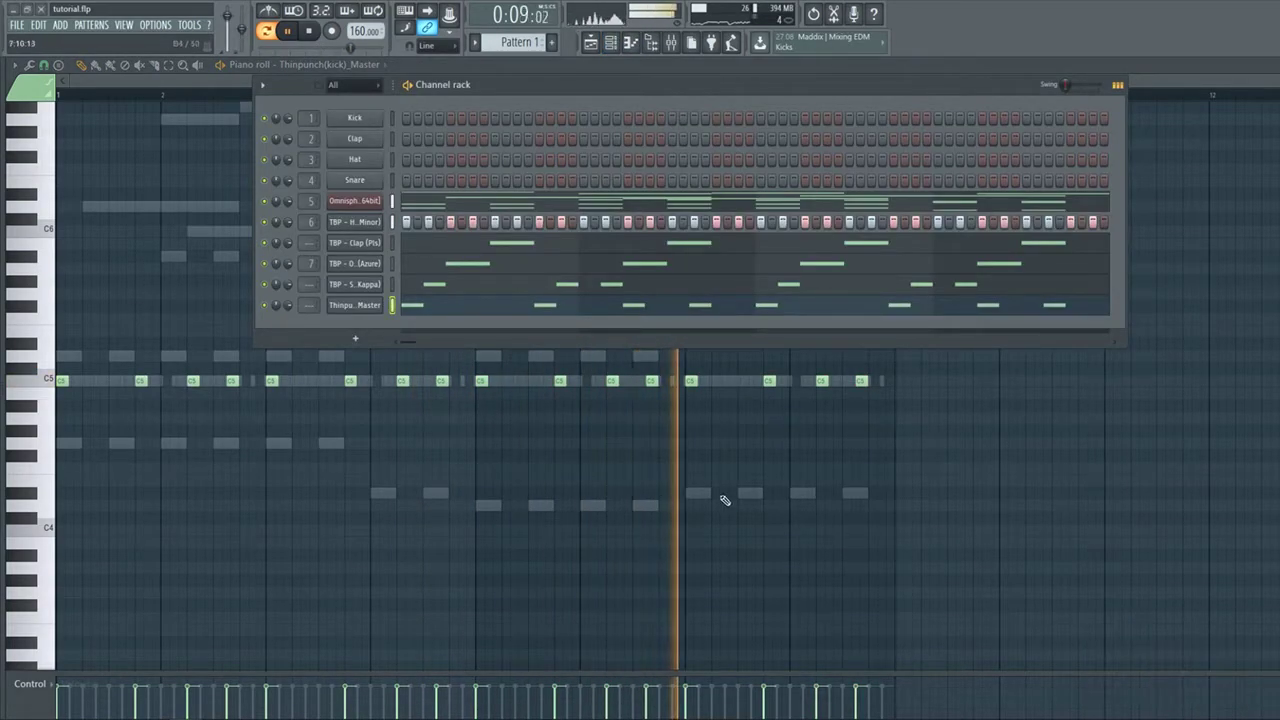
{"action": "left_click", "coordinate": [369, 309]}
{"action": "double_click", "coordinate": [492, 265]}
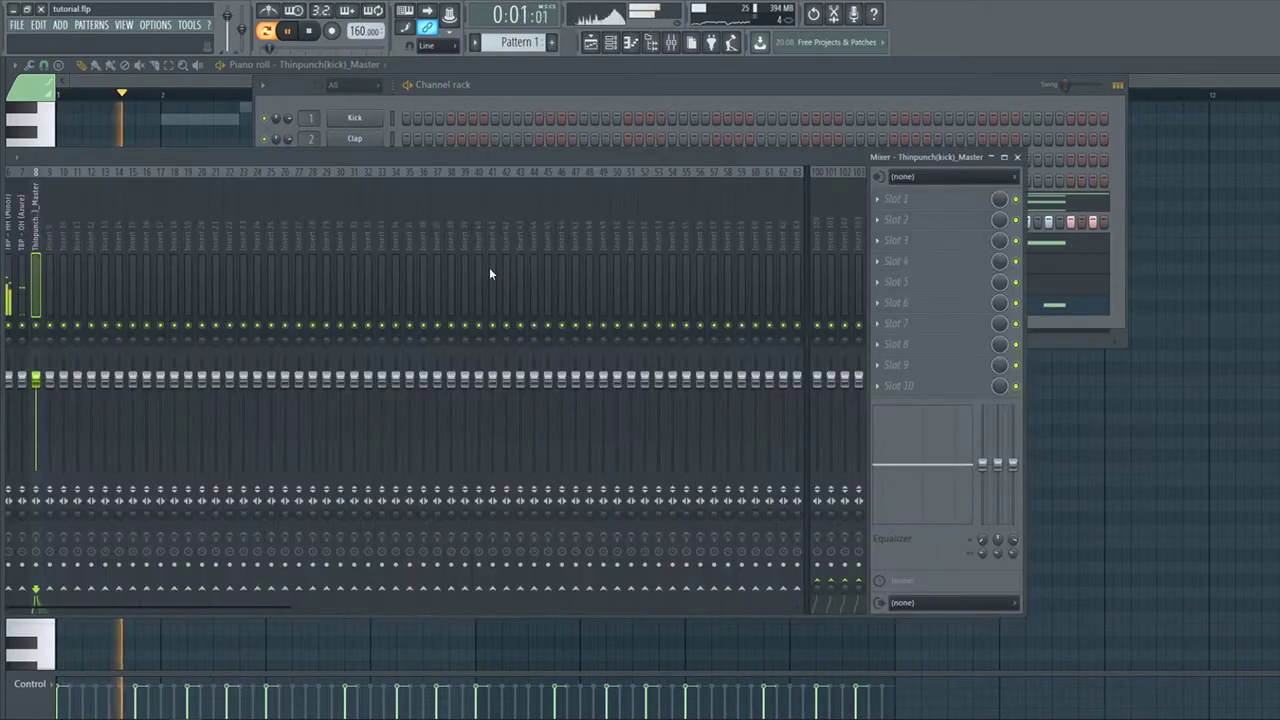
{"action": "right_click", "coordinate": [376, 214]}
{"action": "left_click", "coordinate": [423, 190]}
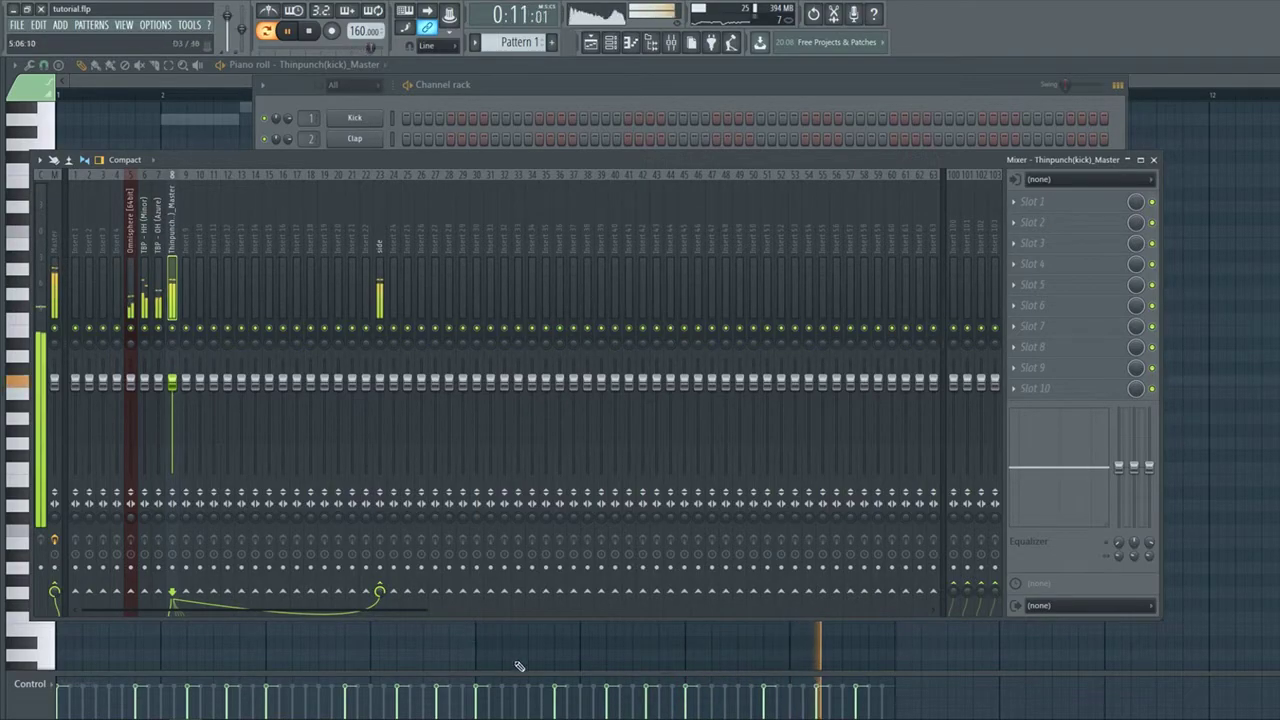
{"action": "key", "text": "F9"}
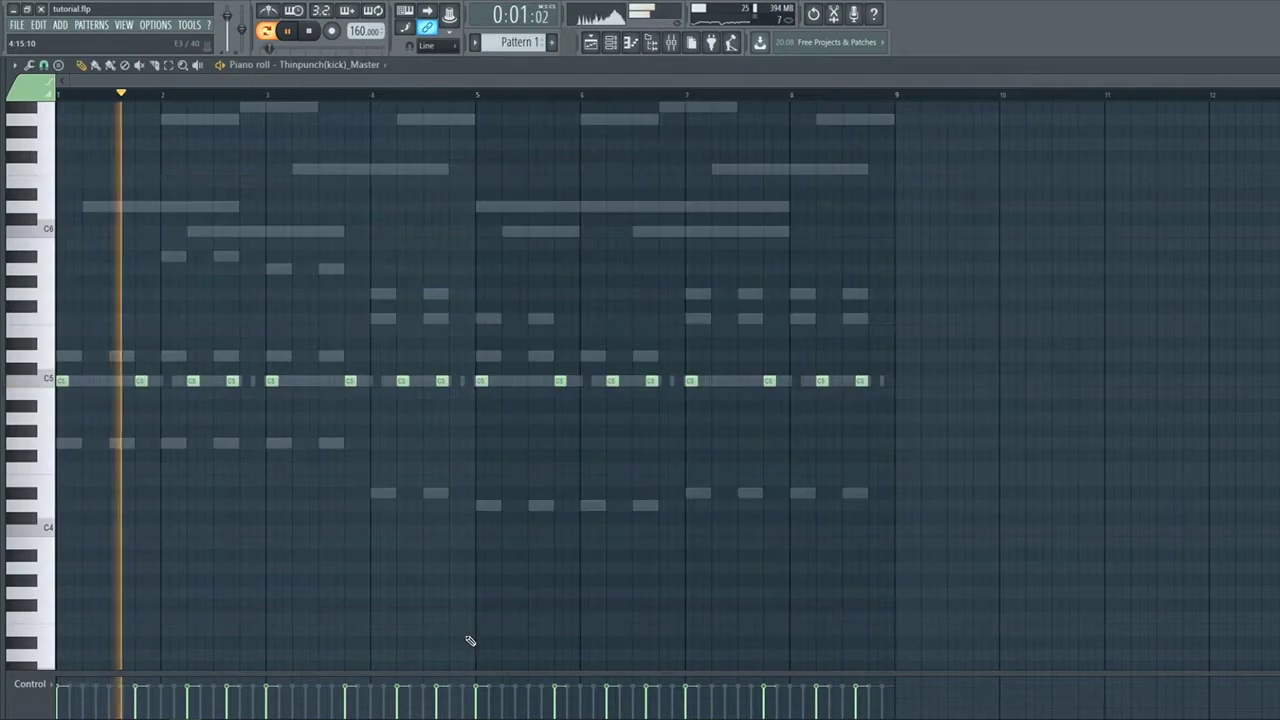
Select all kick notes and raise their velocity to the maximum.
{"action": "key", "text": "ctrl+a"}
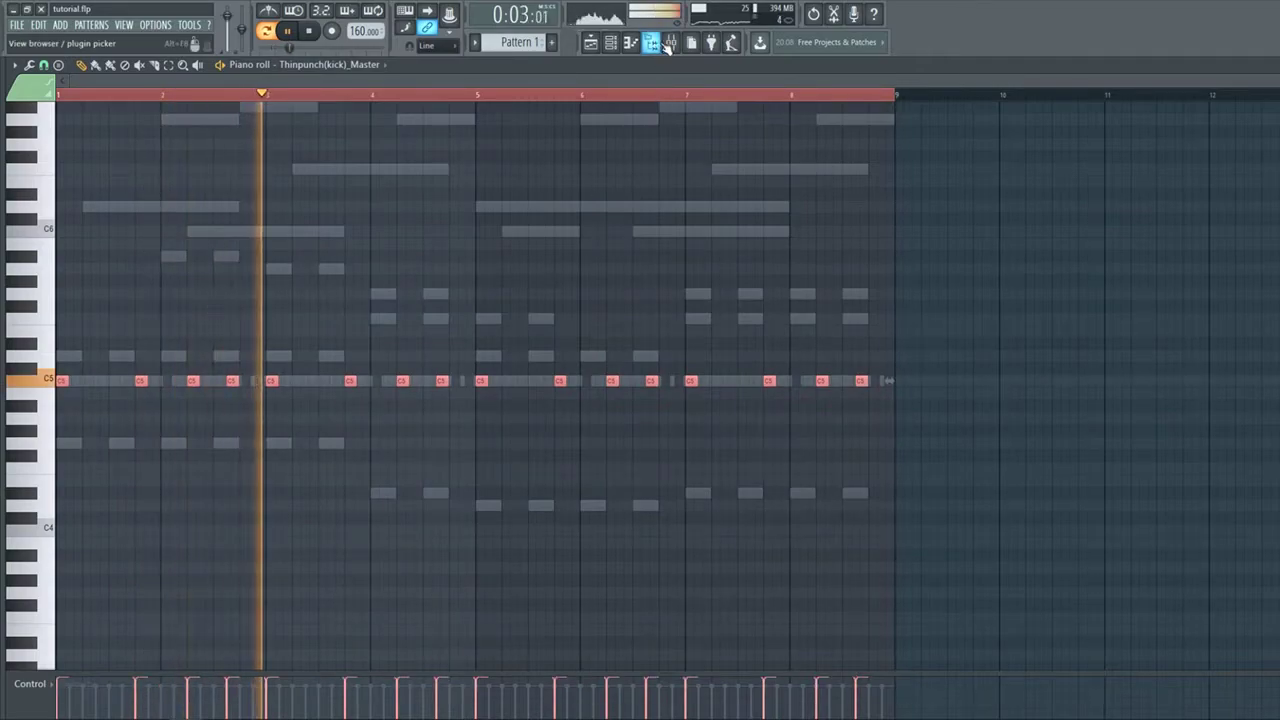
{"action": "key", "text": "F9"}
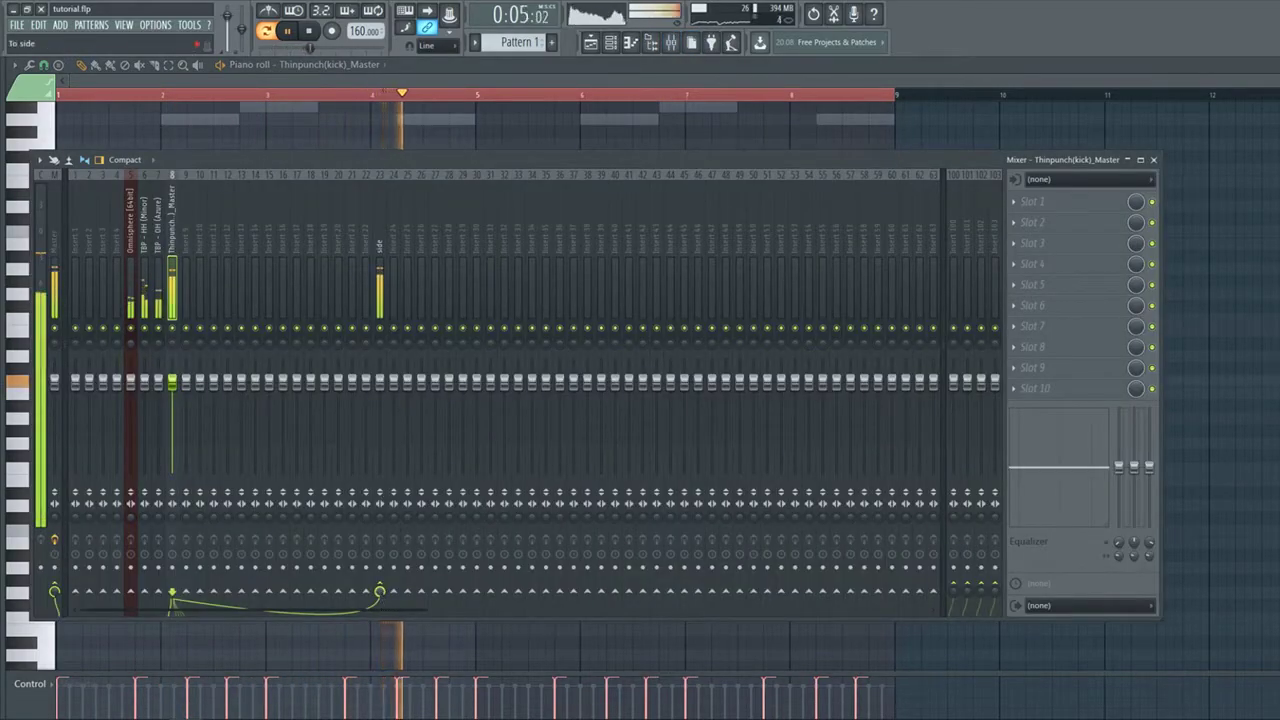
{"action": "key", "text": "F9"}
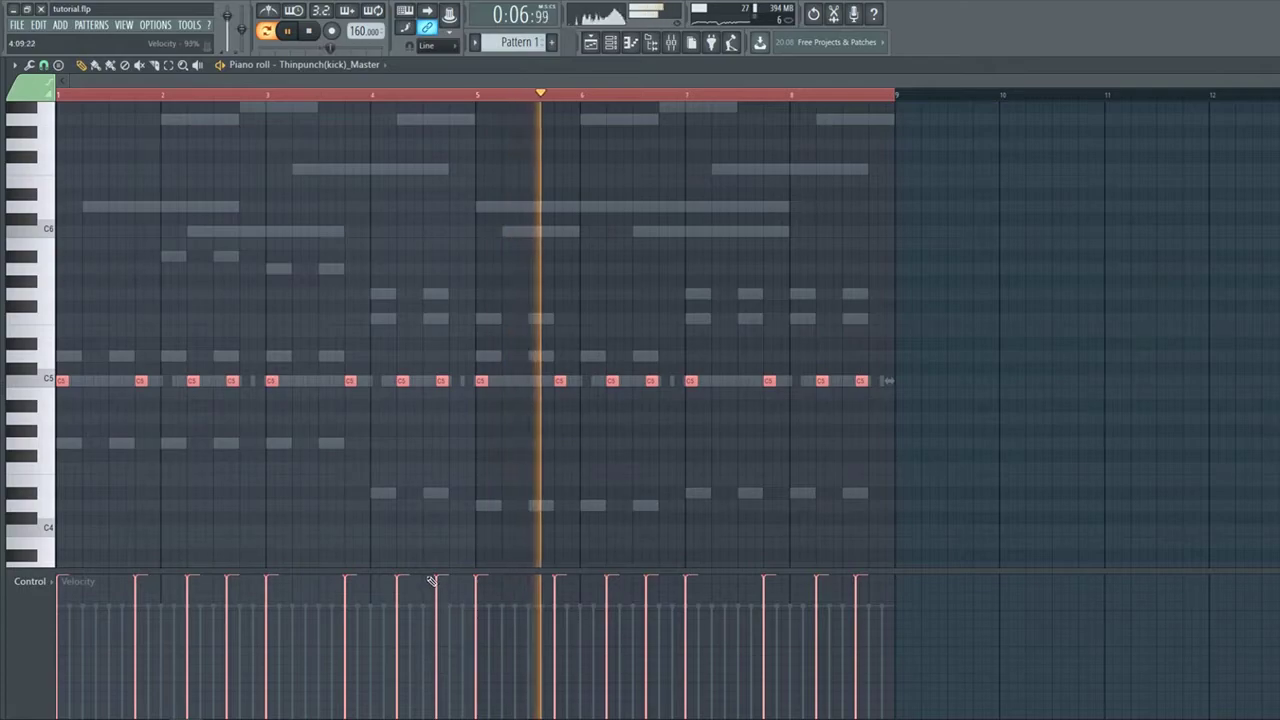
{"action": "scroll", "coordinate": [575, 550], "scroll_direction": "down", "scroll_amount": 1}
{"action": "right_click", "coordinate": [576, 534]}
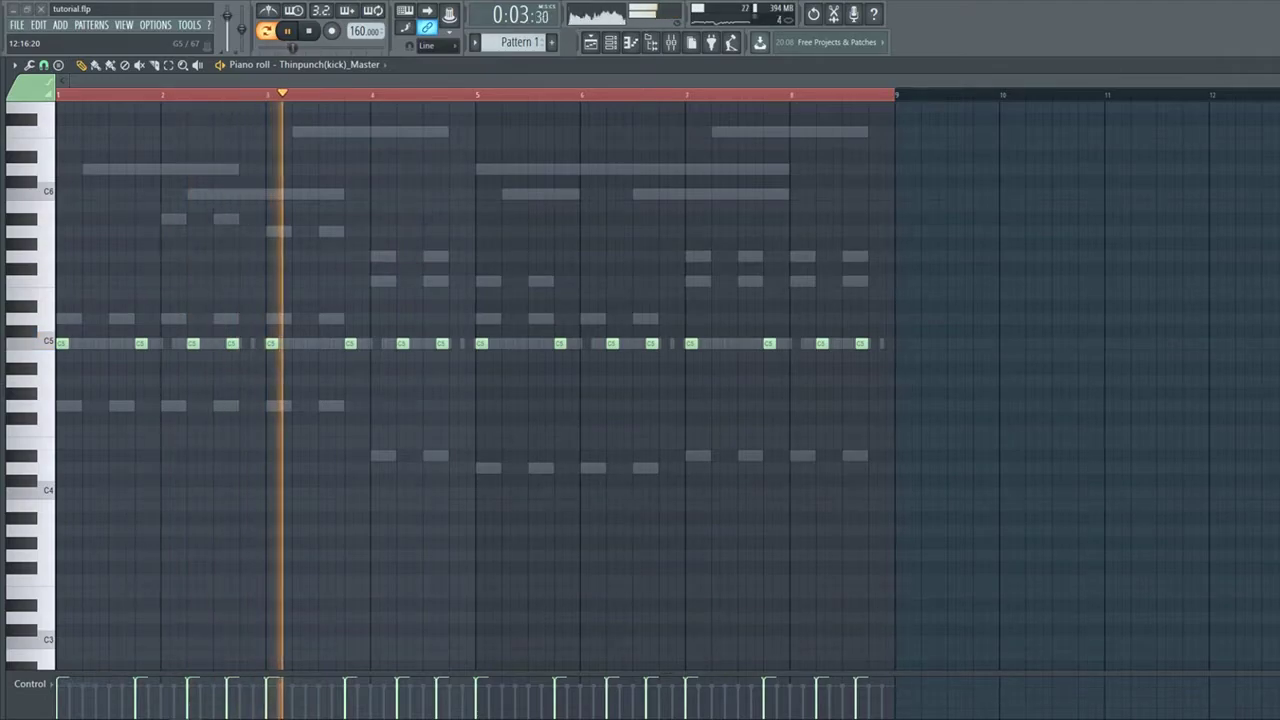
Add the NM - Mink (Perc) sample as a new channel and open its piano roll.
{"action": "left_click", "coordinate": [610, 42]}
{"action": "left_click_drag", "start_coordinate": [614, 32], "coordinate": [357, 325]}
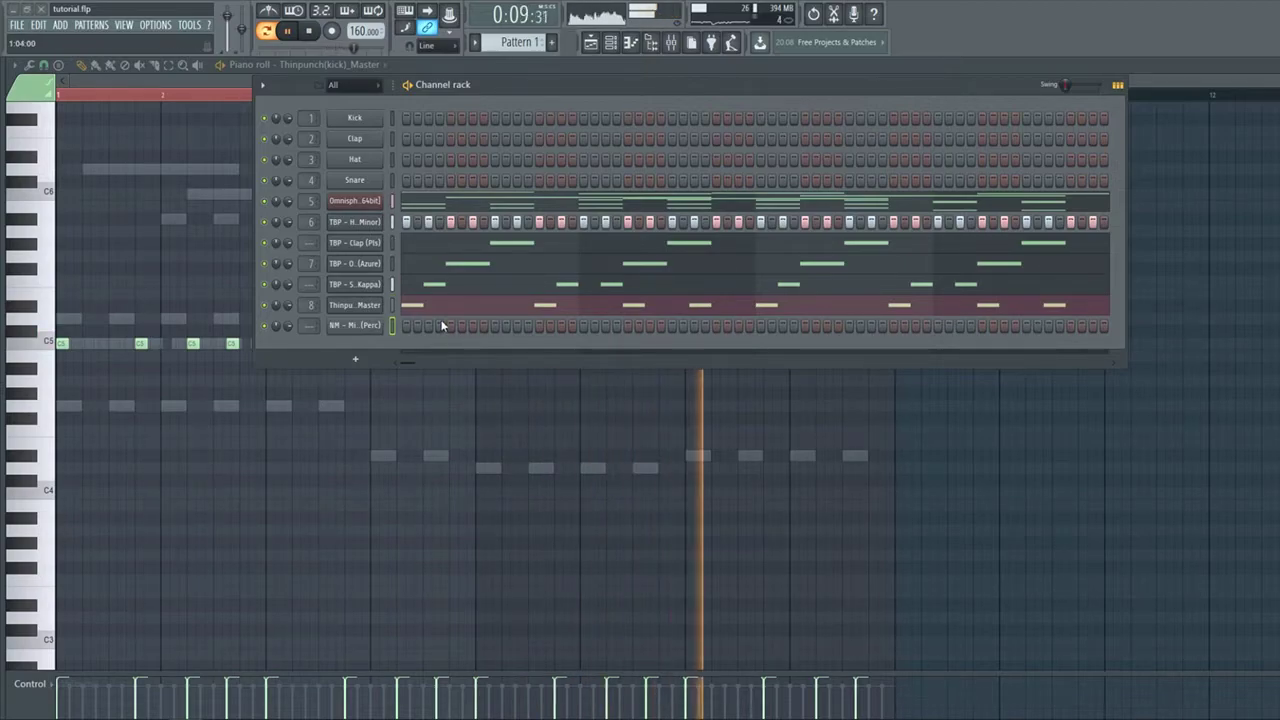
{"action": "right_click", "coordinate": [352, 327]}
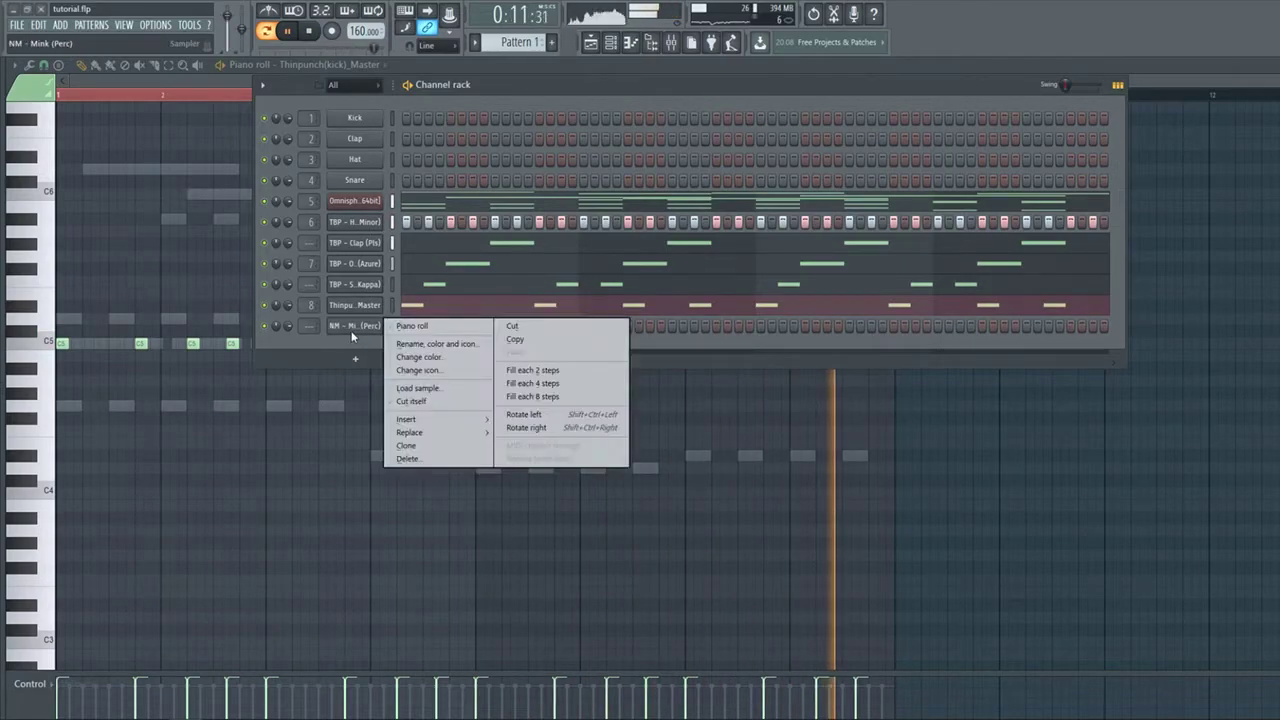
{"action": "left_click", "coordinate": [412, 327]}
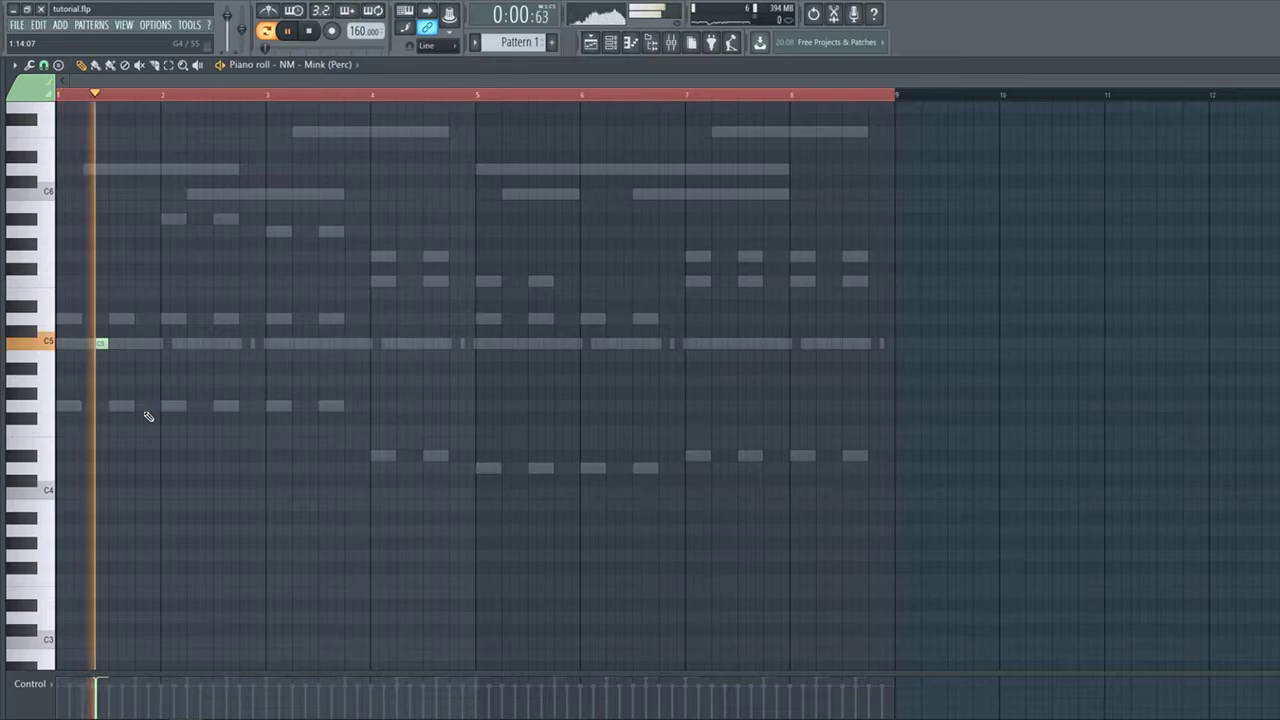
Build the Mink percussion pattern with a short C5 note on step 7 of all eight bars, copying the notes across.
{"action": "key", "text": "space"}
{"action": "left_click_drag", "start_coordinate": [369, 372], "coordinate": [14, 346]}
{"action": "mouse_move", "coordinate": [103, 346]}
{"action": "left_mouse_down"}
{"action": "mouse_move", "coordinate": [498, 352]}
{"action": "mouse_move", "coordinate": [521, 341]}
{"action": "left_mouse_up"}
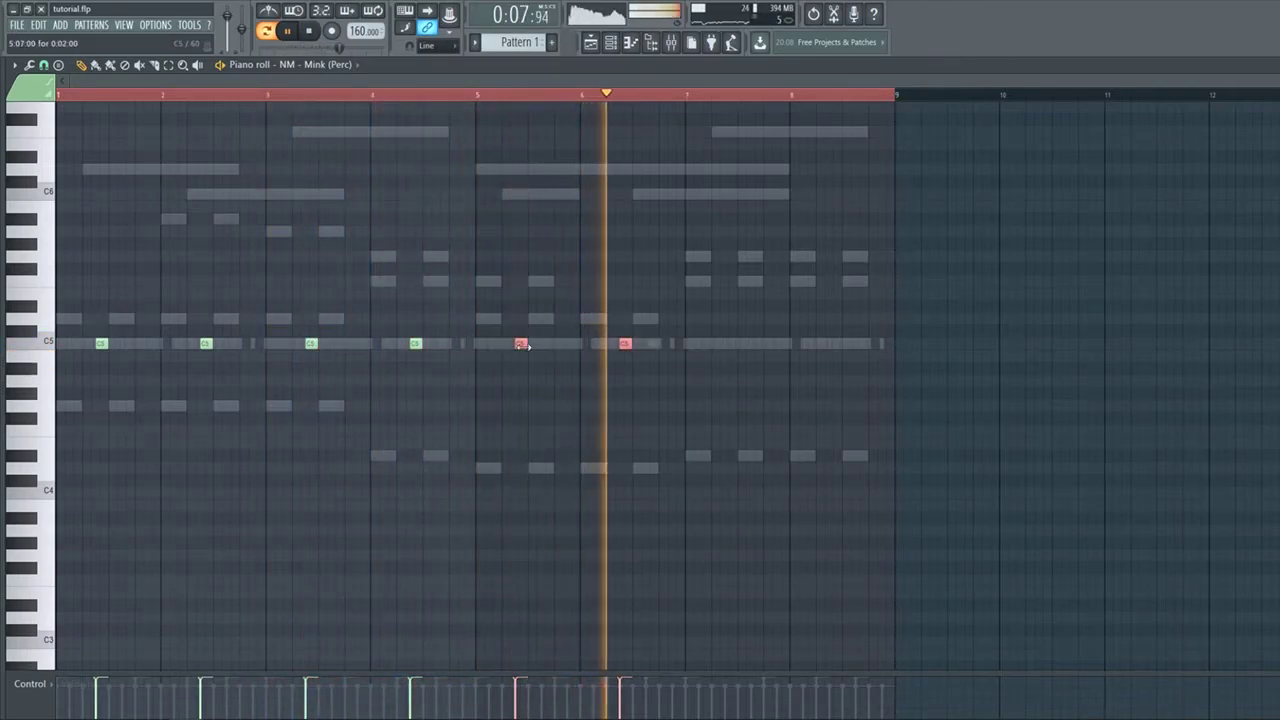
{"action": "left_click_drag", "start_coordinate": [521, 344], "coordinate": [729, 348]}
{"action": "left_click", "coordinate": [755, 455]}
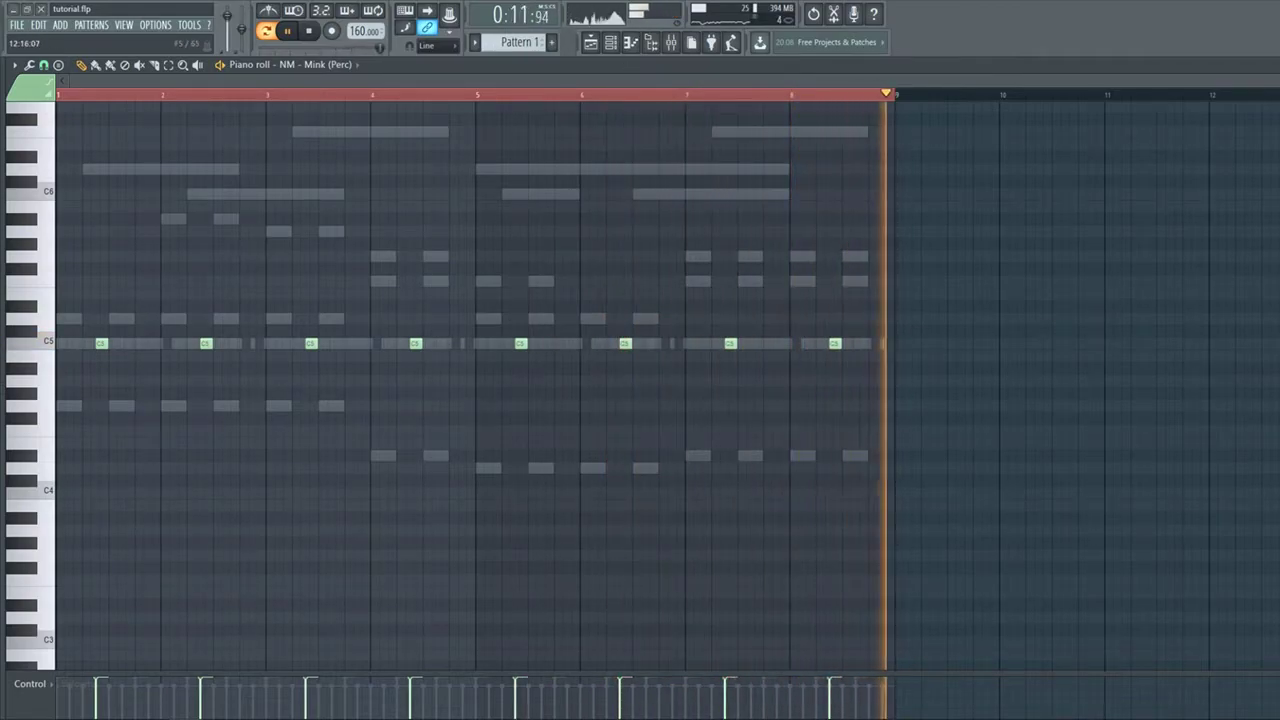
Add the NM - Icarus (Perc) sample as a new channel and open its piano roll.
{"action": "left_click", "coordinate": [611, 43]}
{"action": "left_click", "coordinate": [591, 43]}
{"action": "left_click", "coordinate": [611, 41]}
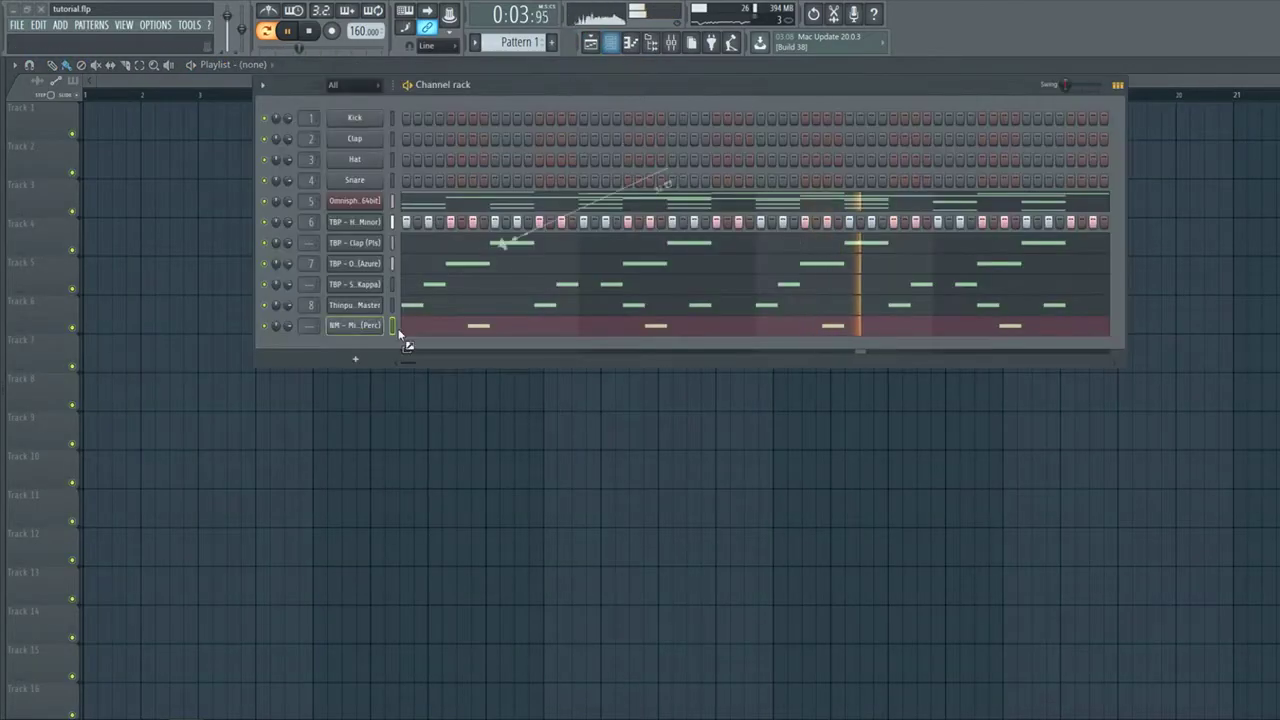
{"action": "right_click", "coordinate": [355, 326]}
{"action": "left_click", "coordinate": [418, 344]}
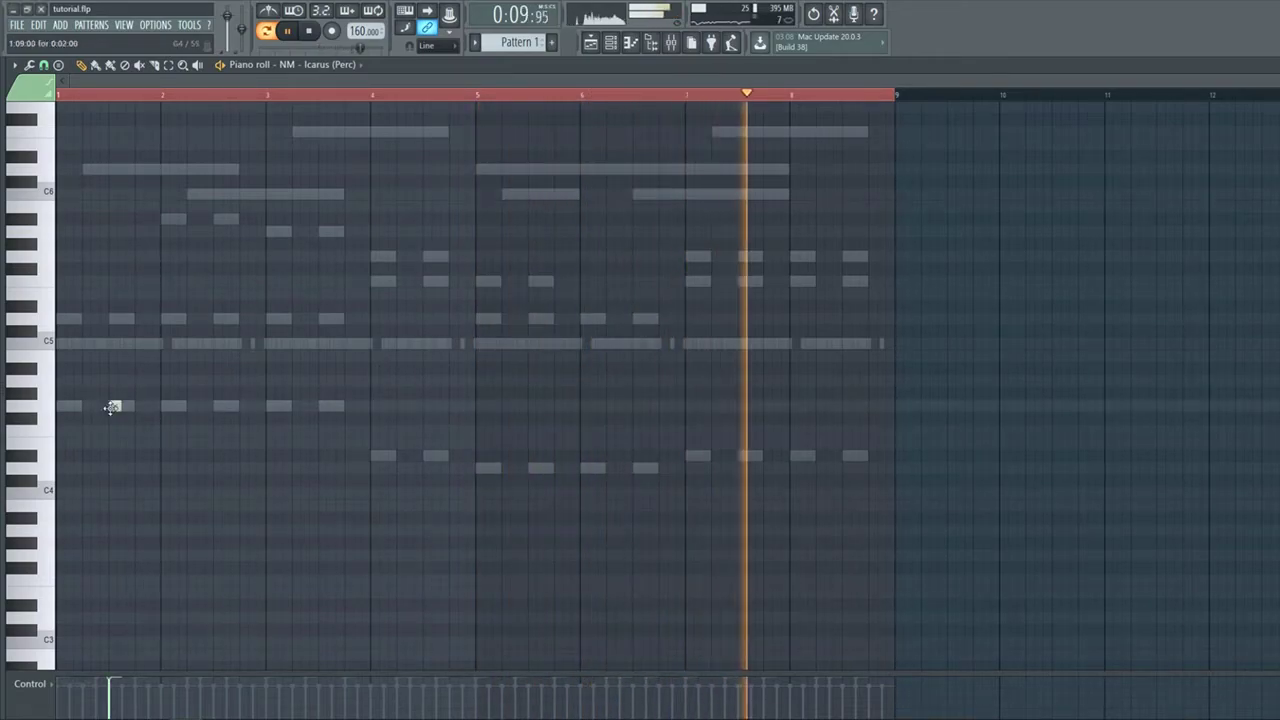
Duplicate C5 notes on step 9 of the Icarus percussion pattern across all eight bars and shorten them all together.
{"action": "left_click", "coordinate": [114, 343]}
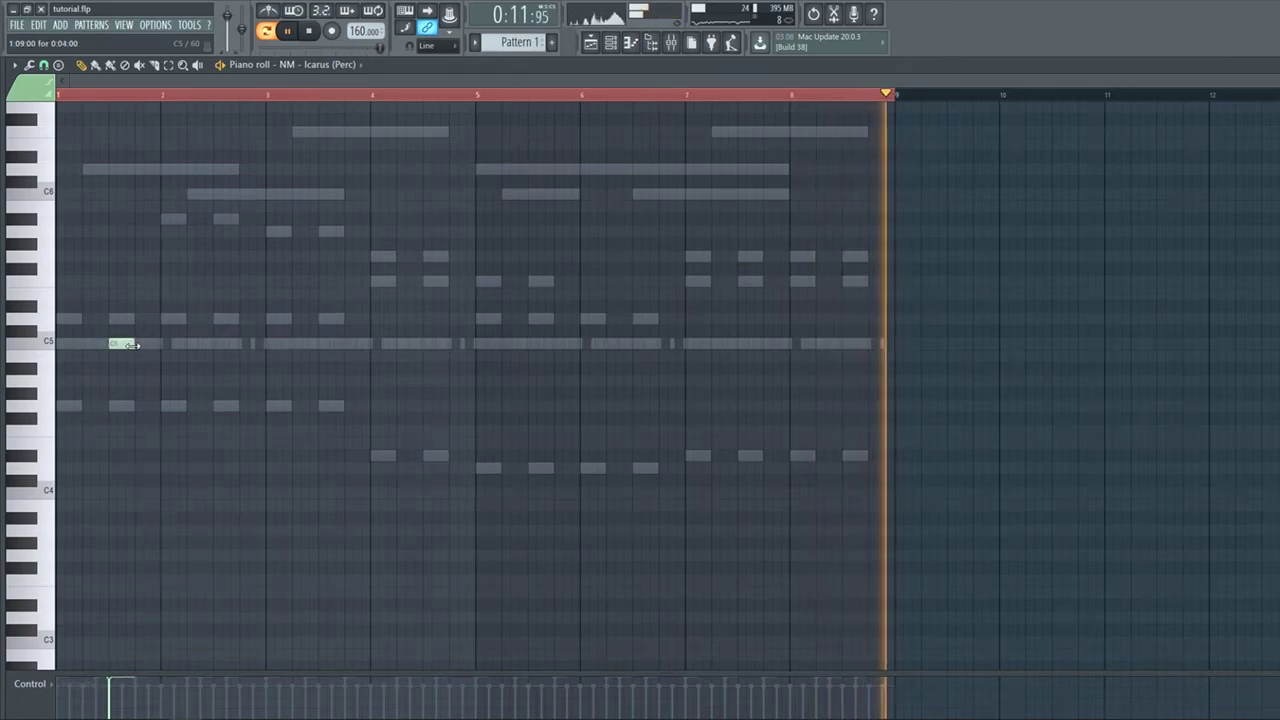
{"action": "left_click", "coordinate": [219, 345]}
{"action": "key", "text": "space"}
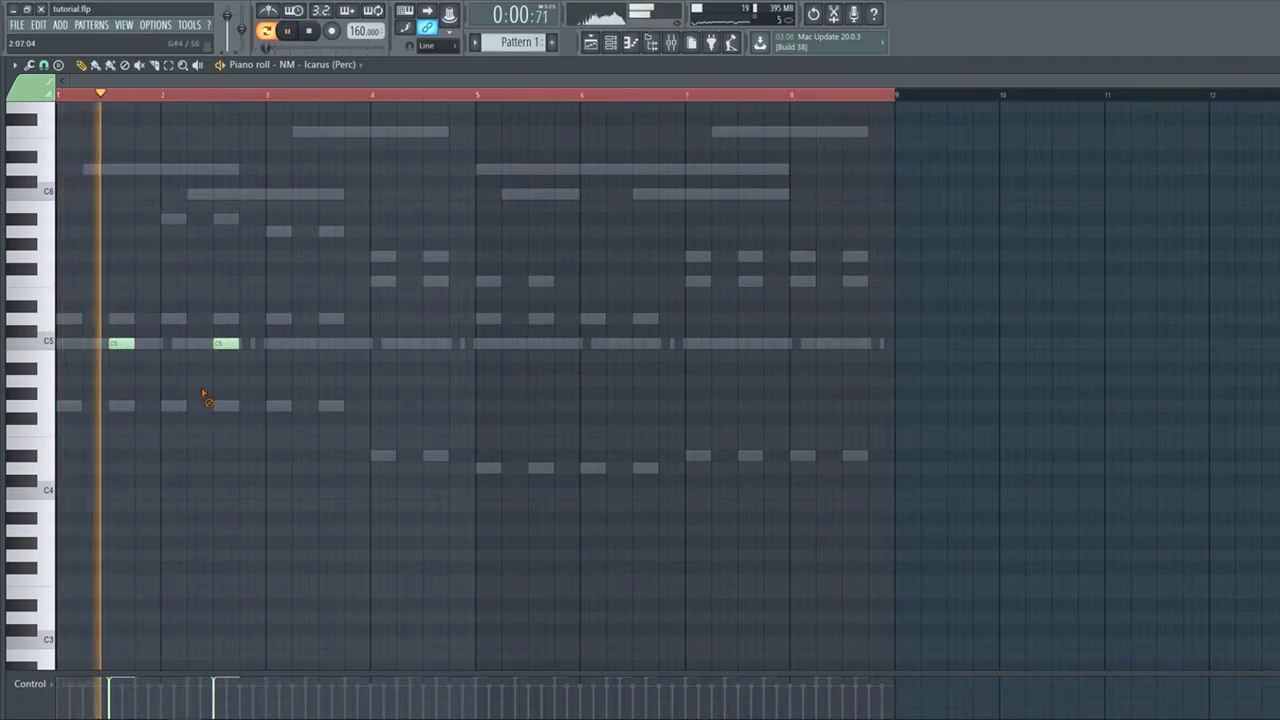
{"action": "mouse_move", "coordinate": [289, 327]}
{"action": "left_mouse_down"}
{"action": "mouse_move", "coordinate": [72, 338]}
{"action": "mouse_move", "coordinate": [86, 351]}
{"action": "mouse_move", "coordinate": [344, 355]}
{"action": "left_mouse_up"}
{"action": "key", "text": "ctrl+b"}
{"action": "scroll", "coordinate": [538, 357], "scroll_direction": "down", "scroll_amount": 1}
{"action": "key", "text": "ctrl+b"}
{"action": "left_click_drag", "start_coordinate": [1018, 335], "coordinate": [120, 306]}
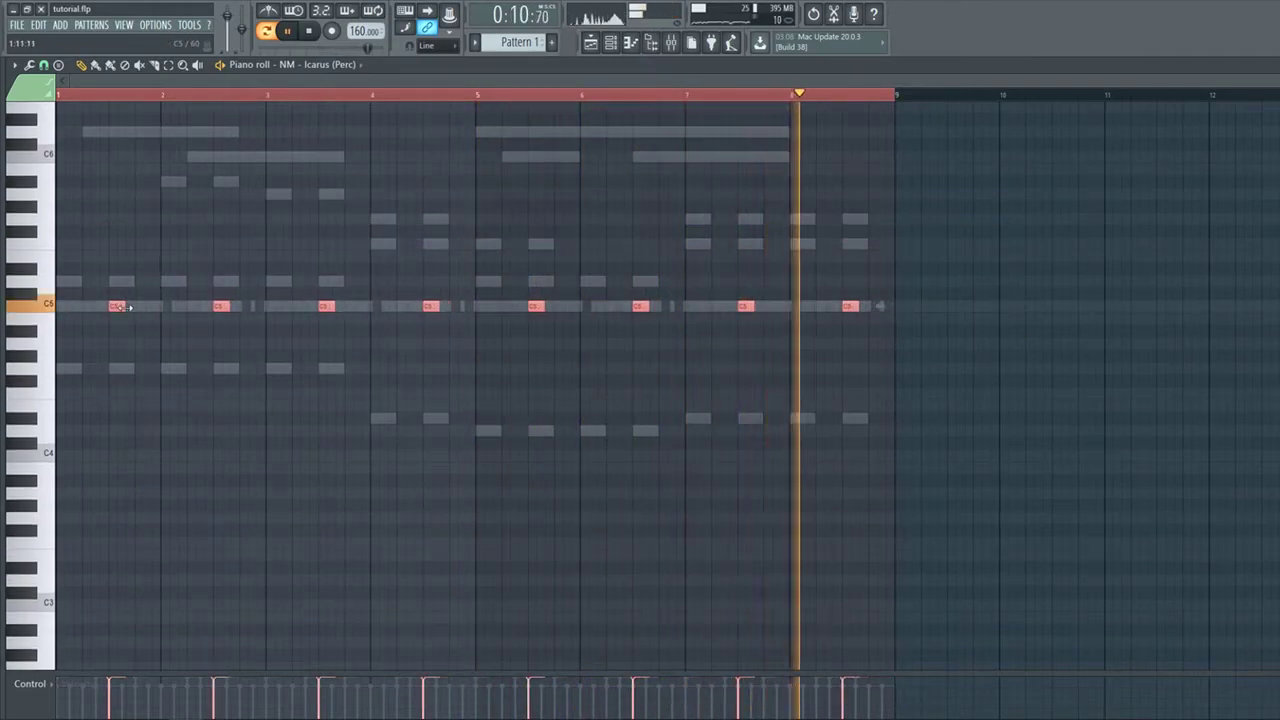
{"action": "left_click", "coordinate": [241, 443]}
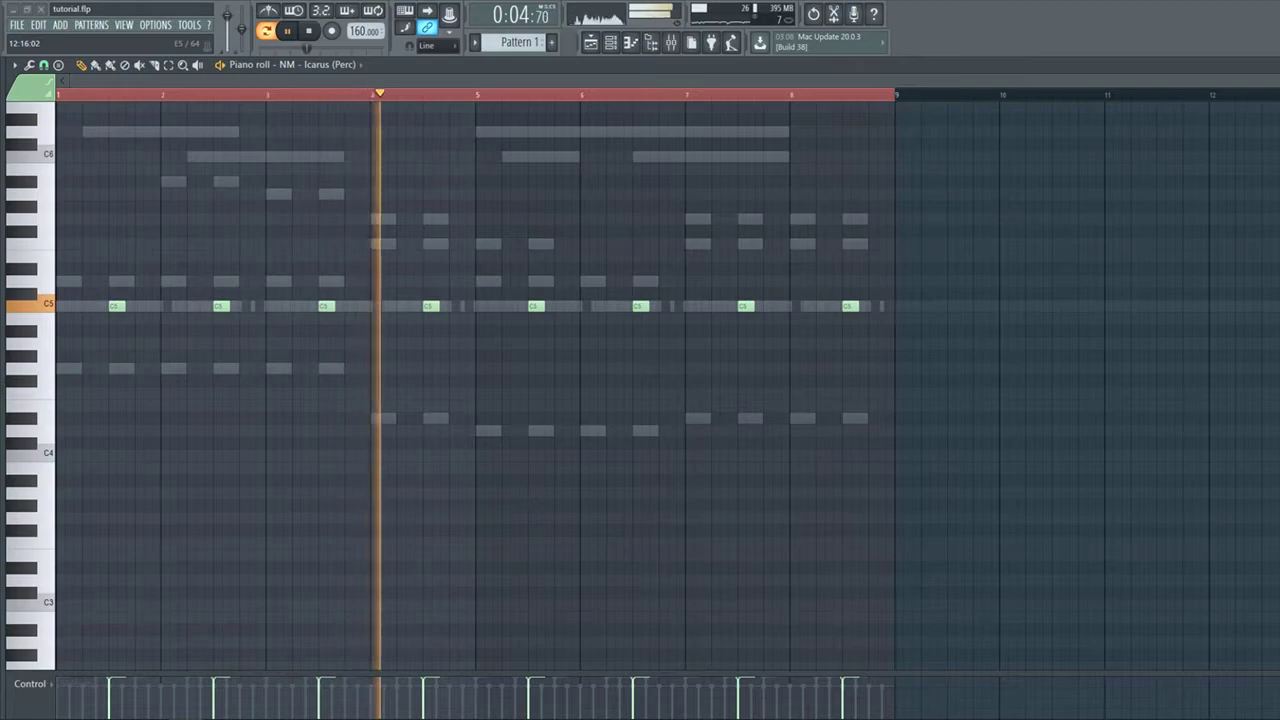
Add the NM - MiraShaker (Perc) sample as a new channel and open its piano roll.
{"action": "left_click", "coordinate": [671, 42]}
{"action": "left_click", "coordinate": [647, 44]}
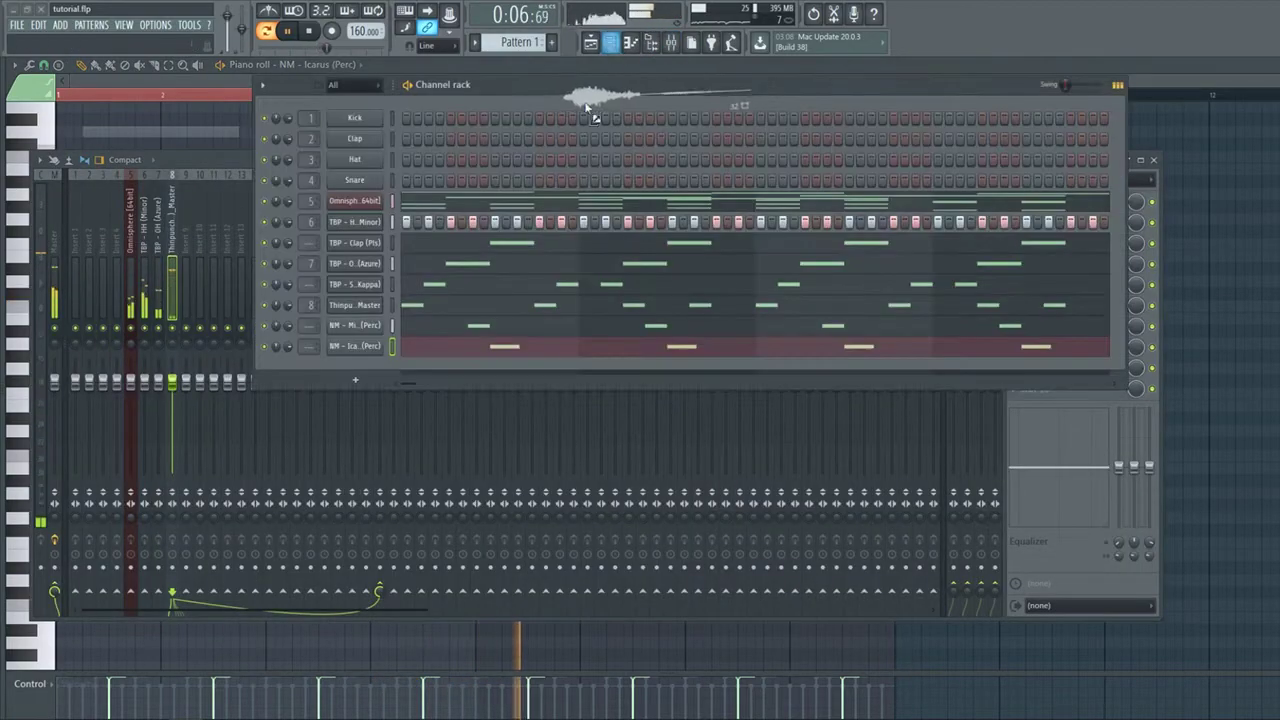
{"action": "right_click", "coordinate": [384, 364]}
{"action": "left_click", "coordinate": [411, 366]}
{"action": "right_click", "coordinate": [372, 368]}
{"action": "left_click", "coordinate": [412, 367]}
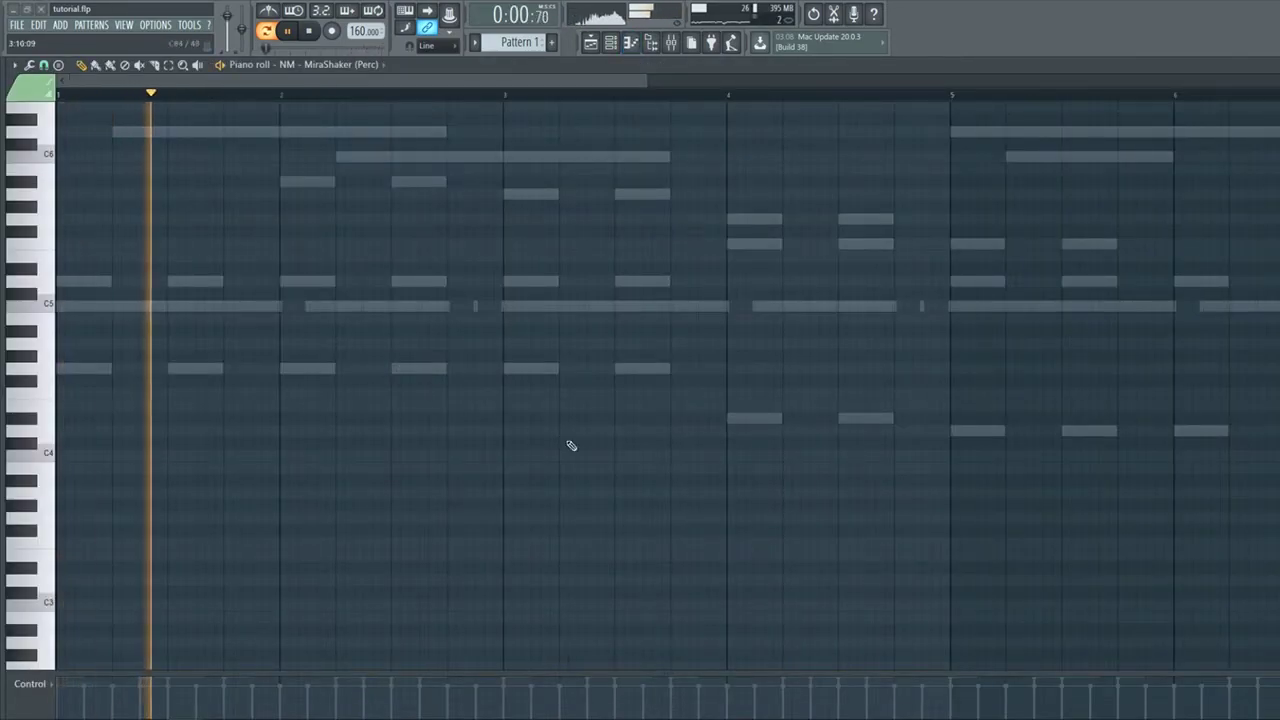
Place a short C5 note on step 15 of bar 1 in the MiraShaker pattern and copy it across all eight bars.
{"action": "scroll", "coordinate": [283, 410], "scroll_direction": "down", "scroll_amount": 2}
{"action": "key", "text": "space"}
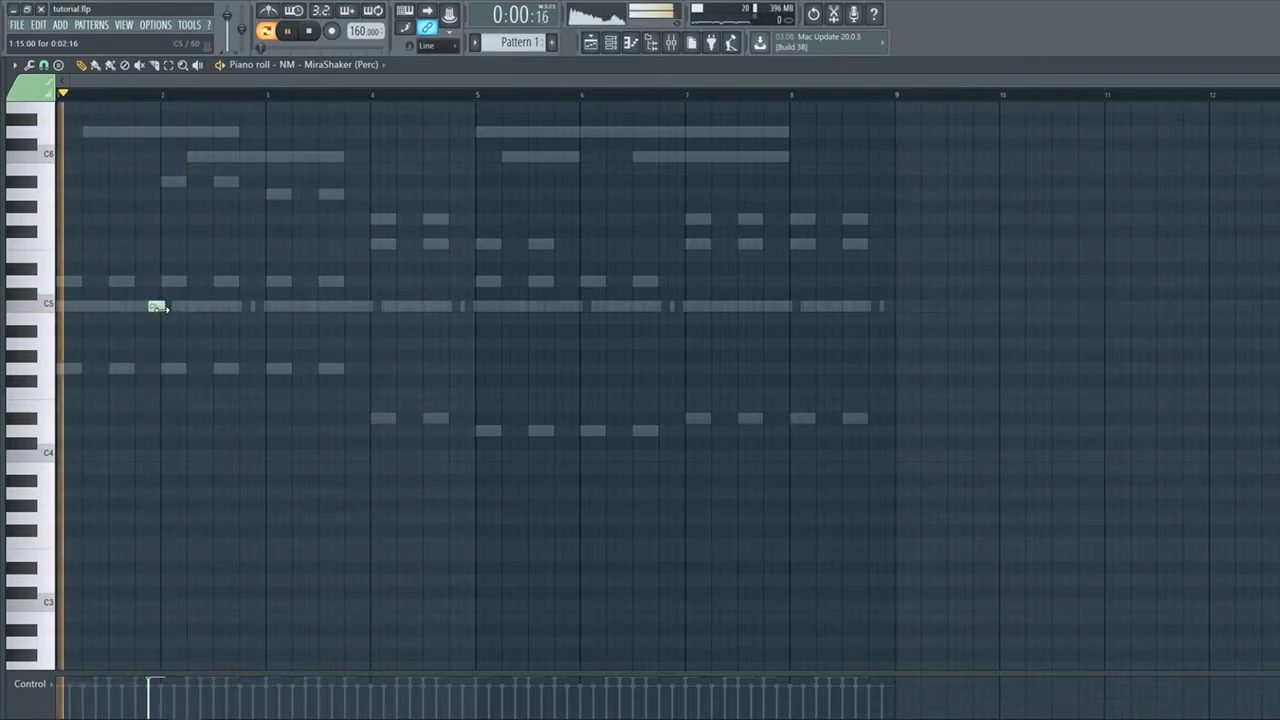
{"action": "left_click", "coordinate": [260, 305]}
{"action": "left_click_drag", "start_coordinate": [258, 304], "coordinate": [783, 308]}
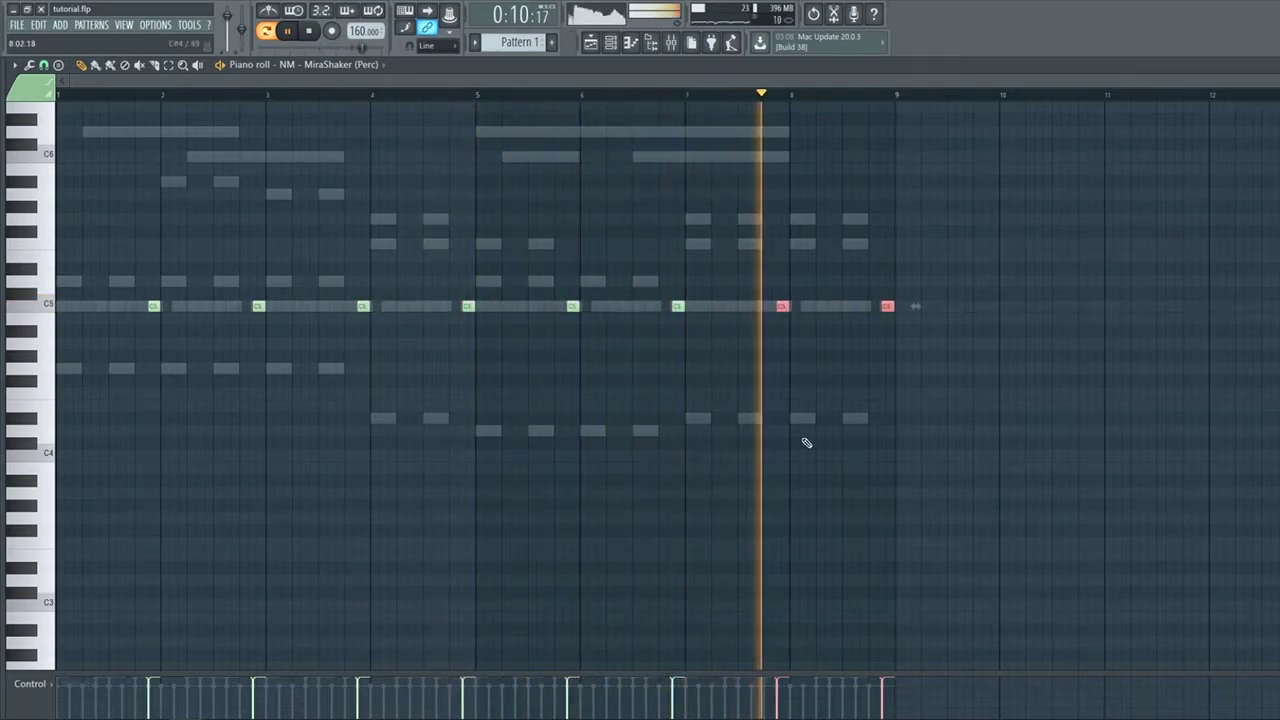
Delete the MiraShaker notes in bars 2, 4, 6 and 8 and lower the velocity of the remaining notes together.
{"action": "right_click", "coordinate": [868, 403]}
{"action": "right_click", "coordinate": [888, 306]}
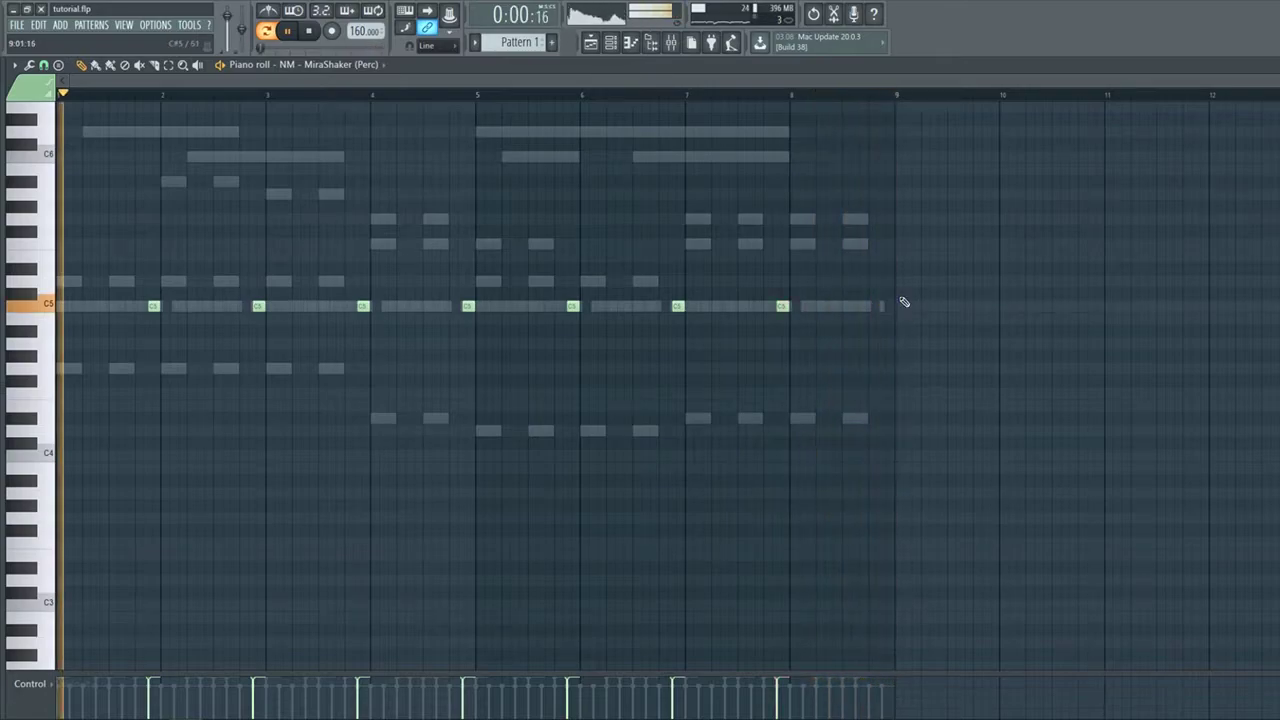
{"action": "right_click", "coordinate": [259, 307]}
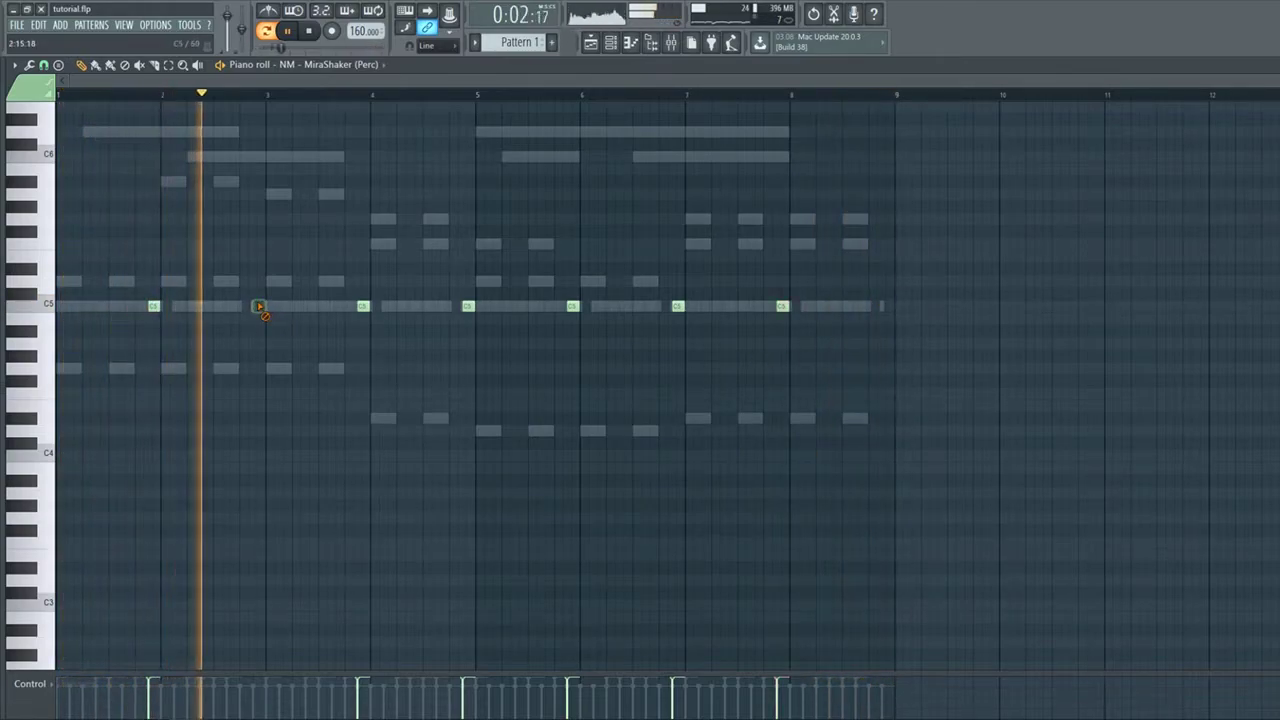
{"action": "right_click", "coordinate": [468, 307]}
{"action": "right_click", "coordinate": [680, 307]}
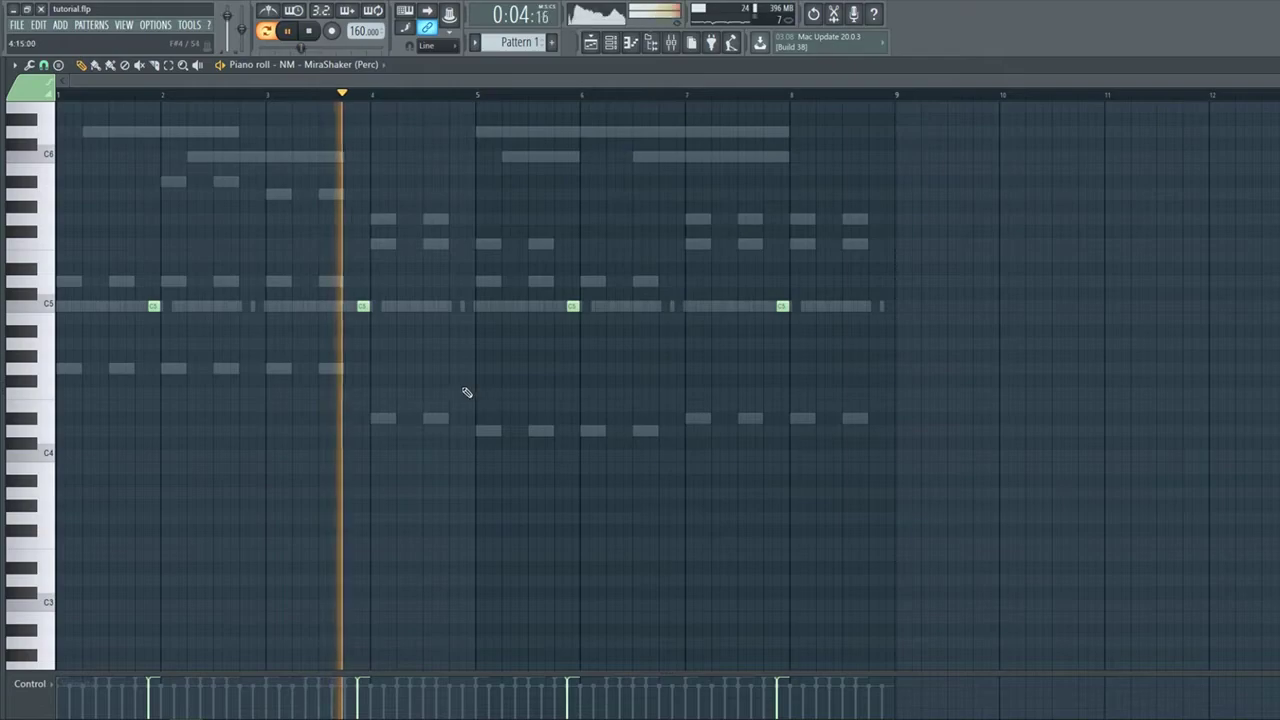
{"action": "key", "text": "ctrl+a"}
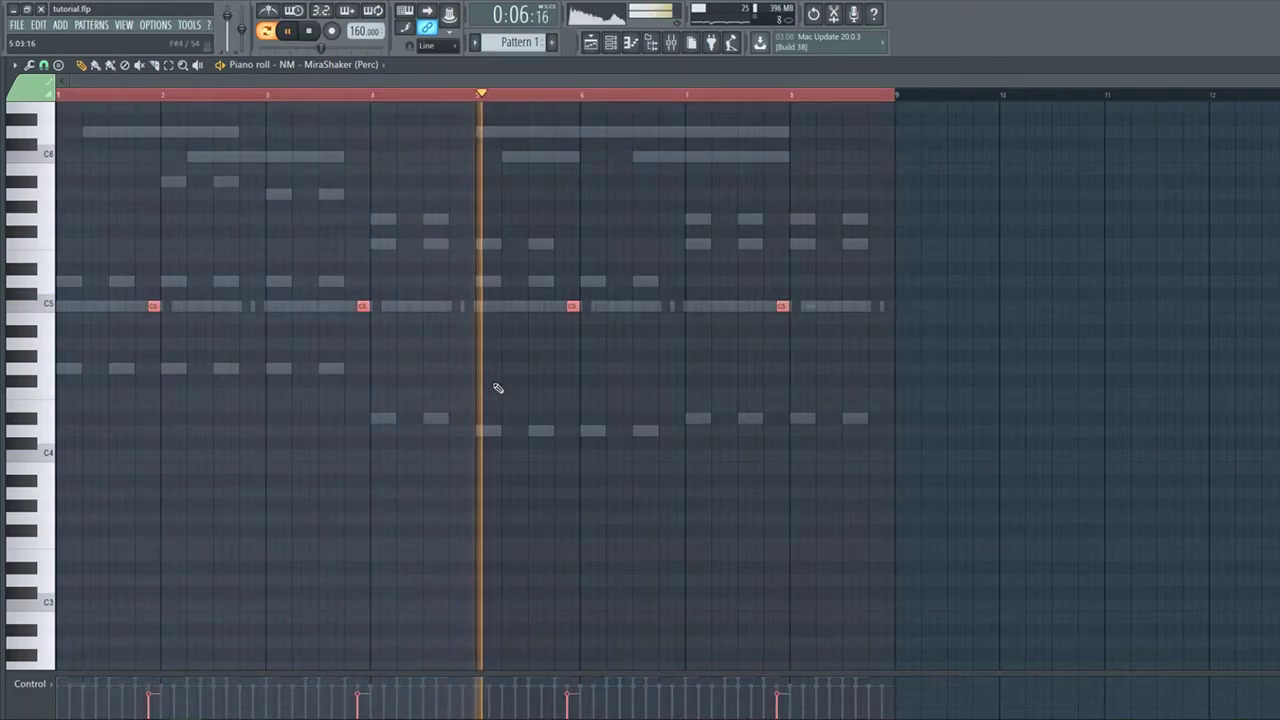
{"action": "left_click", "coordinate": [497, 388], "text": "ctrl"}
Add the Nextel - Chirp - Part_1 sample as a new channel and activate its first step.
{"action": "left_click", "coordinate": [612, 43]}
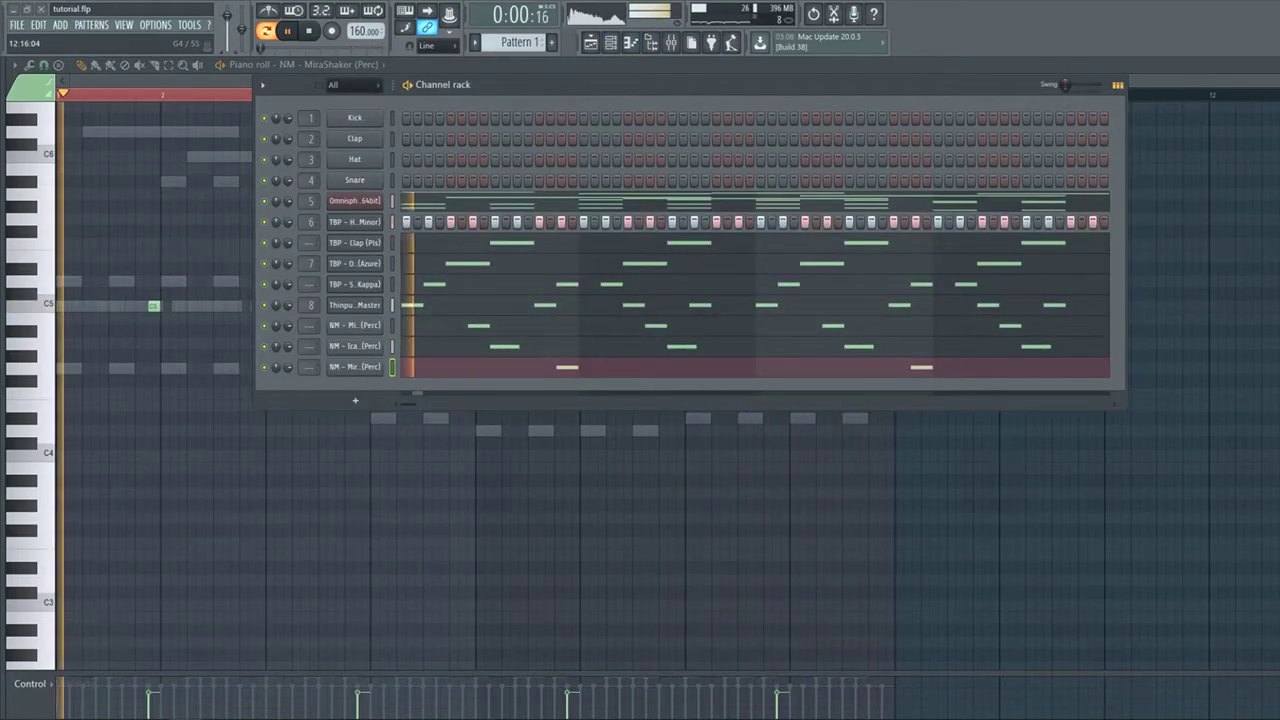
{"action": "left_click_drag", "start_coordinate": [233, 405], "coordinate": [357, 400]}
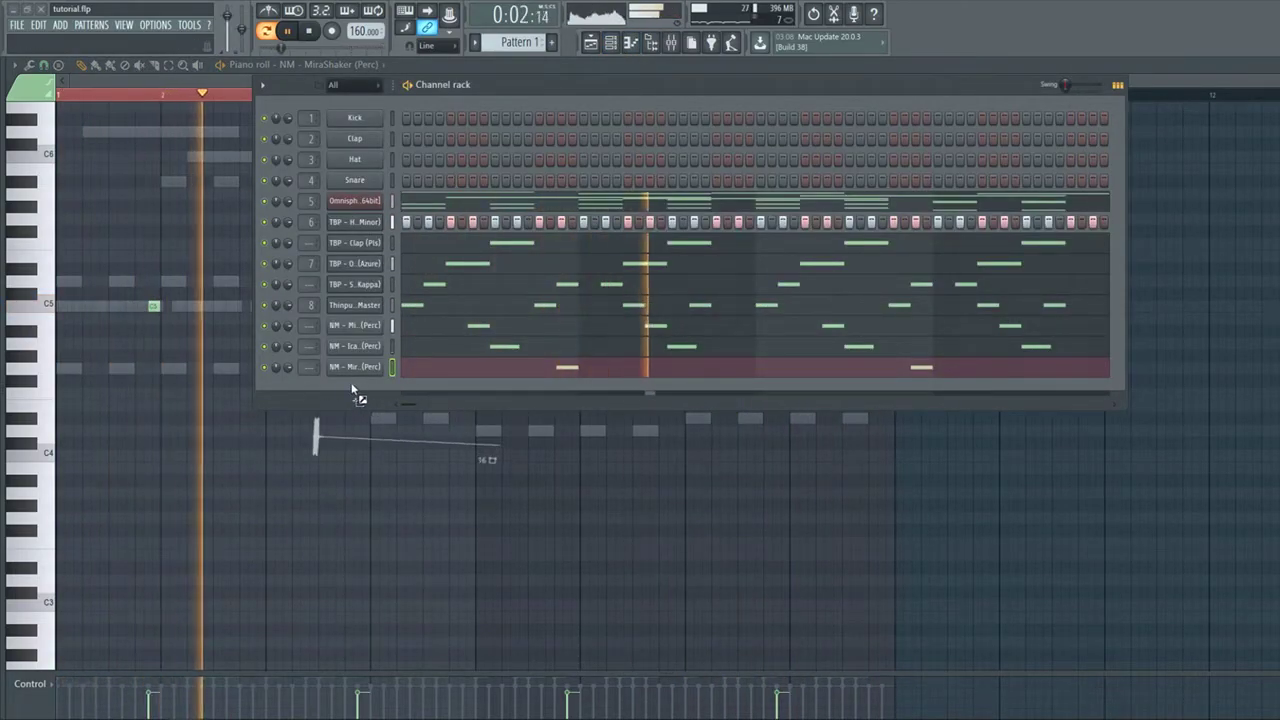
{"action": "left_click", "coordinate": [358, 390]}
{"action": "left_click", "coordinate": [490, 98]}
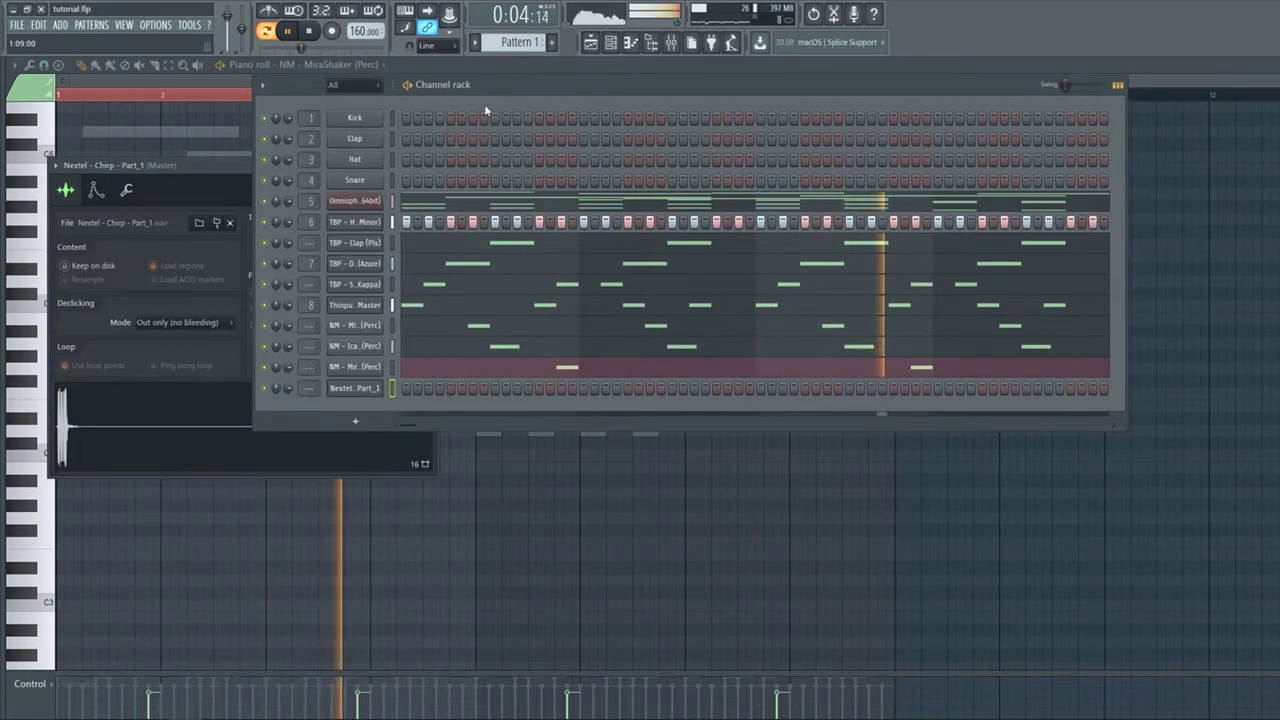
{"action": "left_click", "coordinate": [406, 389]}
{"action": "left_click", "coordinate": [459, 455]}
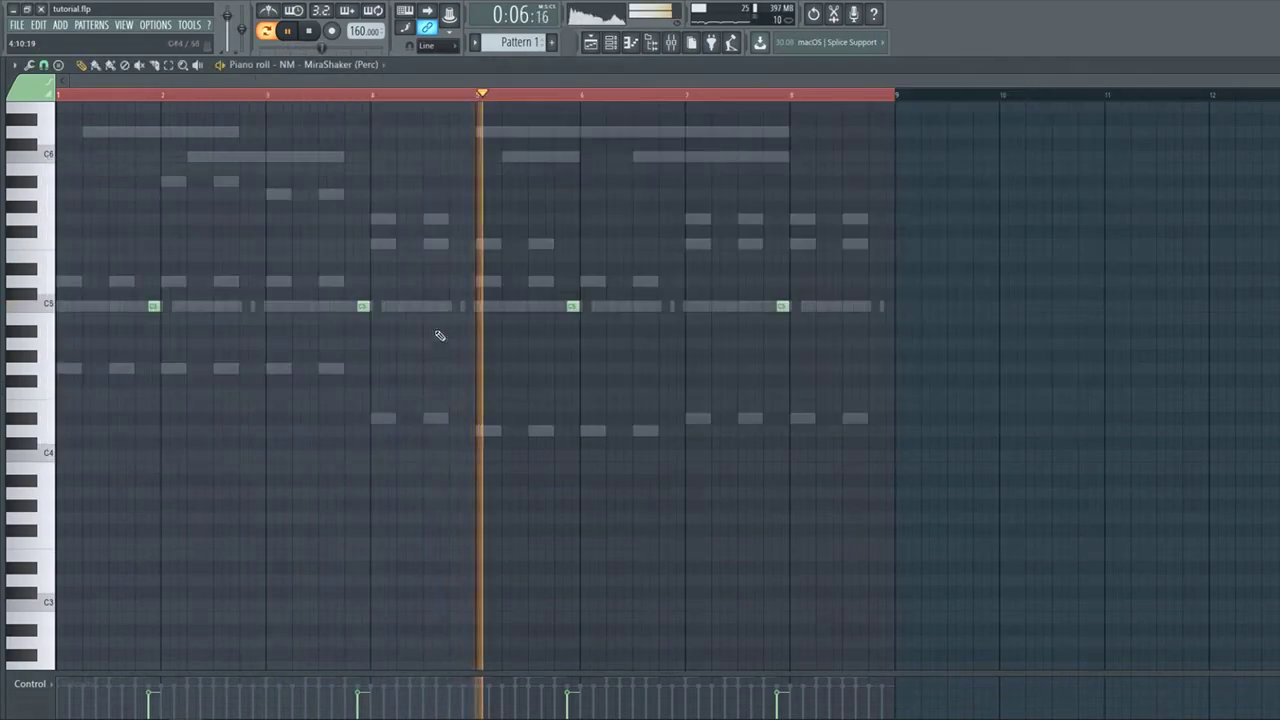
Play back the pattern with the chirp included and save the project.
{"action": "key", "text": "space"}
{"action": "key", "text": "F6"}
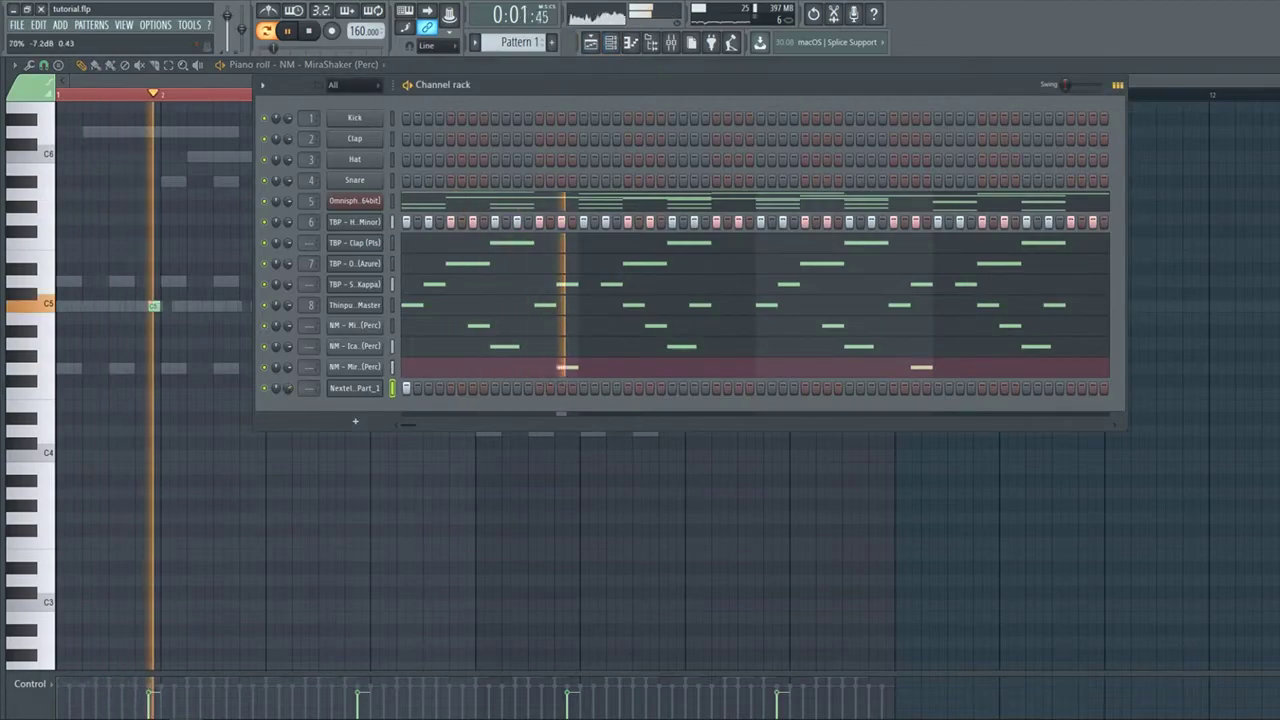
{"action": "key", "text": "F6"}
{"action": "key", "text": "F5"}
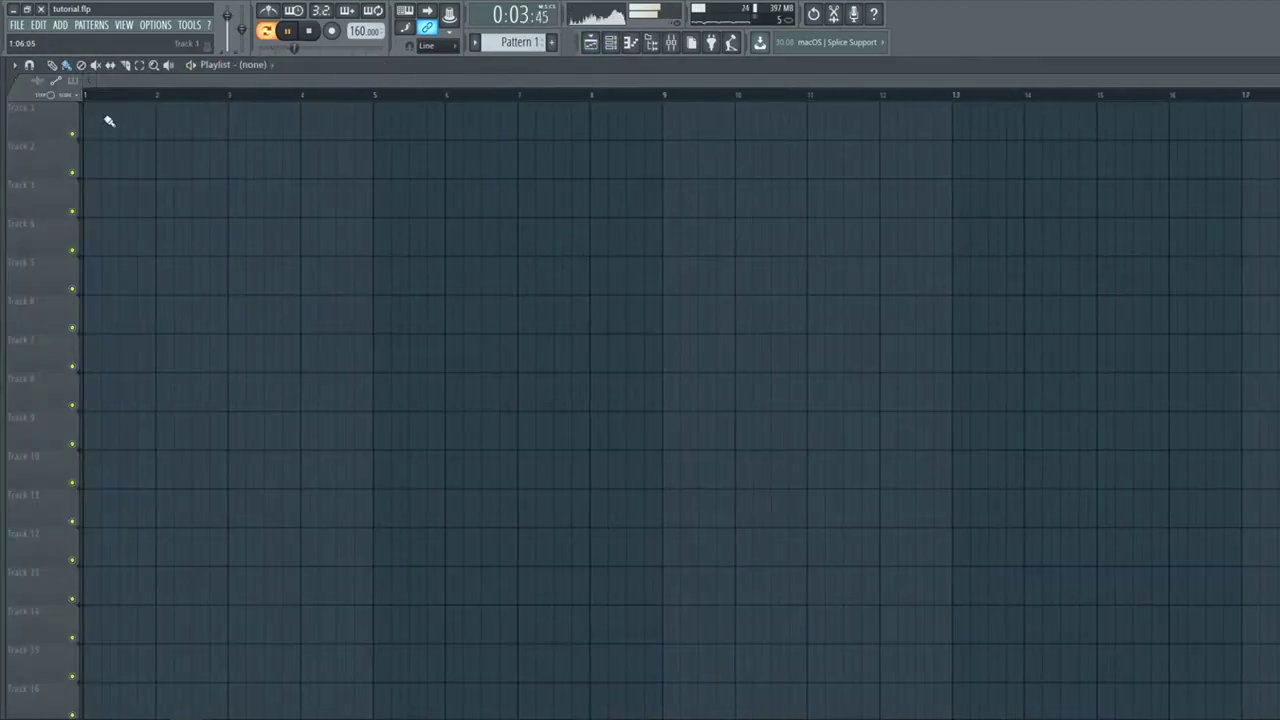
{"action": "left_click", "coordinate": [613, 43]}
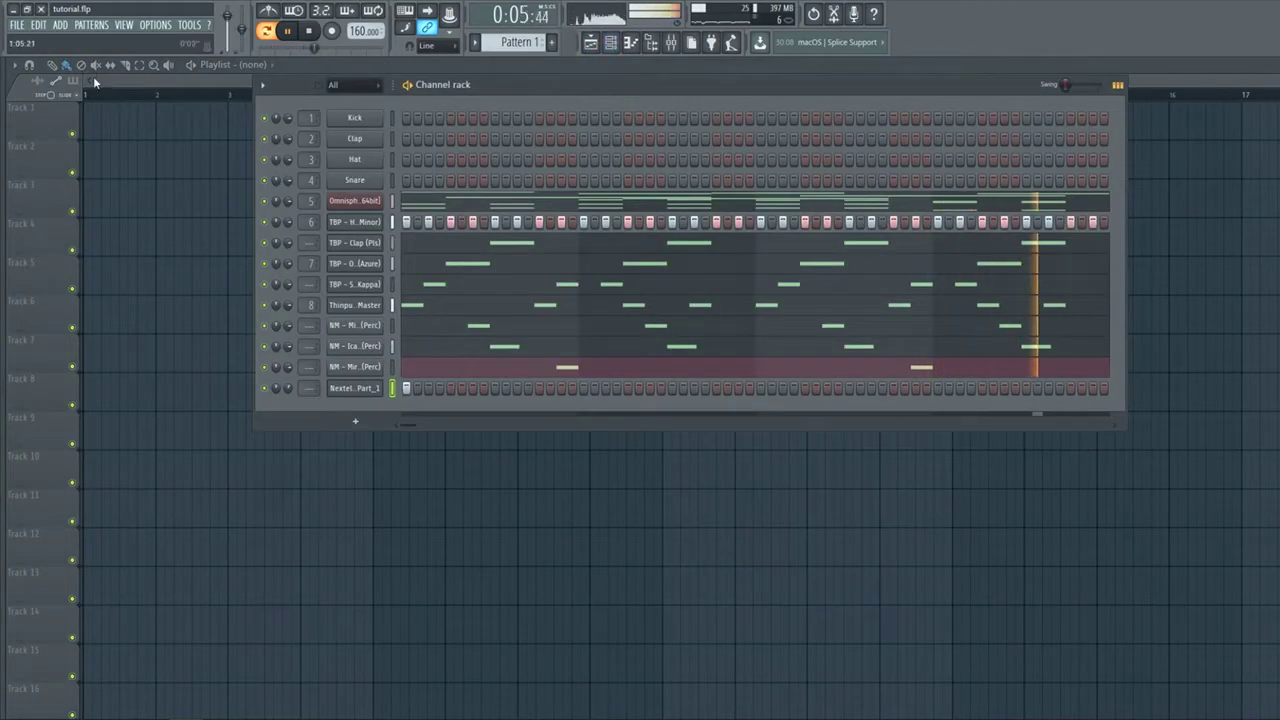
{"action": "left_click", "coordinate": [16, 25]}
{"action": "left_click", "coordinate": [38, 87]}
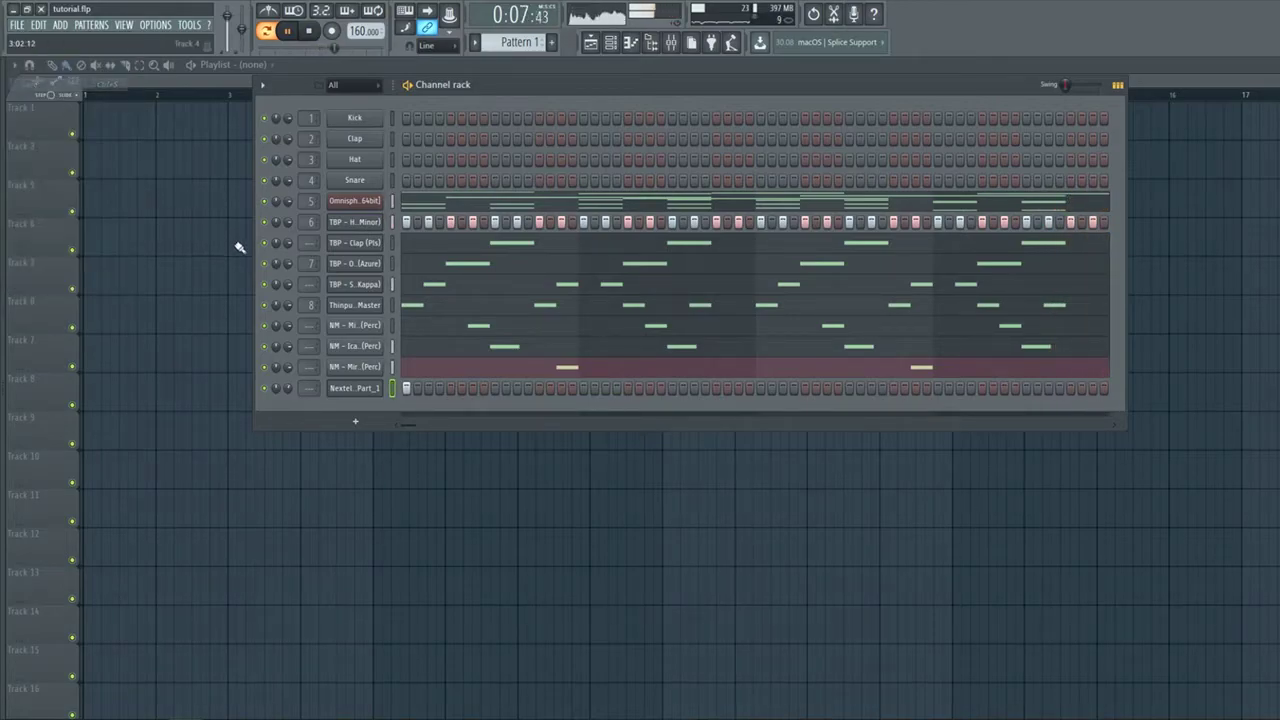
{"action": "key", "text": "space"}
{"action": "key", "text": "F6"}
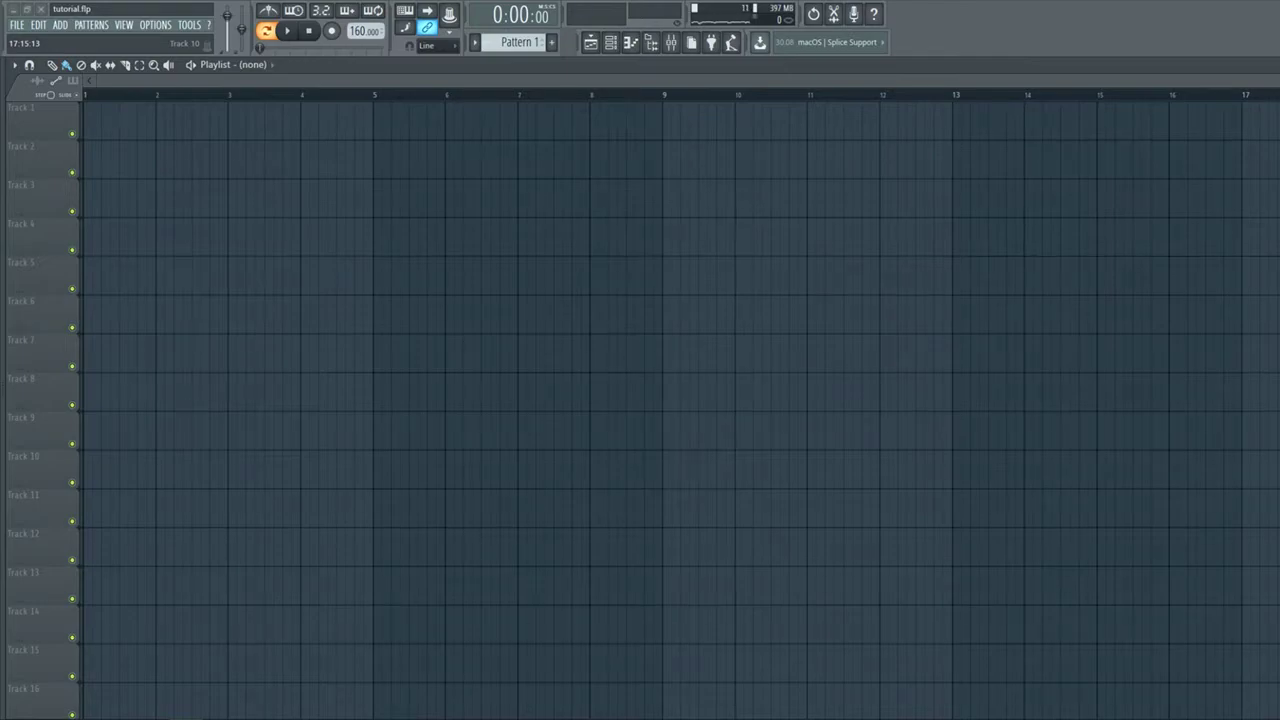
Add a second Omnisphere instance as a new channel.
{"action": "left_click", "coordinate": [611, 43]}
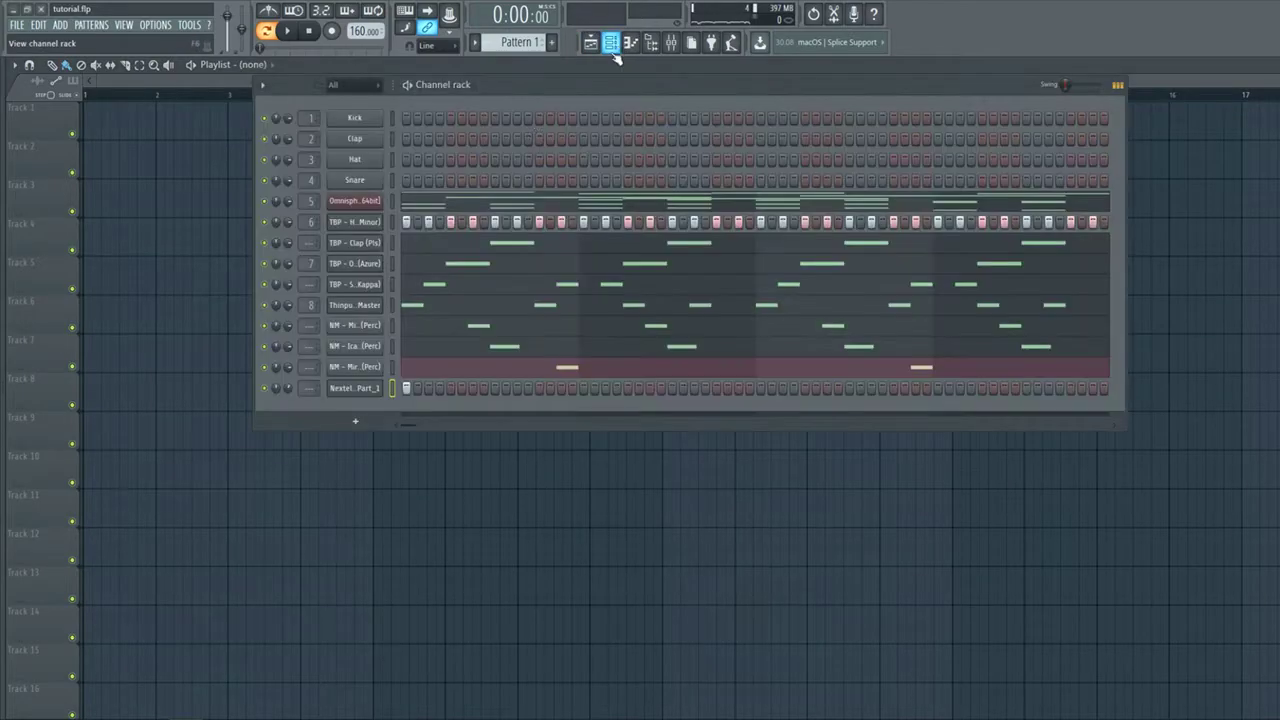
{"action": "left_click", "coordinate": [272, 85]}
{"action": "mouse_move", "coordinate": [285, 102]}
{"action": "left_click", "coordinate": [566, 157]}
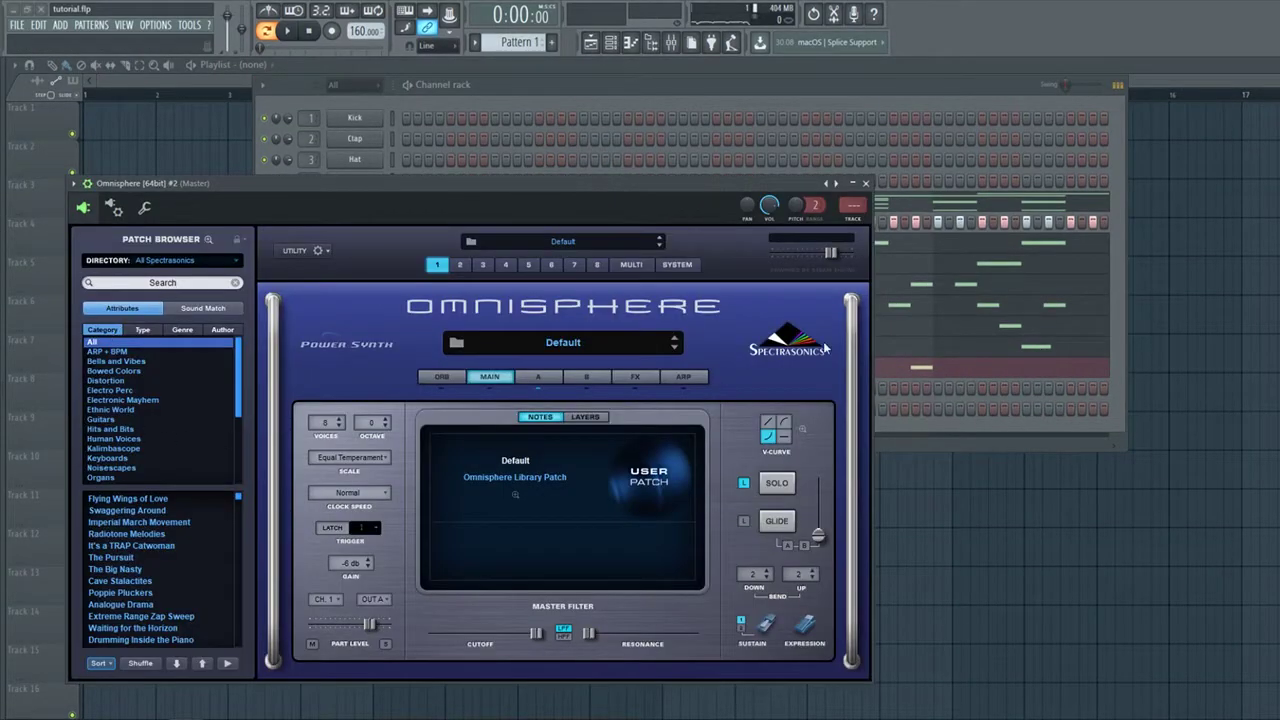
Load the Pad - Kansas patch from the WavSupply - JRHITMAKER Summer bank in the second Omnisphere.
{"action": "left_click", "coordinate": [172, 262]}
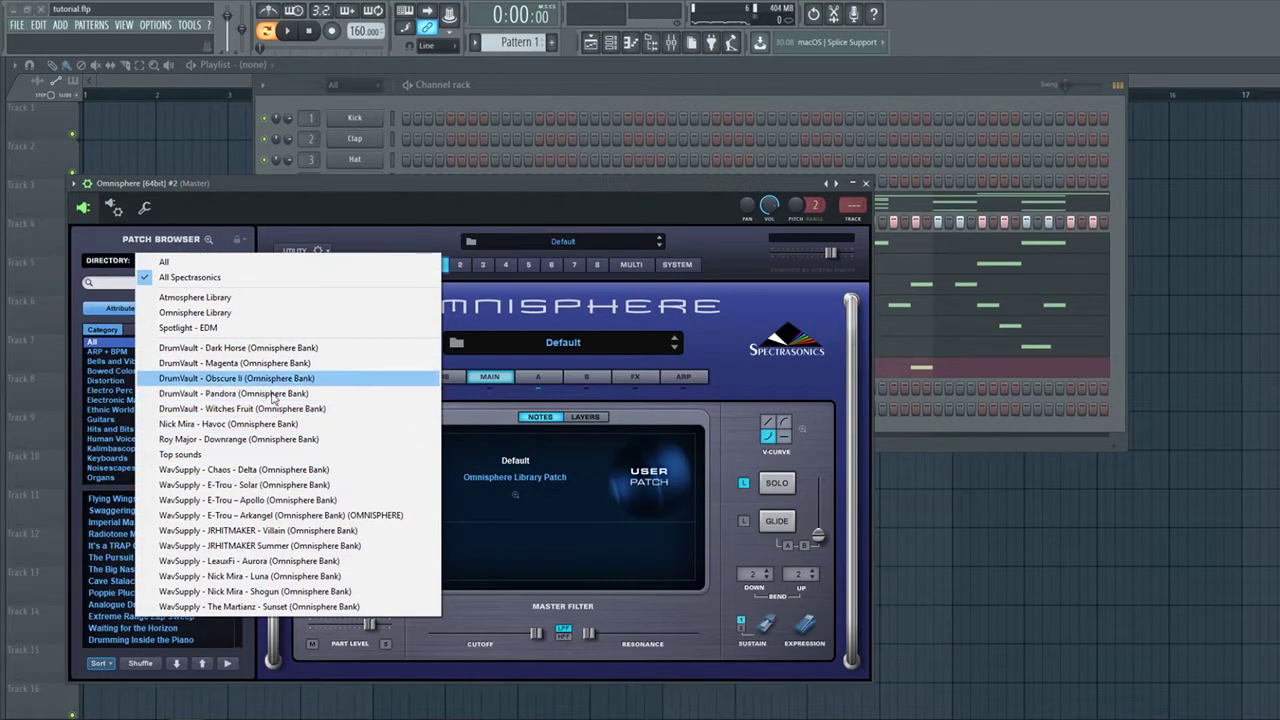
{"action": "left_click", "coordinate": [322, 546]}
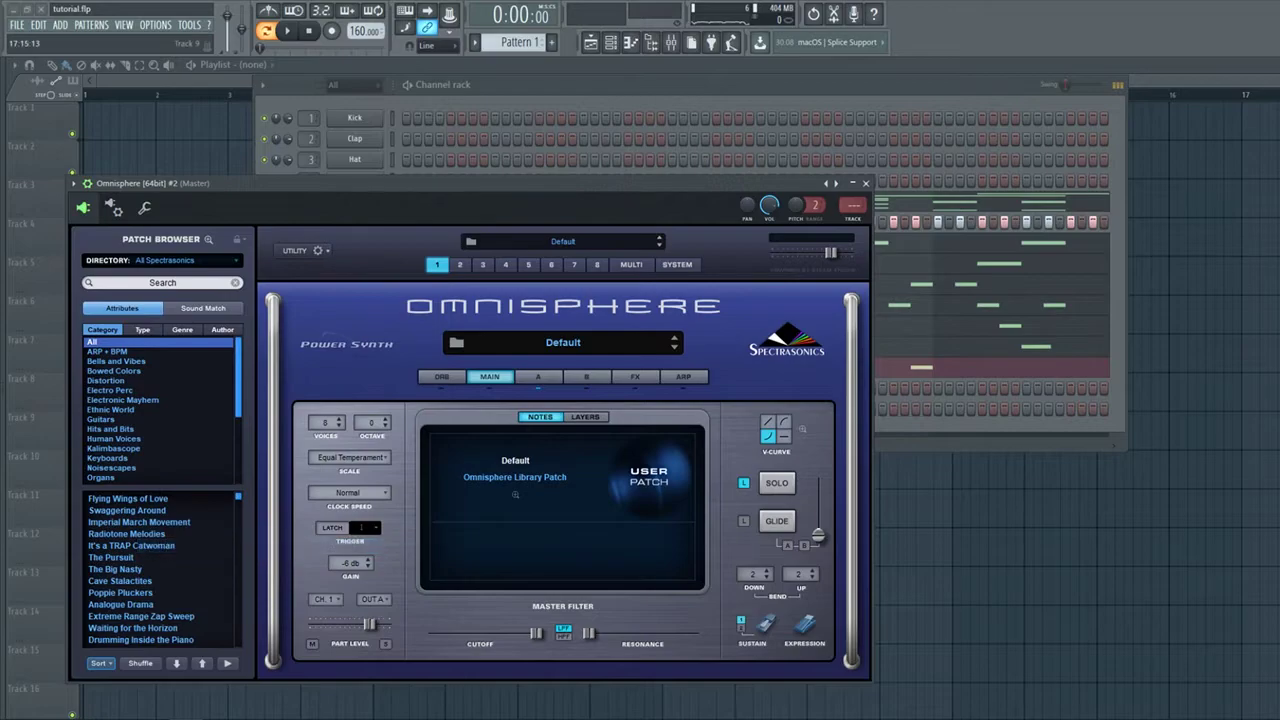
{"action": "scroll", "coordinate": [205, 580], "scroll_direction": "down", "scroll_amount": 5}
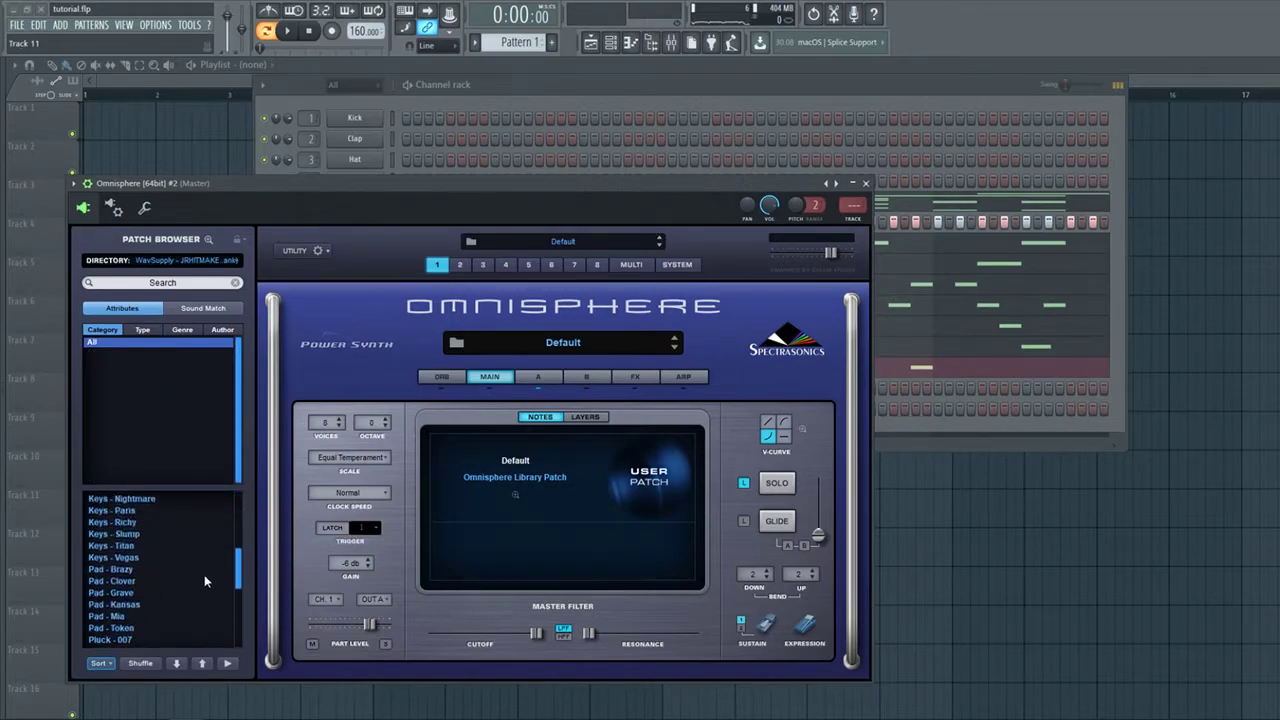
{"action": "left_click", "coordinate": [129, 569]}
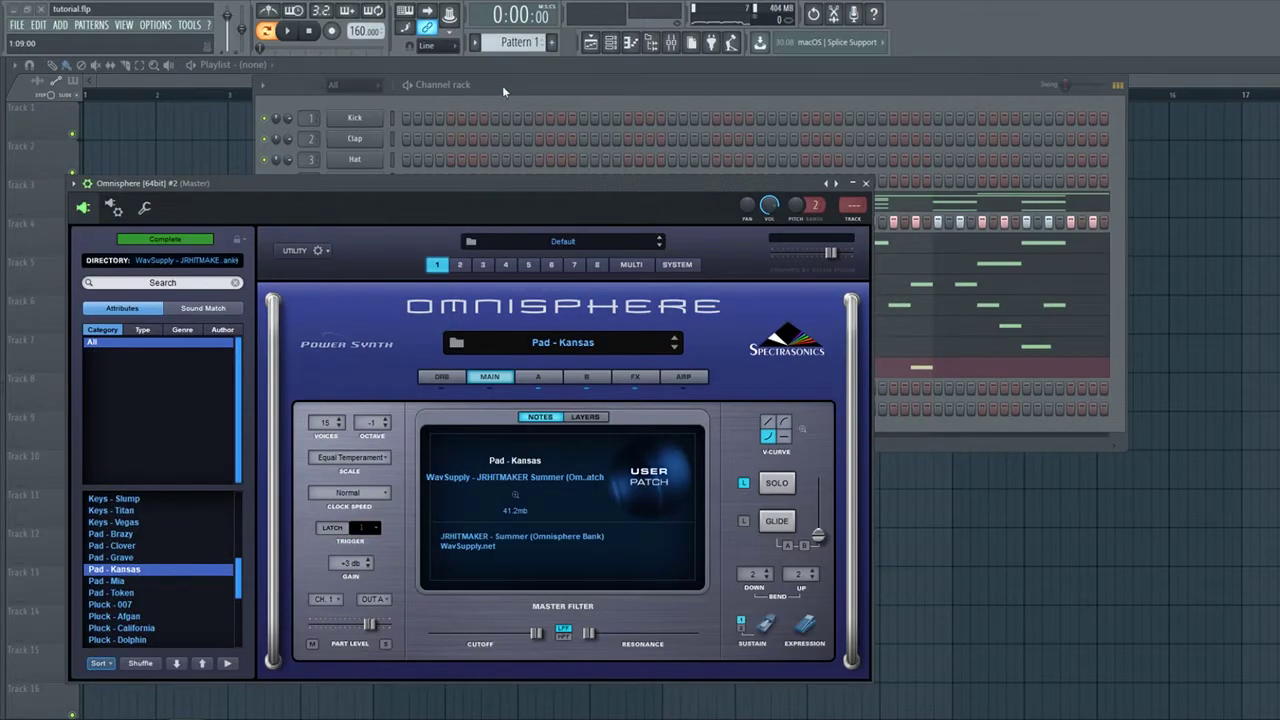
Copy the first Omnisphere channel's melody into the second Omnisphere channel and open that channel's piano roll.
{"action": "left_click", "coordinate": [503, 92]}
{"action": "right_click", "coordinate": [354, 207]}
{"action": "left_click", "coordinate": [585, 217]}
{"action": "right_click", "coordinate": [372, 407]}
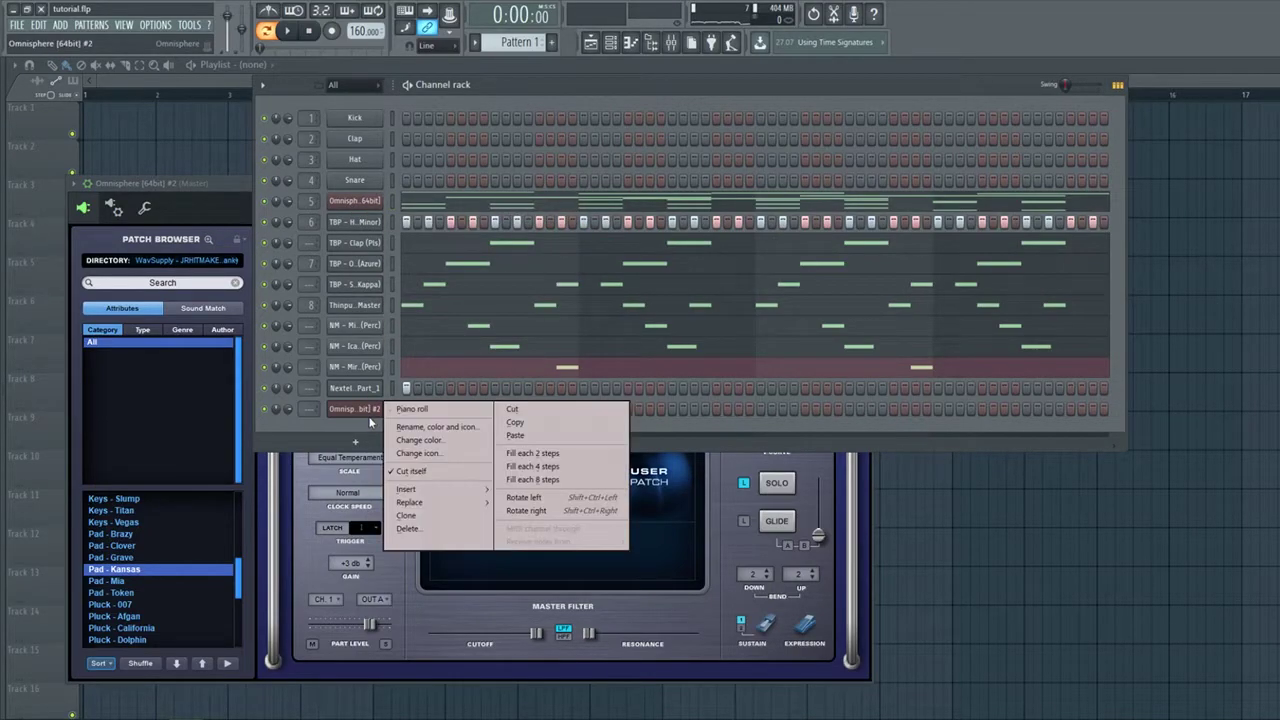
{"action": "left_click", "coordinate": [561, 435]}
{"action": "left_click", "coordinate": [514, 414]}
Delete all notes below F6 from the second Omnisphere's copied melody, keeping only the top line.
{"action": "scroll", "coordinate": [520, 423], "scroll_direction": "up", "scroll_amount": 3}
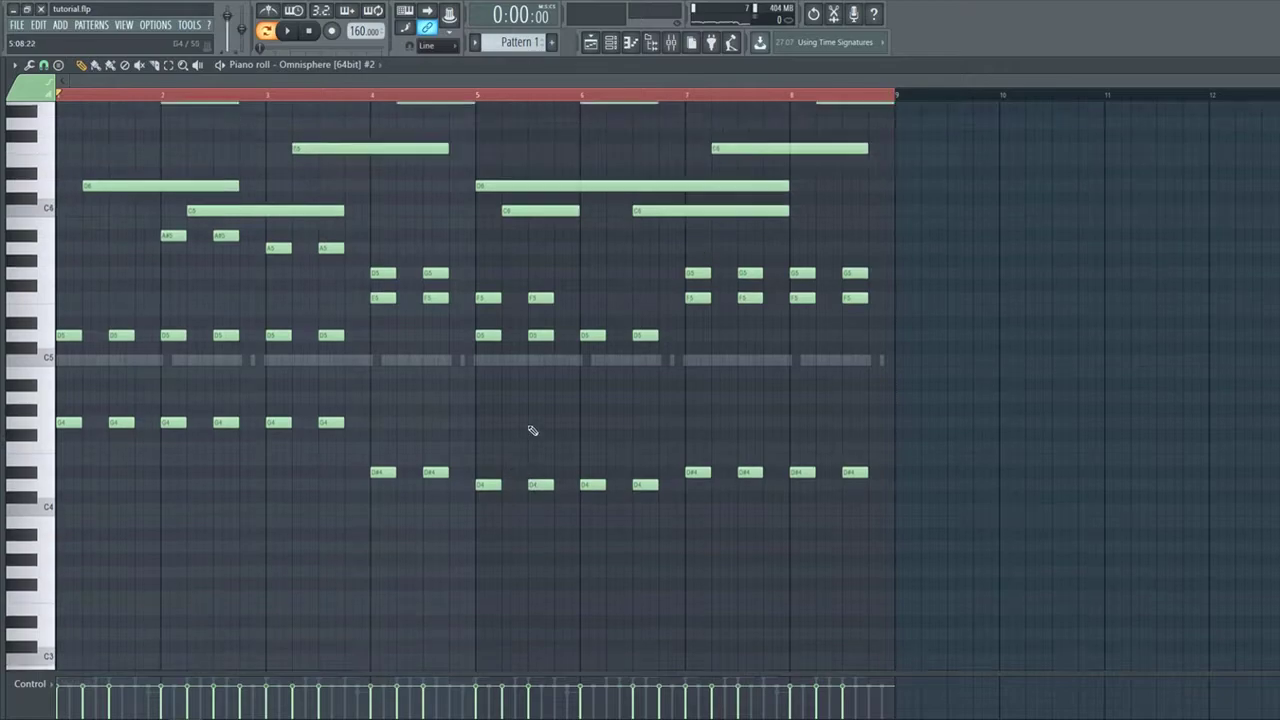
{"action": "left_click_drag", "start_coordinate": [1044, 622], "coordinate": [30, 197]}
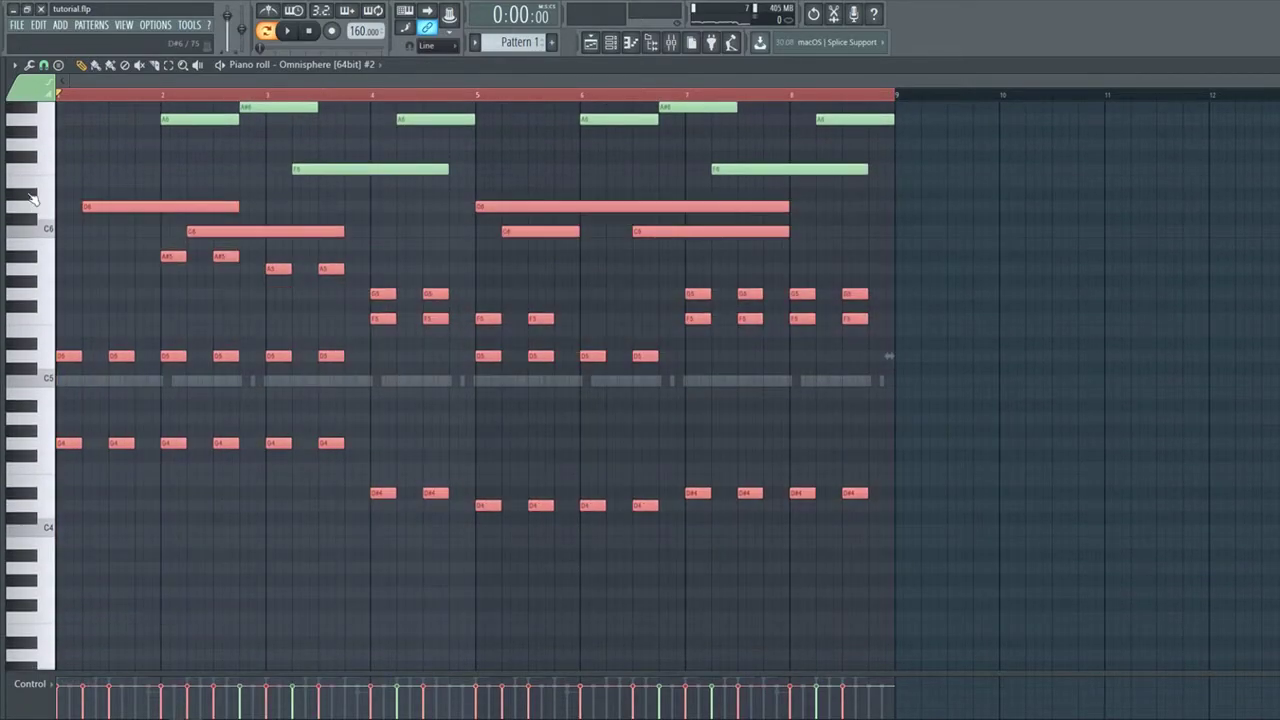
{"action": "key", "text": "Delete"}
{"action": "scroll", "coordinate": [337, 223], "scroll_direction": "up", "scroll_amount": 3}
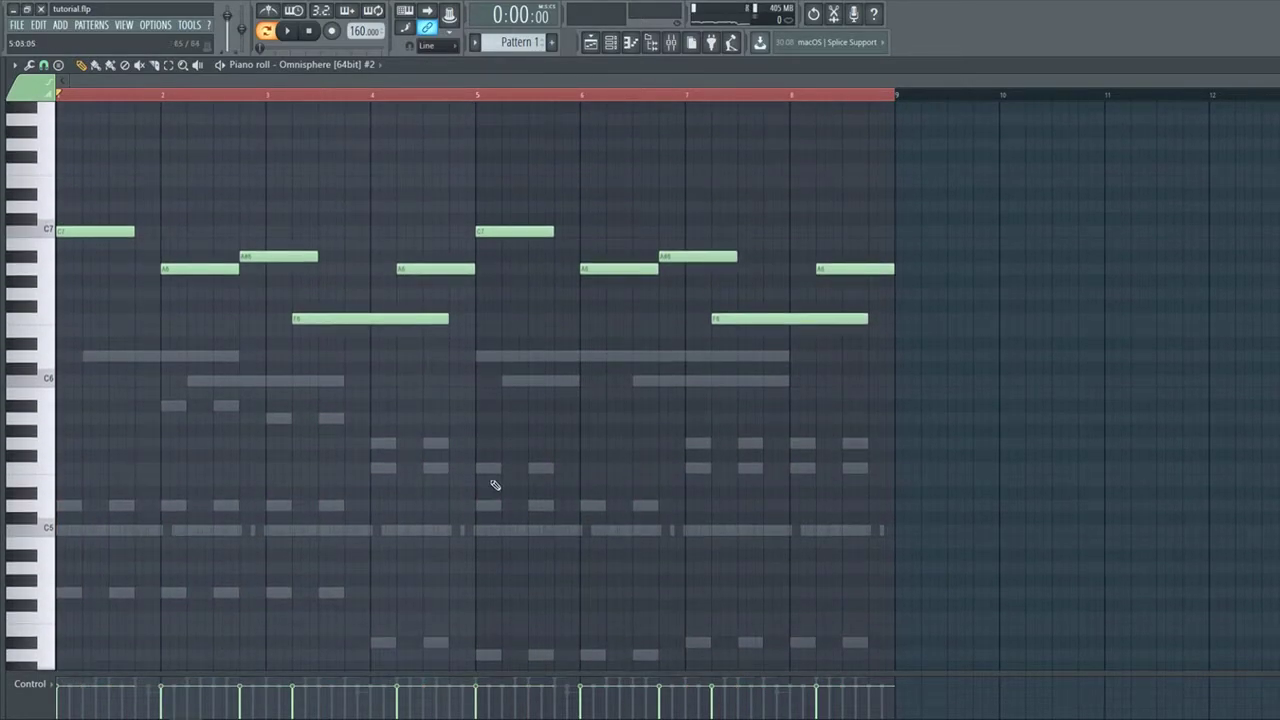
Play back the pattern with the pad layer and add the Judge sample as a new channel.
{"action": "key", "text": "F6"}
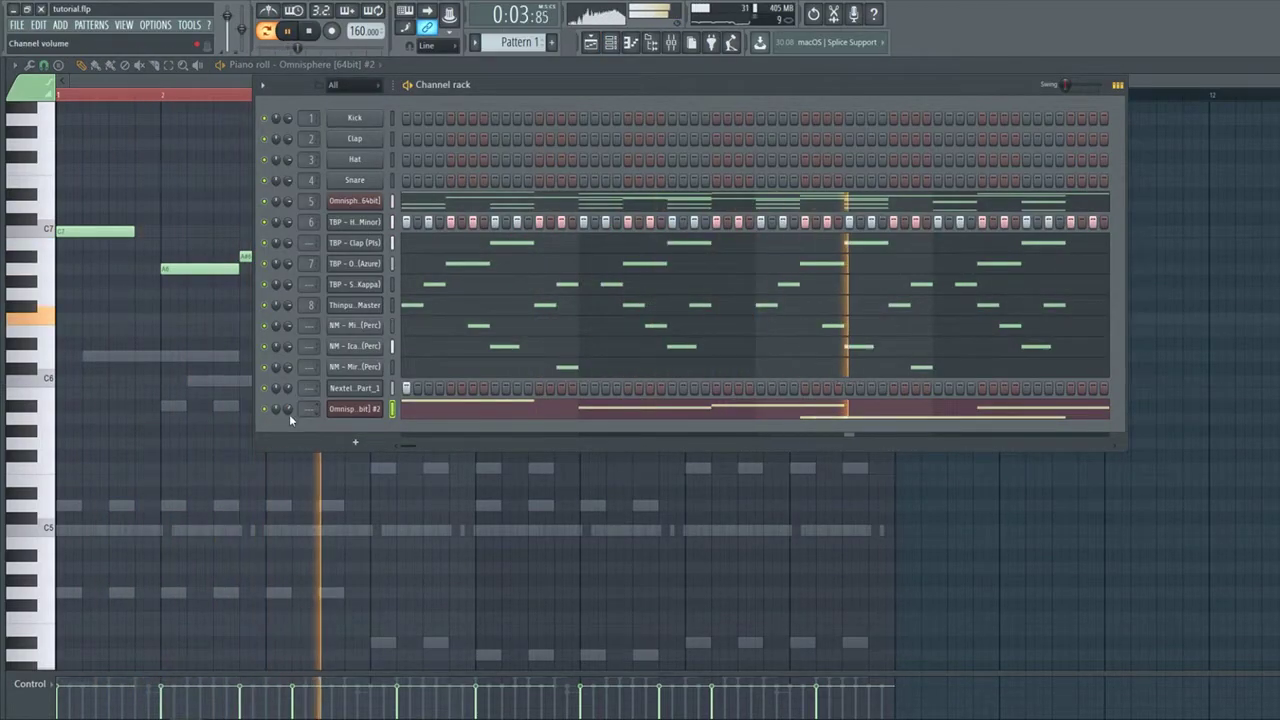
{"action": "key", "text": "F6"}
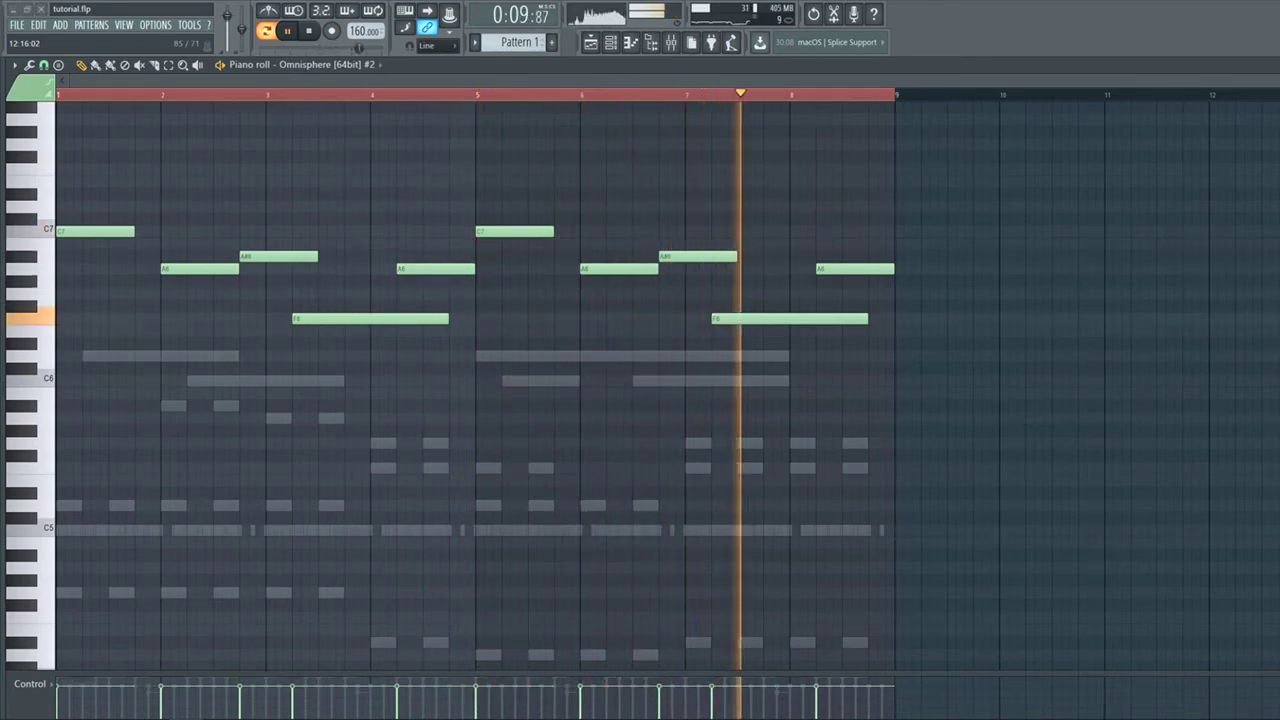
{"action": "left_click", "coordinate": [612, 44]}
{"action": "left_click_drag", "start_coordinate": [614, 50], "coordinate": [332, 432]}
{"action": "key", "text": "F6"}
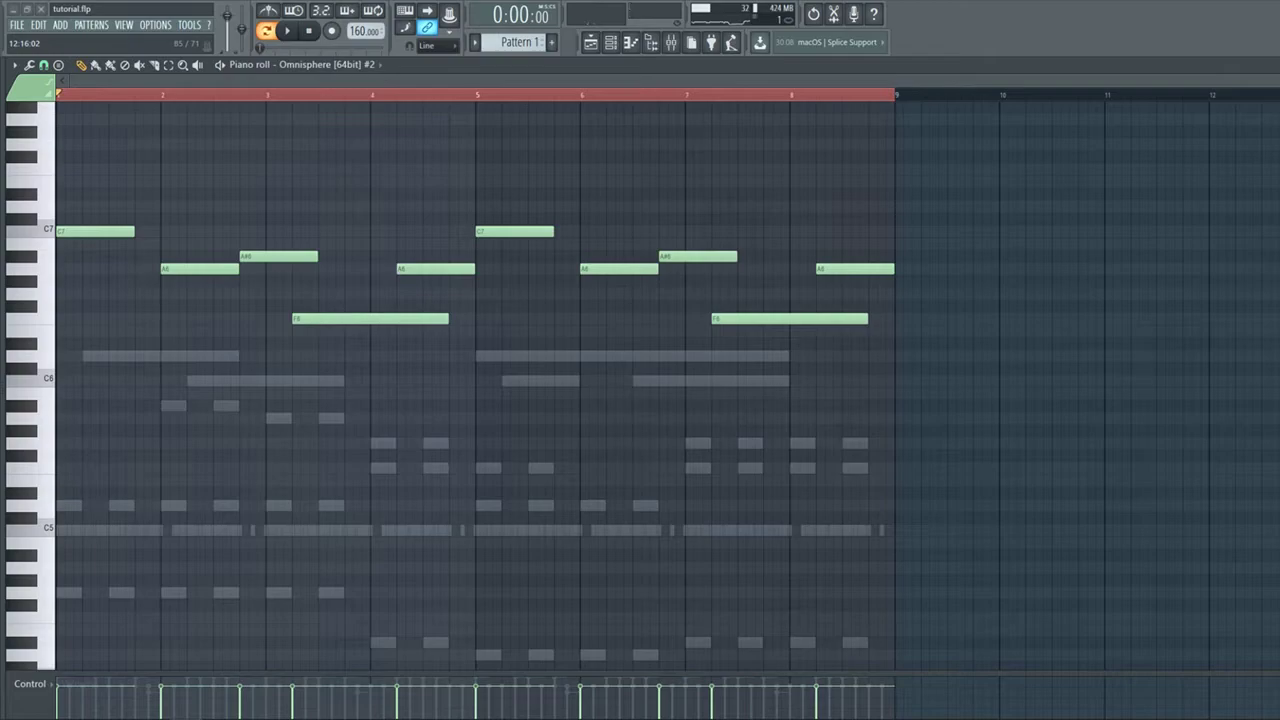
Enable the Judge channel's volume envelope with attack and decay at minimum and hold at maximum.
{"action": "left_click", "coordinate": [614, 42]}
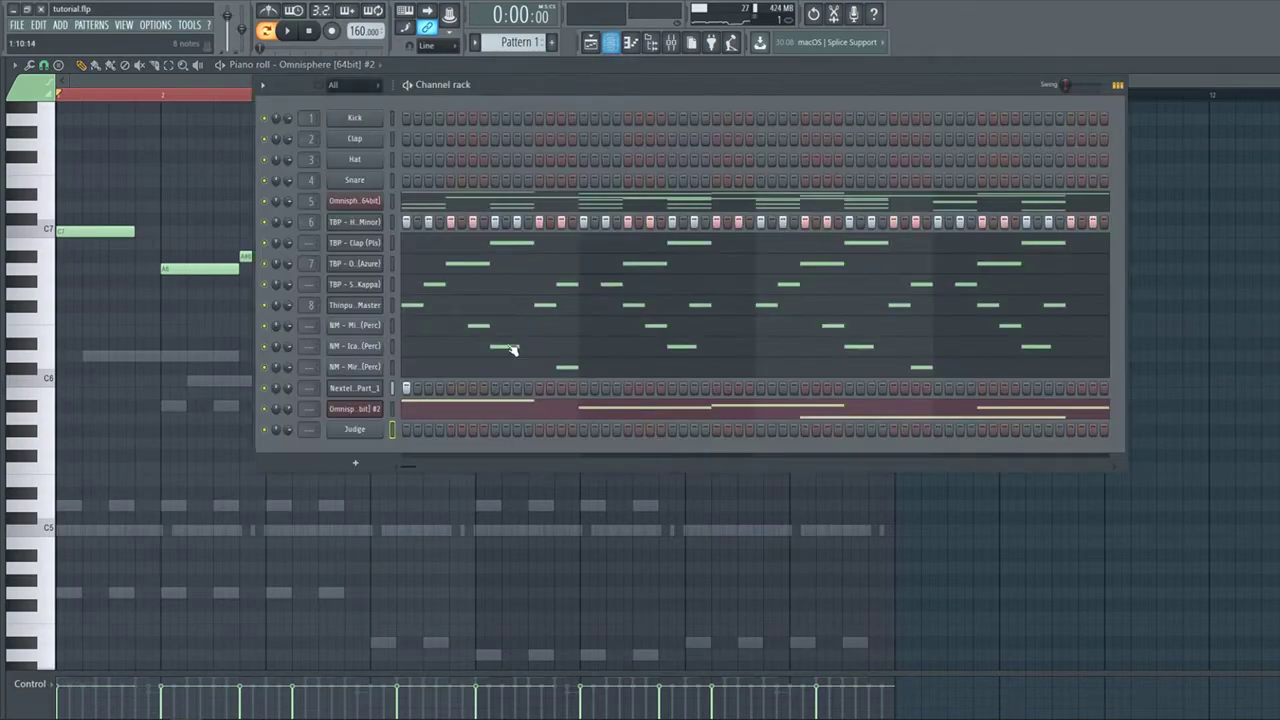
{"action": "left_click", "coordinate": [355, 429]}
{"action": "left_click", "coordinate": [132, 225]}
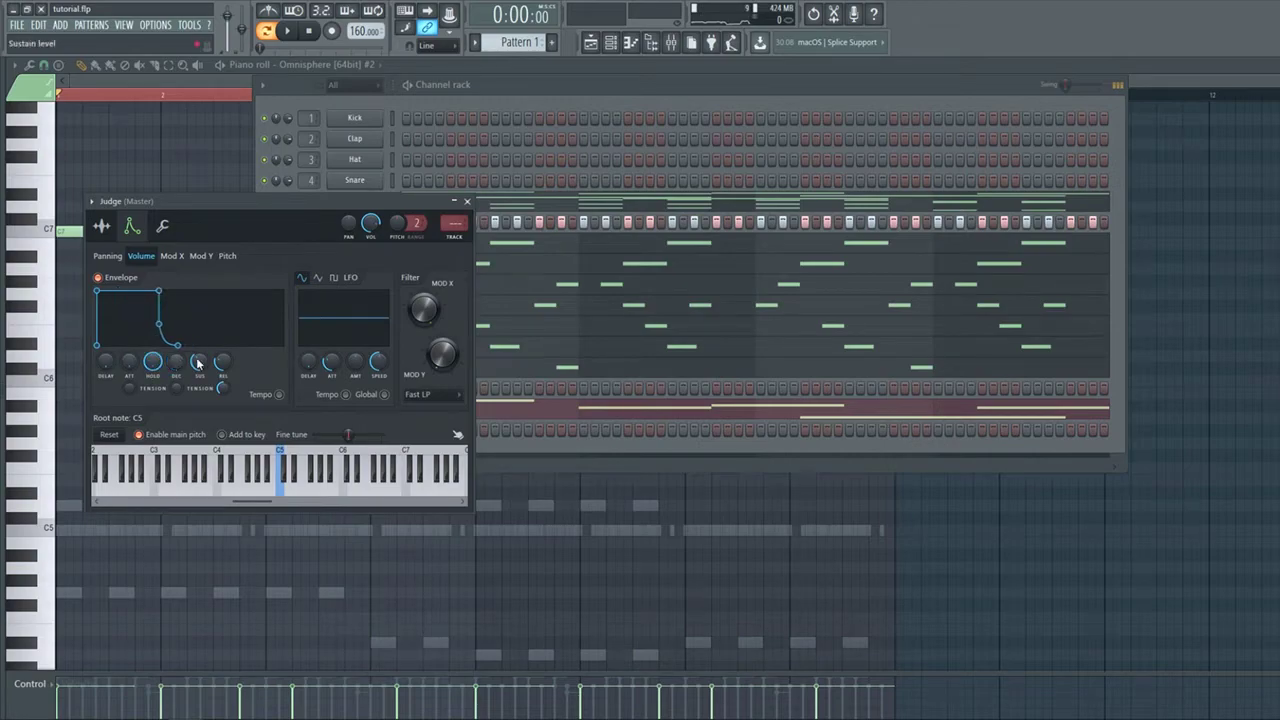
{"action": "left_click", "coordinate": [114, 220]}
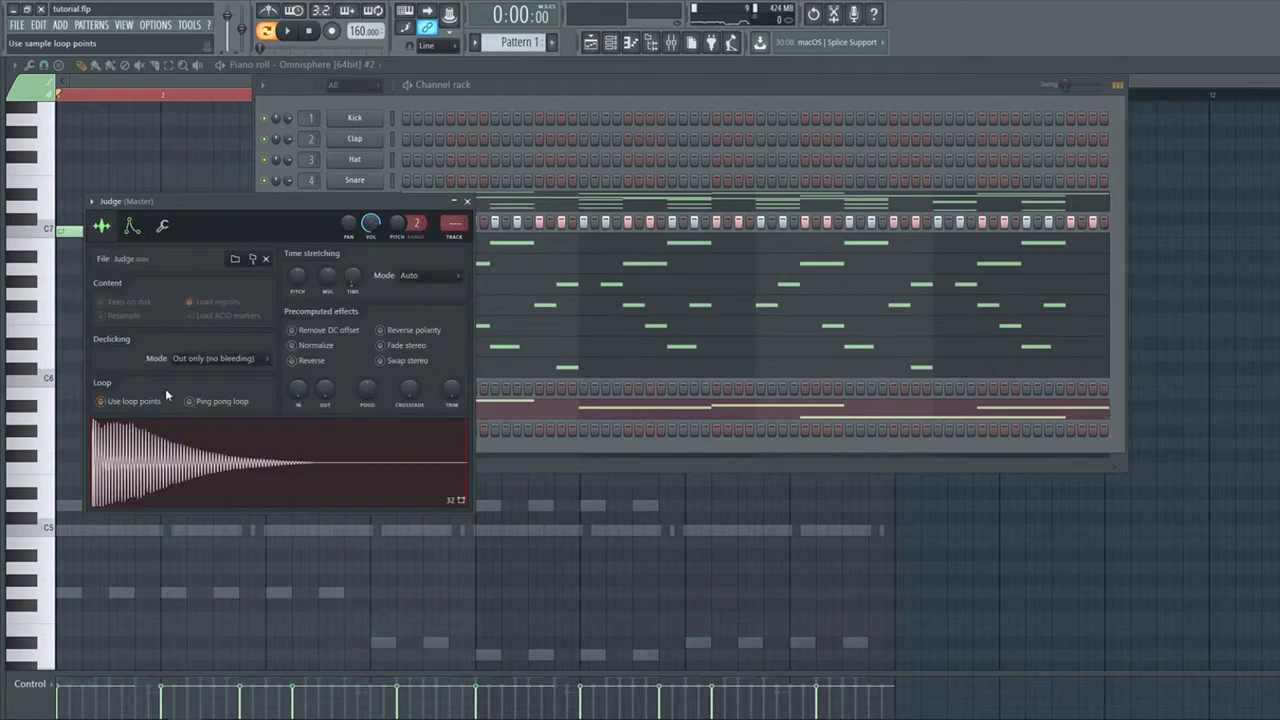
Set the Judge channel's time stretching mode to Stretch and place a G#7 note at bar 1 of its piano roll.
{"action": "left_click", "coordinate": [443, 87]}
{"action": "right_click", "coordinate": [376, 438]}
{"action": "left_click", "coordinate": [400, 430]}
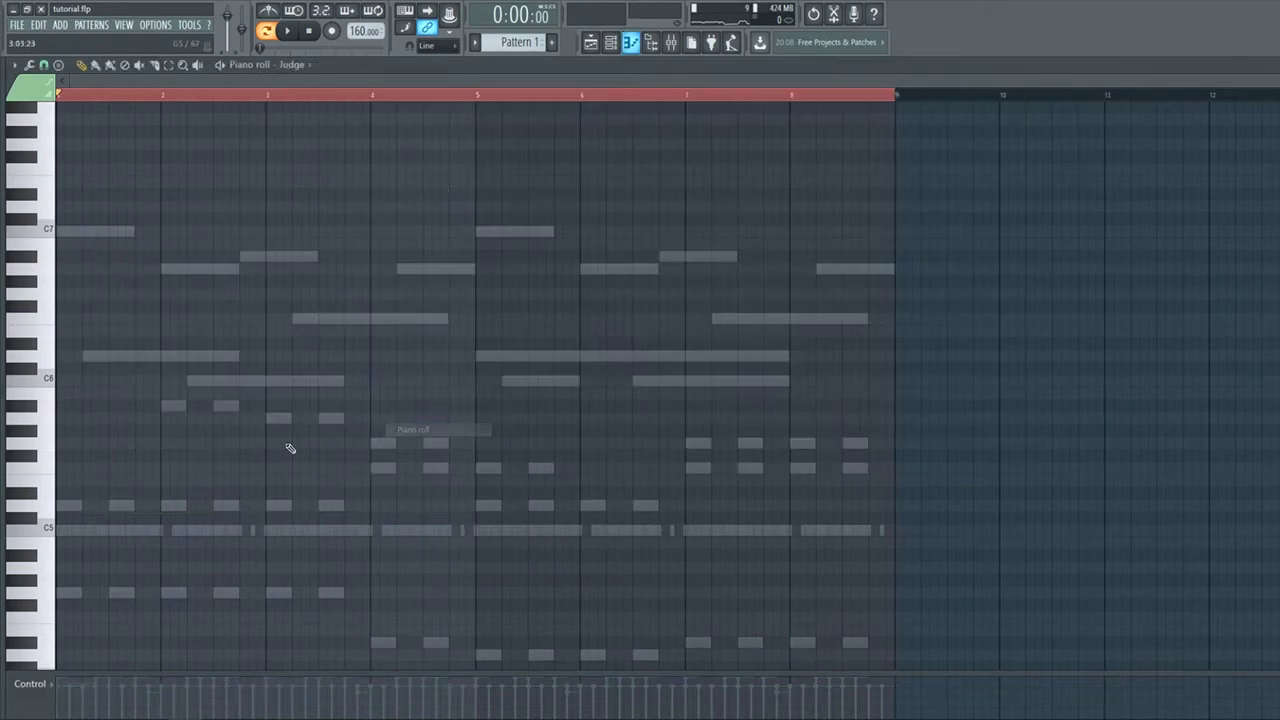
{"action": "left_click", "coordinate": [610, 44]}
{"action": "left_click", "coordinate": [355, 431]}
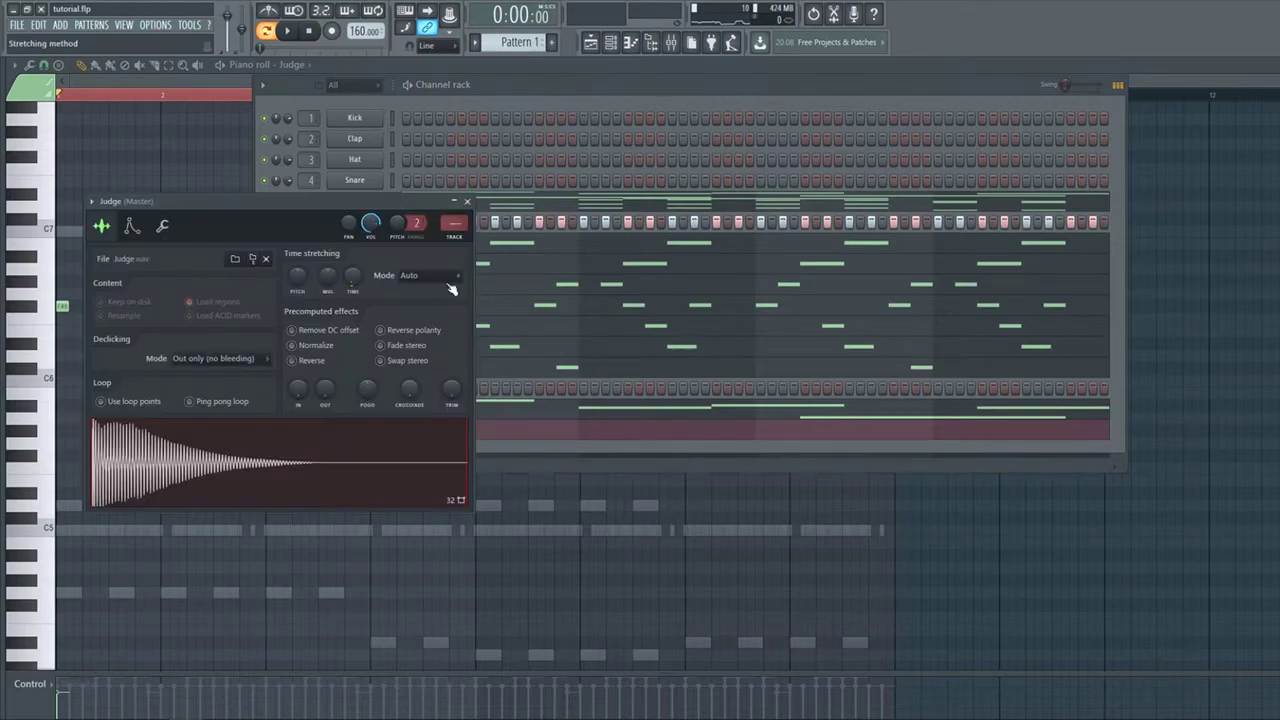
{"action": "left_click", "coordinate": [412, 318]}
{"action": "right_click", "coordinate": [190, 178]}
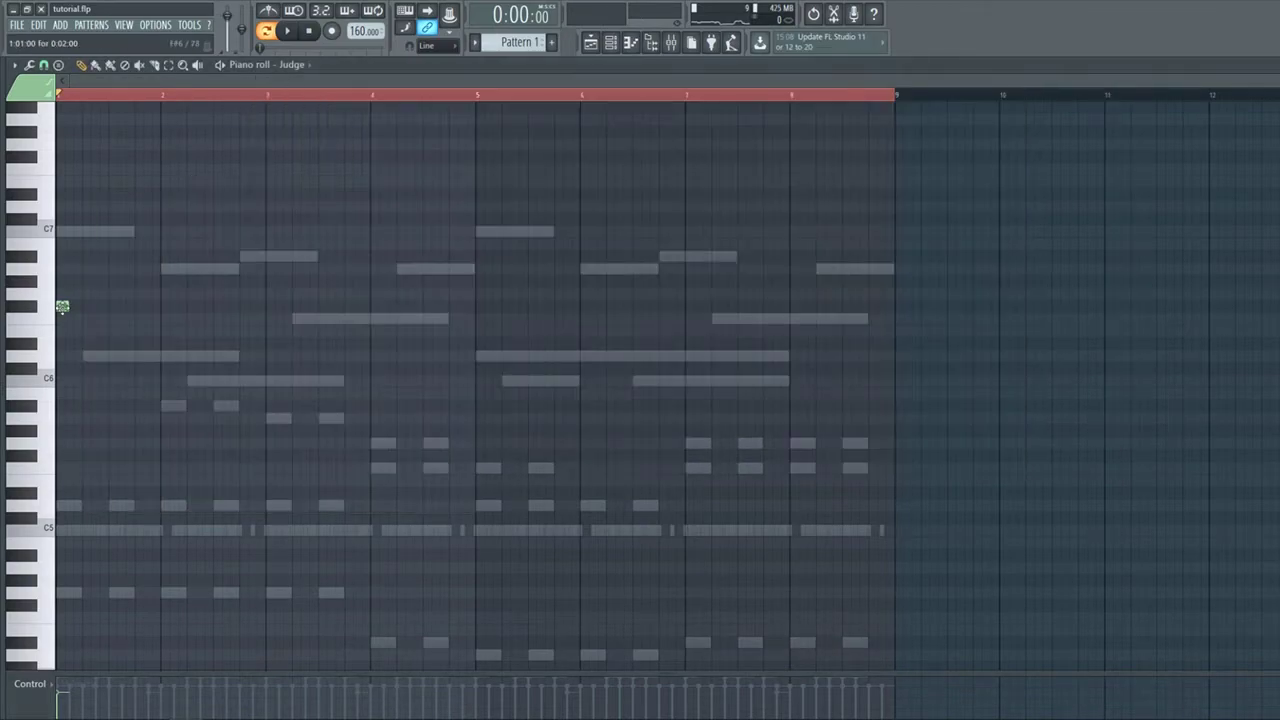
{"action": "scroll", "coordinate": [5, 170], "scroll_direction": "up", "scroll_amount": 3}
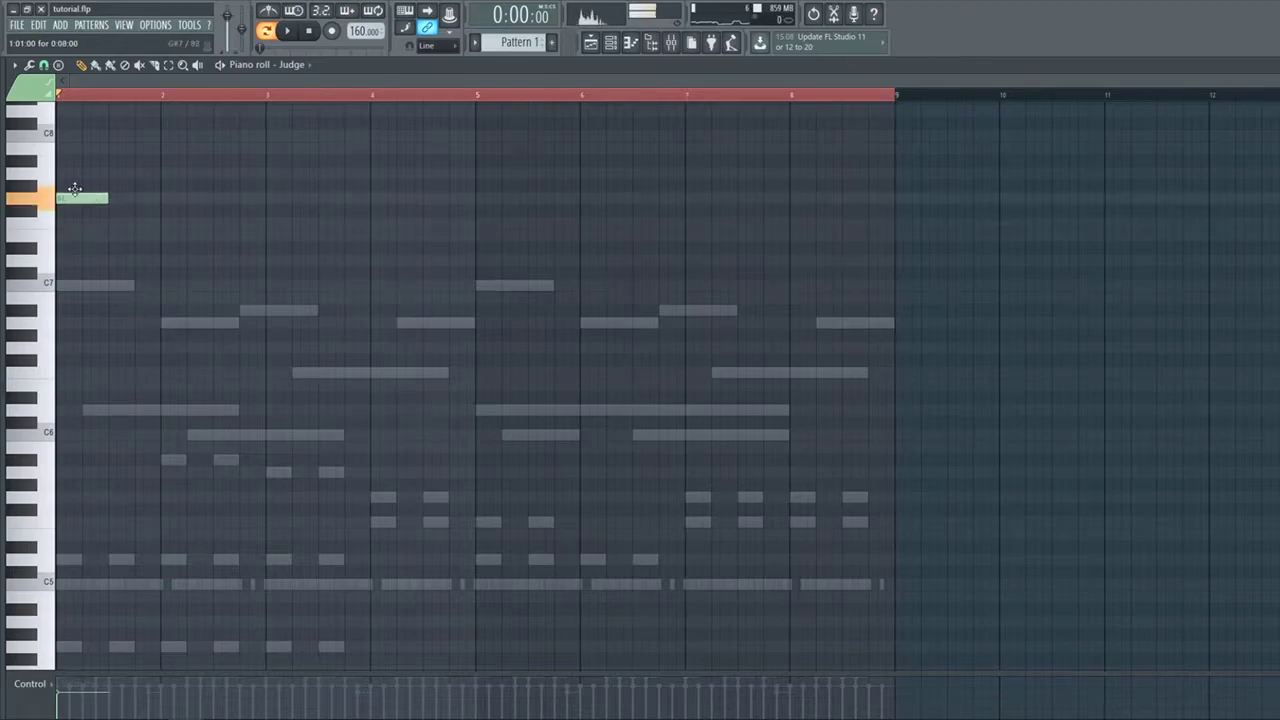
{"action": "scroll", "coordinate": [166, 289], "scroll_direction": "up", "scroll_amount": 4}
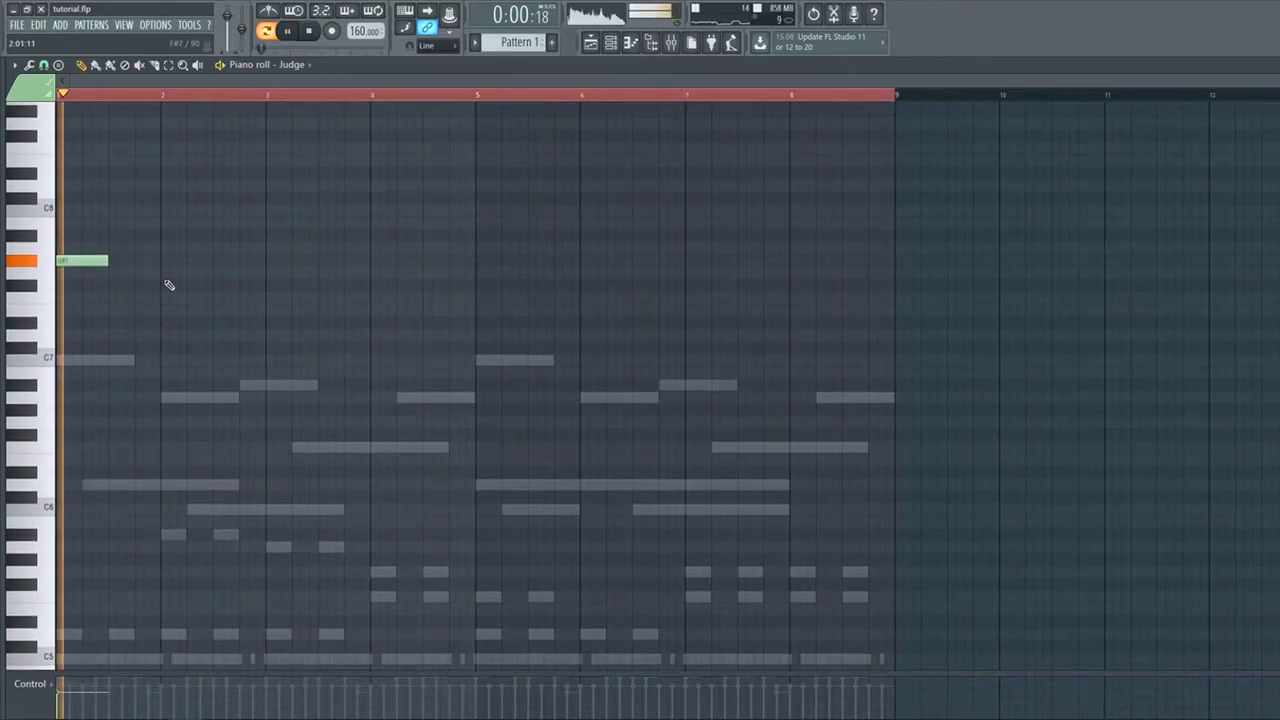
Detect the Judge sample's pitch regions in Edison and set the channel's root note to E5.
{"action": "left_click", "coordinate": [610, 42]}
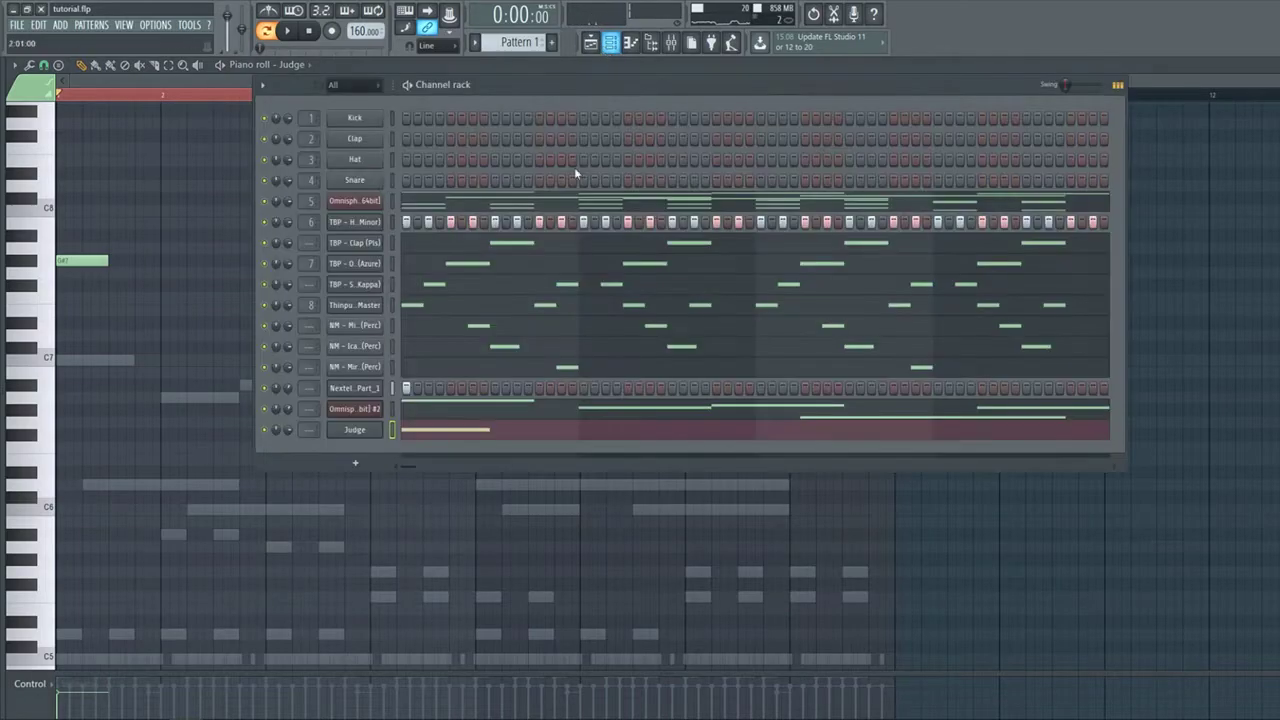
{"action": "left_click", "coordinate": [363, 432]}
{"action": "right_click", "coordinate": [345, 485]}
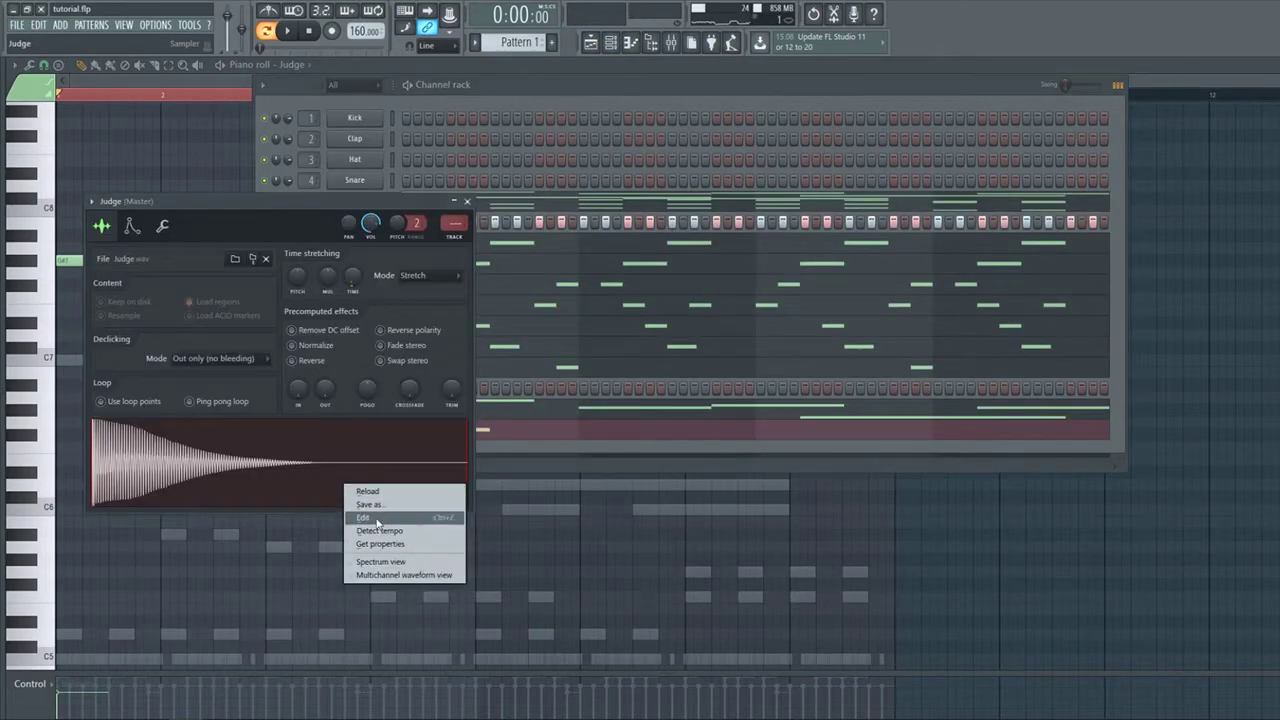
{"action": "left_click", "coordinate": [377, 518]}
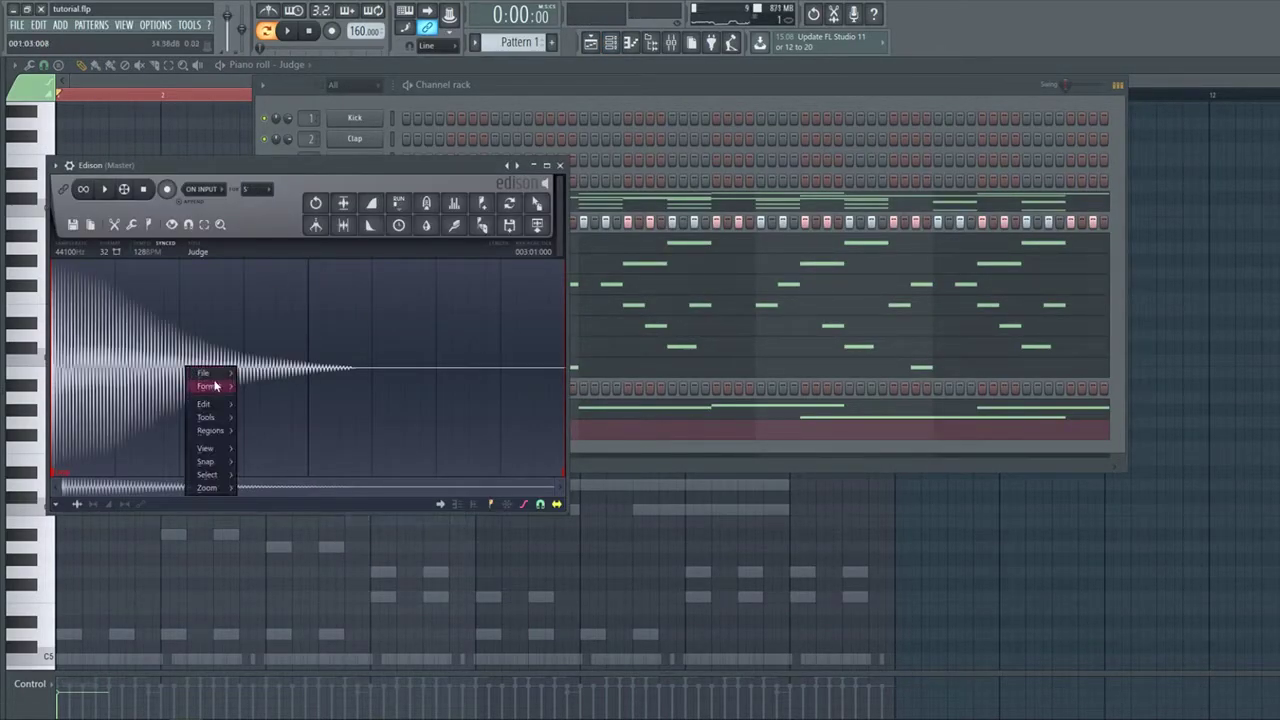
{"action": "mouse_move", "coordinate": [214, 430]}
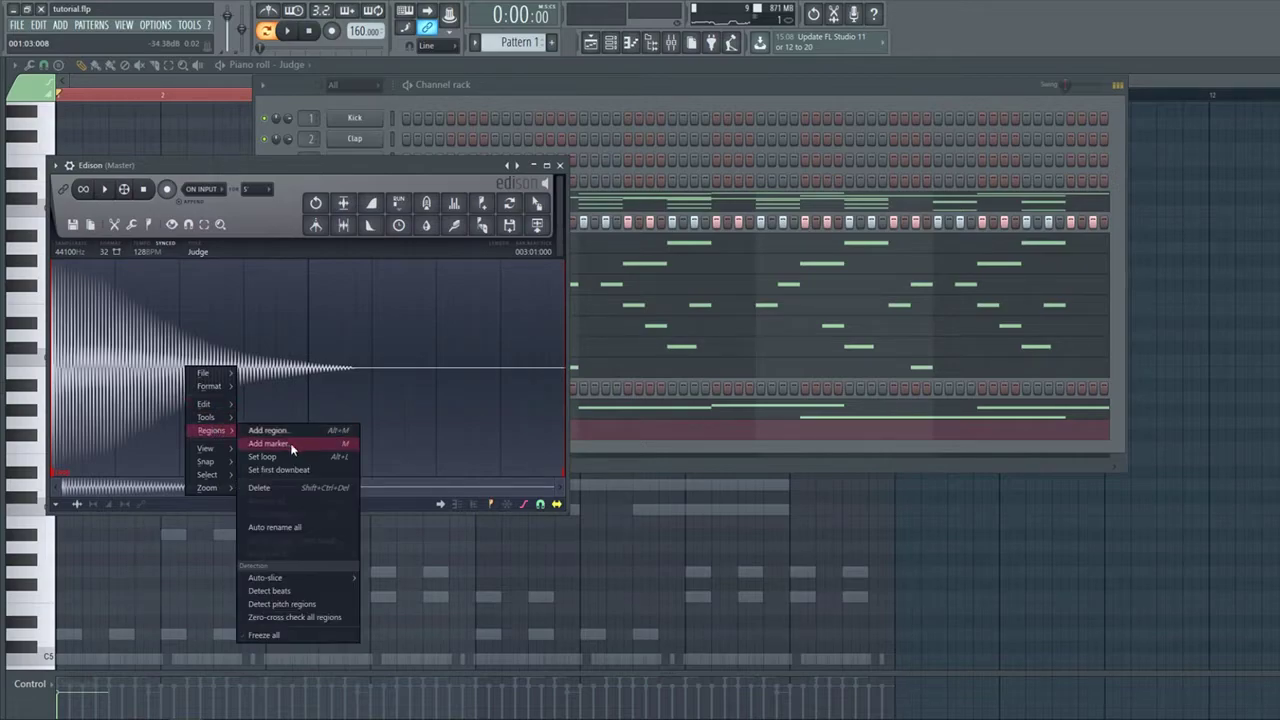
{"action": "left_click", "coordinate": [322, 603]}
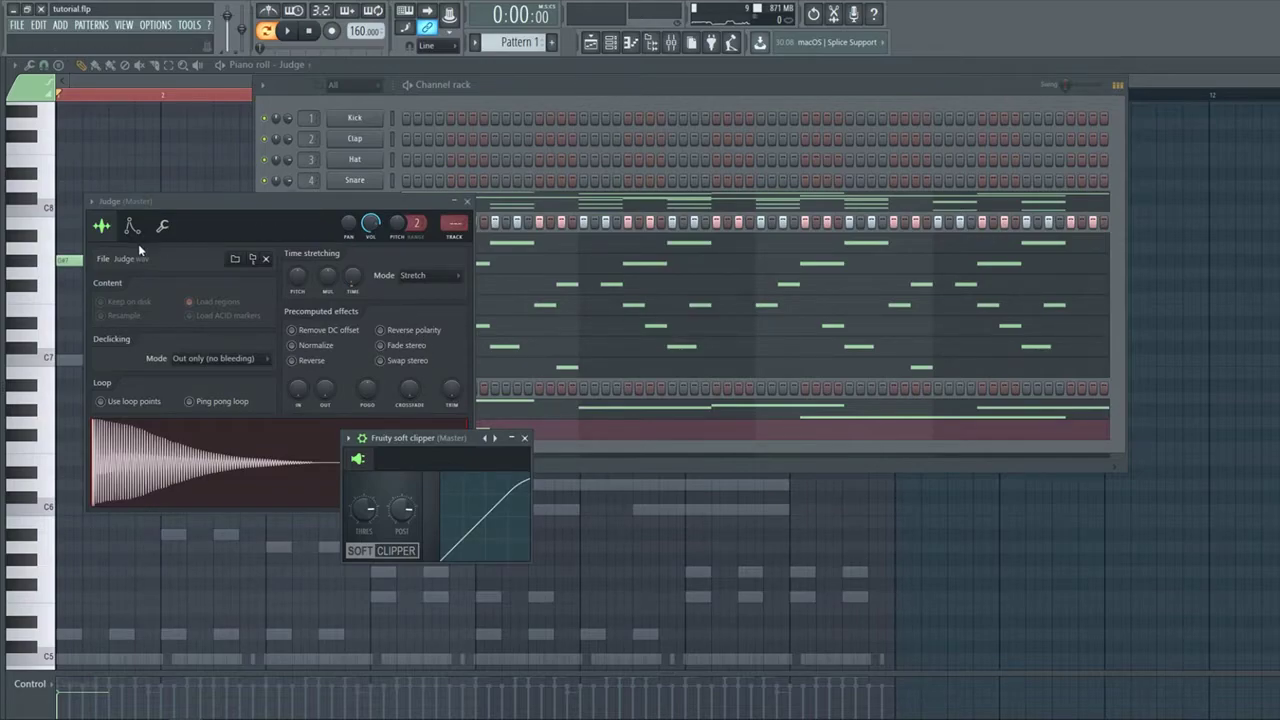
{"action": "left_click", "coordinate": [132, 227]}
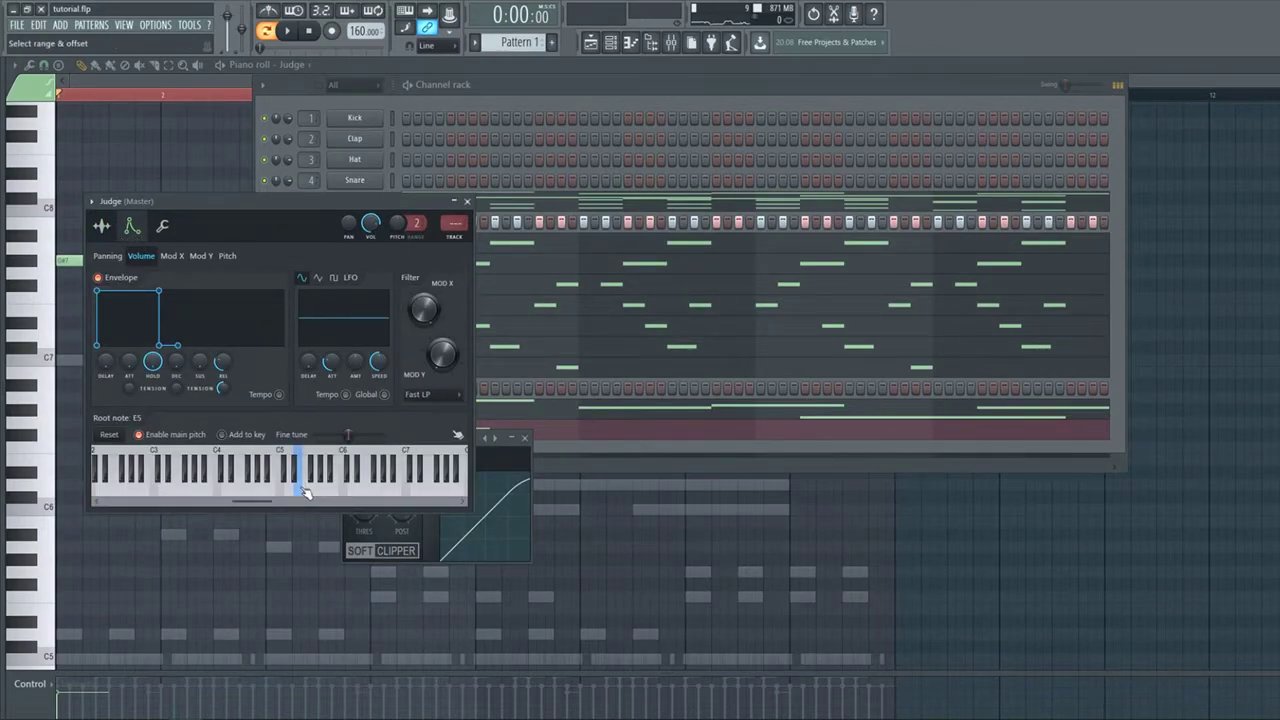
{"action": "right_click", "coordinate": [614, 586]}
Extend Judge's first G#7 note and add a second G#7 directly after it, starting at step 13 of bar 1.
{"action": "key", "text": "space"}
{"action": "key", "text": "space"}
{"action": "left_click", "coordinate": [118, 272]}
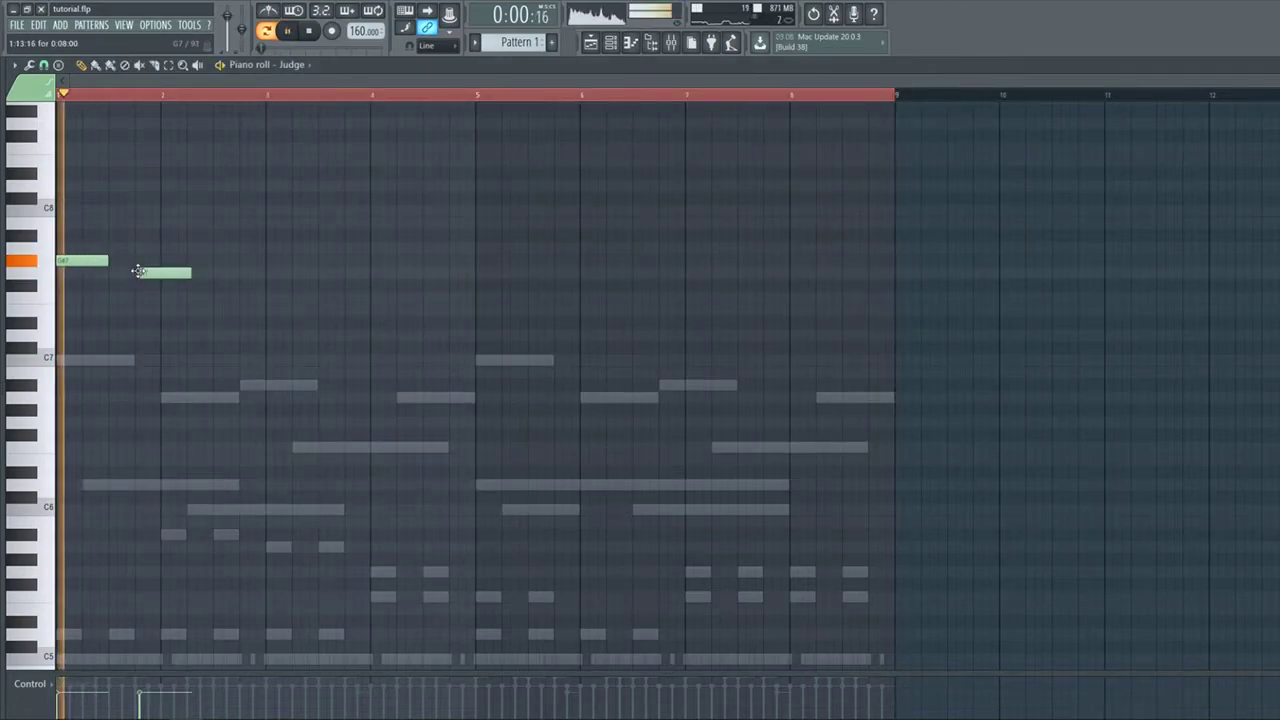
{"action": "left_click_drag", "start_coordinate": [139, 250], "coordinate": [135, 260]}
{"action": "key", "text": "space"}
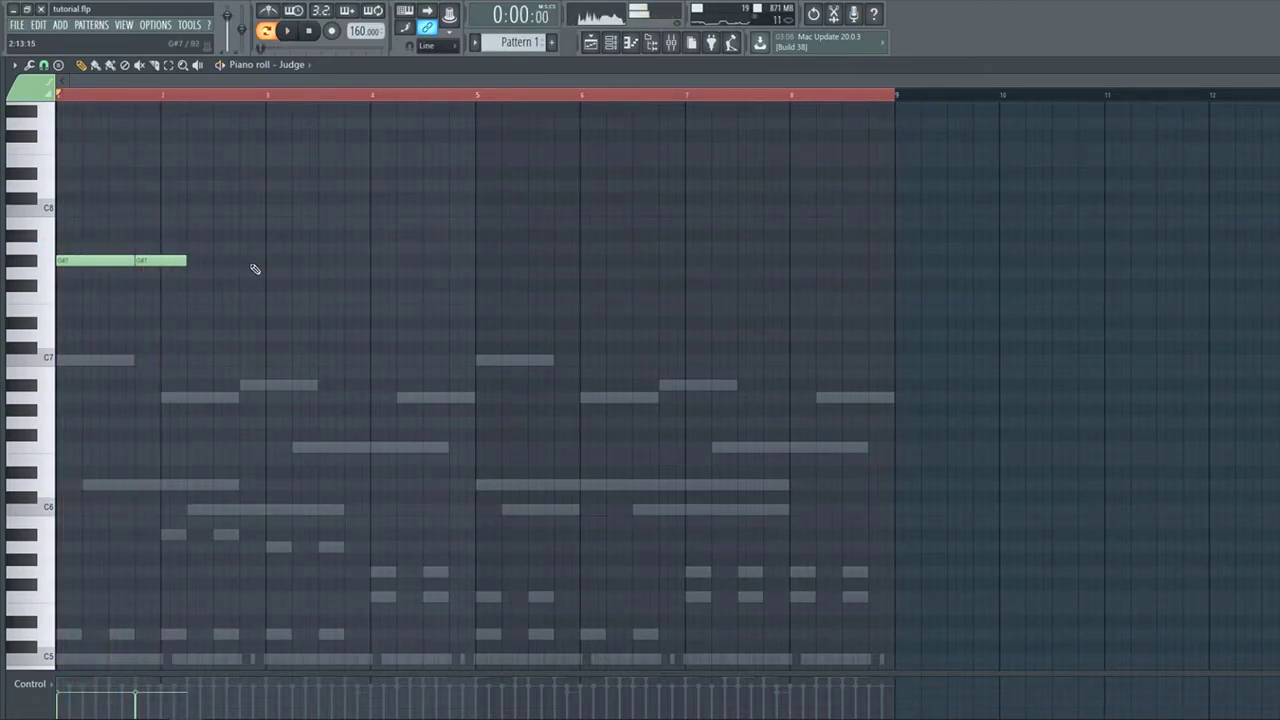
Add two more back-to-back G#7 notes to the Judge line, filling it to the end of bar 2.
{"action": "key", "text": "space"}
{"action": "left_click_drag", "start_coordinate": [272, 260], "coordinate": [215, 259]}
{"action": "key", "text": "space"}
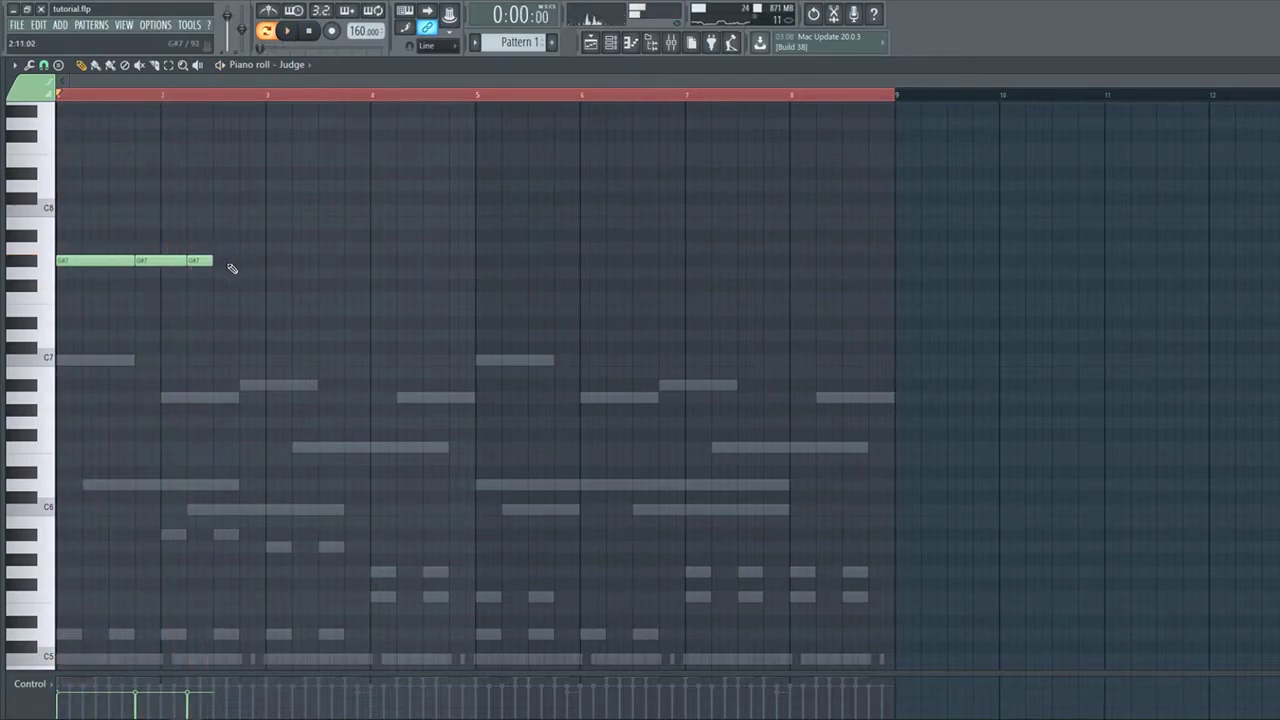
{"action": "key", "text": "space"}
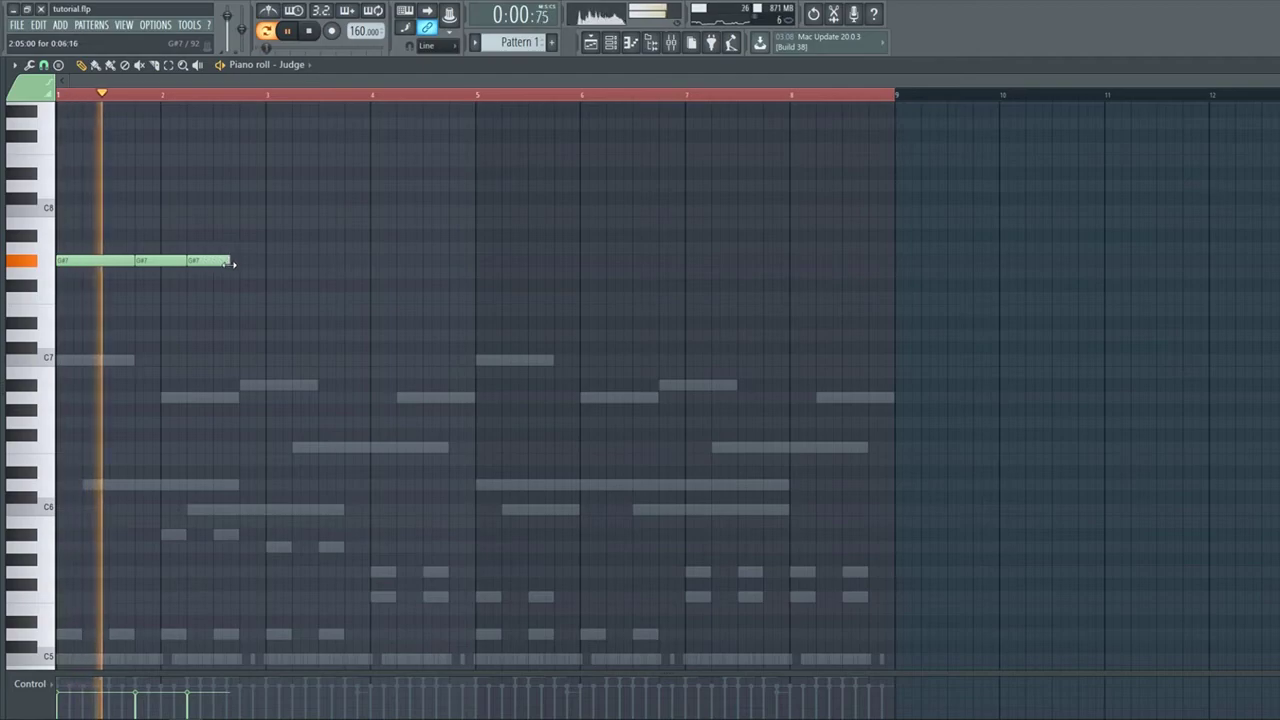
{"action": "key", "text": "ctrl+z"}
{"action": "key", "text": "space"}
{"action": "key", "text": "space"}
{"action": "left_click_drag", "start_coordinate": [271, 261], "coordinate": [266, 261]}
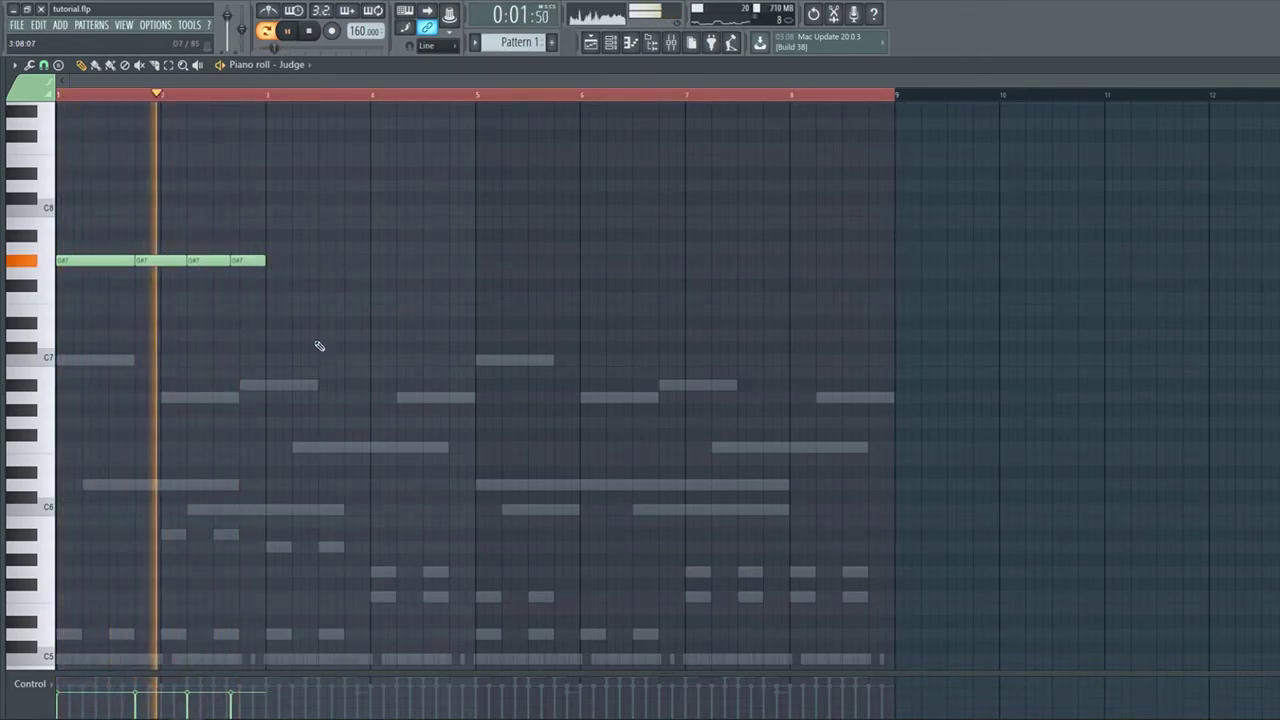
Add two consecutive E7 notes of equal length to the Judge line, starting at bar 3.
{"action": "left_click", "coordinate": [268, 332]}
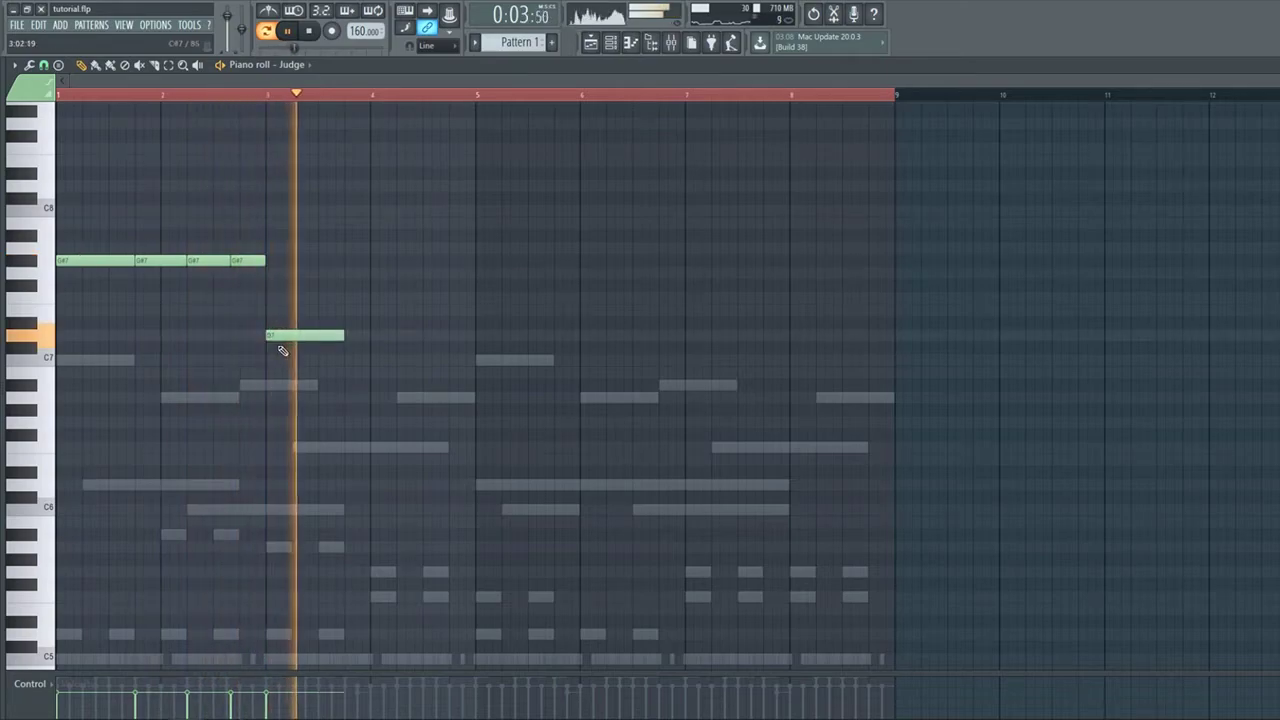
{"action": "left_click_drag", "start_coordinate": [286, 332], "coordinate": [286, 306]}
{"action": "key", "text": "space"}
{"action": "key", "text": "space"}
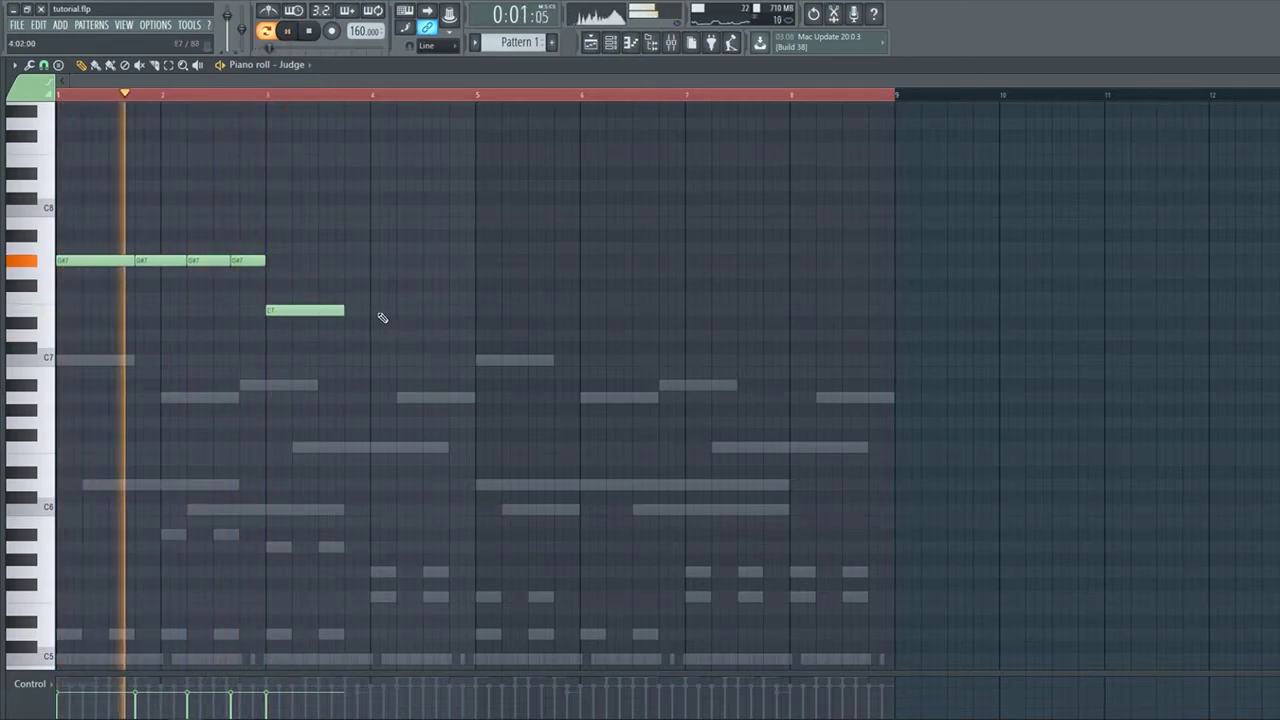
{"action": "left_click", "coordinate": [357, 310]}
{"action": "left_click_drag", "start_coordinate": [357, 310], "coordinate": [343, 307]}
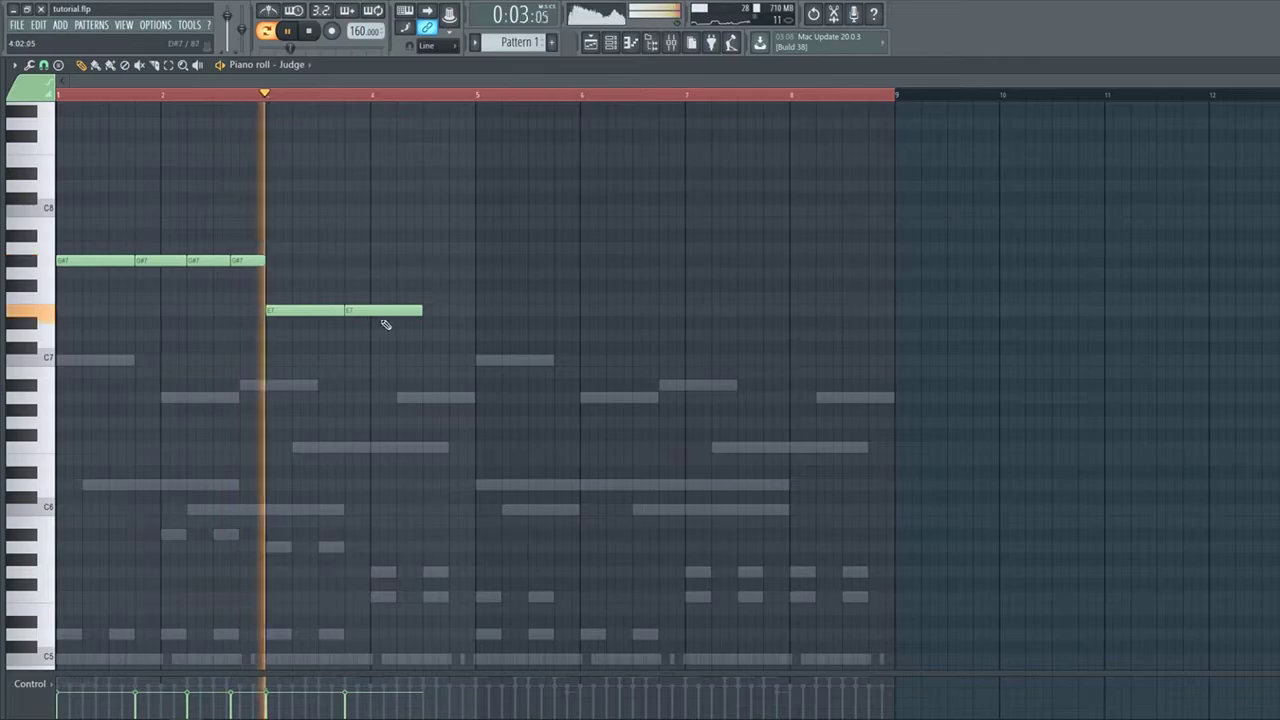
Shorten the second E7 note and add two more E7 notes that fill the line to the end of bar 4.
{"action": "key", "text": "space"}
{"action": "left_click_drag", "start_coordinate": [420, 308], "coordinate": [399, 305]}
{"action": "key", "text": "space"}
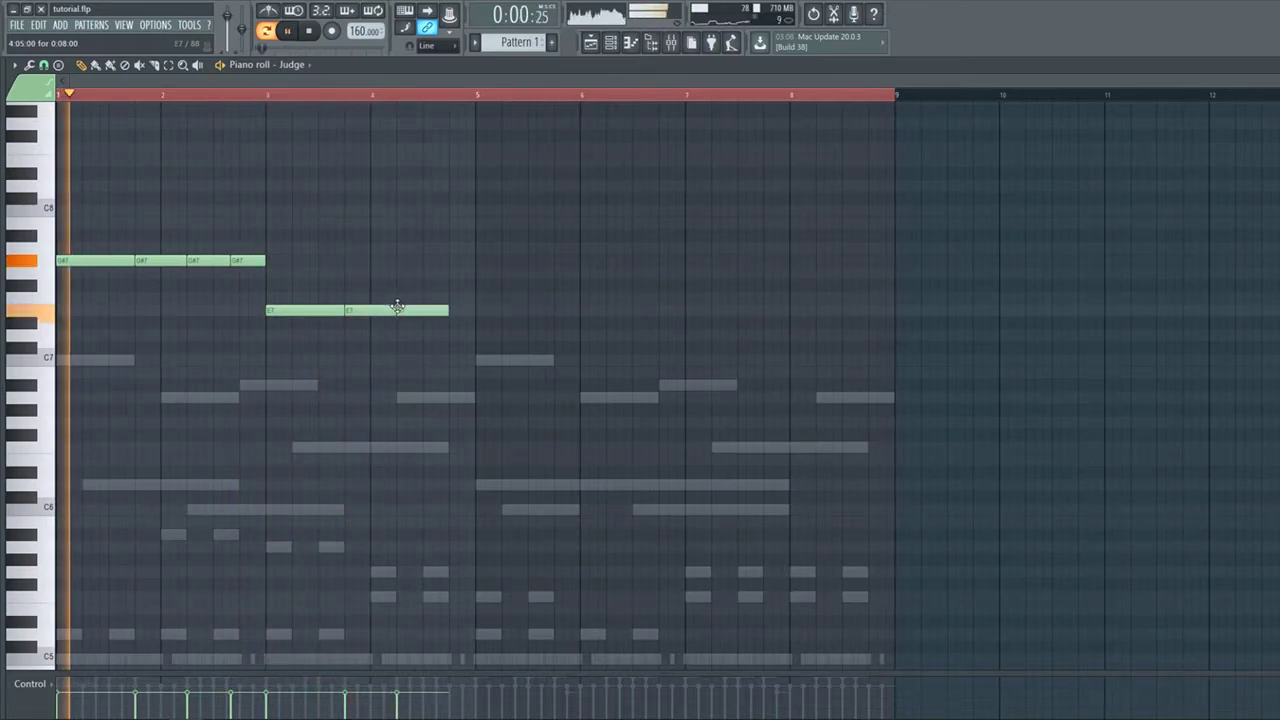
{"action": "left_click", "coordinate": [454, 310]}
{"action": "left_click_drag", "start_coordinate": [498, 310], "coordinate": [472, 298]}
{"action": "key", "text": "space"}
Duplicate the four-bar Judge phrase into bars 5 to 8, start its last E7 note slightly earlier, and play it back.
{"action": "left_click_drag", "start_coordinate": [540, 380], "coordinate": [58, 230]}
{"action": "key", "text": "ctrl+b"}
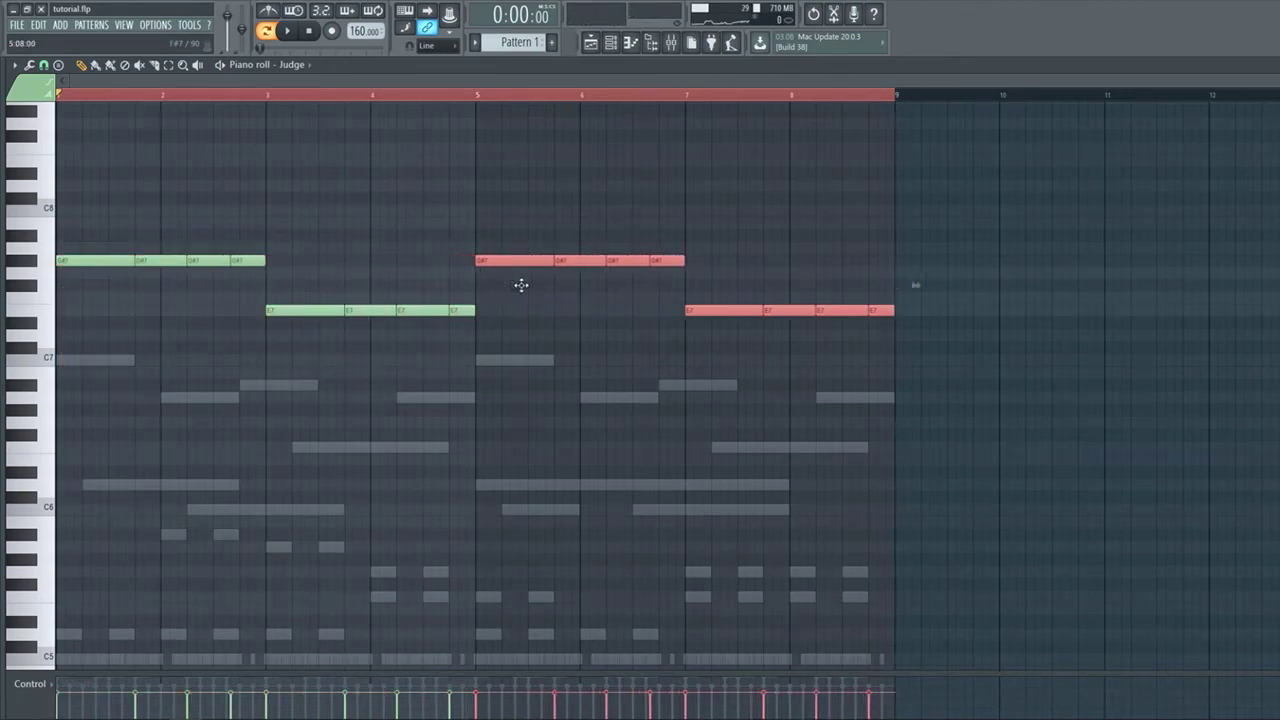
{"action": "right_click", "coordinate": [567, 402]}
{"action": "key", "text": "space"}
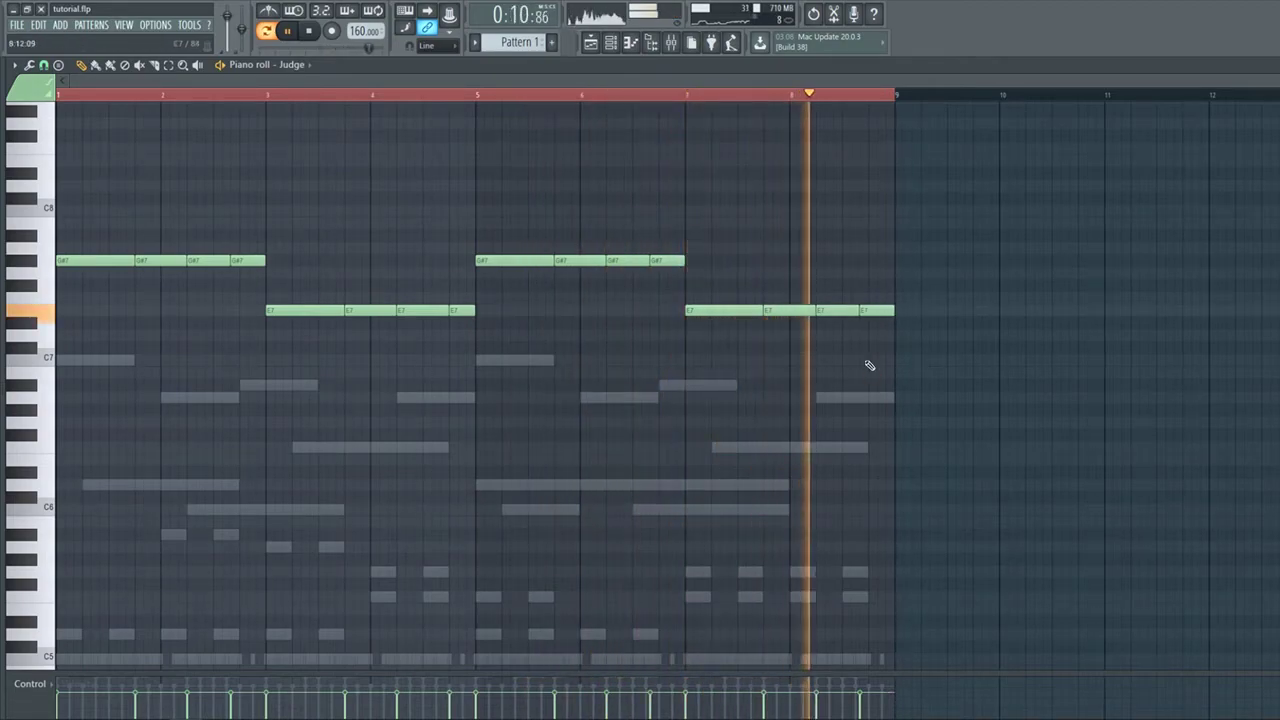
{"action": "key", "text": "space"}
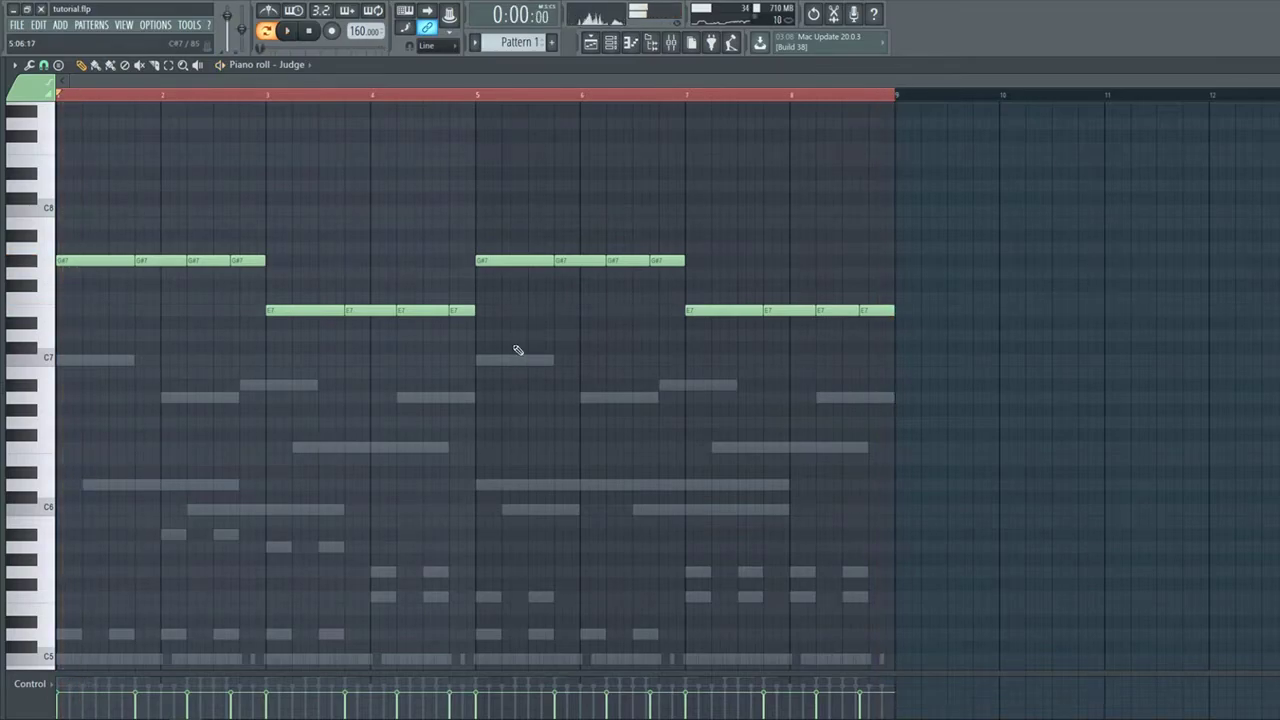
Raise the velocity of all Judge notes to maximum and transpose them down two octaves.
{"action": "scroll", "coordinate": [518, 349], "scroll_direction": "up", "scroll_amount": 1}
{"action": "key", "text": "ctrl+a"}
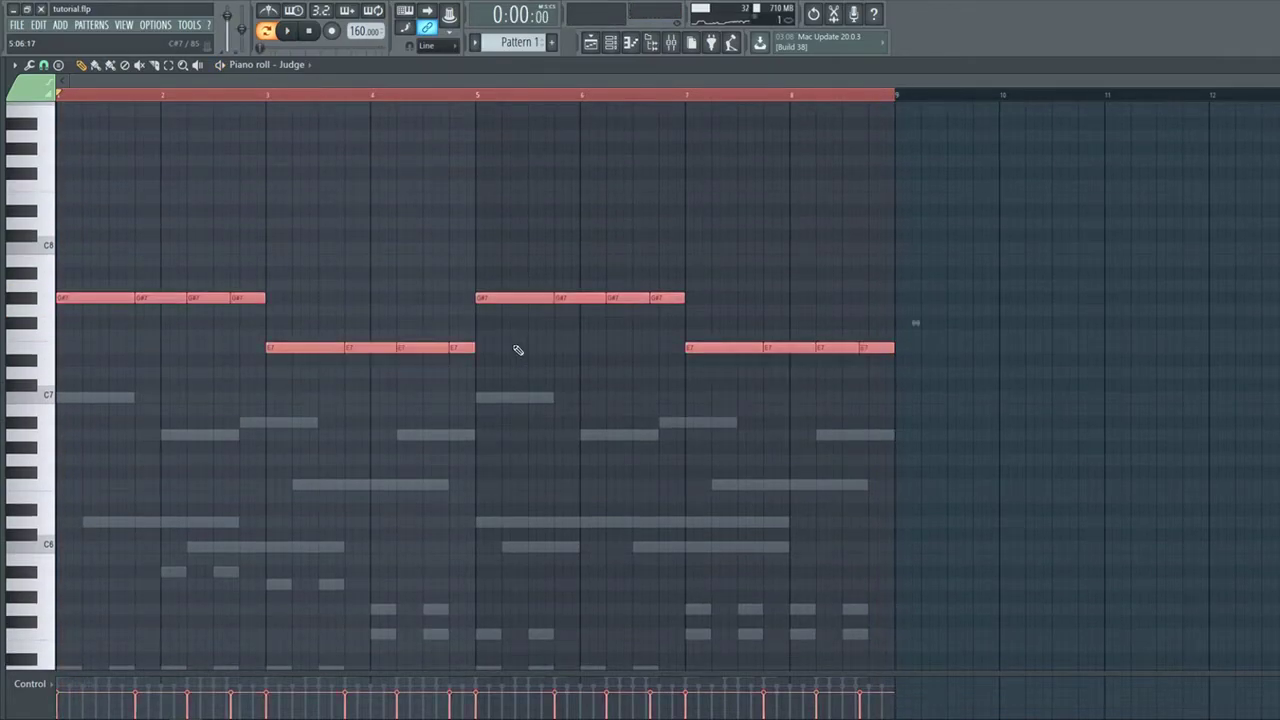
{"action": "scroll", "coordinate": [518, 349], "scroll_direction": "up", "scroll_amount": 4}
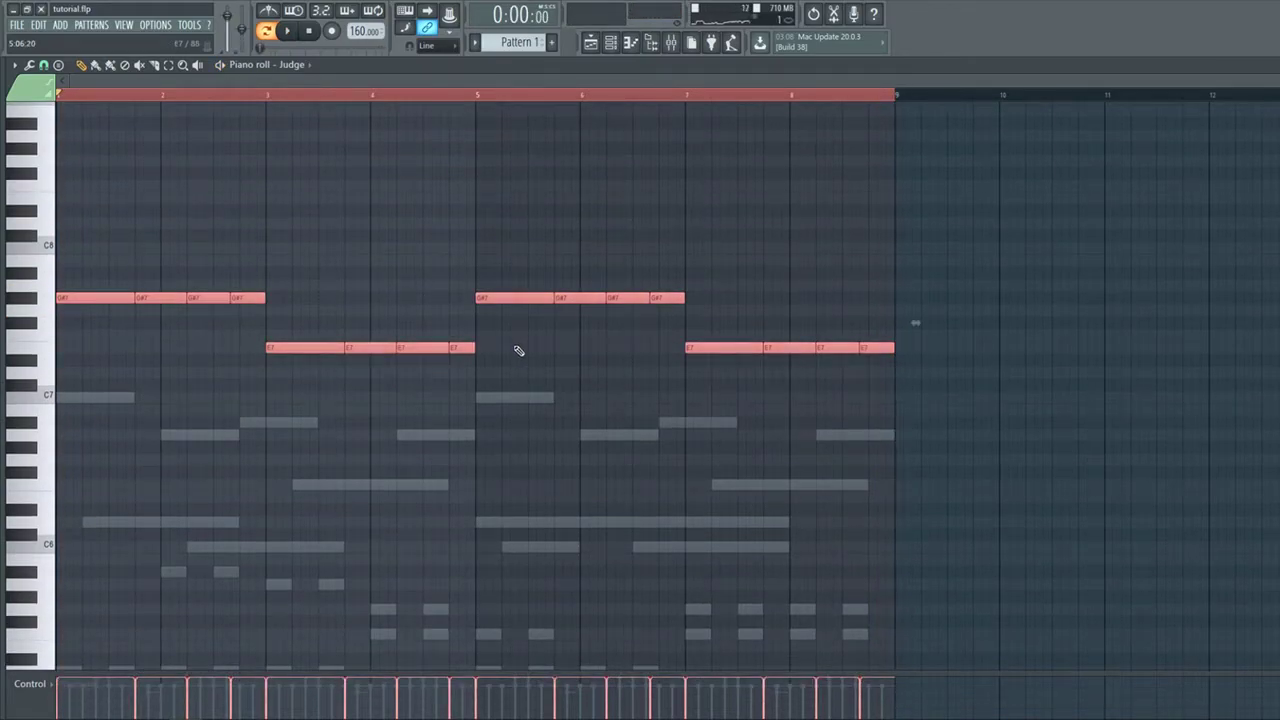
{"action": "key", "text": "ctrl+Down"}
{"action": "key", "text": "ctrl+Down"}
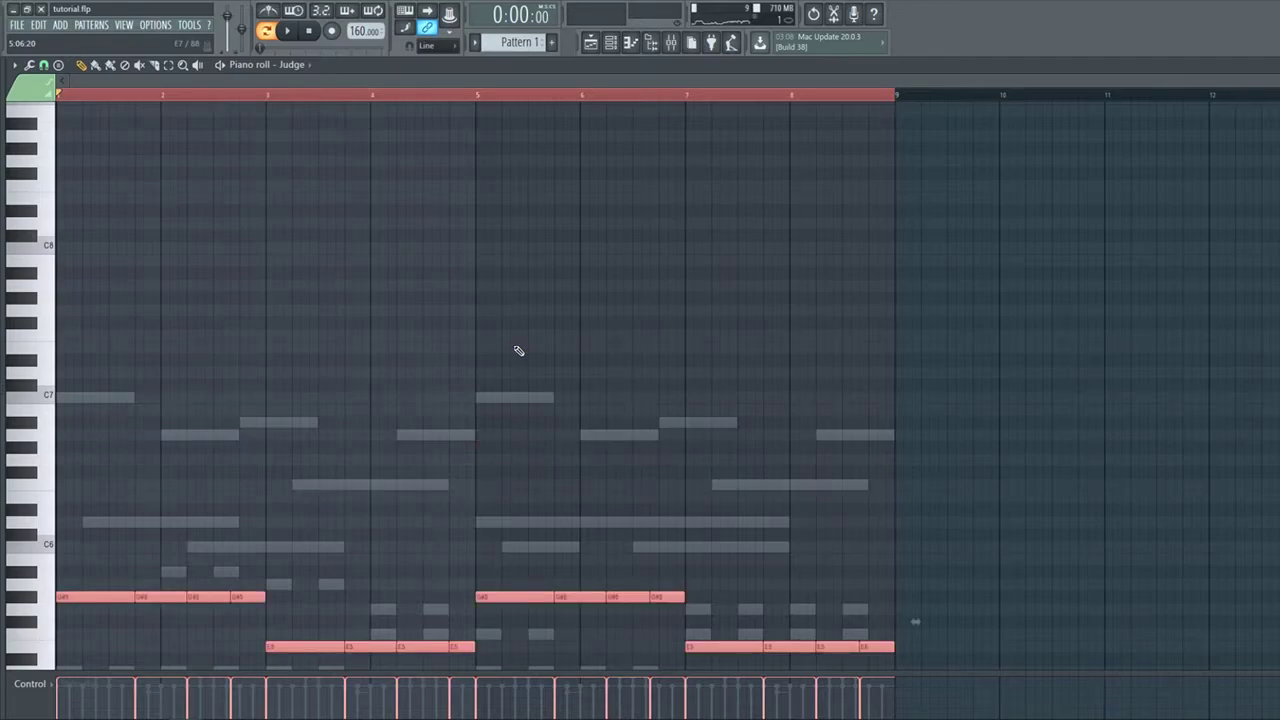
Move the last Judge note of bar 4 up one octave to E6 and play the pattern.
{"action": "scroll", "coordinate": [518, 350], "scroll_direction": "down", "scroll_amount": 3}
{"action": "right_click", "coordinate": [435, 344]}
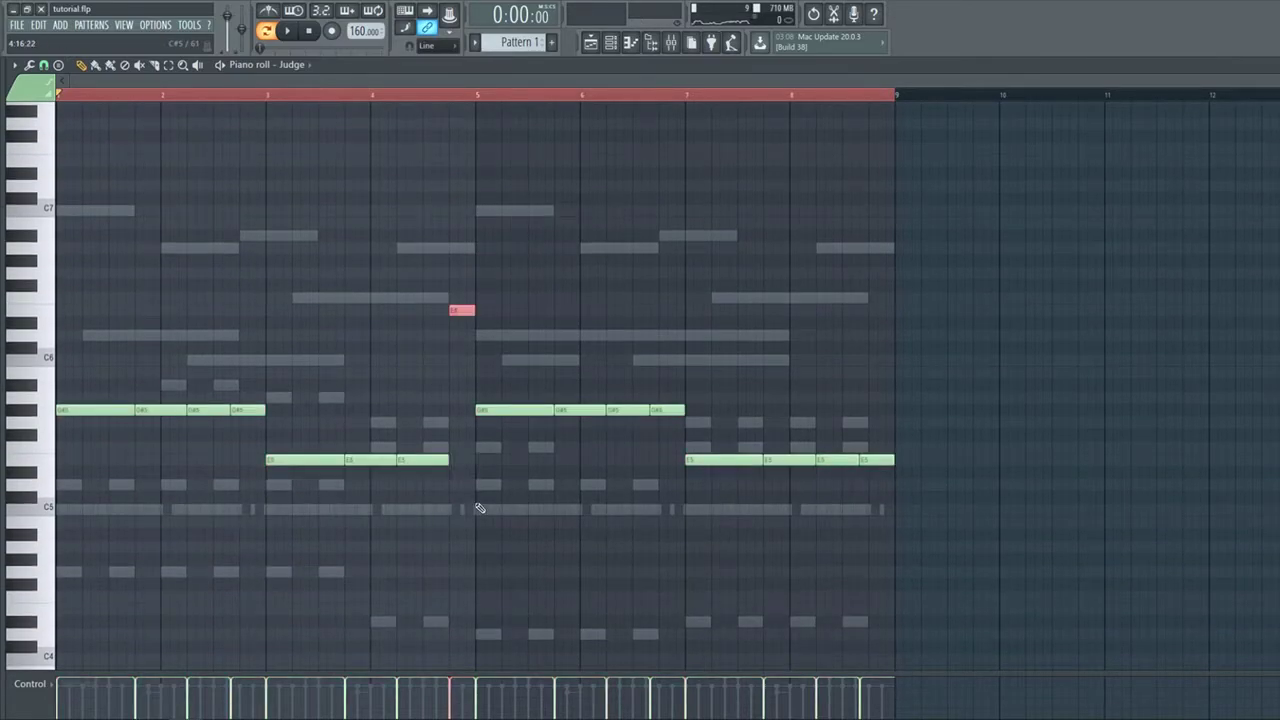
{"action": "key", "text": "space"}
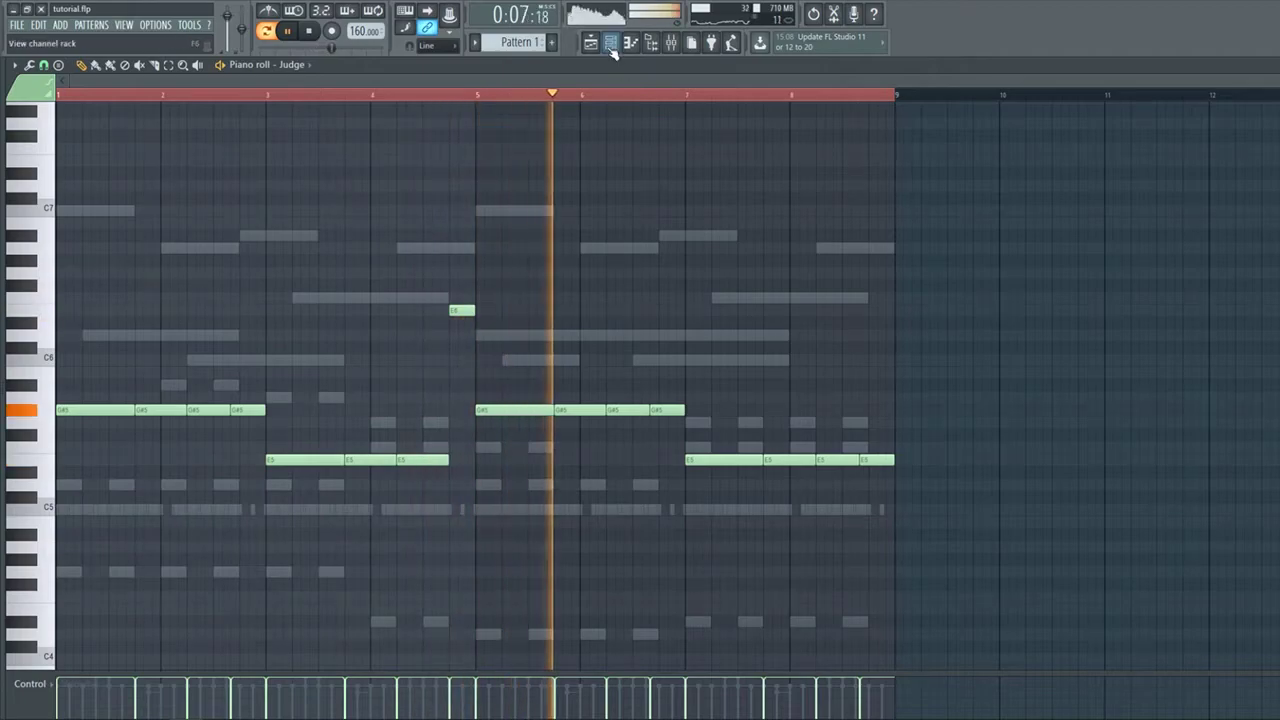
Slightly lengthen the release of the Judge channel's volume envelope while the pattern plays.
{"action": "key", "text": "F6"}
{"action": "left_click", "coordinate": [355, 429]}
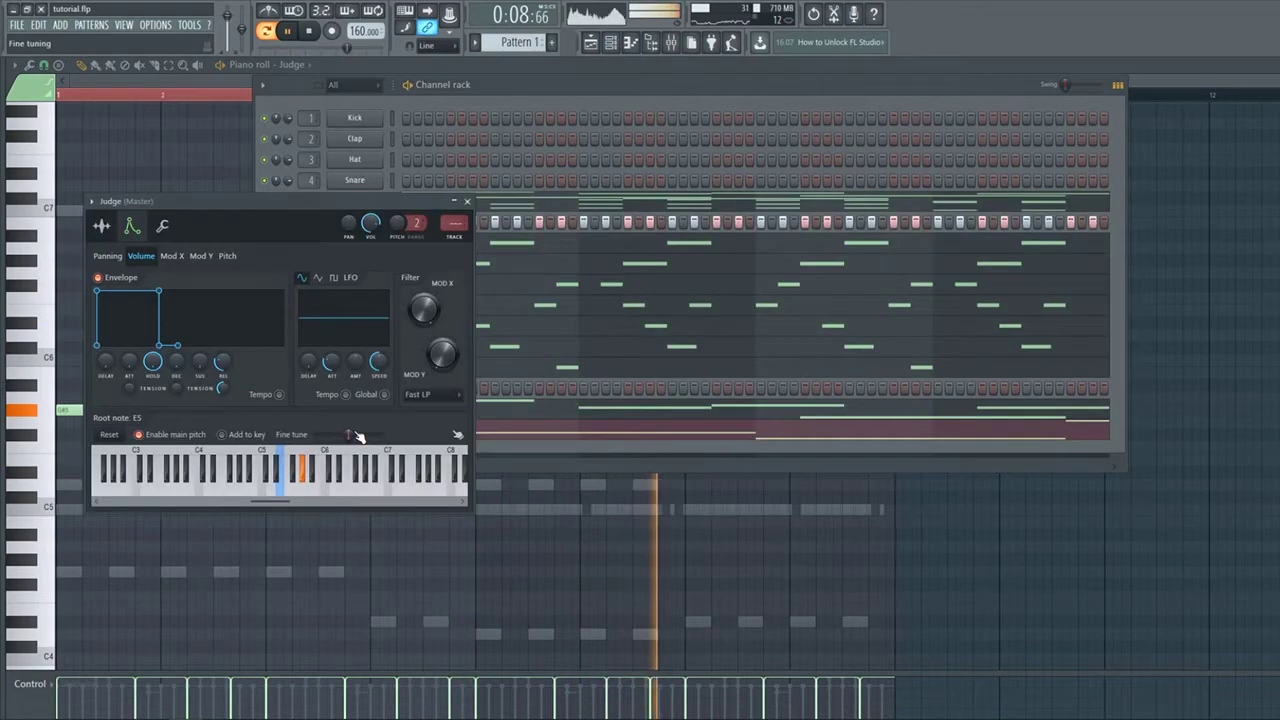
{"action": "left_click", "coordinate": [101, 226]}
{"action": "left_click", "coordinate": [131, 227]}
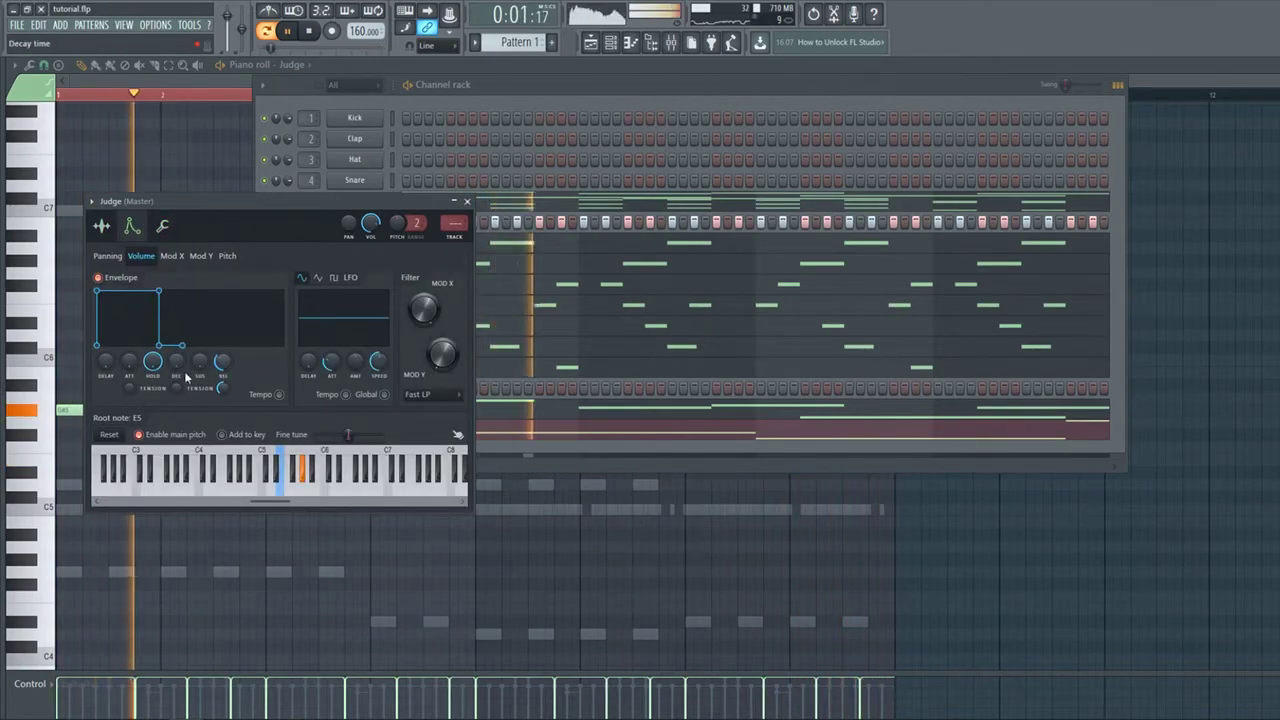
{"action": "right_click", "coordinate": [362, 597]}
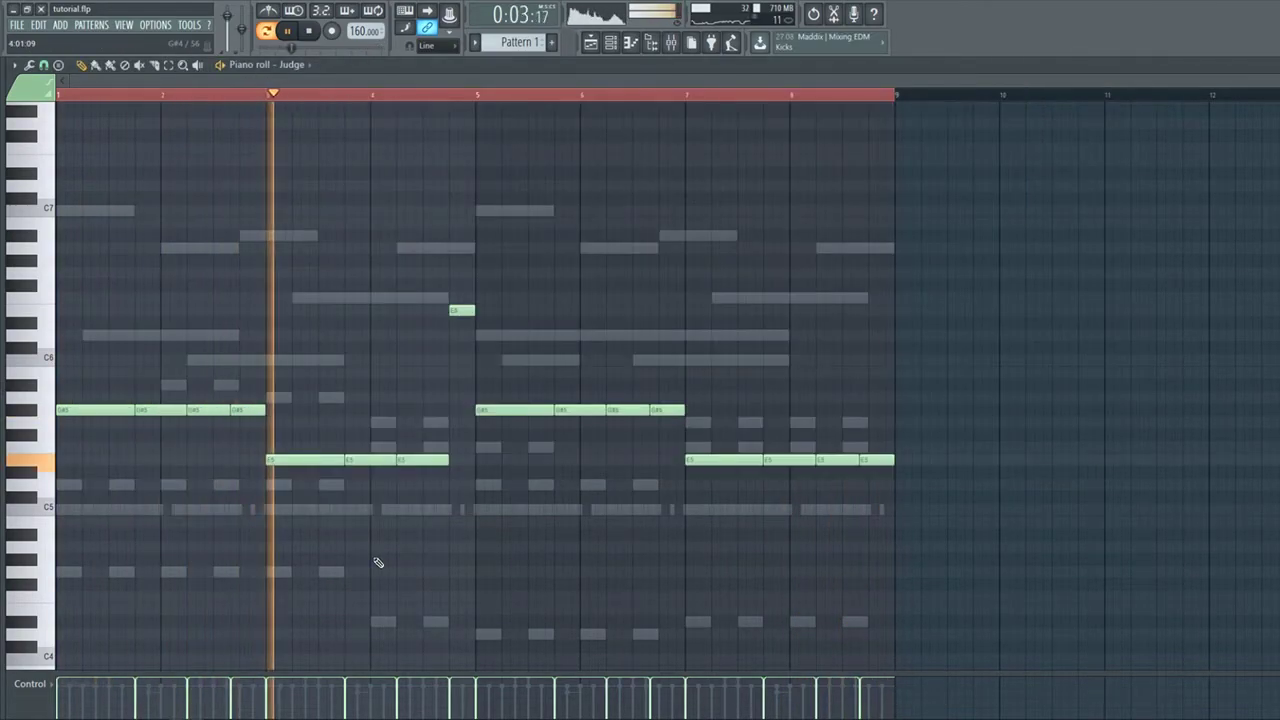
Place Pattern 1 on Track 1 of the playlist at bar 1 and repeat it back to back up to bar 89.
{"action": "left_click", "coordinate": [591, 45]}
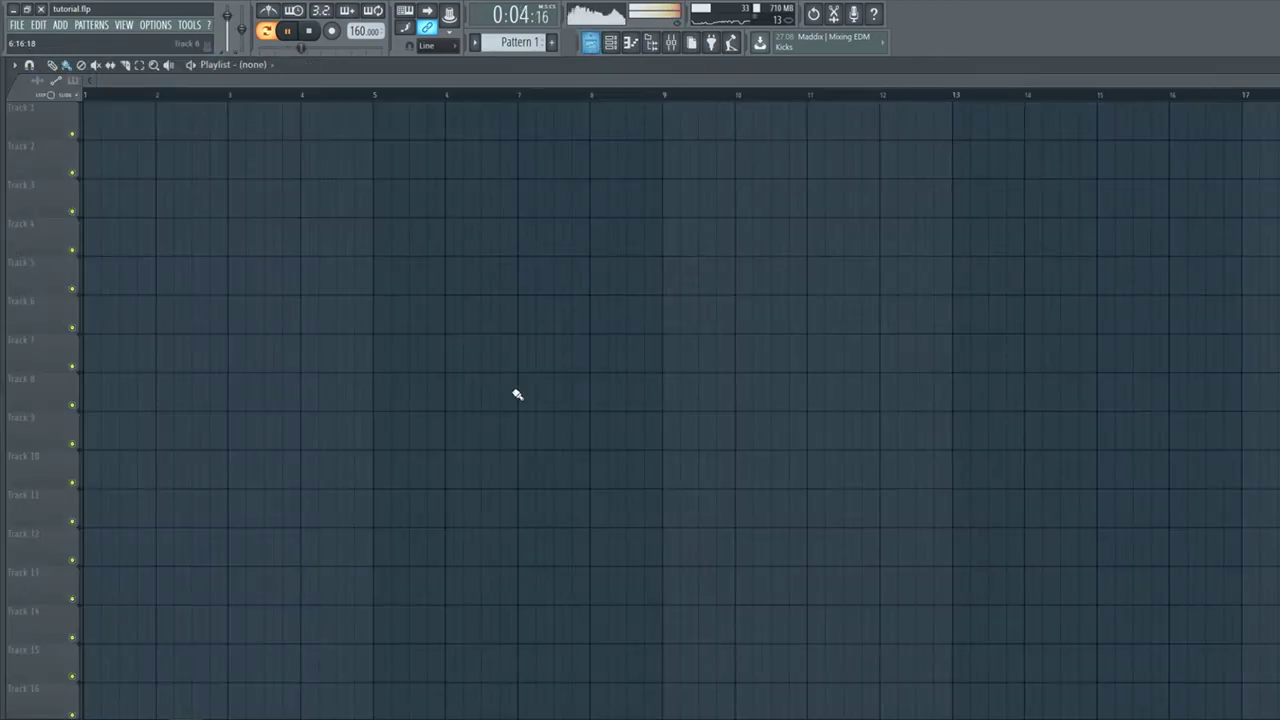
{"action": "left_click", "coordinate": [90, 115]}
{"action": "key", "text": "ctrl+a"}
{"action": "key", "text": "ctrl+b"}
{"action": "key", "text": "ctrl+b"}
{"action": "key", "text": "ctrl+b"}
{"action": "key", "text": "ctrl+b"}
{"action": "key", "text": "ctrl+b"}
{"action": "key", "text": "ctrl+b"}
{"action": "key", "text": "ctrl+b"}
{"action": "key", "text": "ctrl+b"}
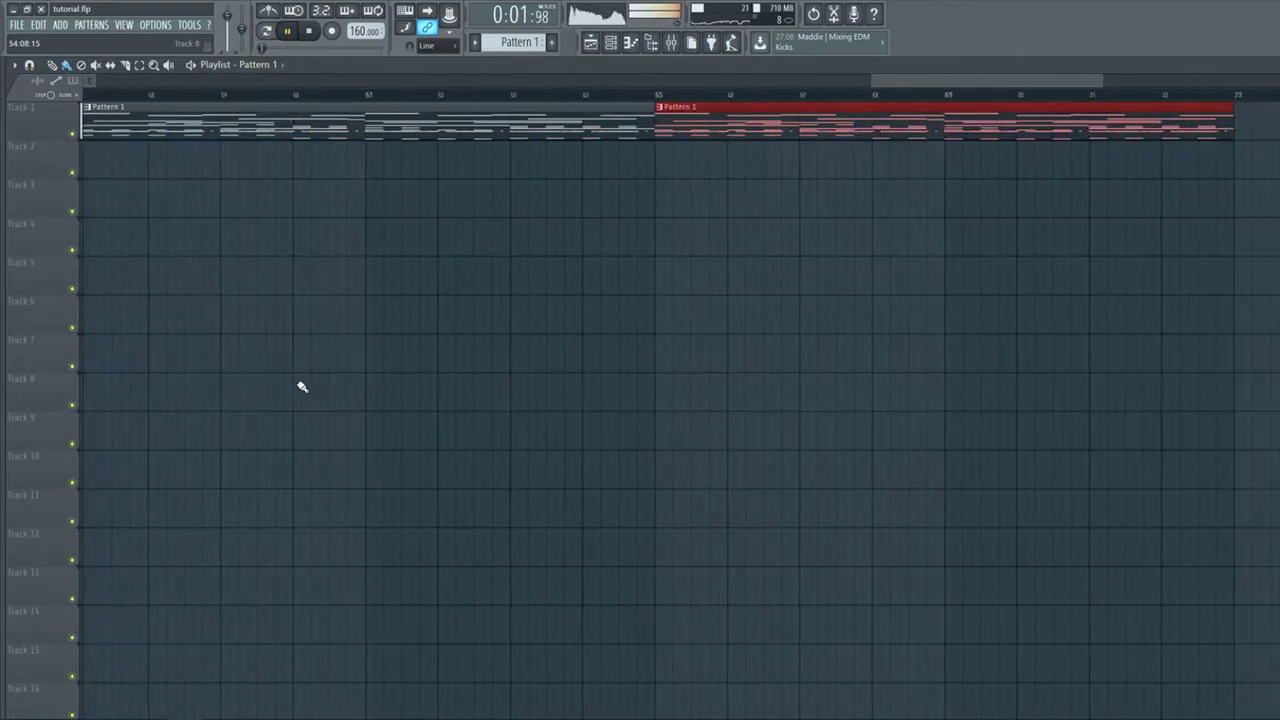
{"action": "scroll", "coordinate": [302, 387], "scroll_direction": "down", "scroll_amount": 5}
{"action": "key", "text": "ctrl+b"}
{"action": "scroll", "coordinate": [518, 388], "scroll_direction": "down", "scroll_amount": 1}
{"action": "key", "text": "ctrl+d"}
{"action": "scroll", "coordinate": [594, 86], "scroll_direction": "right", "scroll_amount": 6}
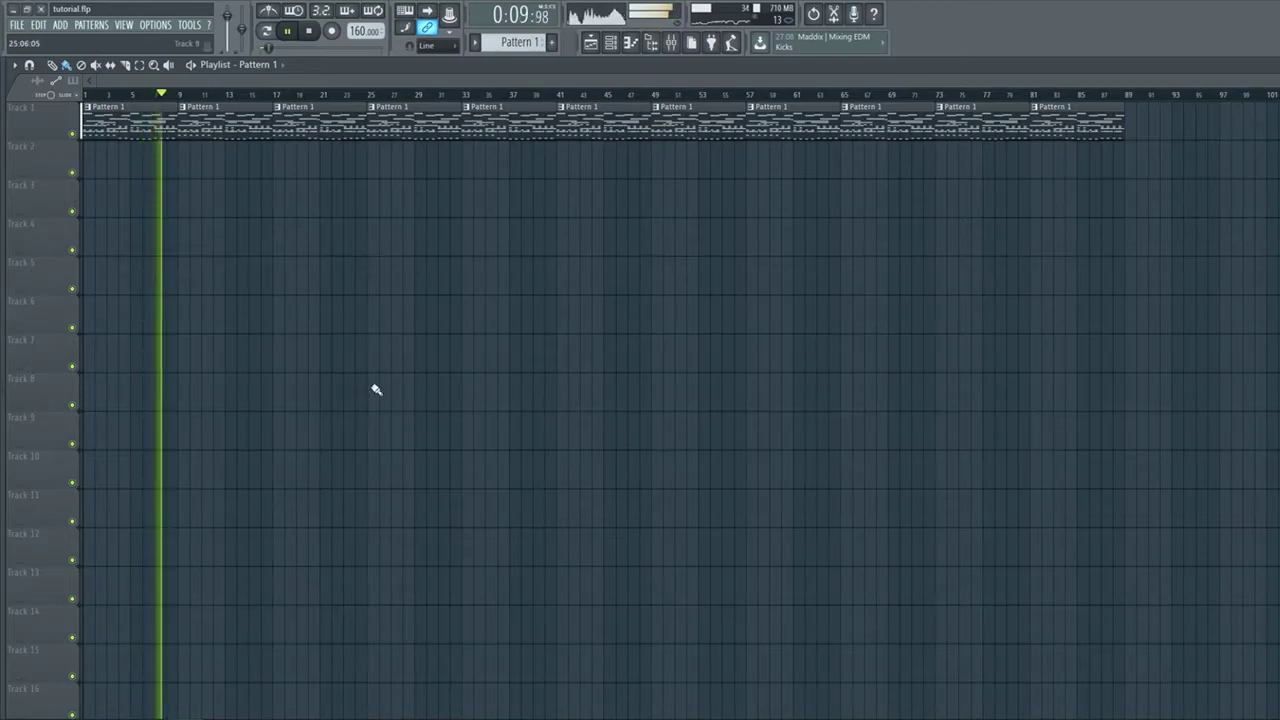
Add the JBAND$ CRASH 2 sample to Track 5 of the playlist around bar 13 and stop playback.
{"action": "left_click_drag", "start_coordinate": [1278, 500], "coordinate": [224, 270]}
{"action": "key", "text": "space"}
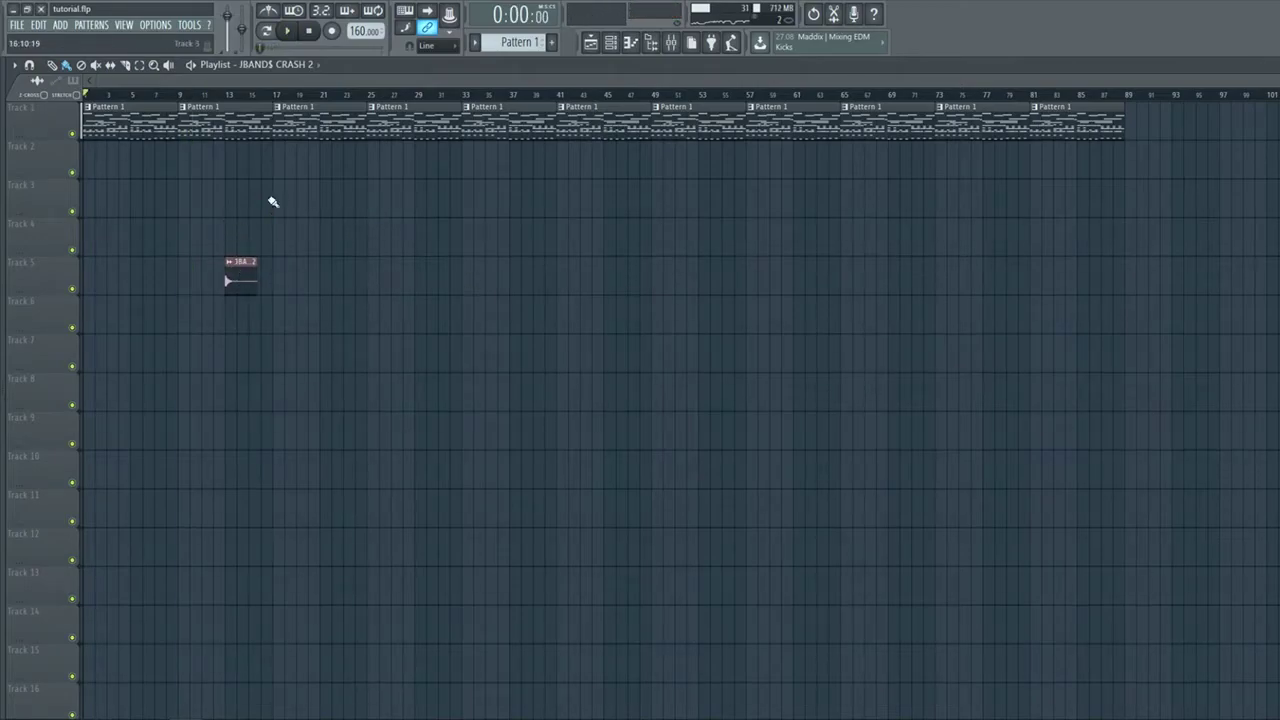
Make the first Pattern 1 clip unique and cut the hi-hat, clap and open hat notes from the new pattern.
{"action": "left_click", "coordinate": [88, 107]}
{"action": "left_click", "coordinate": [136, 198]}
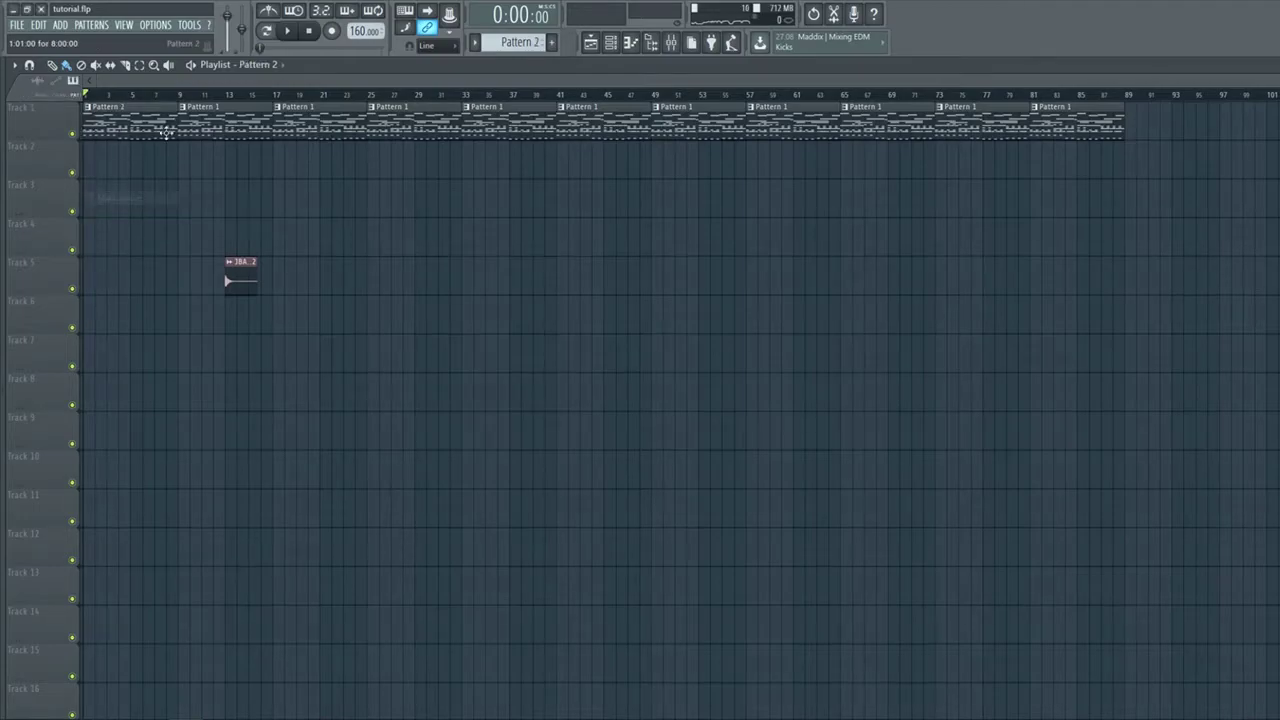
{"action": "left_click", "coordinate": [611, 42]}
{"action": "right_click", "coordinate": [360, 222]}
{"action": "left_click", "coordinate": [522, 225]}
{"action": "right_click", "coordinate": [360, 243]}
{"action": "left_click", "coordinate": [522, 246]}
{"action": "right_click", "coordinate": [360, 264]}
{"action": "left_click", "coordinate": [522, 266]}
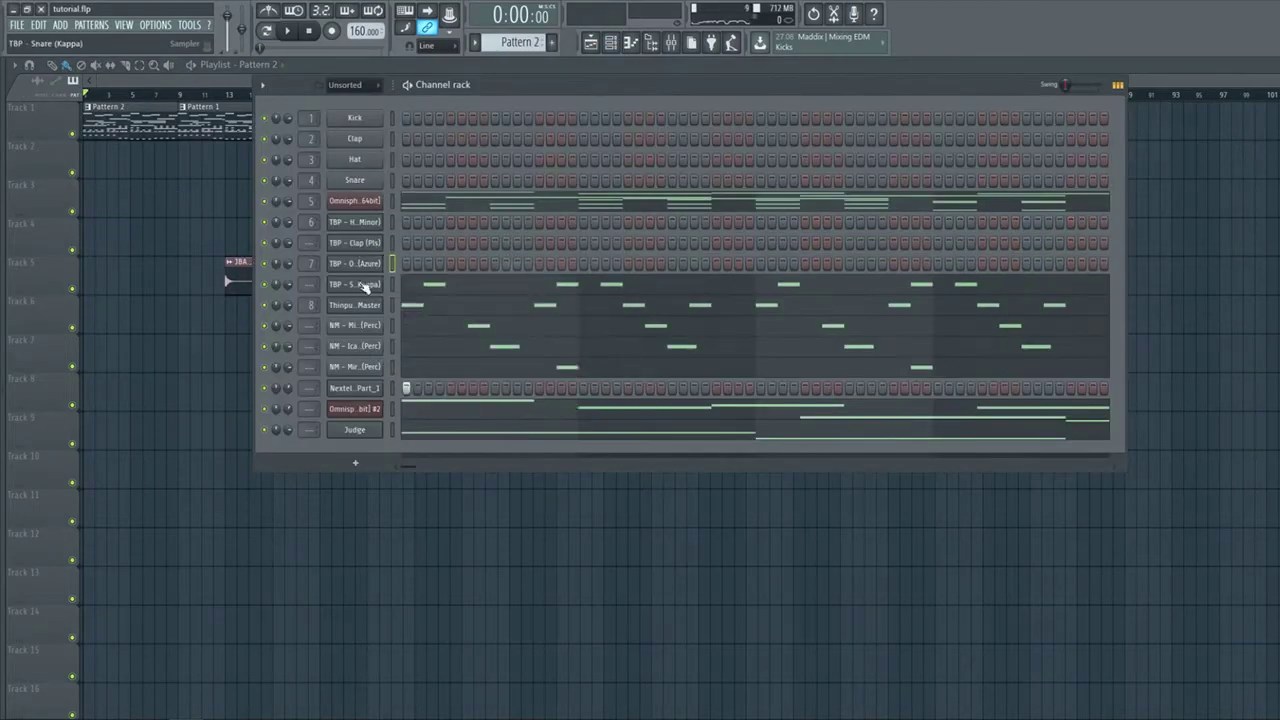
{"action": "right_click", "coordinate": [360, 284]}
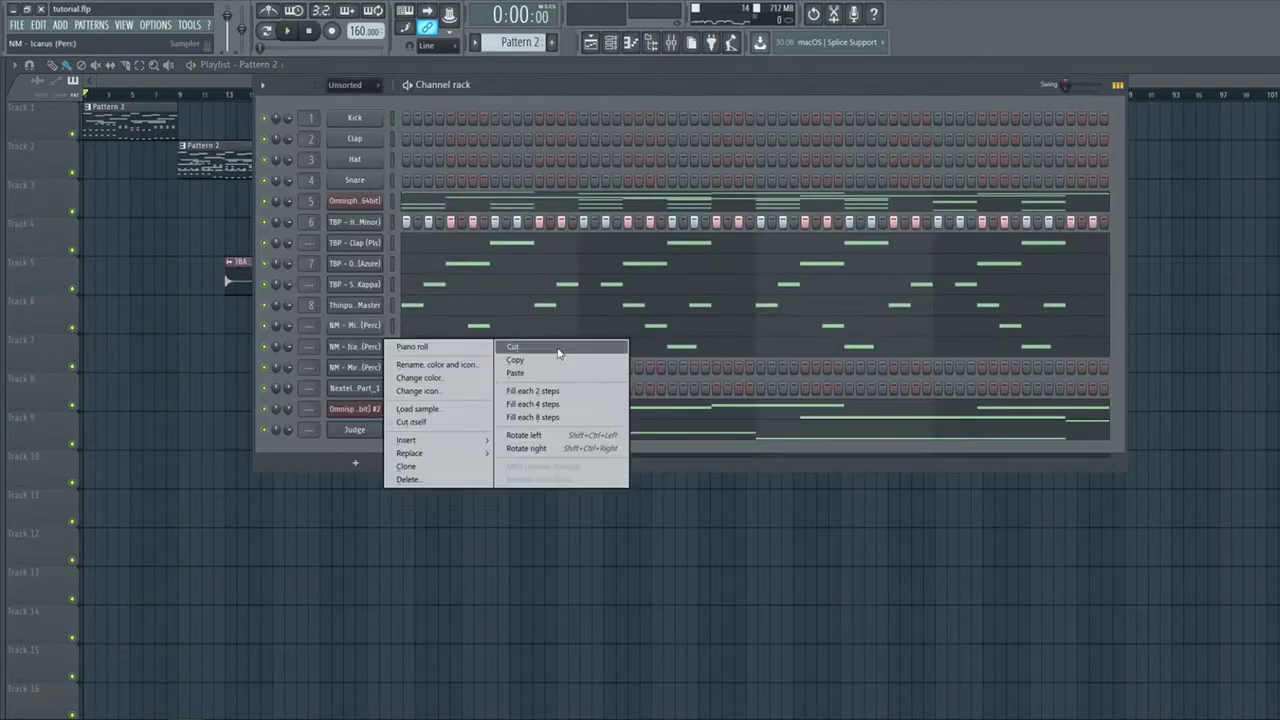
{"action": "left_click", "coordinate": [533, 431]}
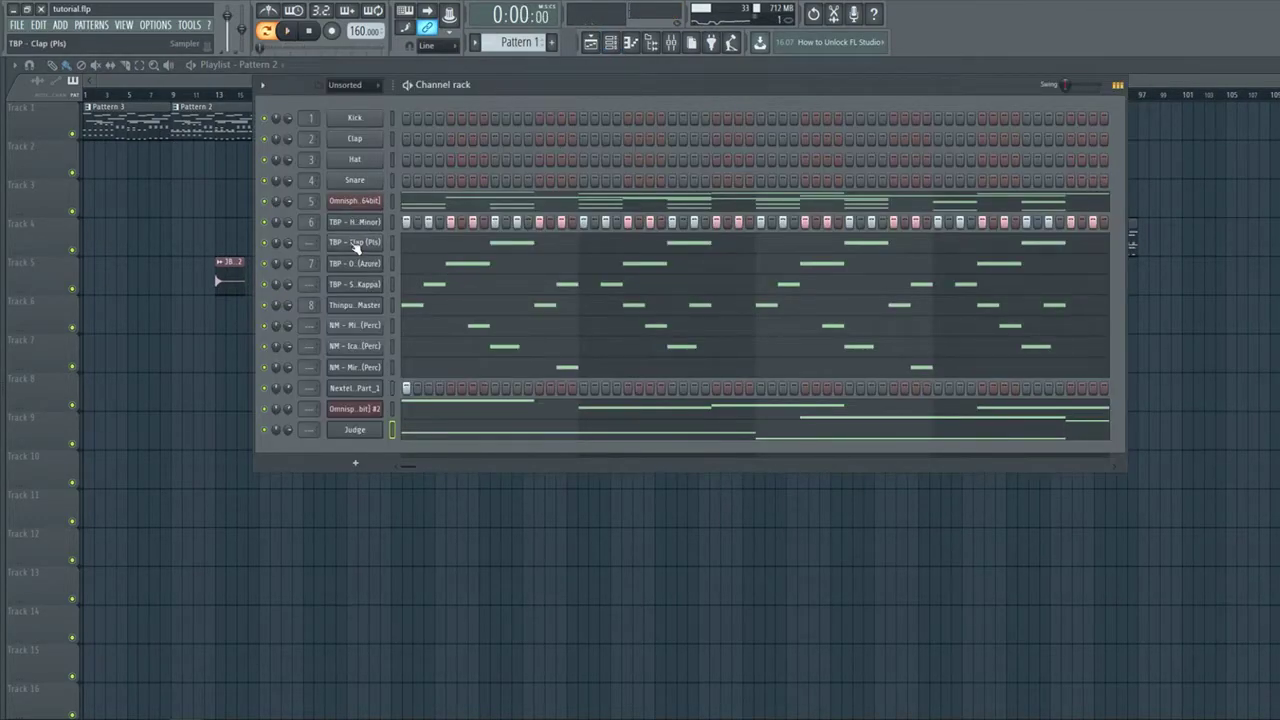
Route the TBP Clap, TBP Snare, NM Mink and NM Icarus channels to mixer tracks 9 to 12.
{"action": "left_click", "coordinate": [355, 246]}
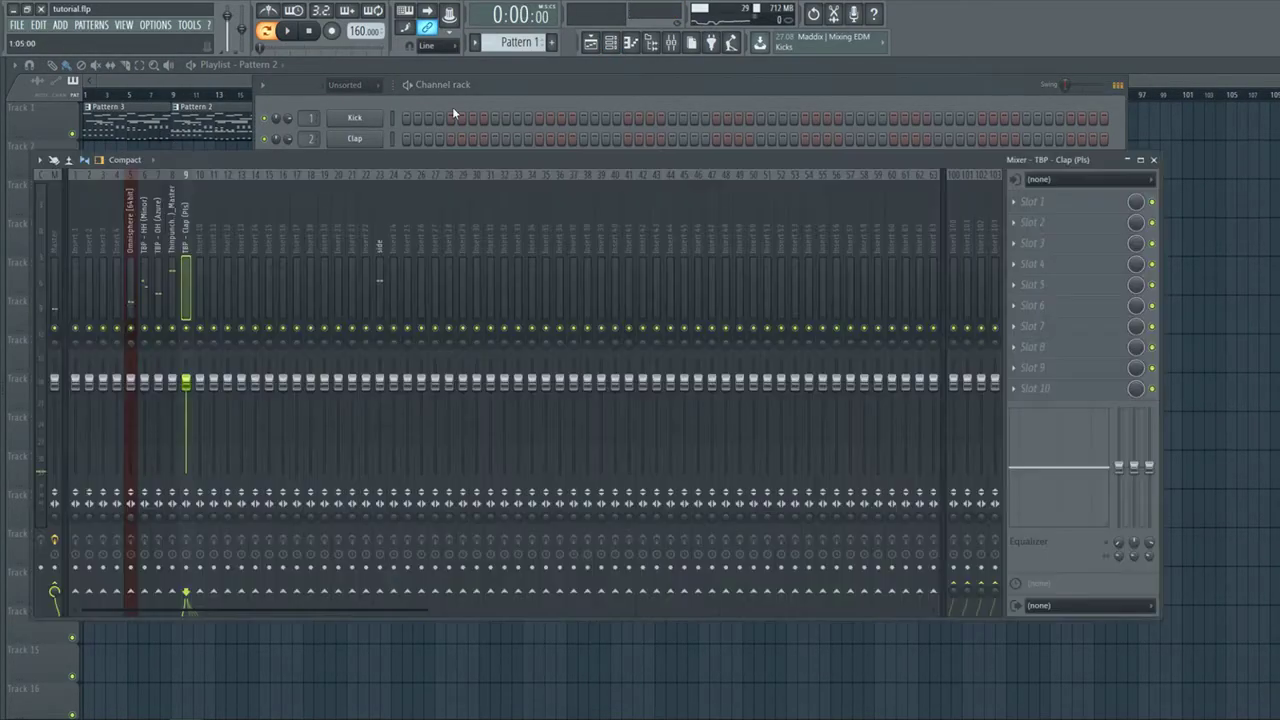
{"action": "left_click", "coordinate": [452, 106]}
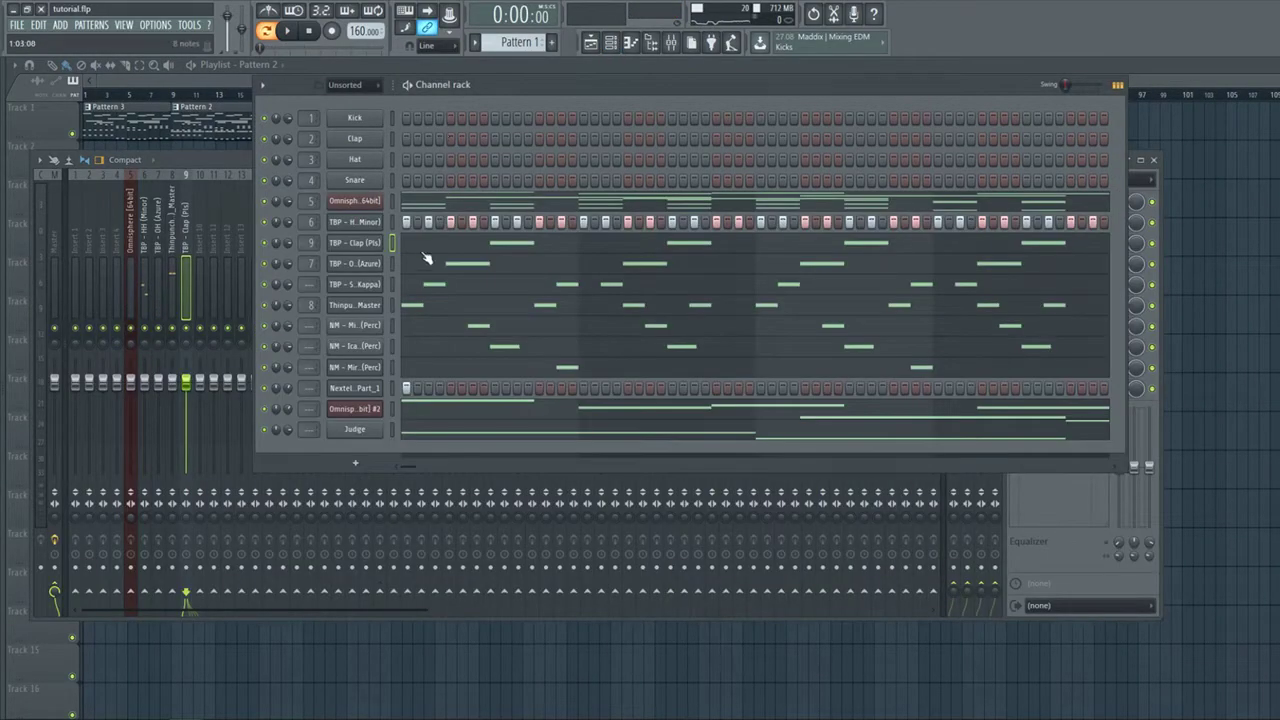
{"action": "left_click", "coordinate": [355, 284]}
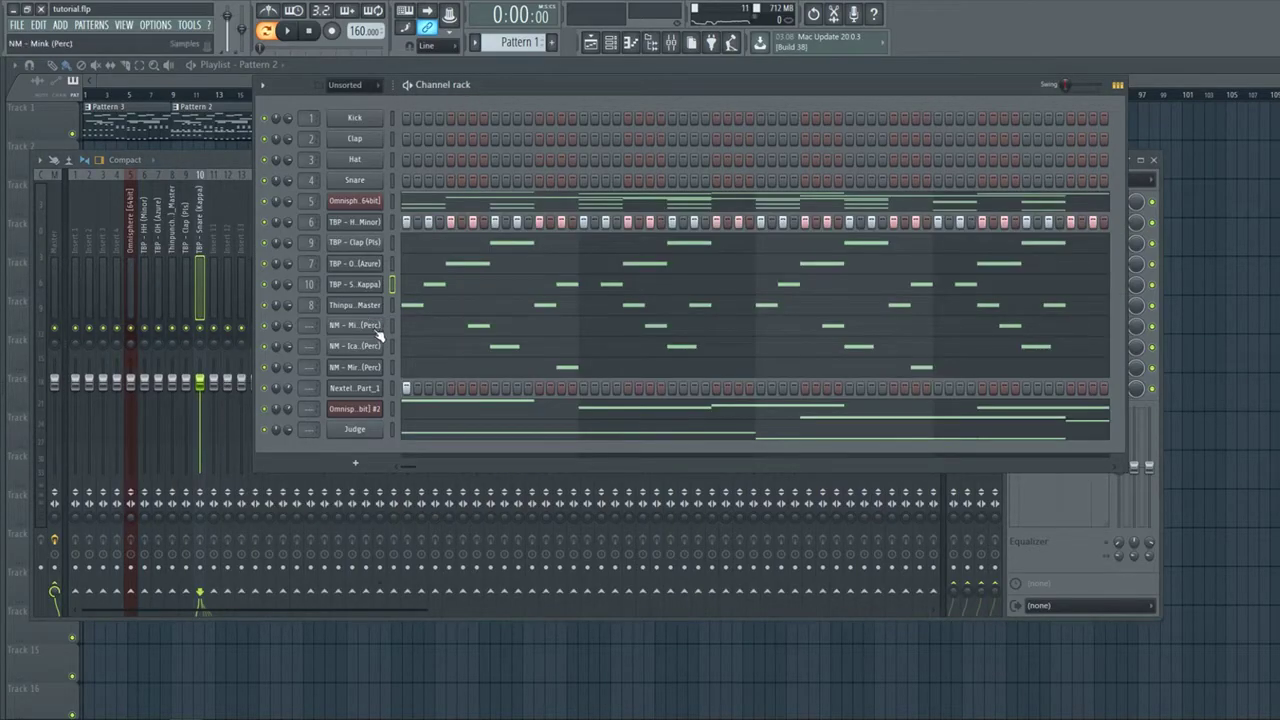
{"action": "left_click", "coordinate": [376, 328]}
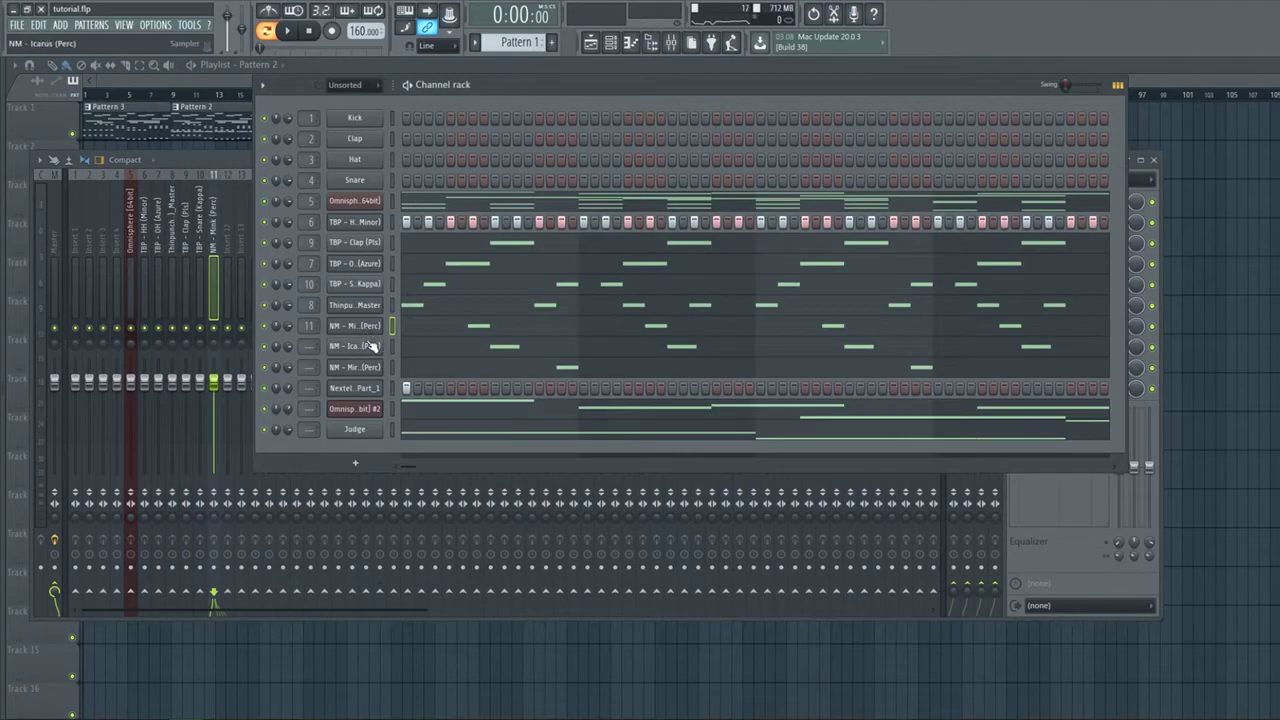
{"action": "left_click", "coordinate": [370, 346]}
{"action": "left_click", "coordinate": [384, 165]}
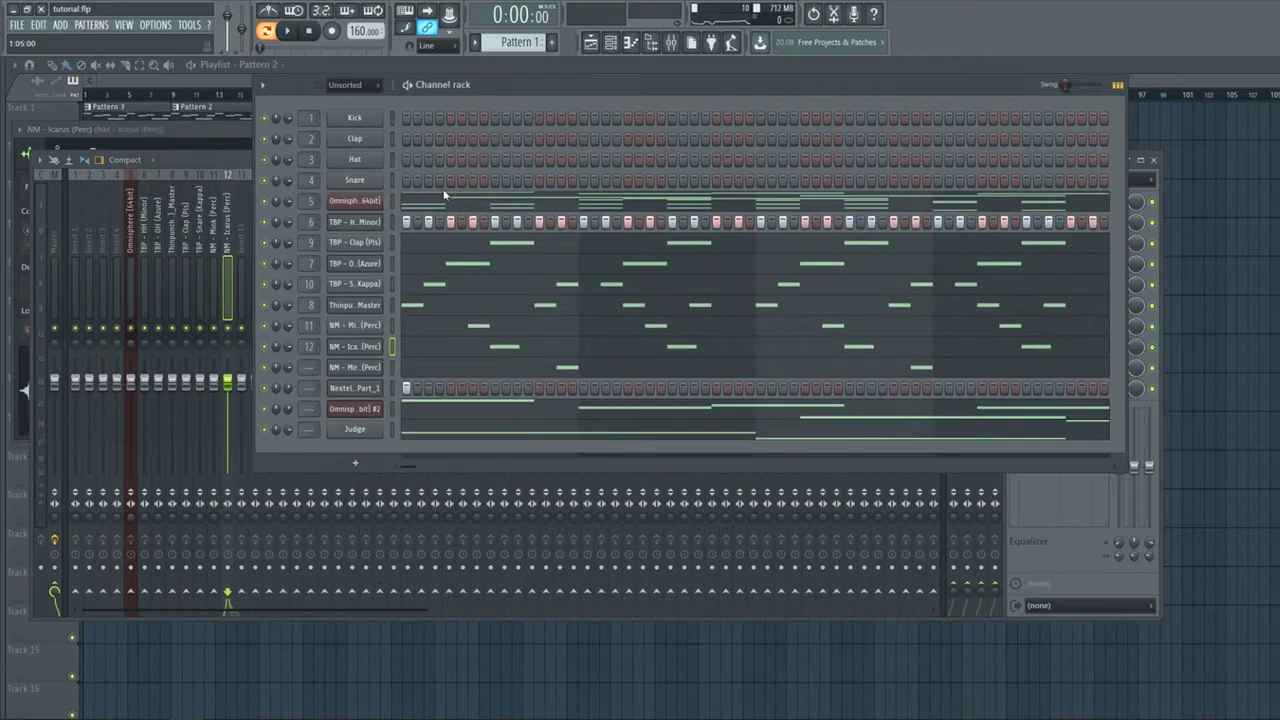
Route the NM shaker, Nextel, Omnisphere #2 and Judge channels to mixer tracks 13 to 16.
{"action": "left_click", "coordinate": [361, 369]}
{"action": "key", "text": "ctrl+l"}
{"action": "left_click", "coordinate": [412, 115]}
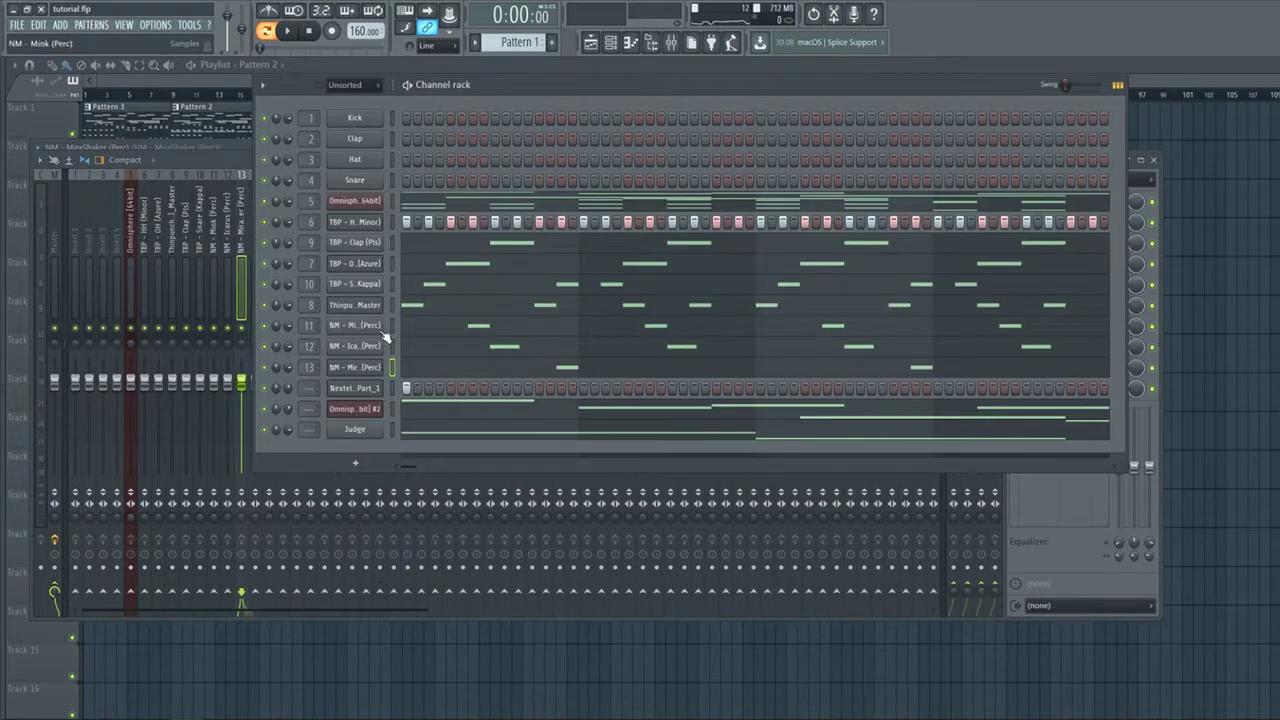
{"action": "left_click", "coordinate": [370, 388]}
{"action": "left_click", "coordinate": [419, 198]}
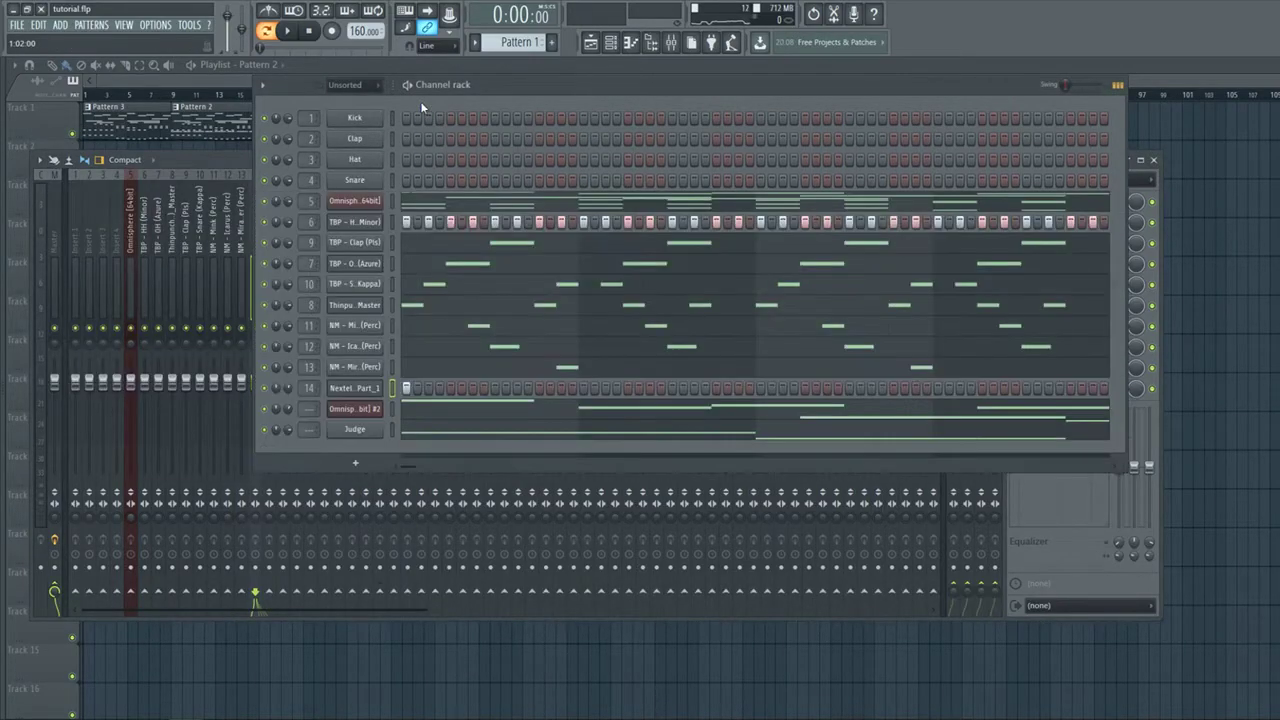
{"action": "left_click", "coordinate": [368, 410]}
{"action": "key", "text": "ctrl+l"}
{"action": "left_click", "coordinate": [540, 106]}
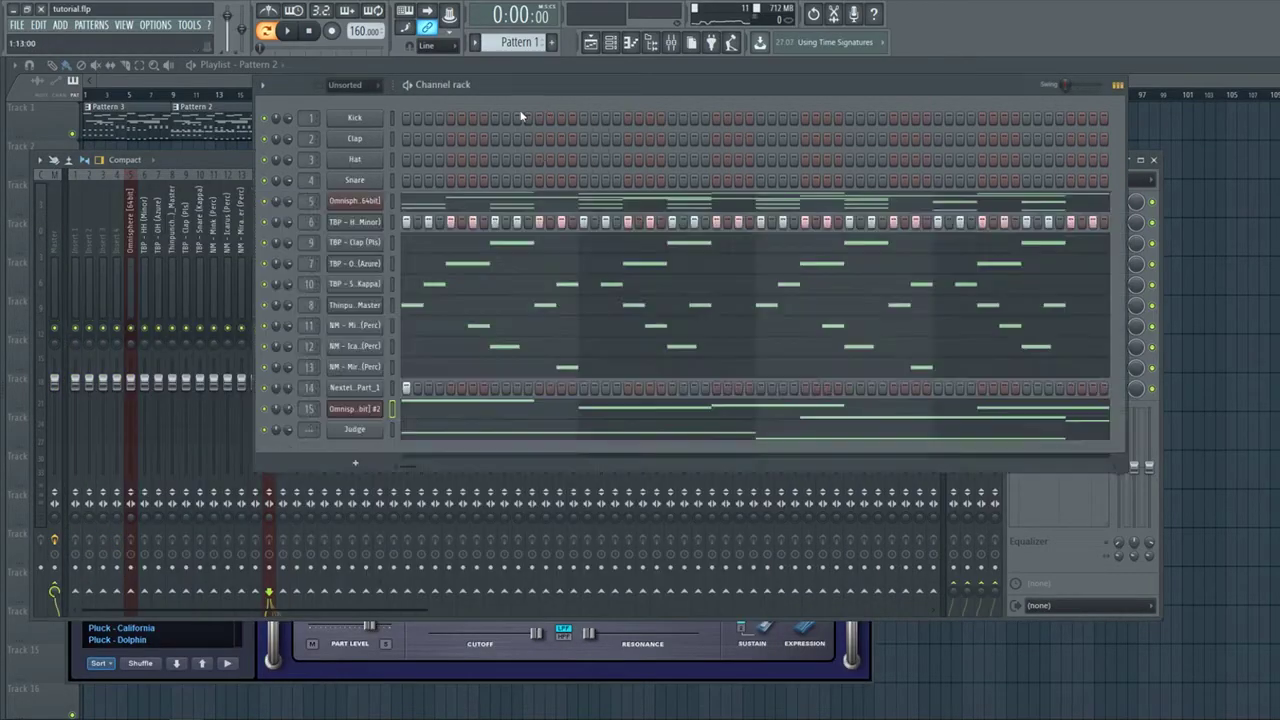
{"action": "left_click", "coordinate": [358, 436]}
{"action": "key", "text": "ctrl+l"}
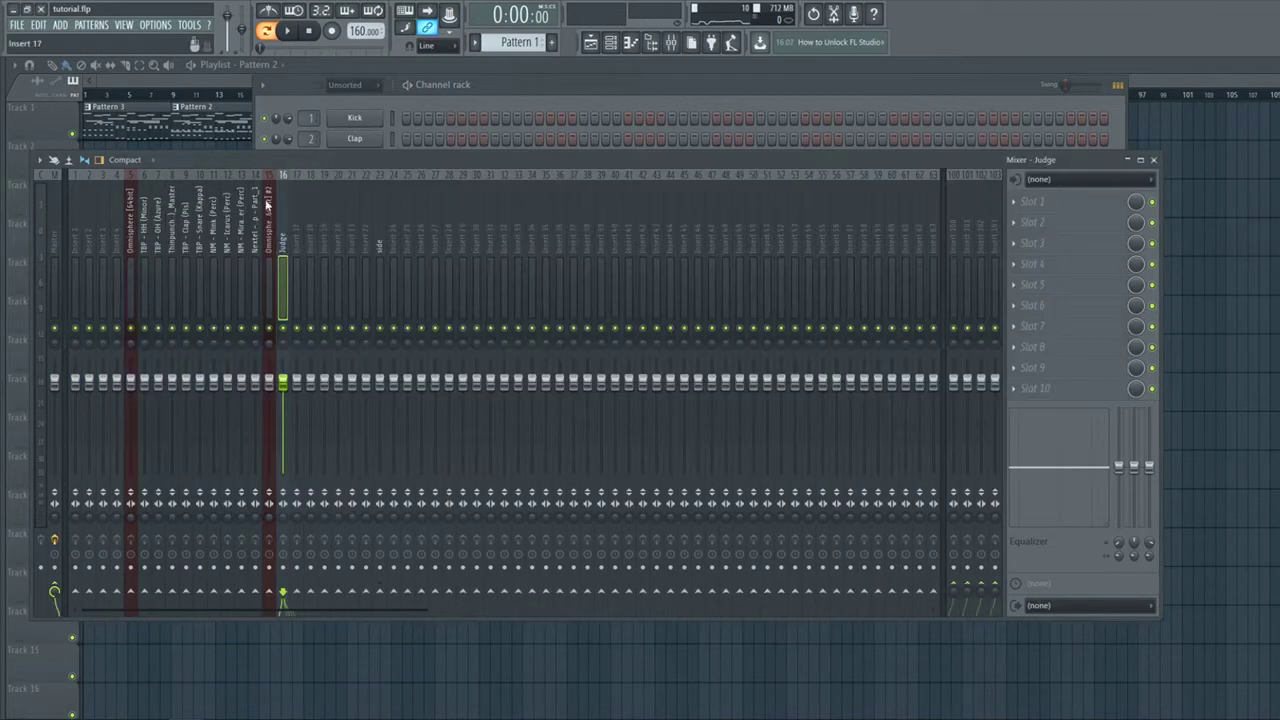
Select bars 1 to 9 of the playlist and render the Omnisphere mixer track to an audio file.
{"action": "left_click", "coordinate": [174, 151]}
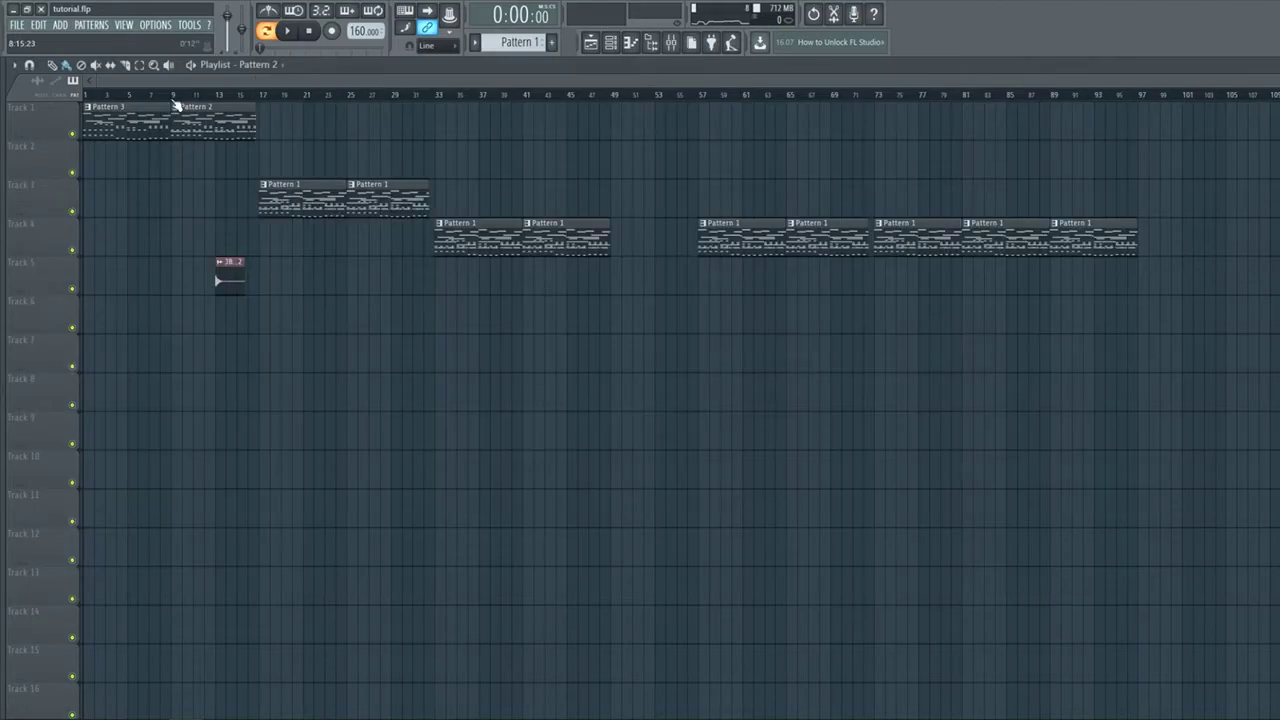
{"action": "left_click_drag", "start_coordinate": [173, 97], "coordinate": [84, 96]}
{"action": "left_click", "coordinate": [610, 44]}
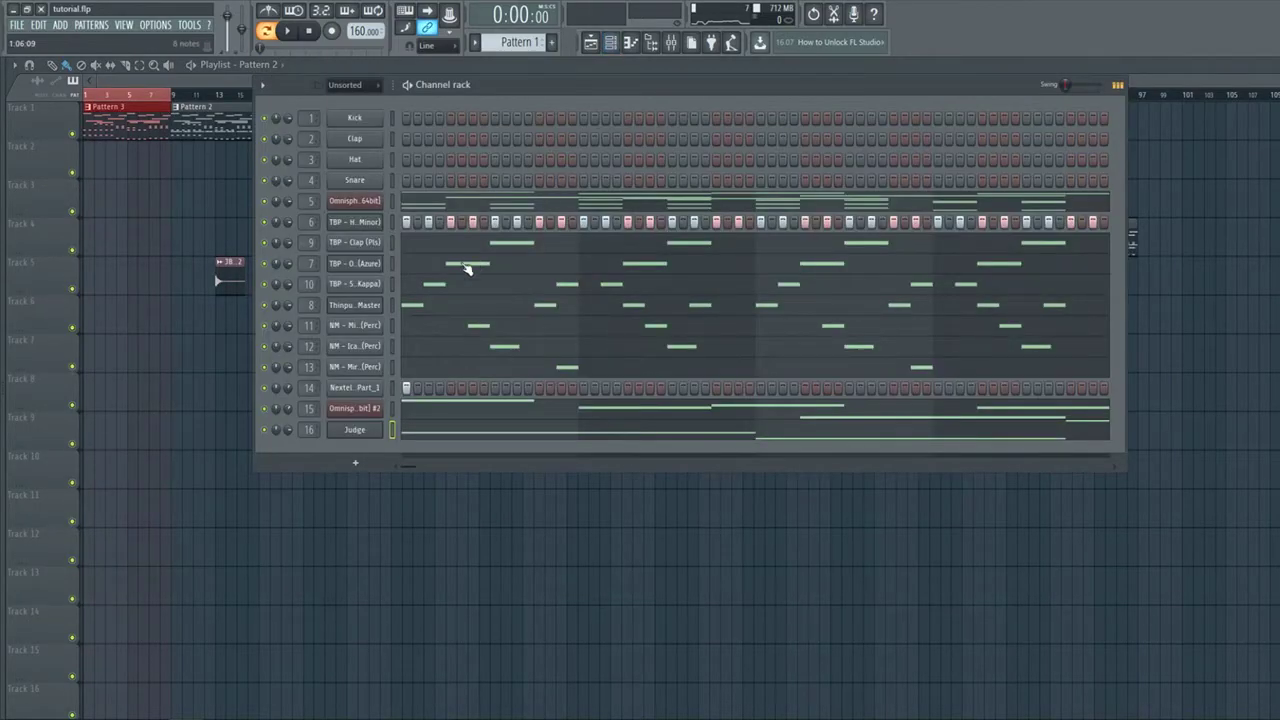
{"action": "left_click", "coordinate": [670, 44]}
{"action": "left_click_drag", "start_coordinate": [228, 161], "coordinate": [379, 173]}
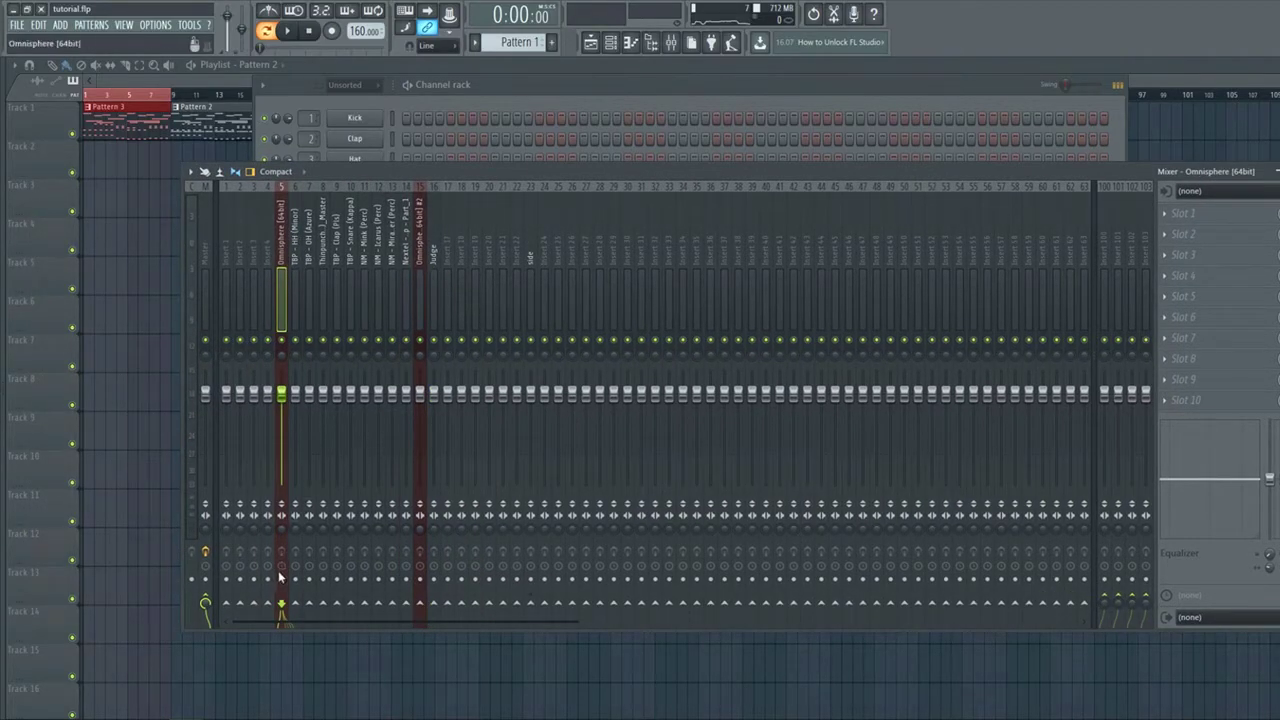
{"action": "left_click", "coordinate": [211, 230]}
{"action": "left_click", "coordinate": [191, 173]}
{"action": "mouse_move", "coordinate": [300, 200]}
{"action": "left_click", "coordinate": [389, 200]}
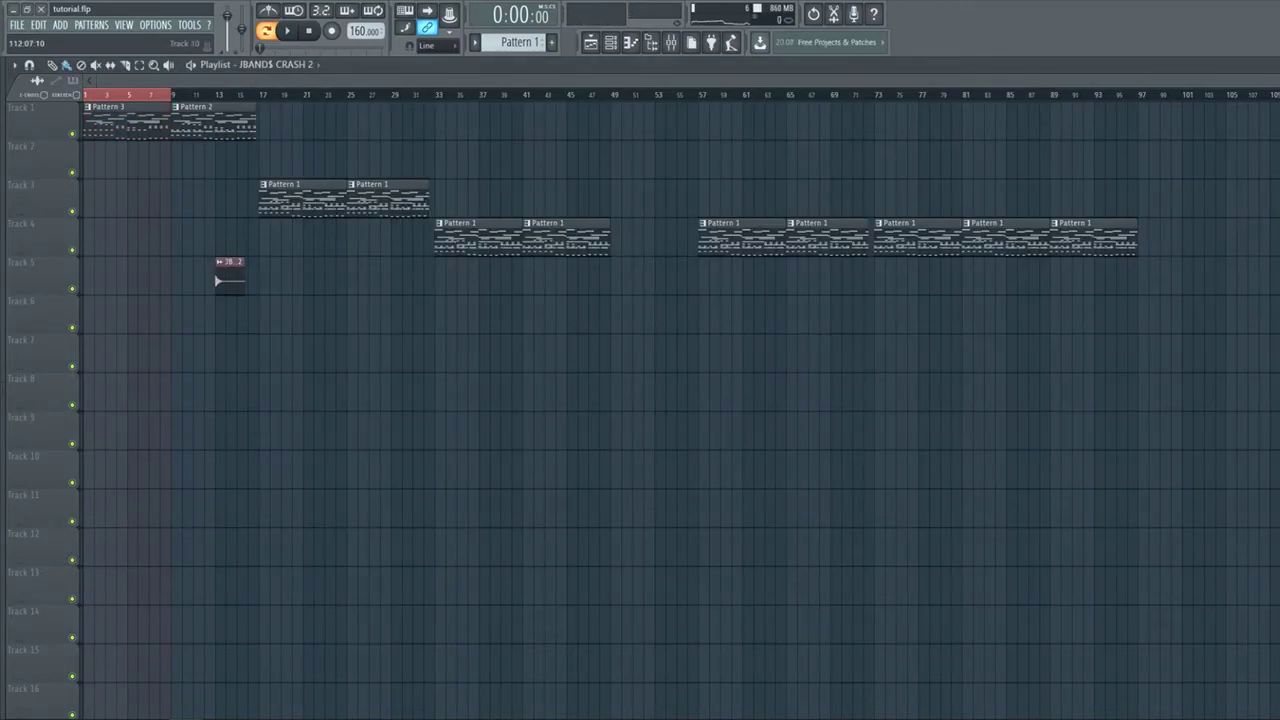
Place the gold_Omnisphere audio on Track 3 at bar 1, set its time stretching to Stretch and raise its pitch.
{"action": "left_click_drag", "start_coordinate": [336, 355], "coordinate": [74, 182]}
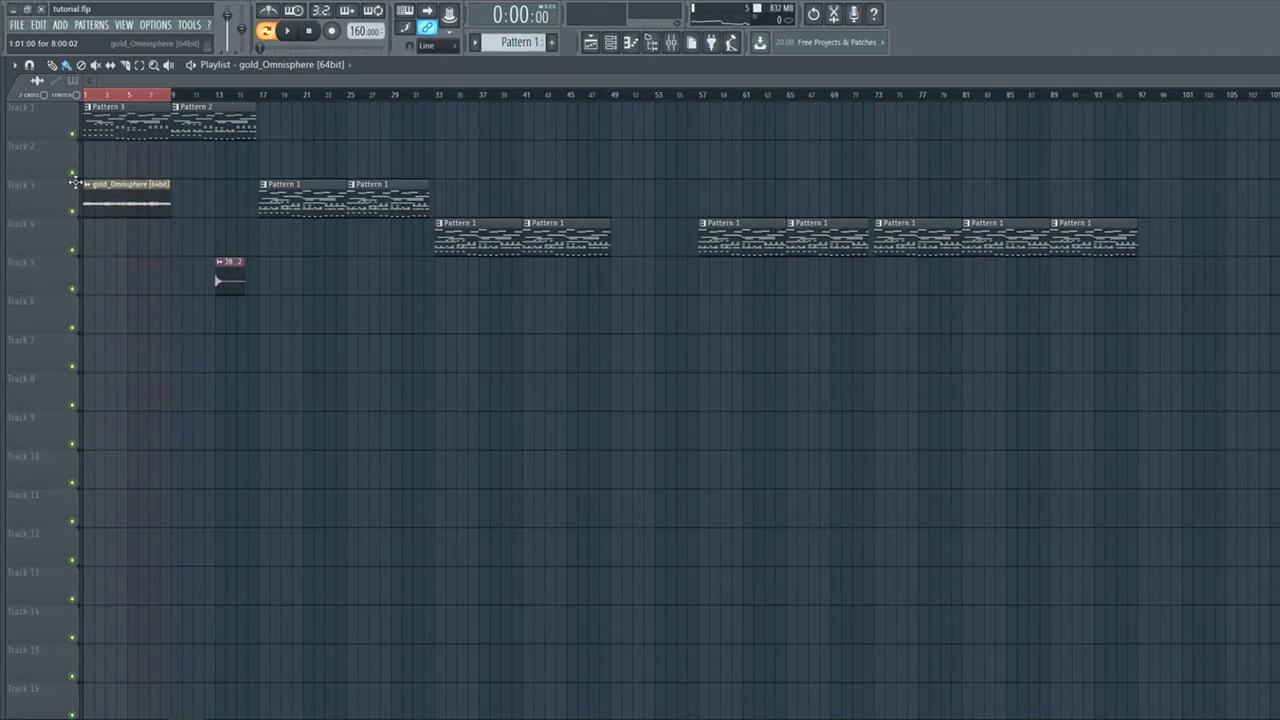
{"action": "double_click", "coordinate": [123, 195]}
{"action": "left_click", "coordinate": [470, 311]}
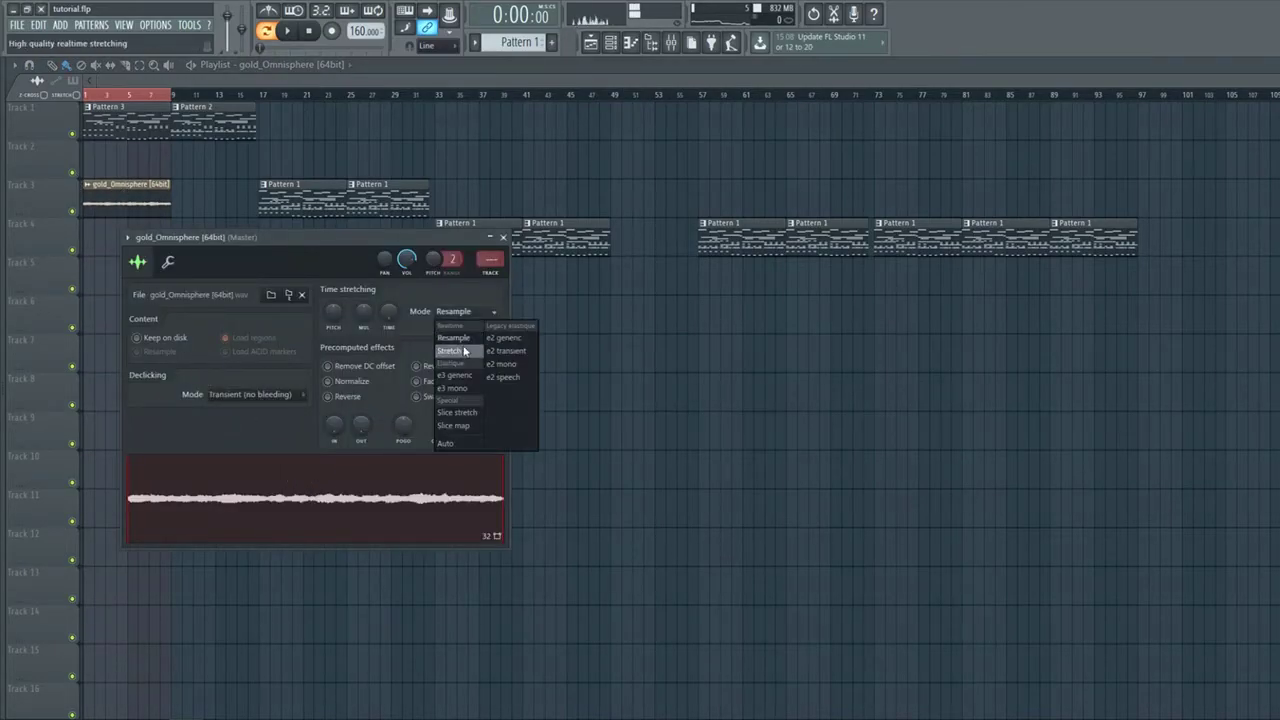
{"action": "left_click", "coordinate": [456, 351]}
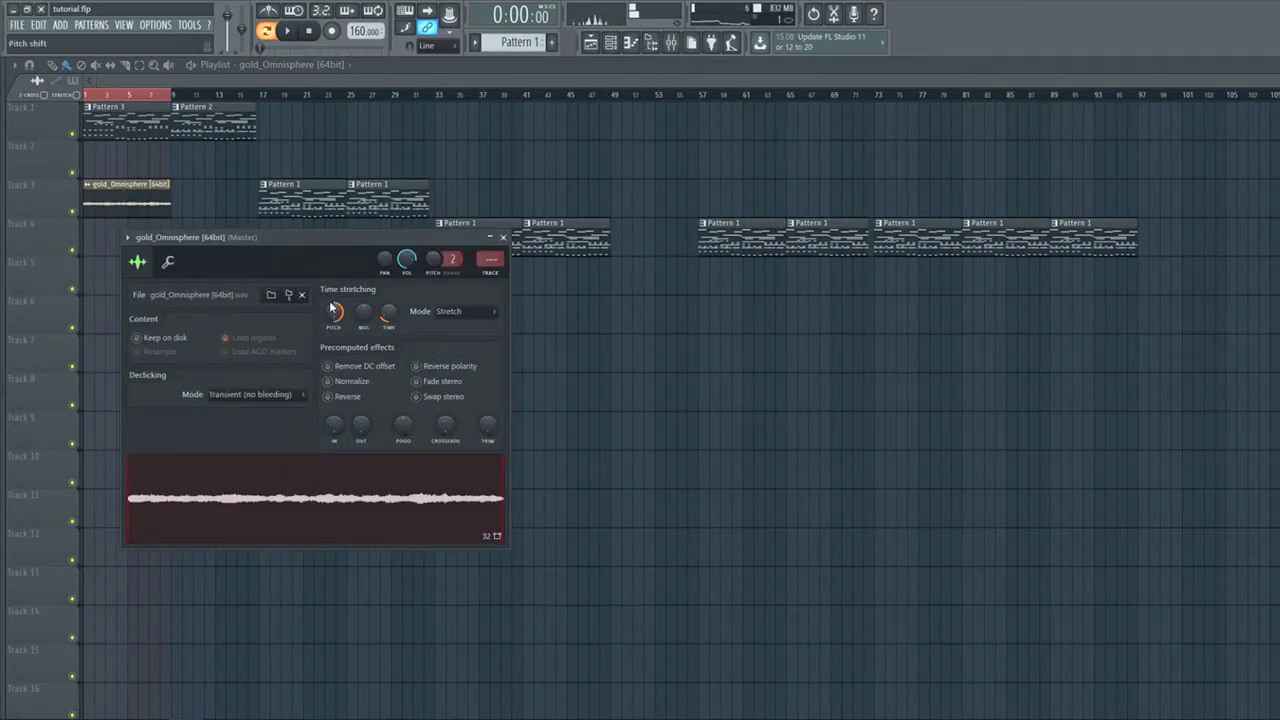
{"action": "right_click", "coordinate": [735, 441]}
Move the gold_Omnisphere clip to Track 6 at bar 33 and route it to mixer track 5.
{"action": "left_click_drag", "start_coordinate": [112, 199], "coordinate": [475, 319]}
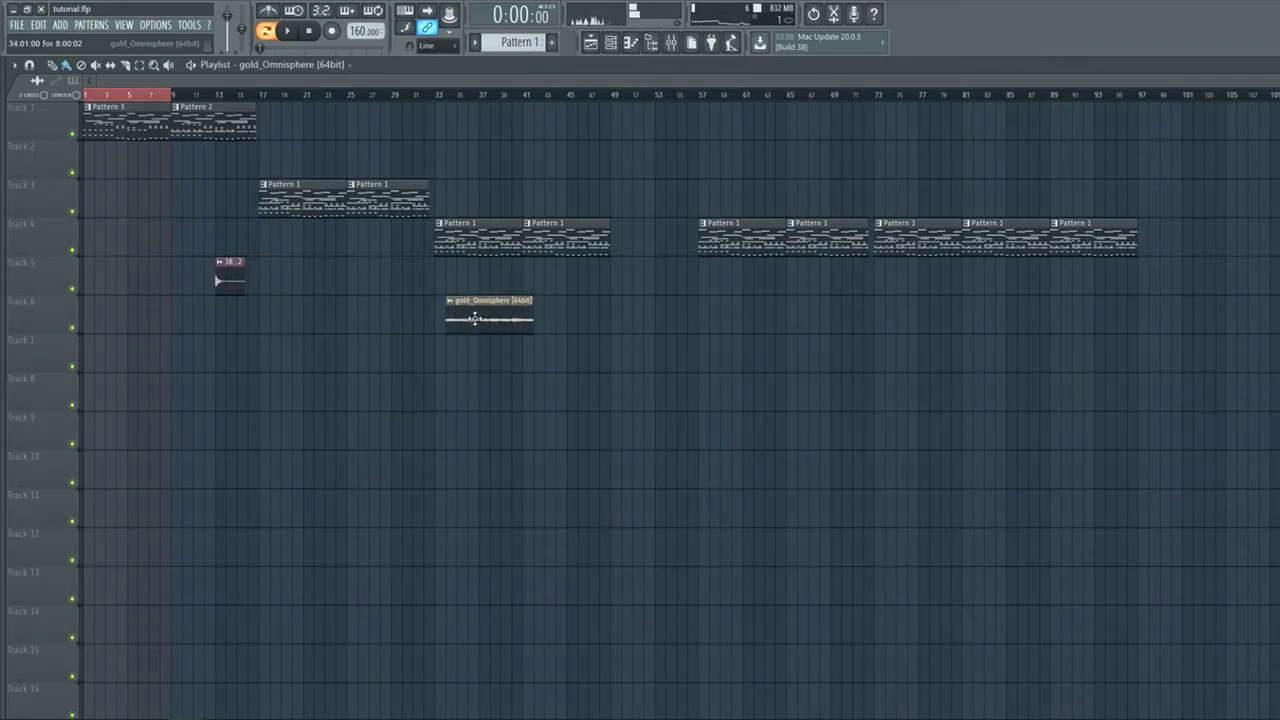
{"action": "double_click", "coordinate": [466, 314]}
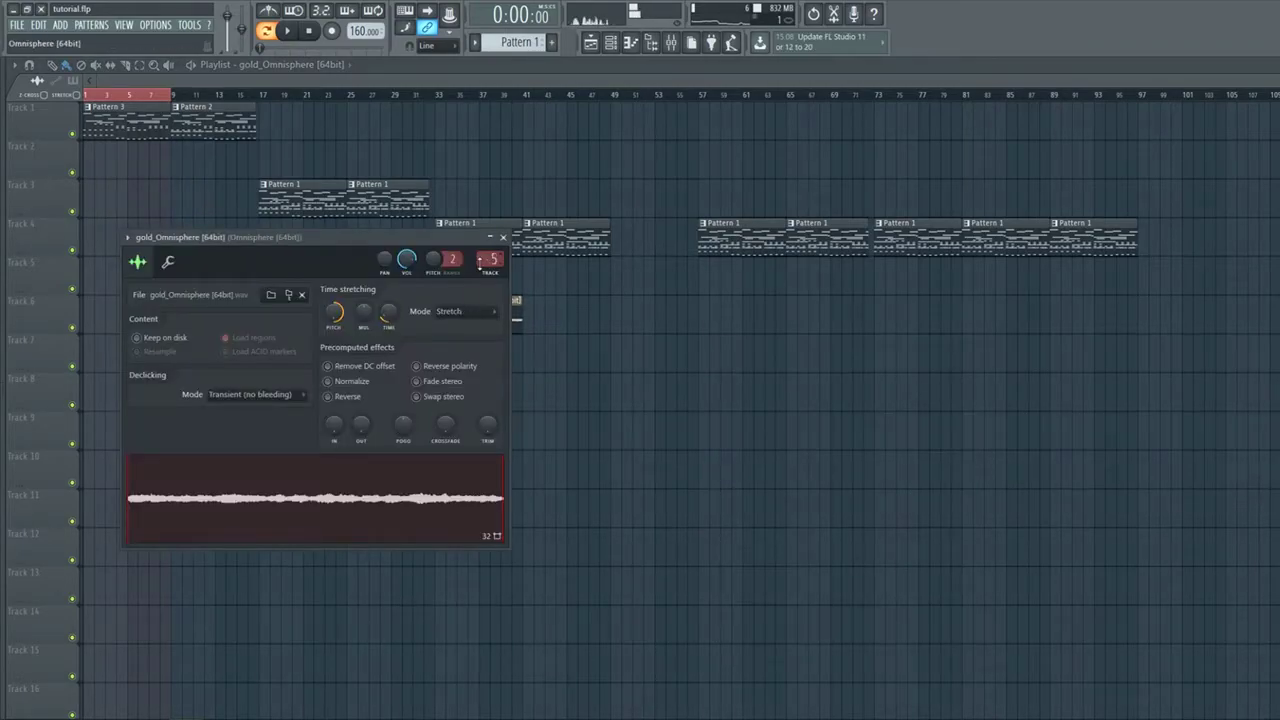
{"action": "key", "text": "Escape"}
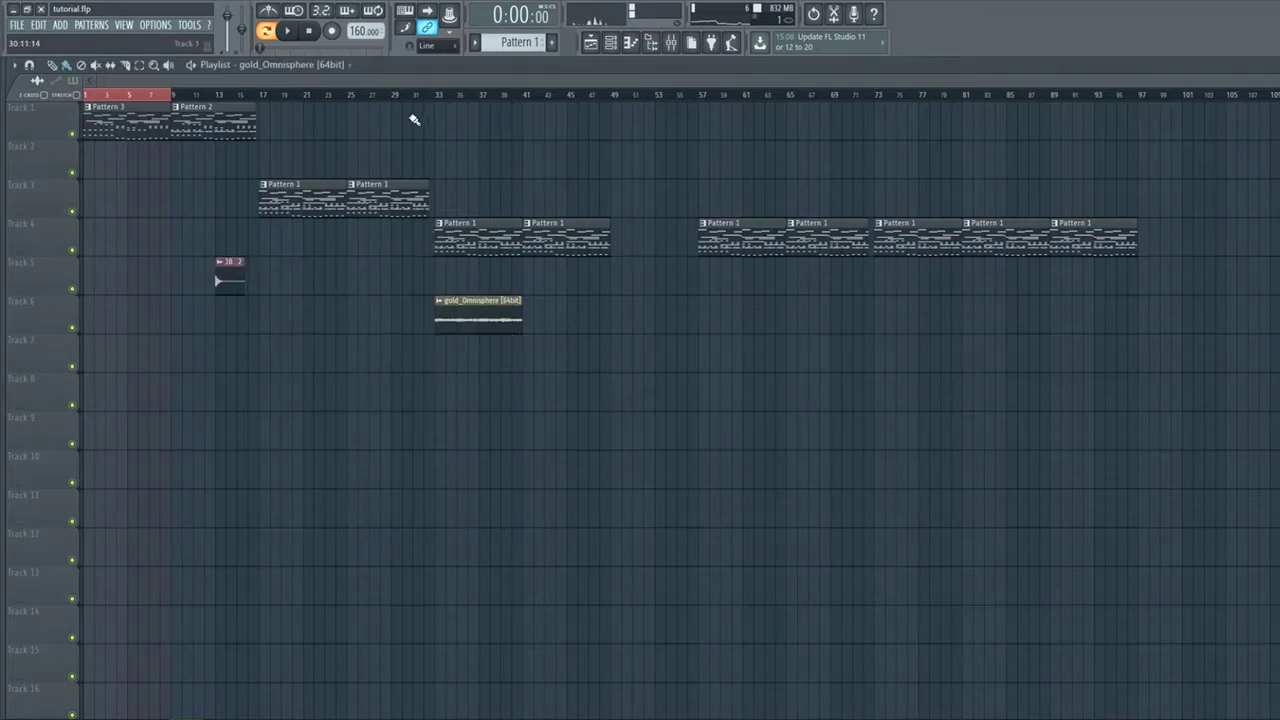
{"action": "right_click", "coordinate": [181, 97]}
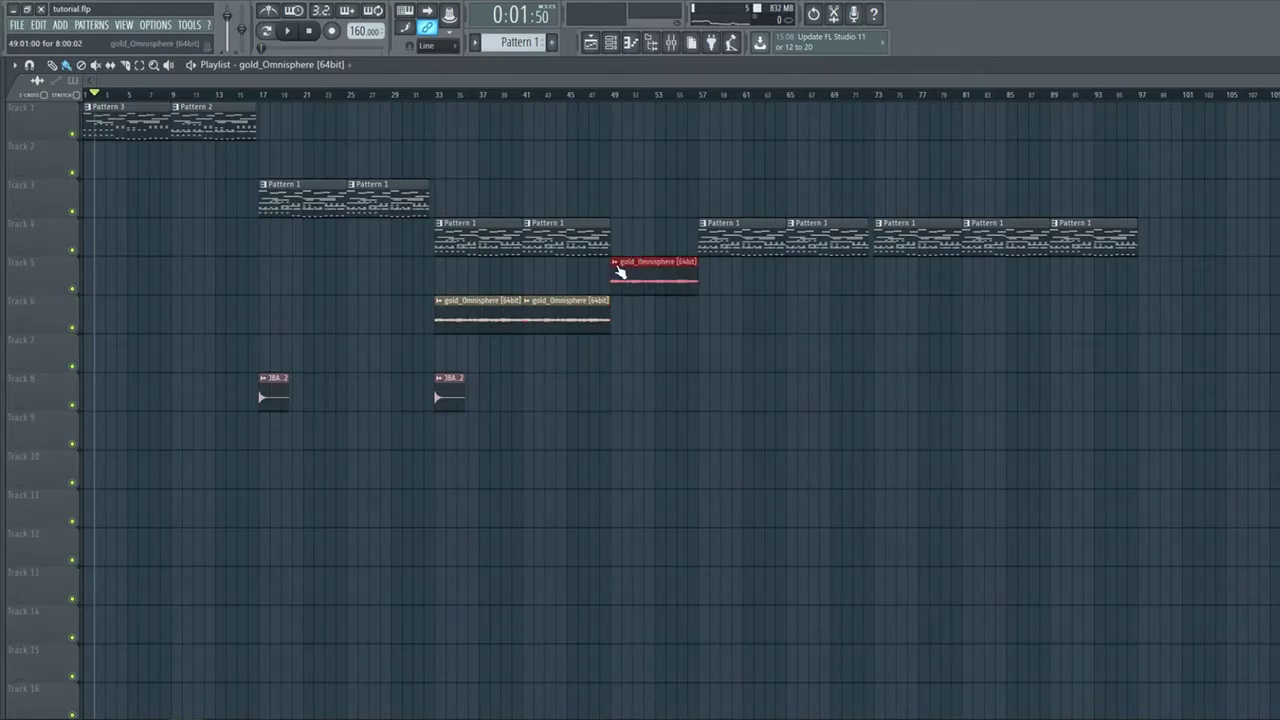
Make the gold_Omnisphere clip at bar 49 unique, duplicate it on Track 3 and open its sample's pitch shift options.
{"action": "right_click", "coordinate": [620, 272]}
{"action": "left_click", "coordinate": [668, 367]}
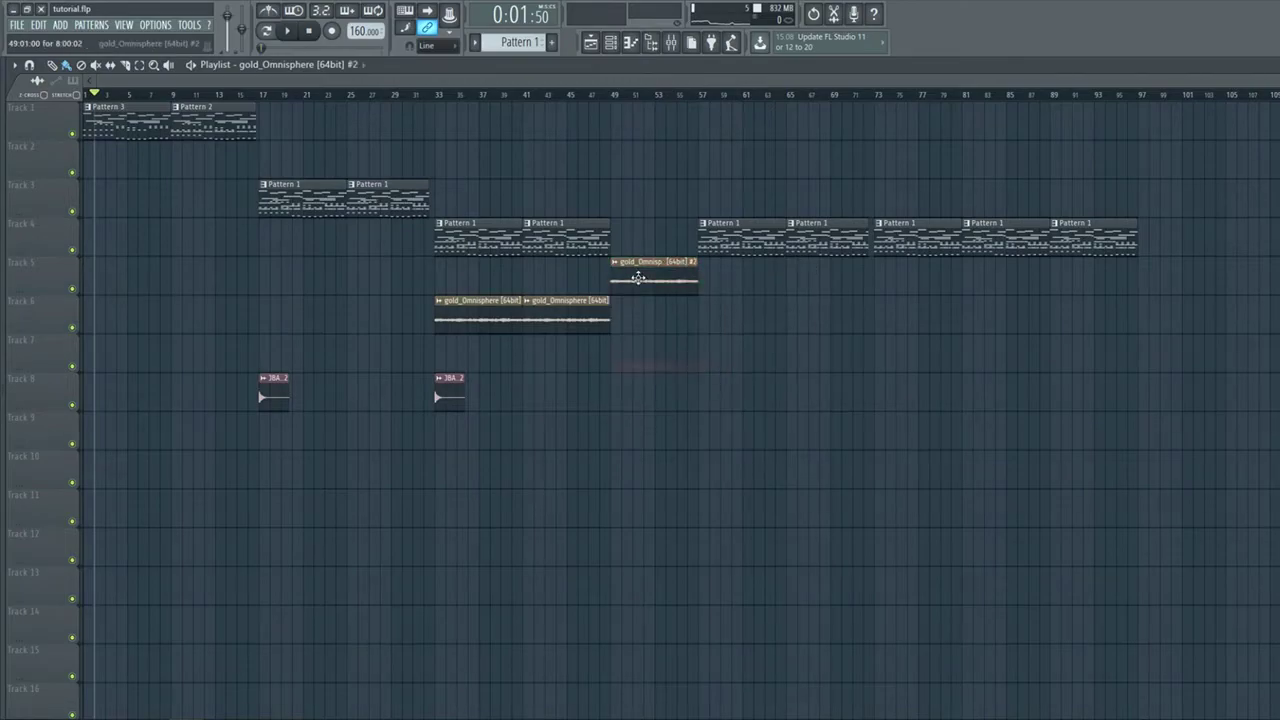
{"action": "double_click", "coordinate": [632, 200]}
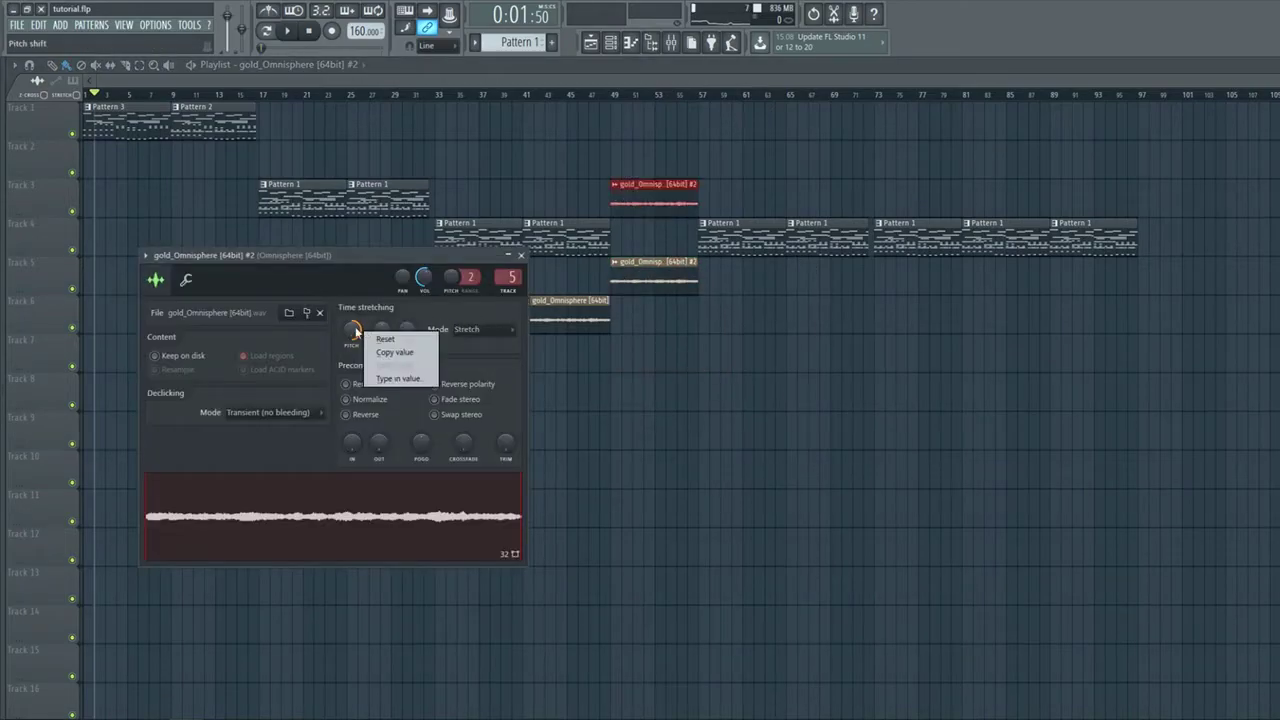
{"action": "right_click", "coordinate": [640, 396]}
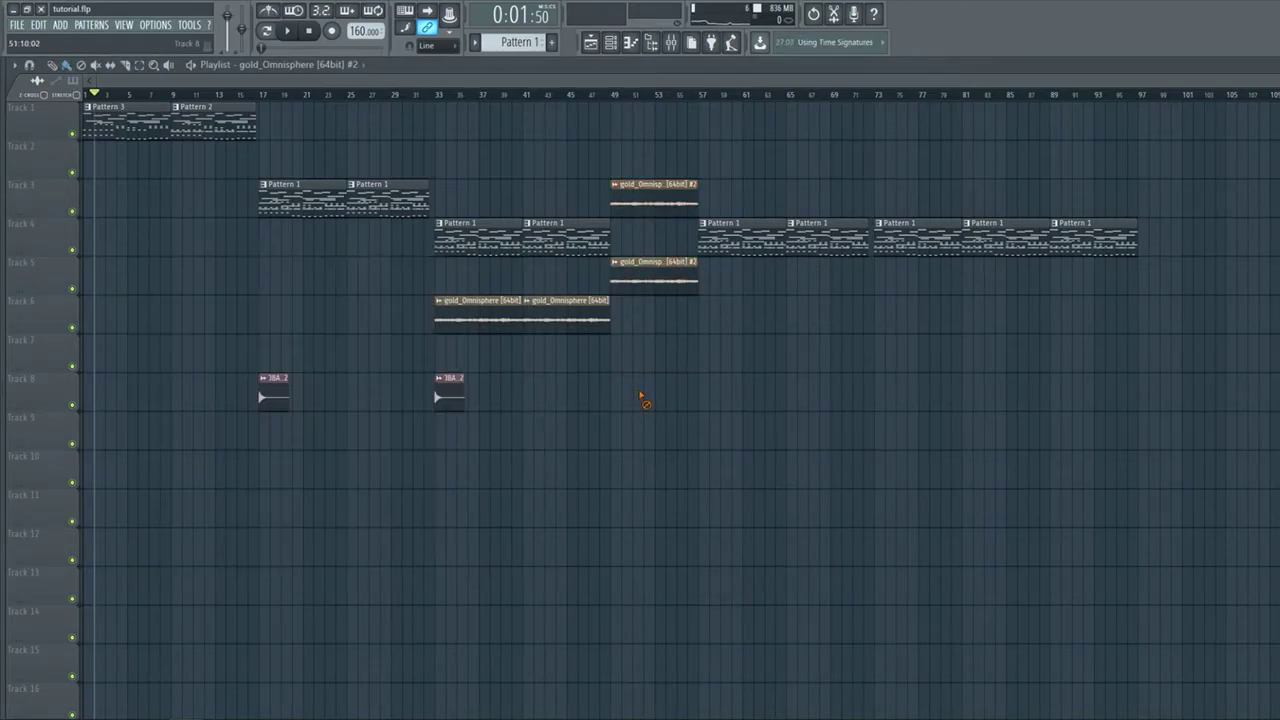
{"action": "double_click", "coordinate": [648, 203]}
{"action": "key", "text": "Escape"}
Play the arrangement and move the gold_Omnisphere #2 clip from Track 5 to Track 6 at bar 49.
{"action": "key", "text": "space"}
{"action": "scroll", "coordinate": [601, 285], "scroll_direction": "down", "scroll_amount": 2}
{"action": "scroll", "coordinate": [601, 285], "scroll_direction": "up", "scroll_amount": 2}
{"action": "left_click_drag", "start_coordinate": [648, 330], "coordinate": [435, 330]}
{"action": "left_click_drag", "start_coordinate": [646, 142], "coordinate": [646, 322]}
{"action": "right_click", "coordinate": [621, 268]}
{"action": "left_click_drag", "start_coordinate": [624, 238], "coordinate": [629, 194]}
Copy the two gold_Omnisphere clips at bars 33 and 41 of Track 6 to bar 73.
{"action": "left_click_drag", "start_coordinate": [826, 372], "coordinate": [473, 320]}
{"action": "key", "text": "ctrl+d"}
{"action": "left_click_drag", "start_coordinate": [577, 352], "coordinate": [469, 294]}
{"action": "left_click_drag", "start_coordinate": [483, 320], "coordinate": [923, 326]}
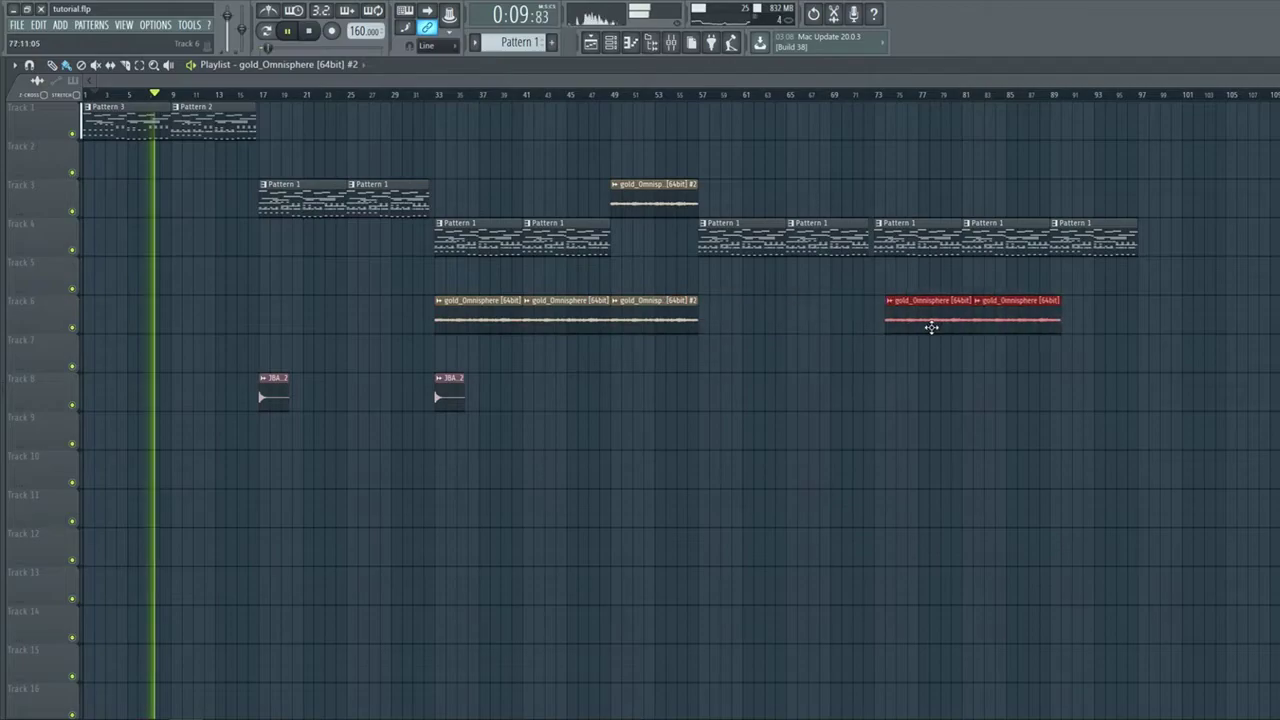
{"action": "left_click", "coordinate": [922, 399], "text": "ctrl"}
Add JBAND$ CRASH 2 clips on Track 8 at bars 49 and 73.
{"action": "left_click", "coordinate": [453, 393]}
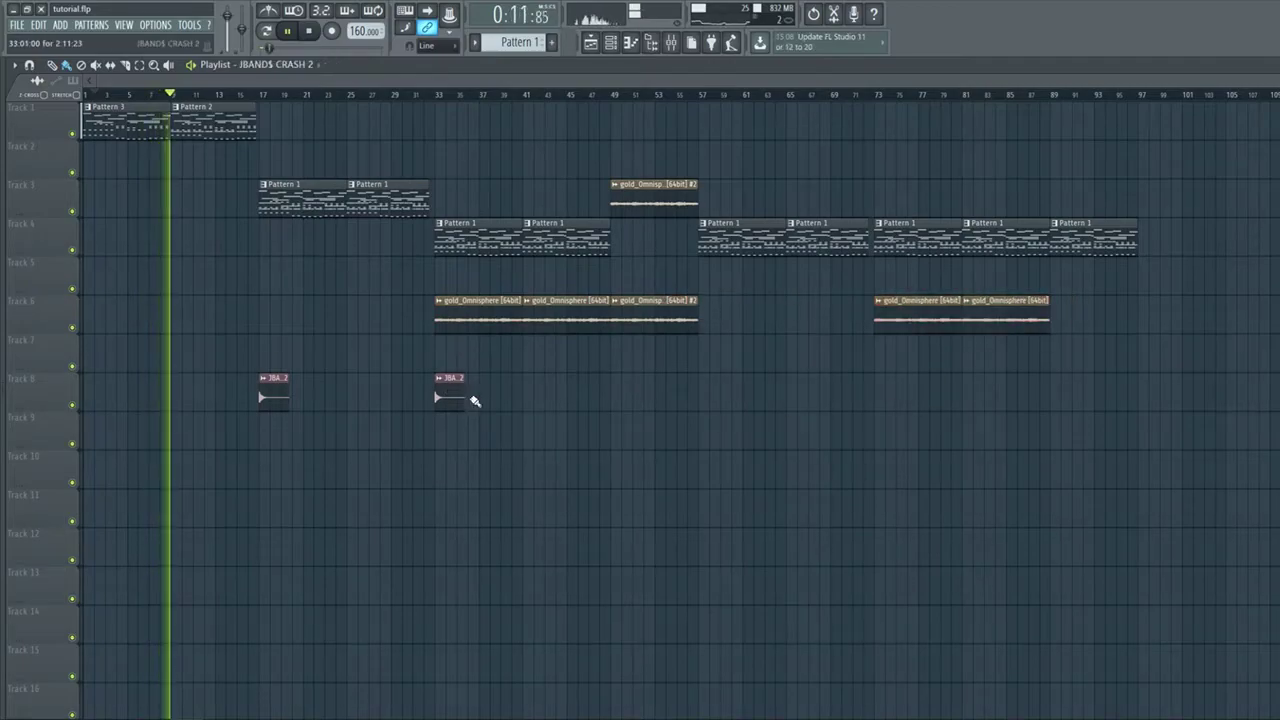
{"action": "left_click", "coordinate": [617, 386]}
{"action": "left_click", "coordinate": [876, 392]}
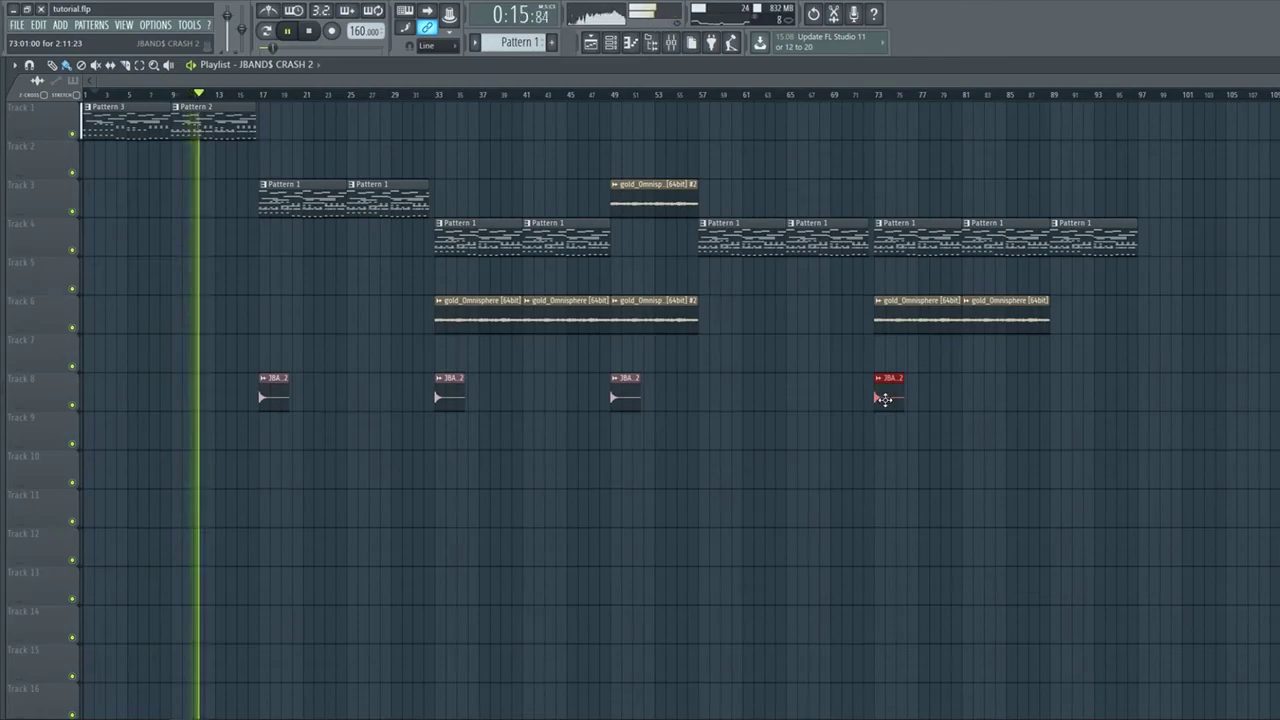
Add a gold_Omnisphere clip on Track 6 and a gold_Omnisphere #2 clip on Track 3, both at bar 89.
{"action": "mouse_move", "coordinate": [1077, 325]}
{"action": "left_mouse_down"}
{"action": "mouse_move", "coordinate": [908, 317]}
{"action": "mouse_move", "coordinate": [1110, 312]}
{"action": "mouse_move", "coordinate": [1092, 315]}
{"action": "left_mouse_up"}
{"action": "left_click", "coordinate": [682, 203]}
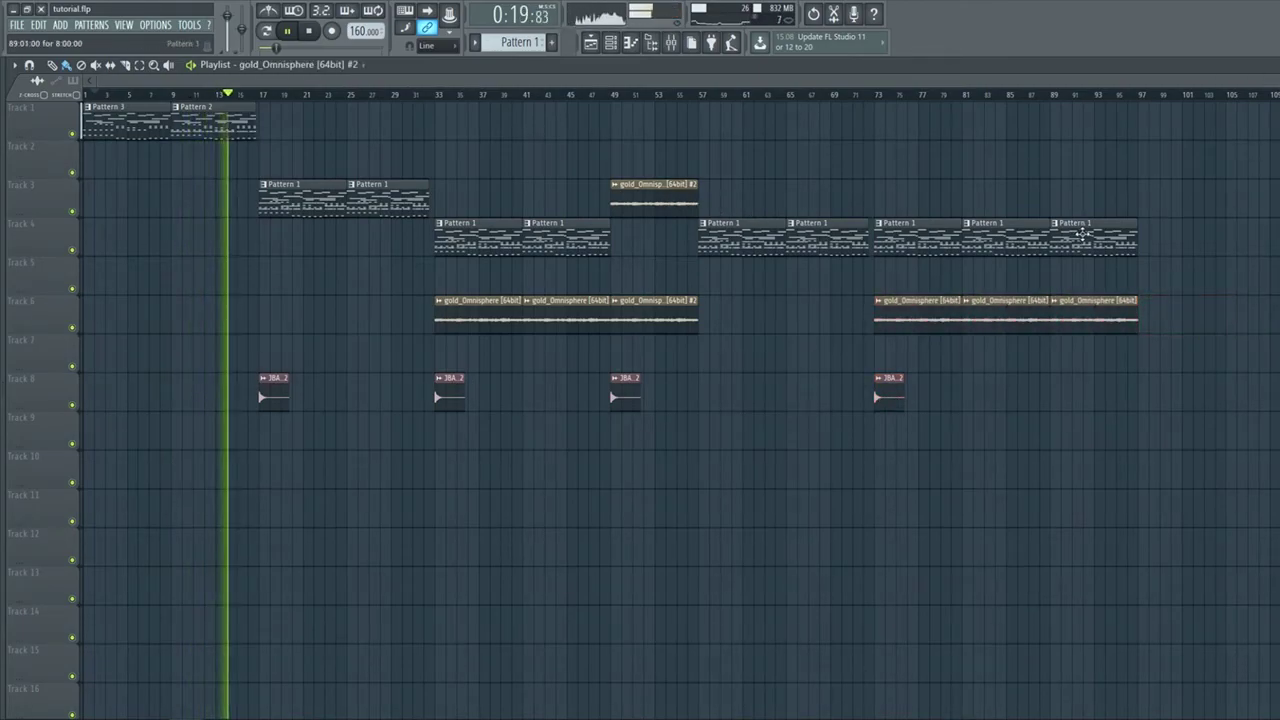
{"action": "left_click", "coordinate": [1057, 197]}
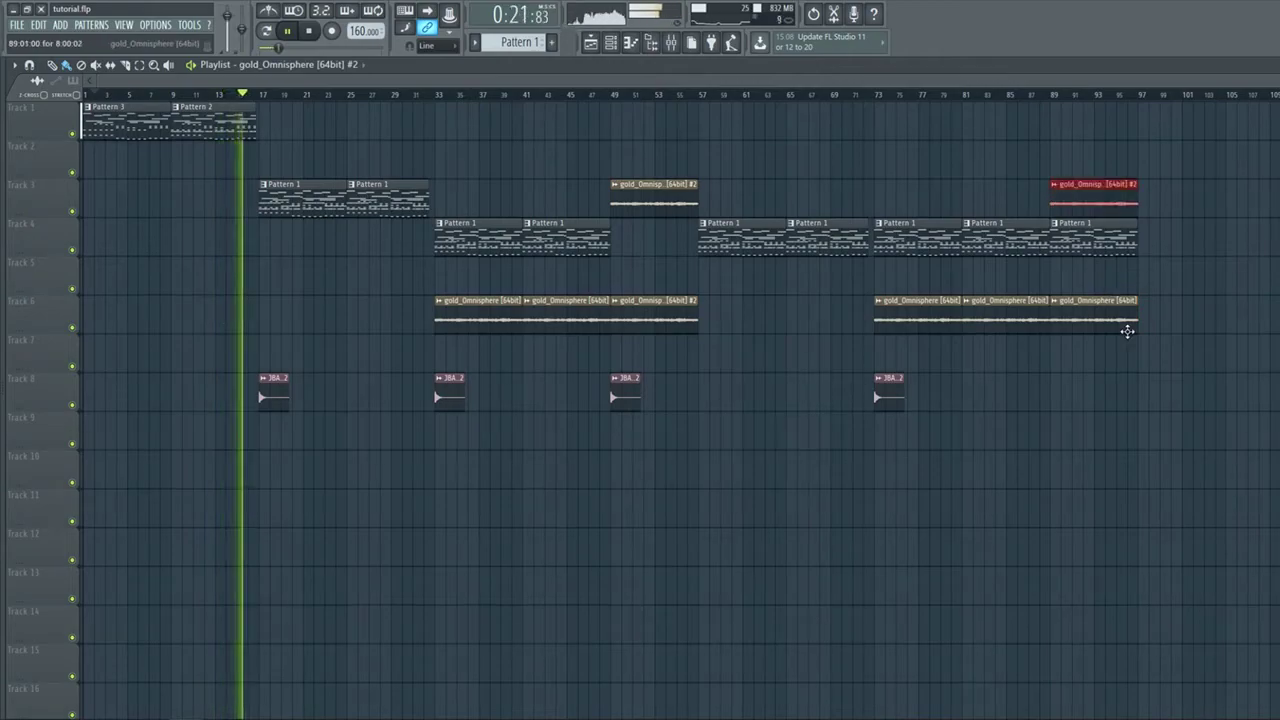
Create an automation clip for the master volume on Track 2 spanning the whole arrangement.
{"action": "scroll", "coordinate": [1128, 470], "scroll_direction": "down", "scroll_amount": 1}
{"action": "left_click", "coordinate": [297, 157], "text": "ctrl"}
{"action": "scroll", "coordinate": [257, 323], "scroll_direction": "up", "scroll_amount": 3}
{"action": "scroll", "coordinate": [257, 323], "scroll_direction": "down", "scroll_amount": 3}
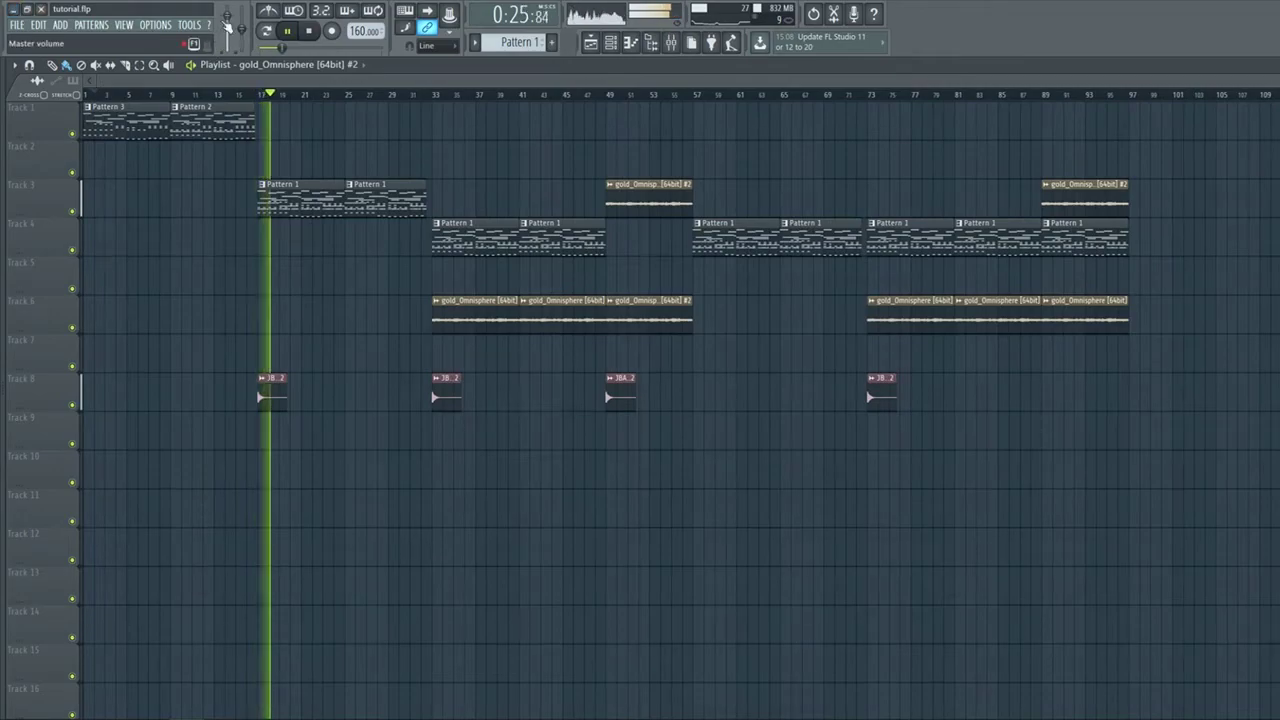
{"action": "right_click", "coordinate": [226, 22]}
{"action": "left_click", "coordinate": [265, 111]}
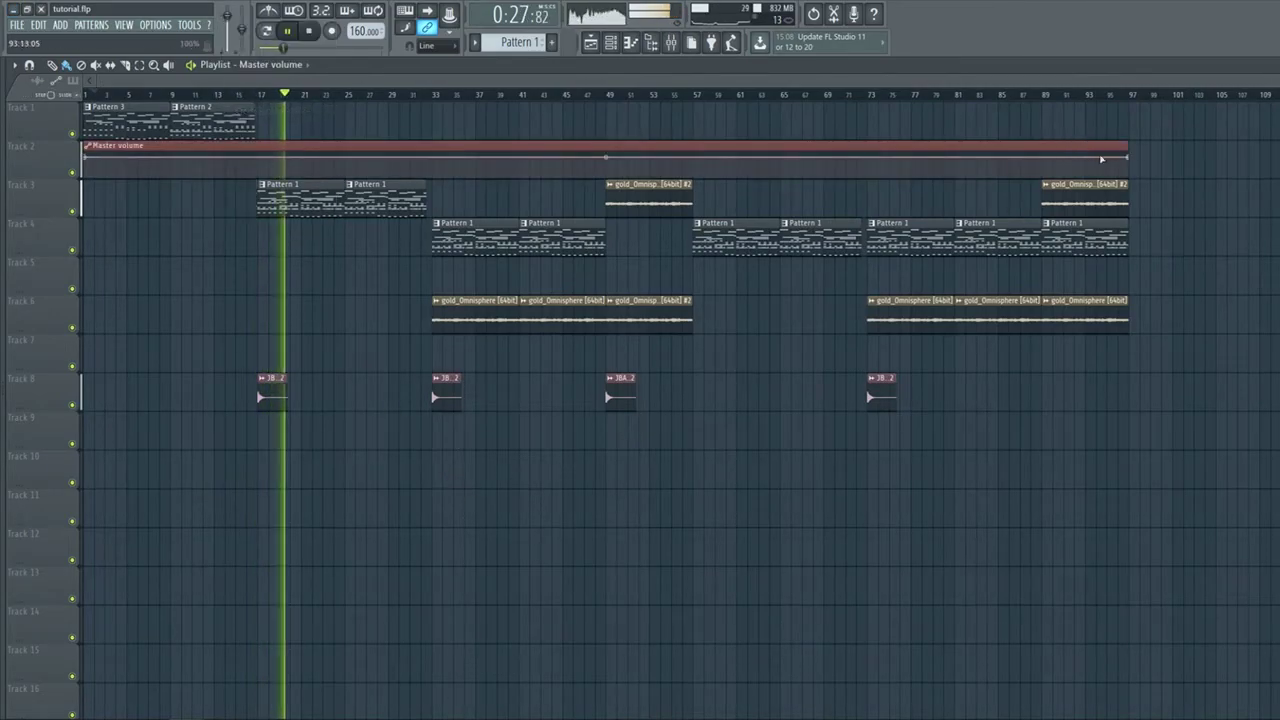
Add a master volume automation point at bar 89 with the pasted 80% value, and lower the end point at bar 97 for a fade-out.
{"action": "right_click", "coordinate": [1129, 157]}
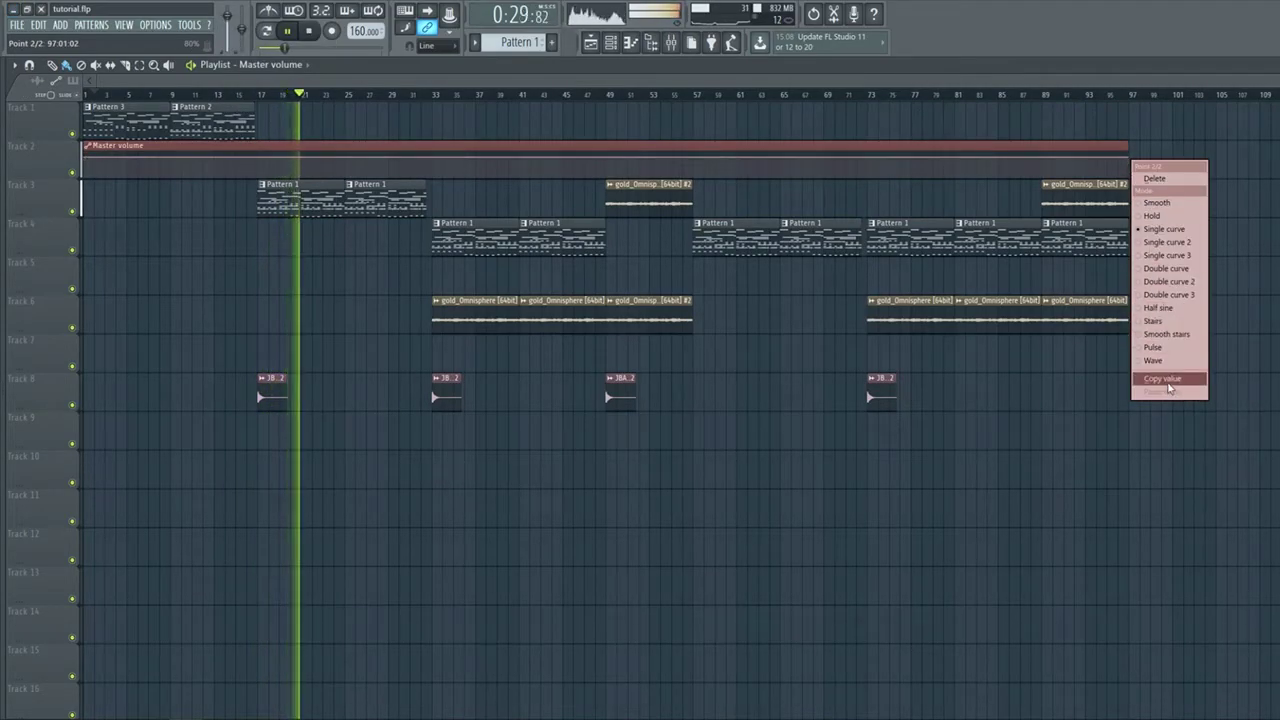
{"action": "left_click", "coordinate": [1189, 380]}
{"action": "scroll", "coordinate": [1190, 254], "scroll_direction": "up", "scroll_amount": 3}
{"action": "right_click", "coordinate": [863, 164]}
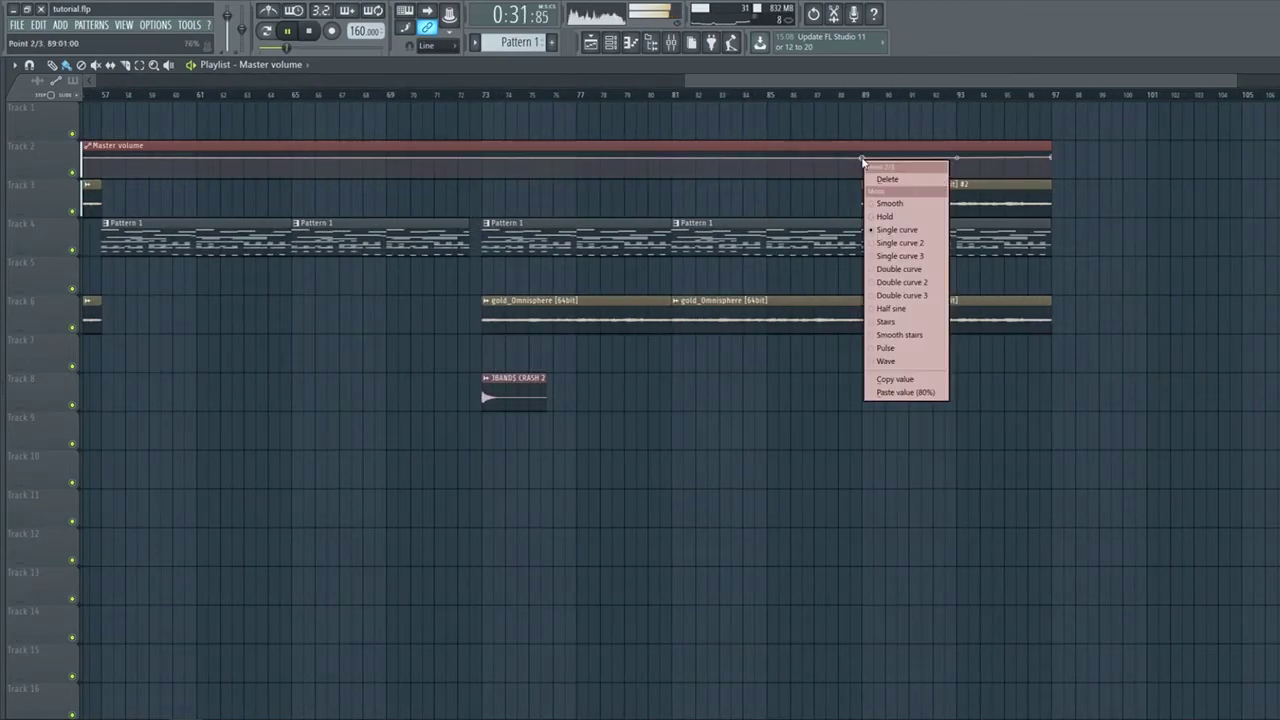
{"action": "left_click", "coordinate": [903, 389]}
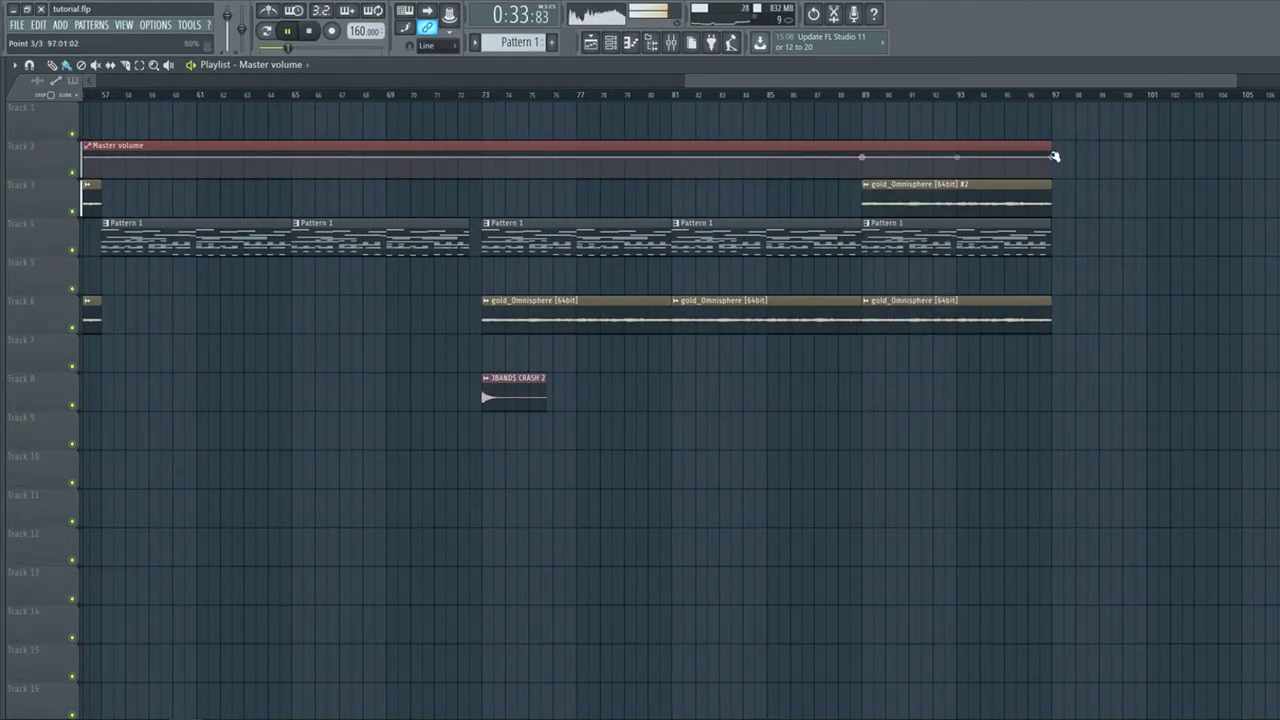
{"action": "left_click_drag", "start_coordinate": [1054, 157], "coordinate": [1062, 222]}
{"action": "scroll", "coordinate": [883, 411], "scroll_direction": "down", "scroll_amount": 4}
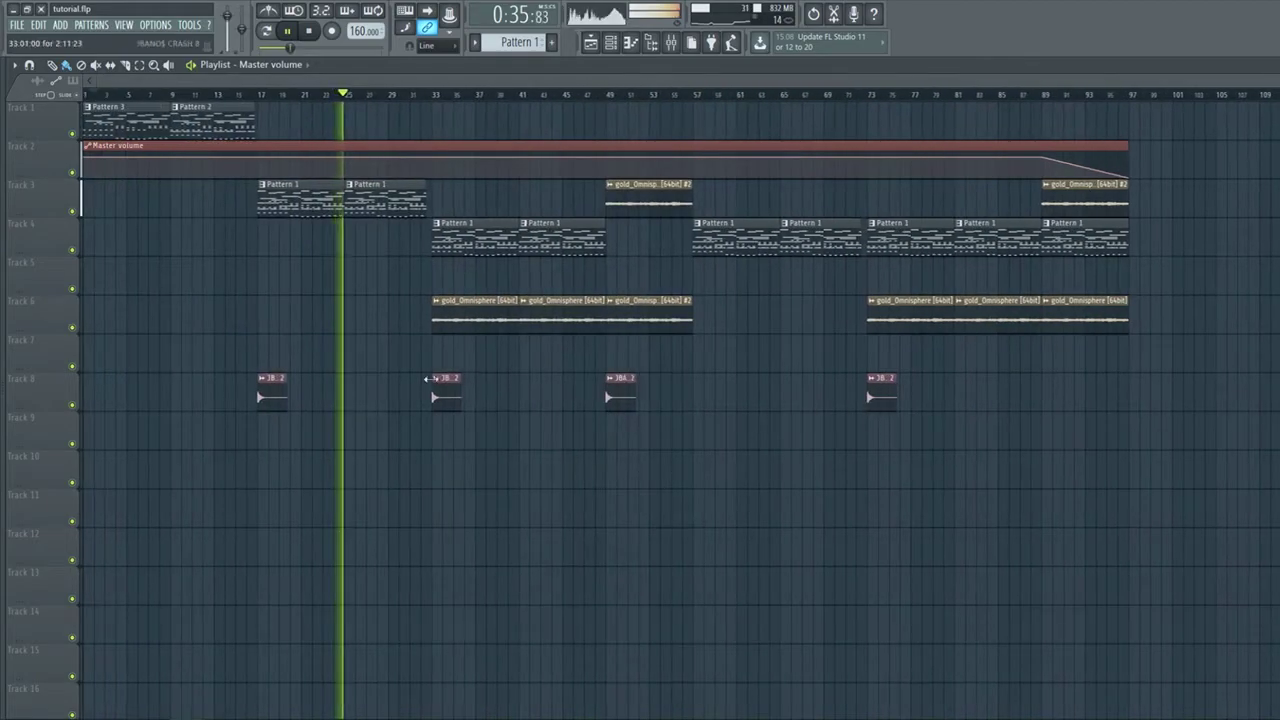
Show the unsorted channels in the channel rack and inspect the NM - MiraShaker and NM - Icarus percussion samples.
{"action": "left_click", "coordinate": [611, 43]}
{"action": "left_click", "coordinate": [350, 84]}
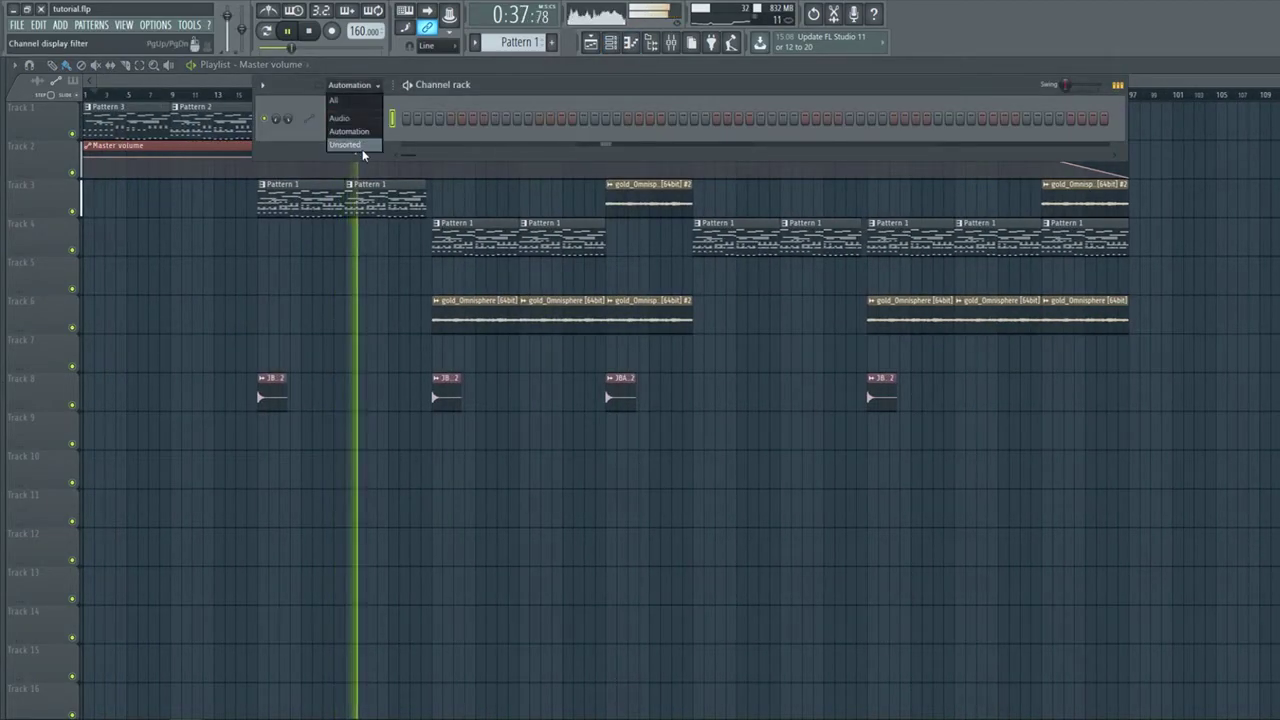
{"action": "left_click", "coordinate": [361, 149]}
{"action": "left_click", "coordinate": [351, 369]}
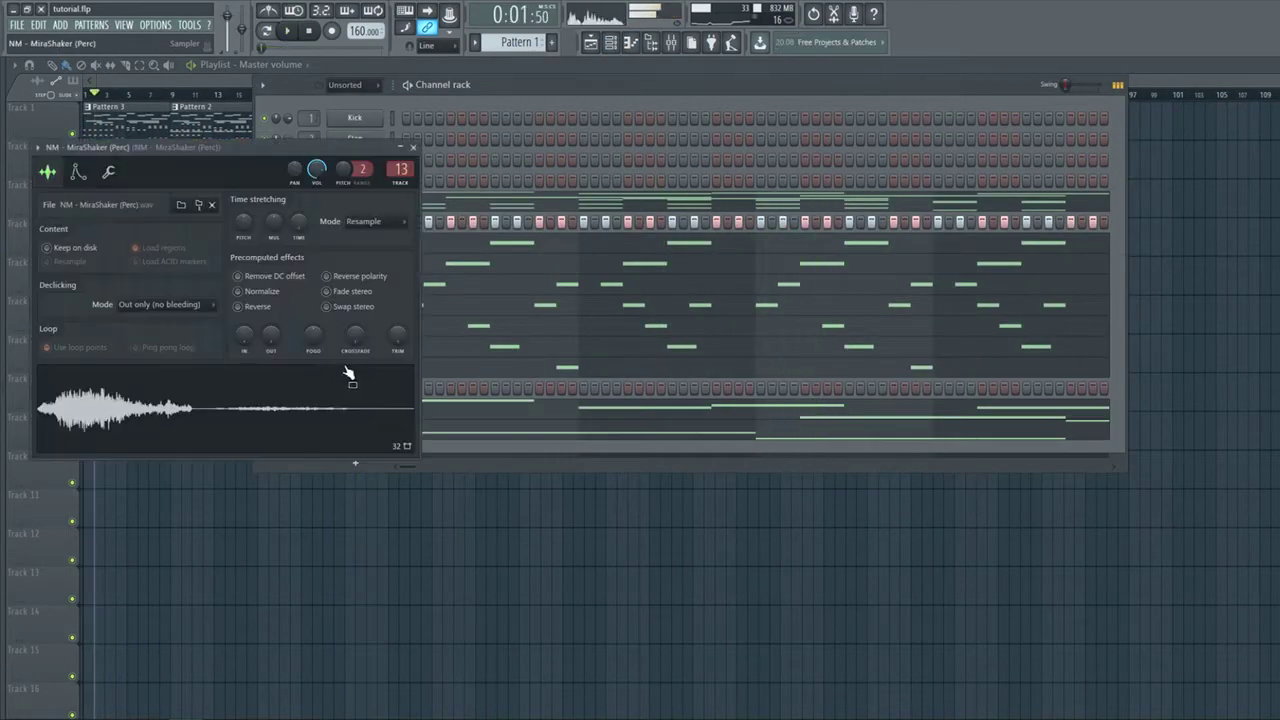
{"action": "left_click", "coordinate": [446, 103]}
{"action": "left_click", "coordinate": [366, 367]}
{"action": "left_click", "coordinate": [355, 346]}
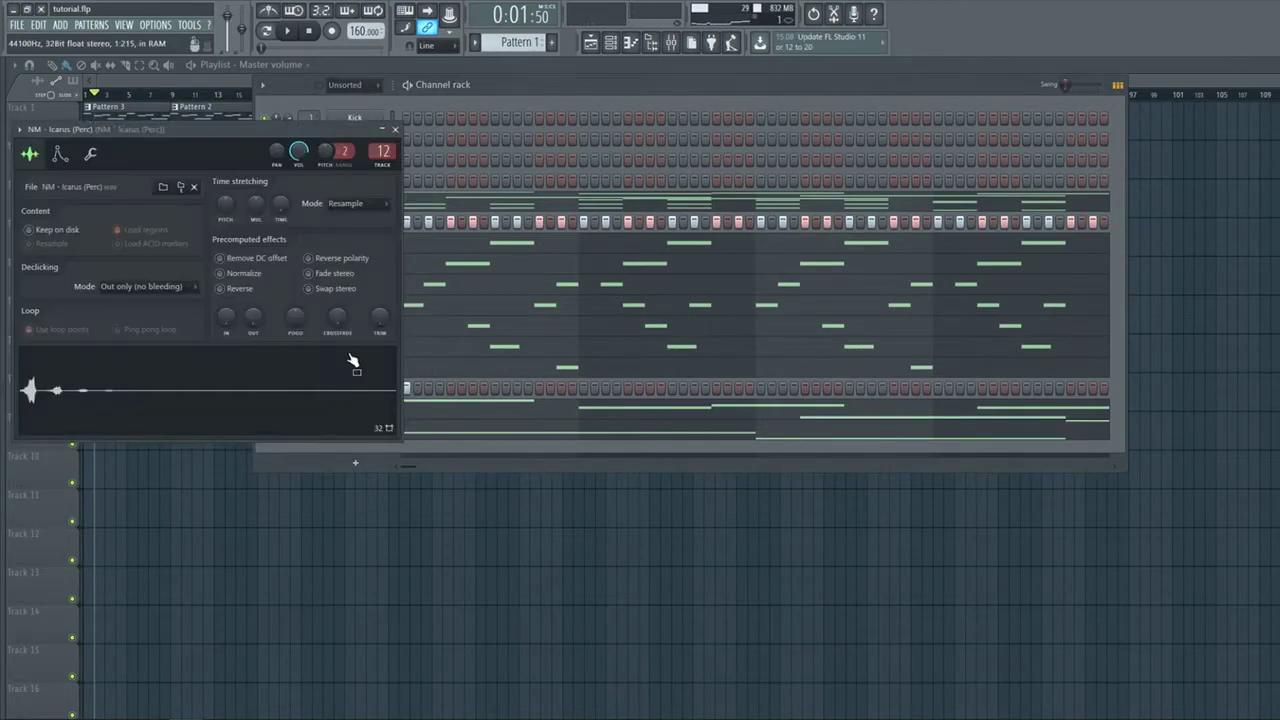
{"action": "left_click", "coordinate": [455, 100]}
Play the pattern with the NM - Icarus notes open, set that channel's volume to 38%, and return to the playlist.
{"action": "left_click", "coordinate": [417, 345]}
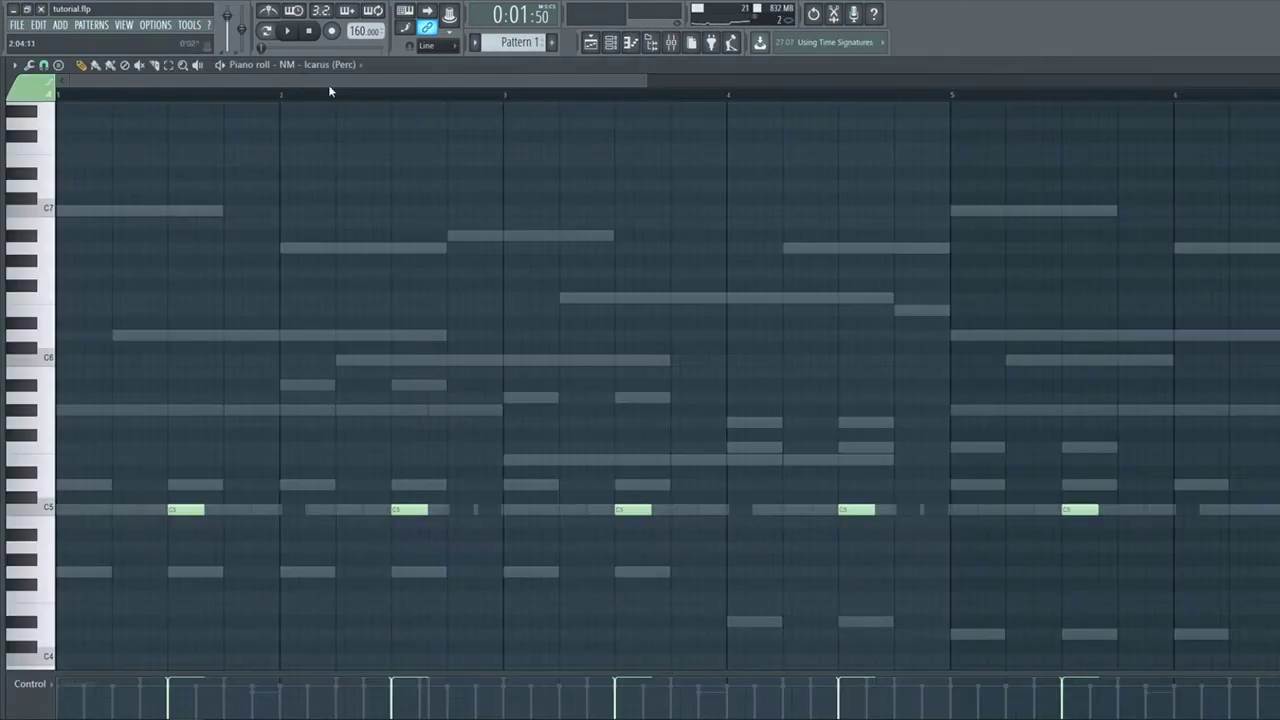
{"action": "left_click_drag", "start_coordinate": [190, 508], "coordinate": [193, 510]}
{"action": "key", "text": "space"}
{"action": "key", "text": "space"}
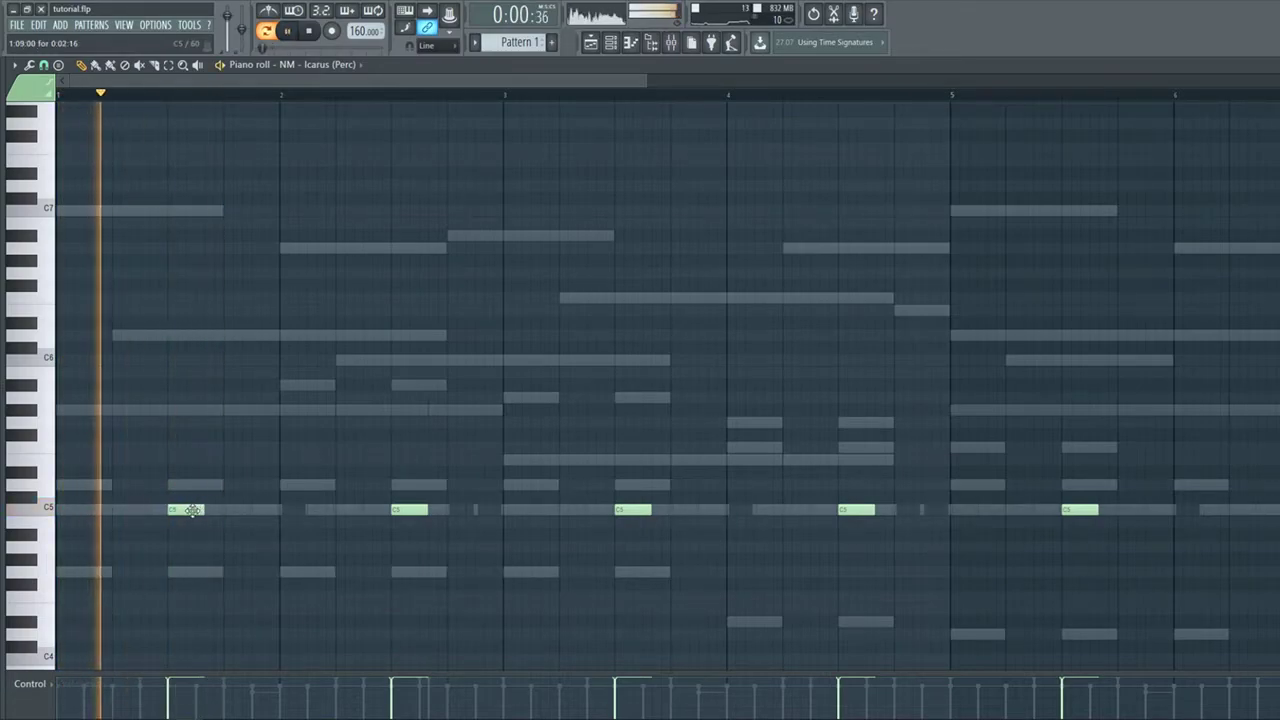
{"action": "left_click", "coordinate": [611, 43]}
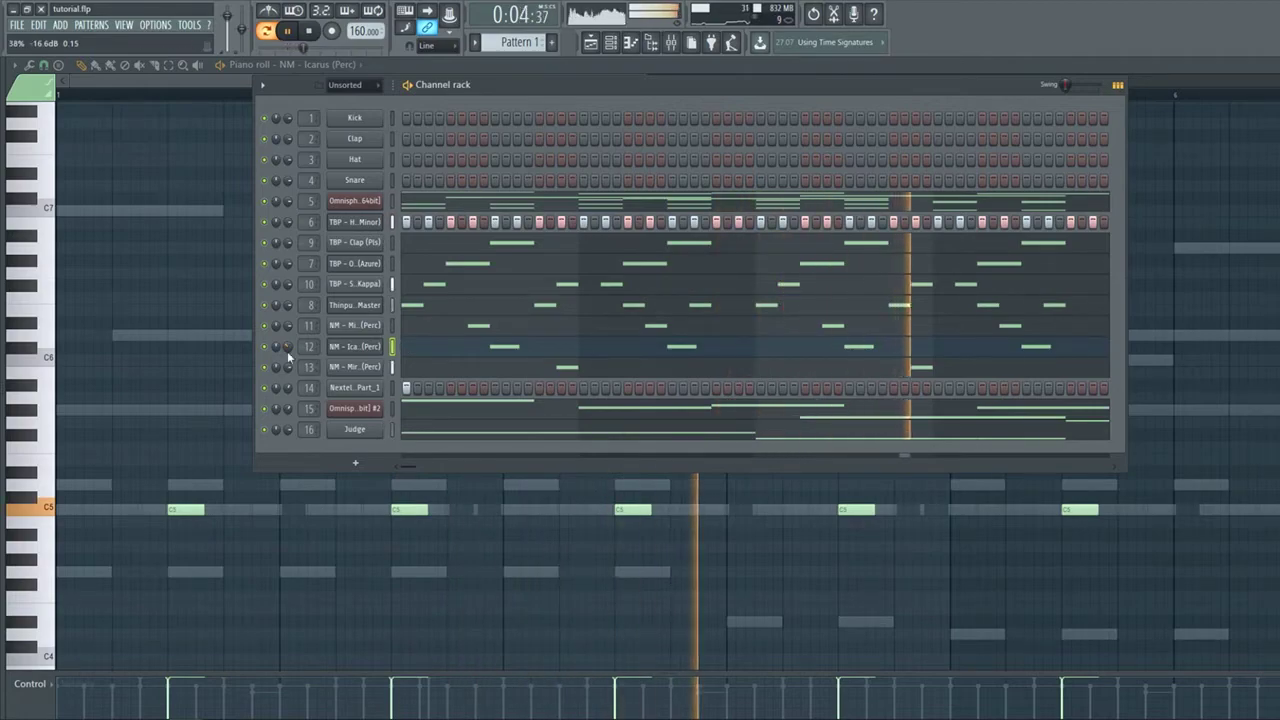
{"action": "key", "text": "F6"}
{"action": "key", "text": "F5"}
{"action": "key", "text": "space"}
Lower the mixer faders of the Omnisphere track, the drums, the NM percussion tracks and the Nextel chirp track.
{"action": "left_click", "coordinate": [670, 42]}
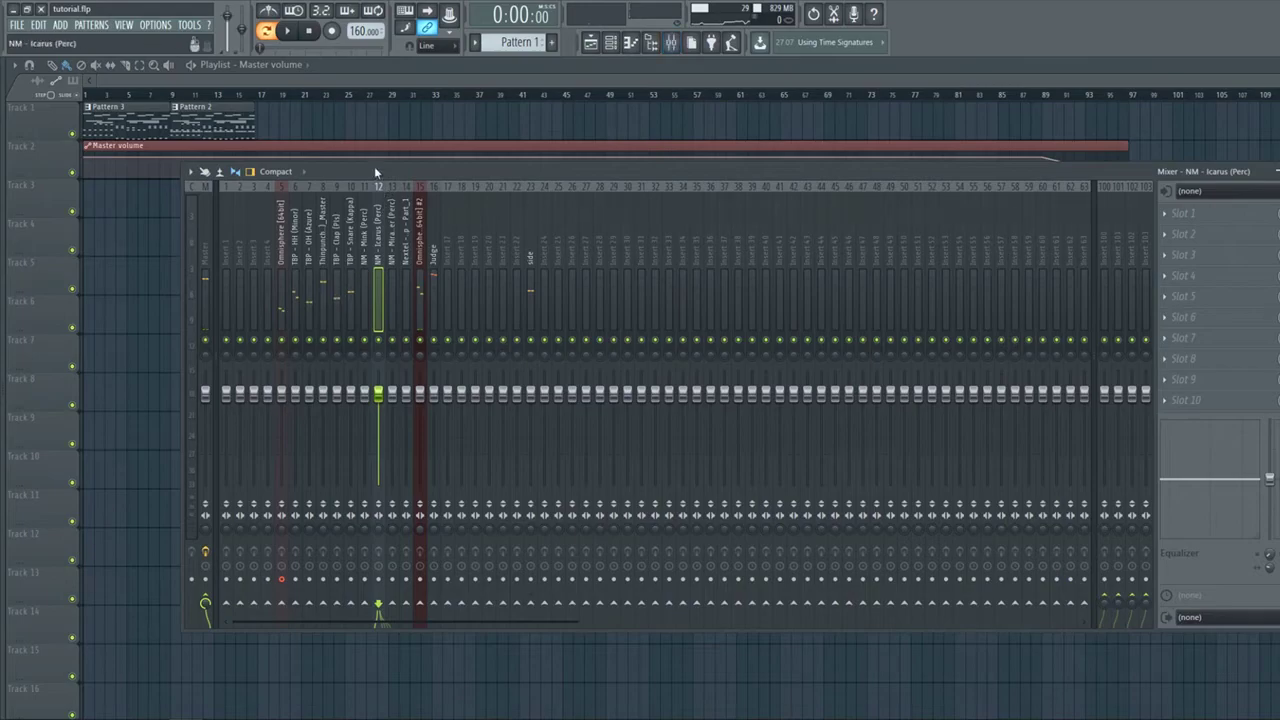
{"action": "left_click_drag", "start_coordinate": [395, 178], "coordinate": [435, 118]}
{"action": "left_click_drag", "start_coordinate": [321, 333], "coordinate": [347, 383]}
{"action": "left_click_drag", "start_coordinate": [362, 335], "coordinate": [375, 388]}
{"action": "left_click_drag", "start_coordinate": [389, 333], "coordinate": [431, 378]}
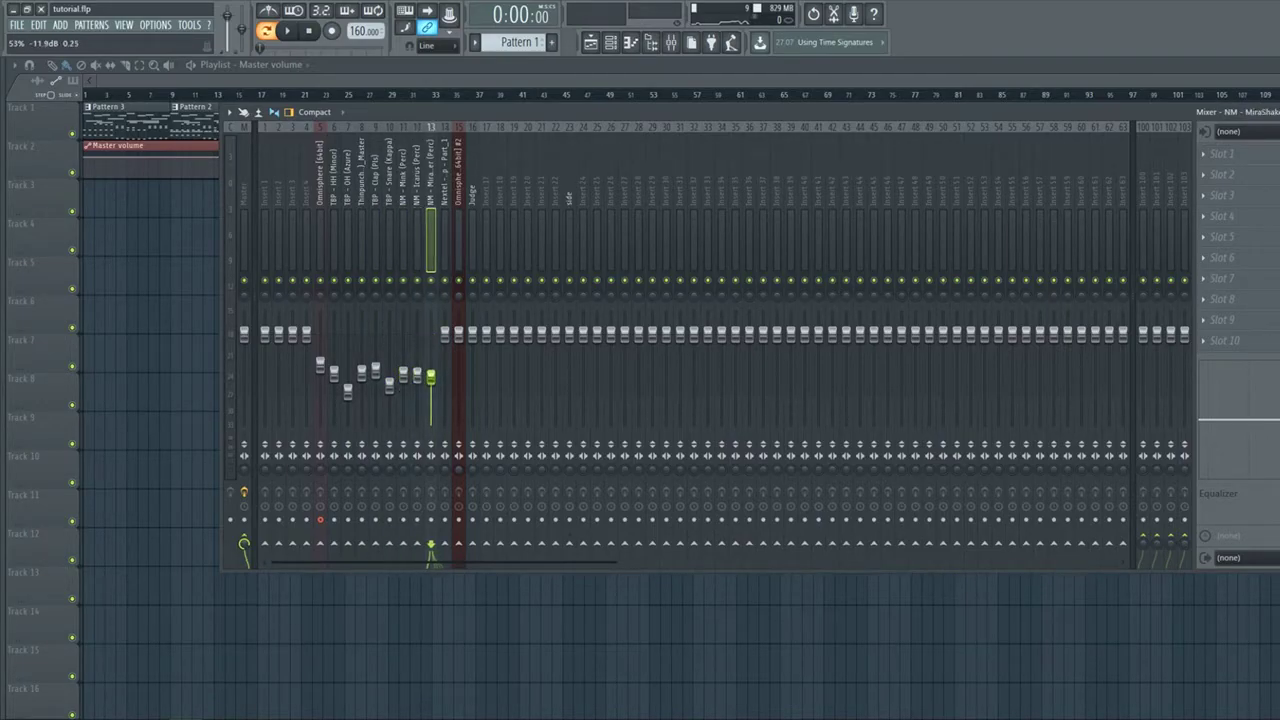
{"action": "left_click_drag", "start_coordinate": [445, 333], "coordinate": [445, 362]}
Add Fruity Parametric EQ 2 to the first Omnisphere mixer track, cut its low frequencies, and check it in playback.
{"action": "left_click", "coordinate": [321, 190]}
{"action": "left_click_drag", "start_coordinate": [408, 113], "coordinate": [287, 134]}
{"action": "left_click", "coordinate": [1096, 185]}
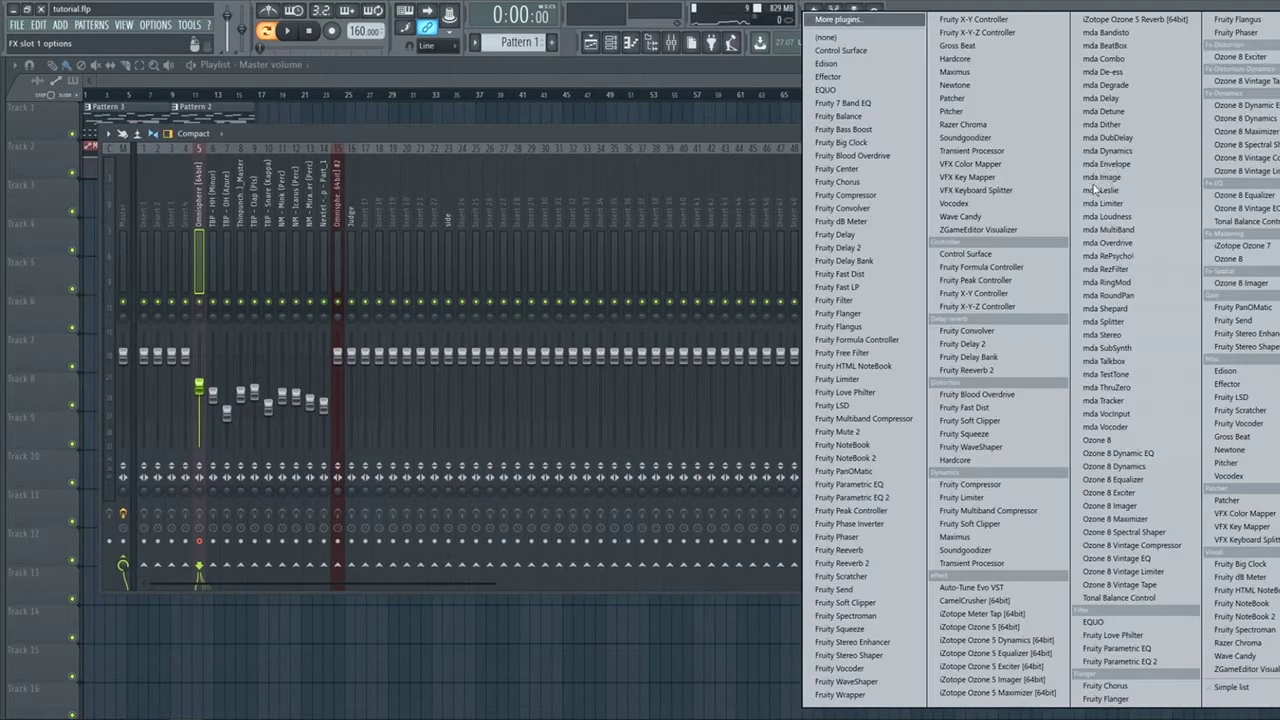
{"action": "left_click", "coordinate": [1126, 664]}
{"action": "left_click", "coordinate": [470, 202]}
{"action": "left_click_drag", "start_coordinate": [109, 318], "coordinate": [180, 313]}
{"action": "key", "text": "space"}
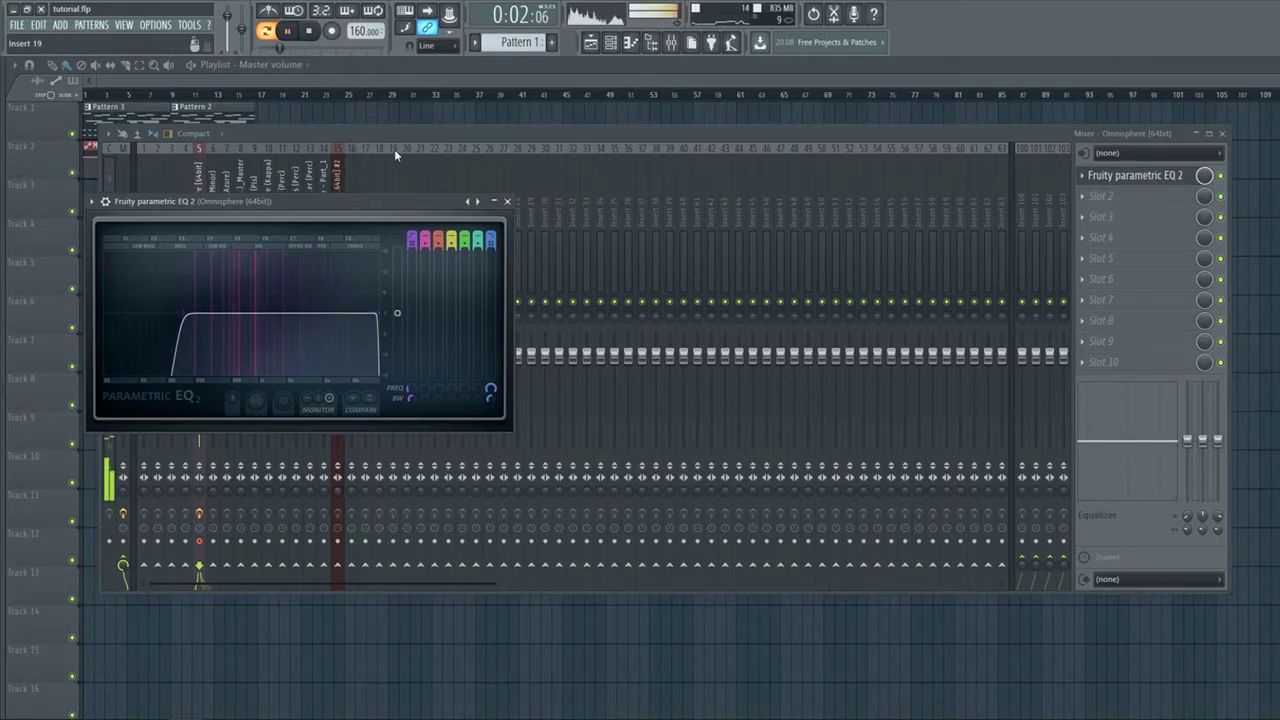
{"action": "left_click", "coordinate": [351, 128]}
{"action": "key", "text": "space"}
Route the Judge mixer track only to the side track.
{"action": "left_click_drag", "start_coordinate": [296, 208], "coordinate": [357, 231]}
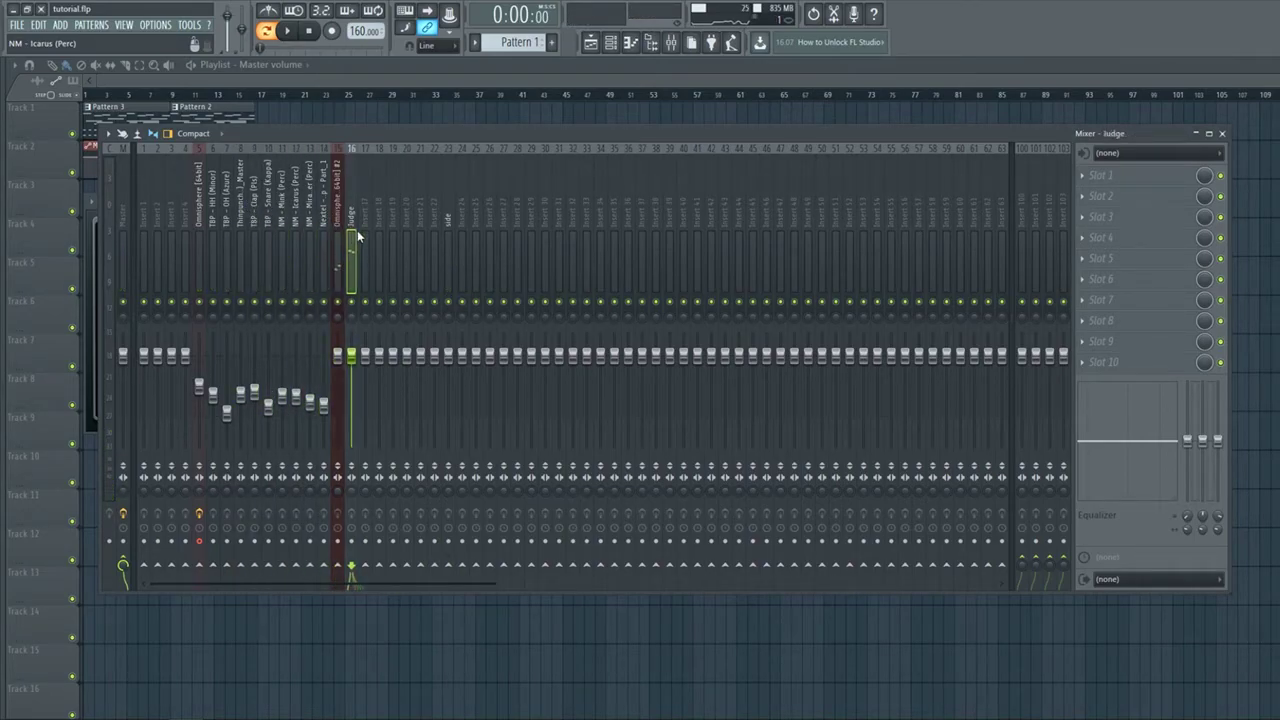
{"action": "right_click", "coordinate": [455, 572]}
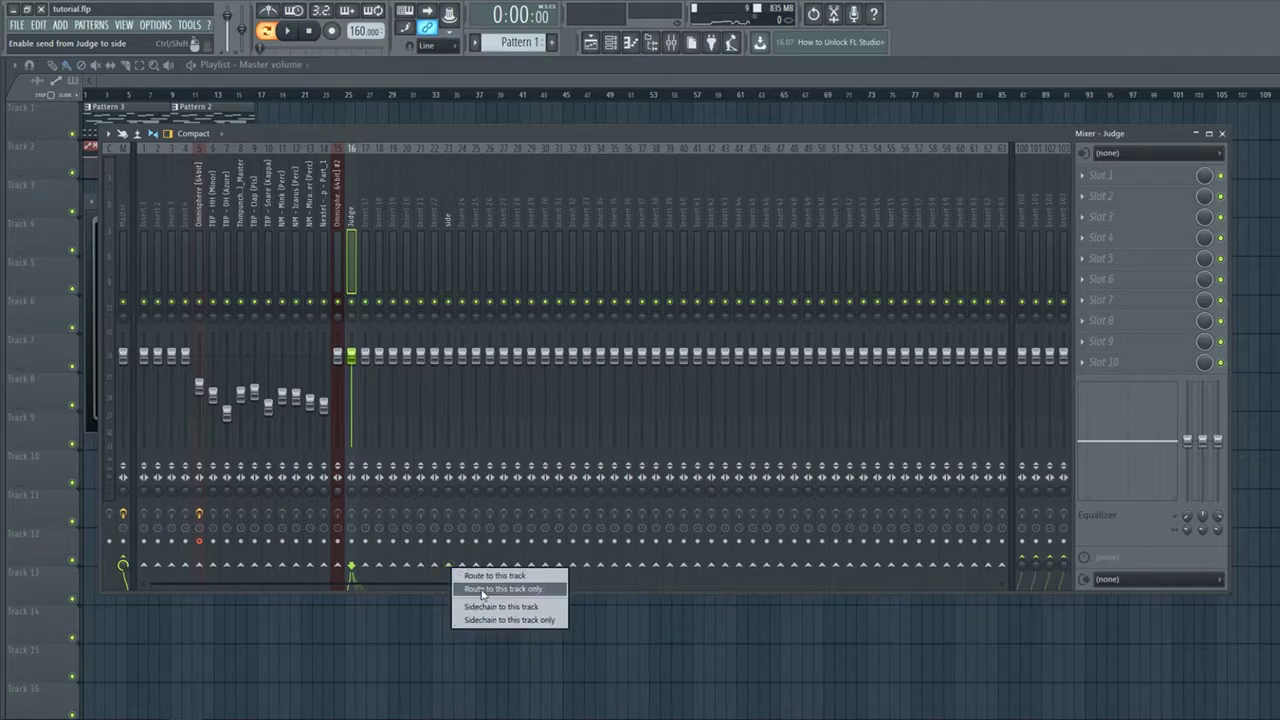
{"action": "left_click", "coordinate": [480, 588]}
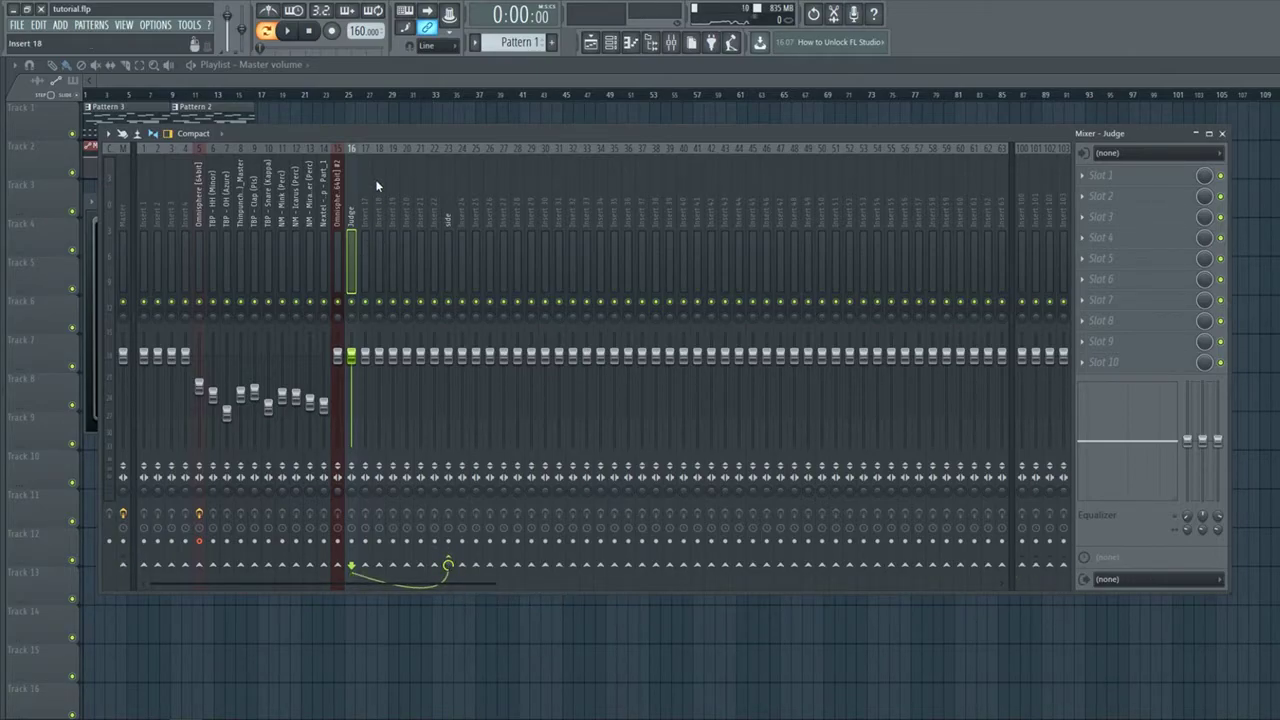
{"action": "left_click", "coordinate": [323, 230]}
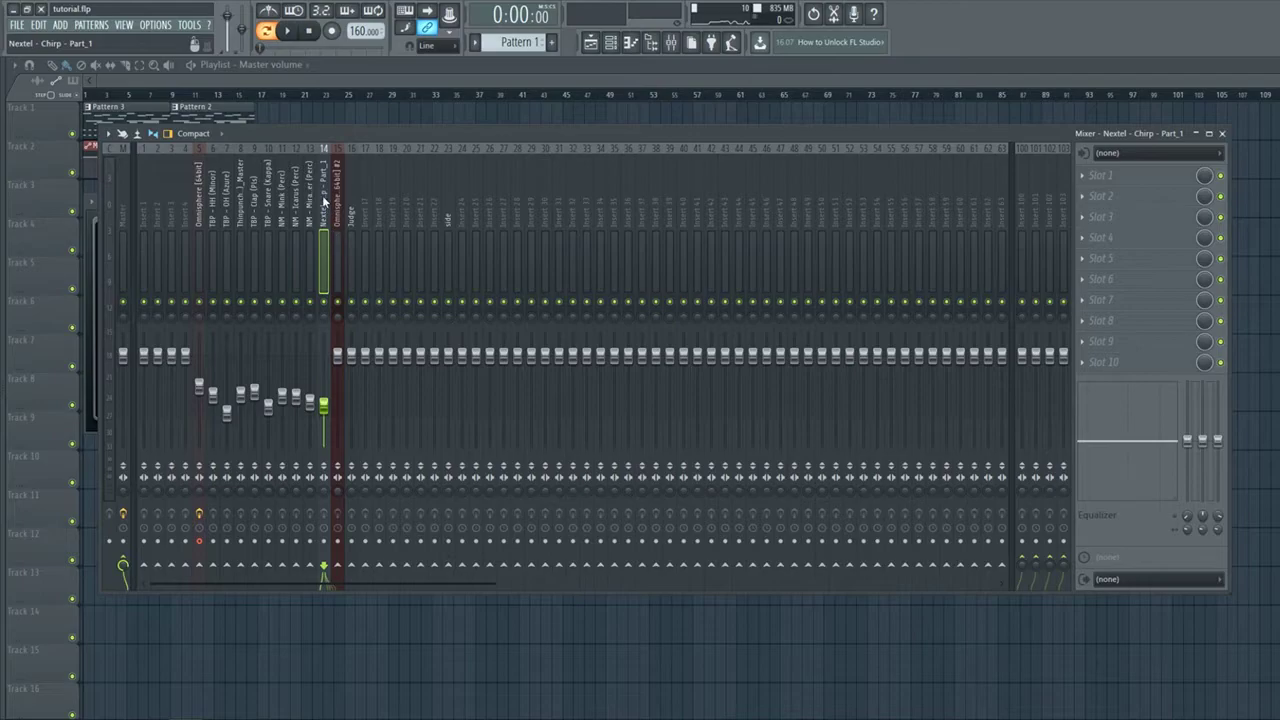
Insert iZotope Ozone 5 in slot 6 of the Master track, dismiss its preset manager, and lower the maximizer threshold to -9.3.
{"action": "mouse_move", "coordinate": [275, 127]}
{"action": "left_mouse_down"}
{"action": "mouse_move", "coordinate": [341, 129]}
{"action": "mouse_move", "coordinate": [266, 131]}
{"action": "left_mouse_up"}
{"action": "left_click", "coordinate": [190, 175]}
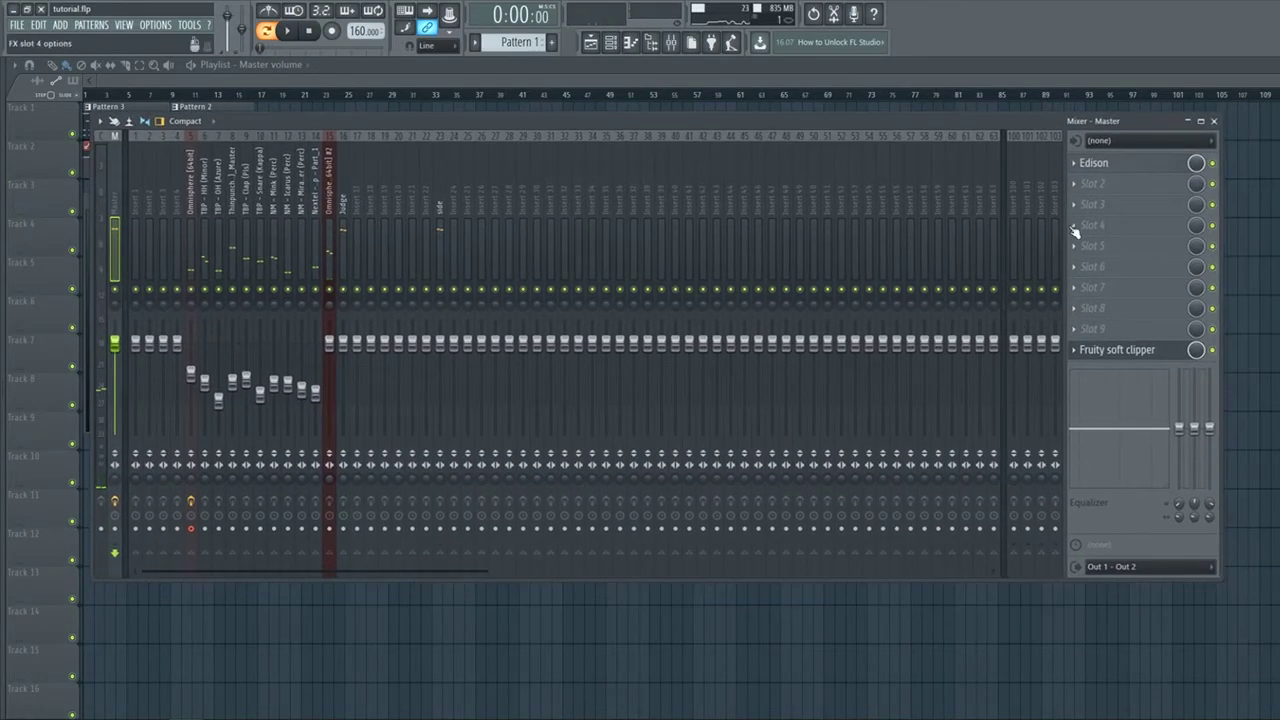
{"action": "left_click", "coordinate": [1079, 264]}
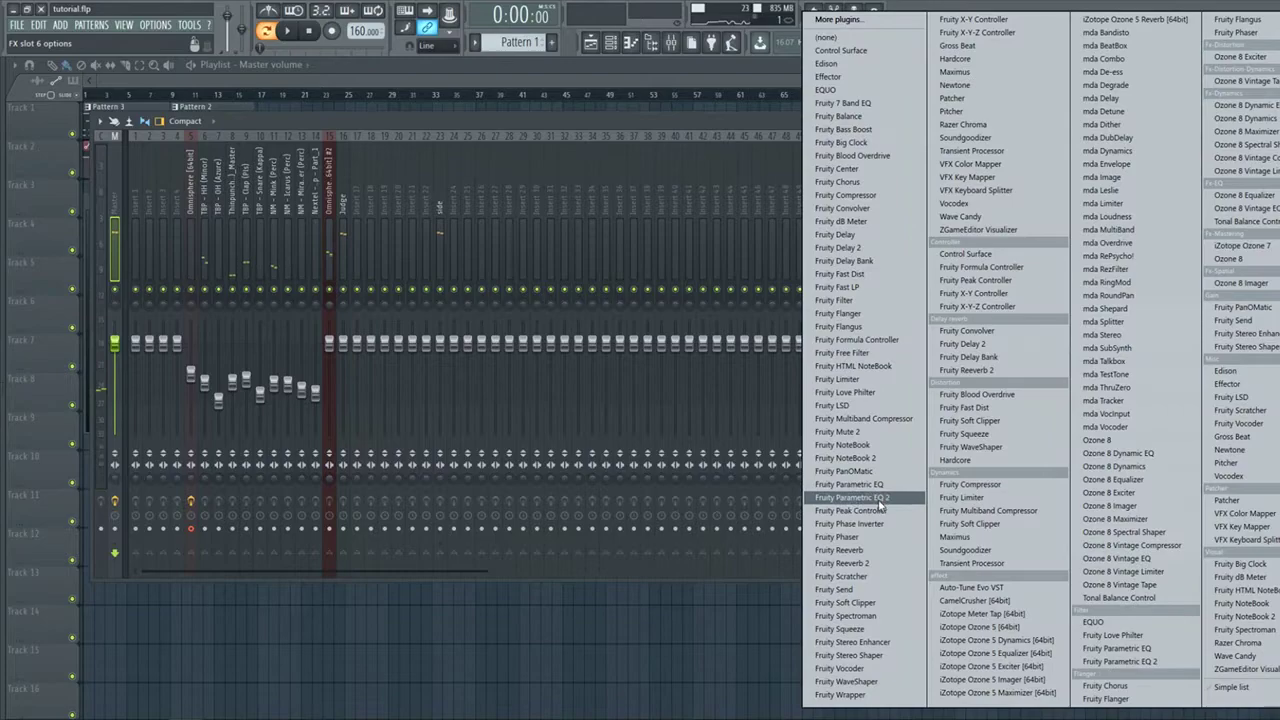
{"action": "left_click", "coordinate": [997, 614]}
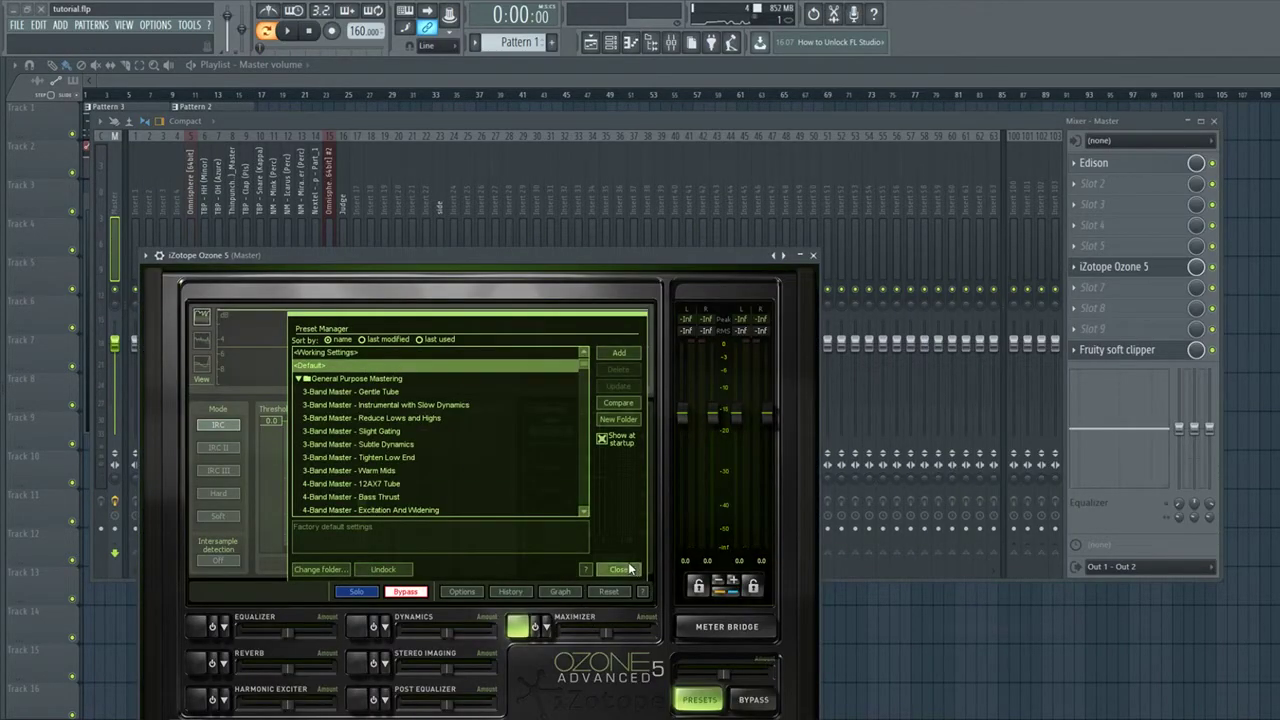
{"action": "left_click", "coordinate": [619, 569]}
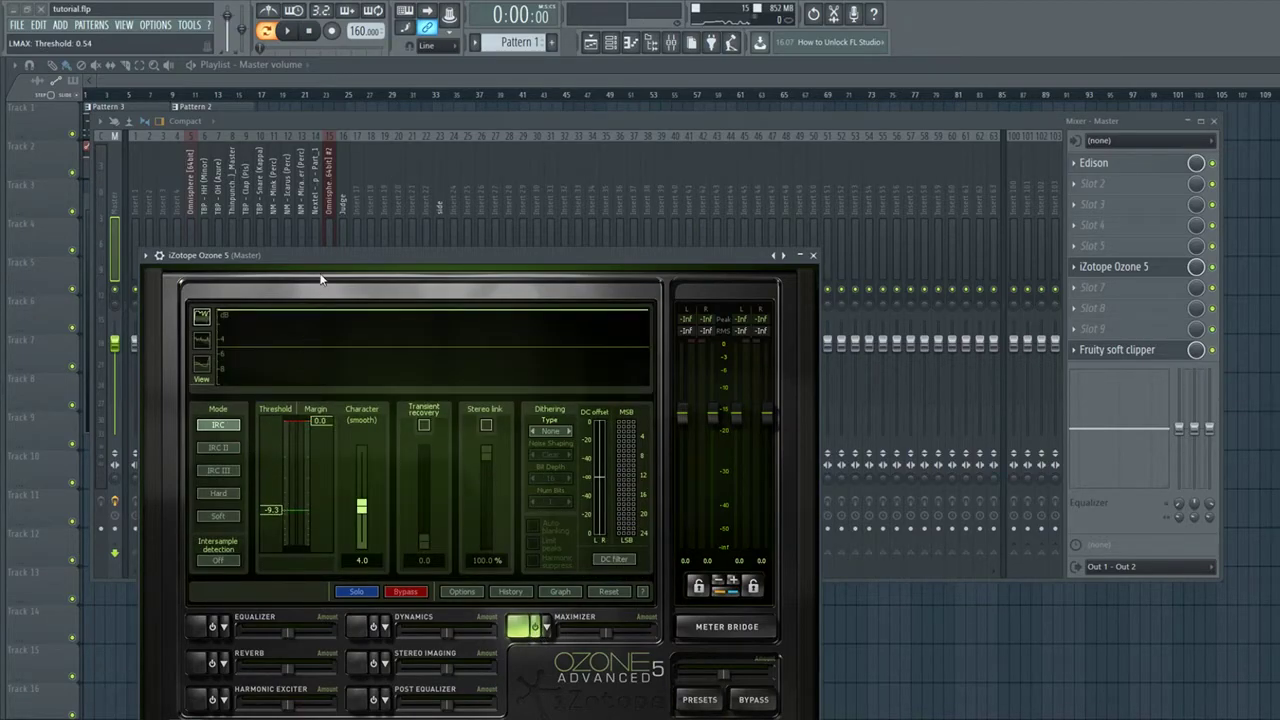
Play the pattern and set the Ozone maximizer's character to 1.2.
{"action": "key", "text": "space"}
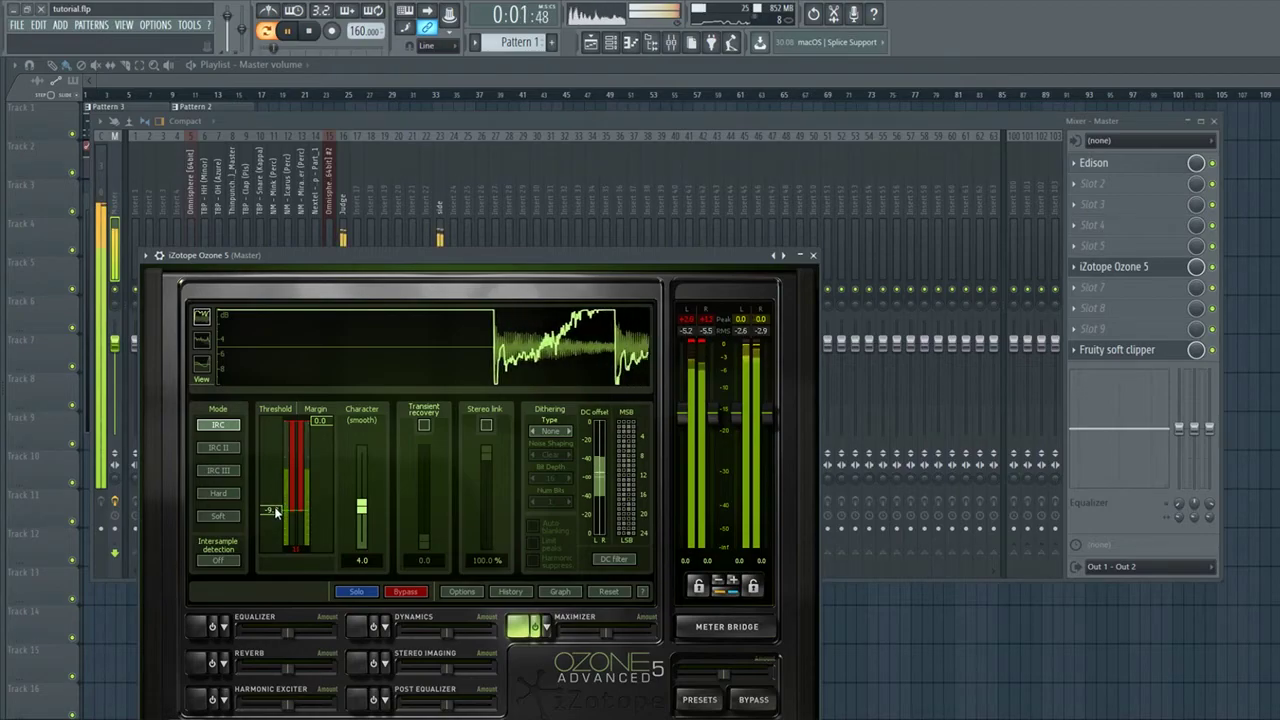
{"action": "left_click_drag", "start_coordinate": [361, 507], "coordinate": [367, 531]}
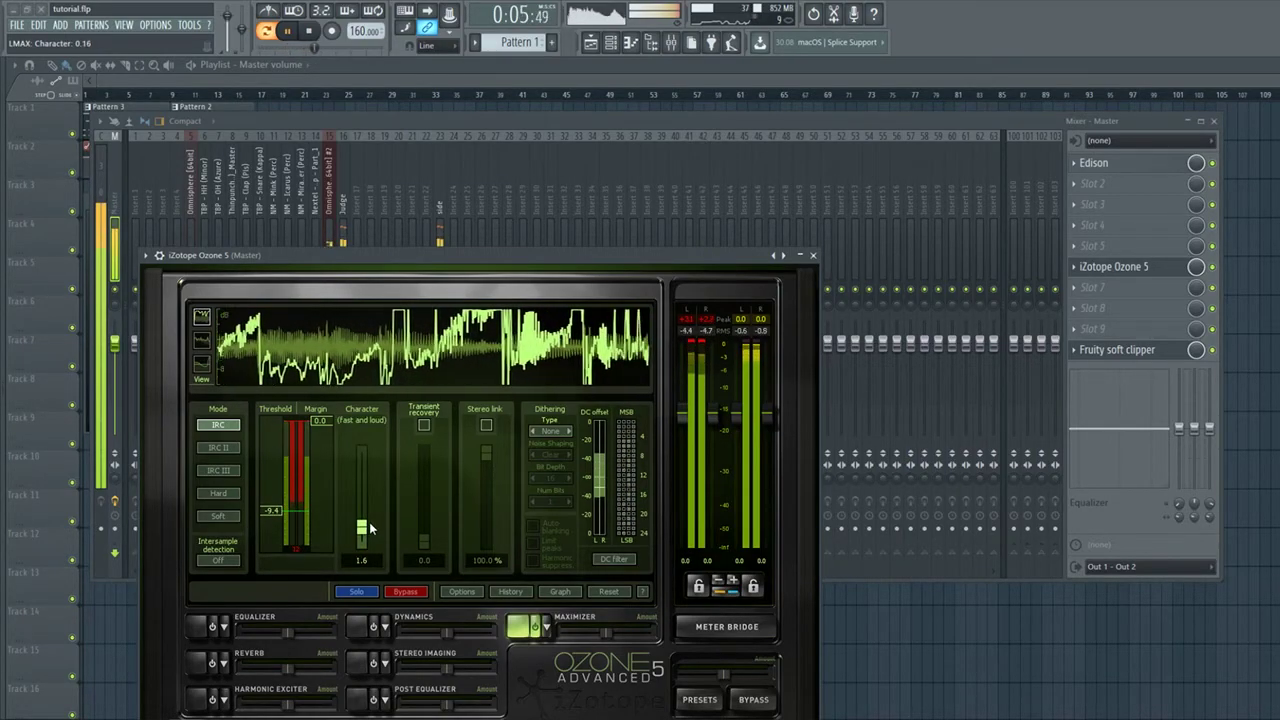
{"action": "left_click_drag", "start_coordinate": [369, 526], "coordinate": [362, 530]}
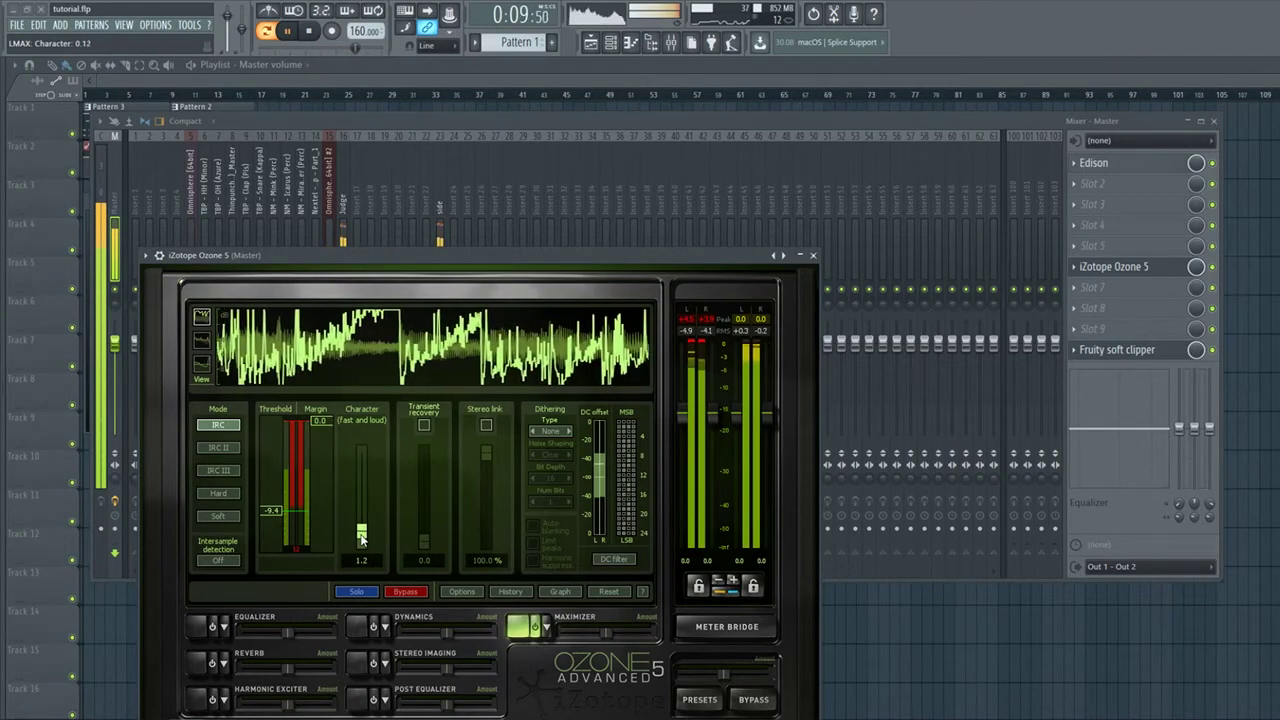
Bring the mixer forward and lower the faders of the Judge and Omnisphere #2 tracks.
{"action": "left_click_drag", "start_coordinate": [364, 121], "coordinate": [443, 80]}
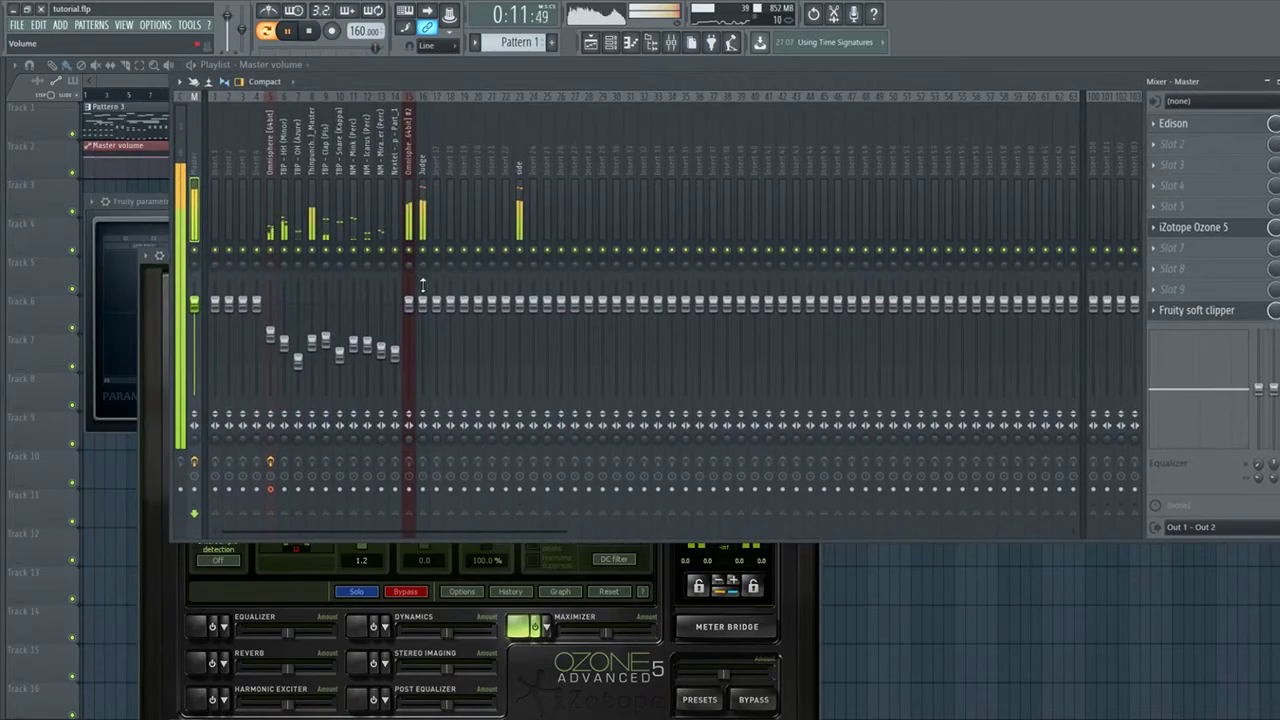
{"action": "left_click", "coordinate": [424, 300]}
{"action": "left_click_drag", "start_coordinate": [423, 303], "coordinate": [423, 342]}
{"action": "left_click_drag", "start_coordinate": [409, 303], "coordinate": [423, 357]}
Rebalance the mix by raising the Omnisphere, open hat, kick, clap, snare and percussion faders and setting TBP - HH (Minor) to 60%.
{"action": "left_click", "coordinate": [270, 335]}
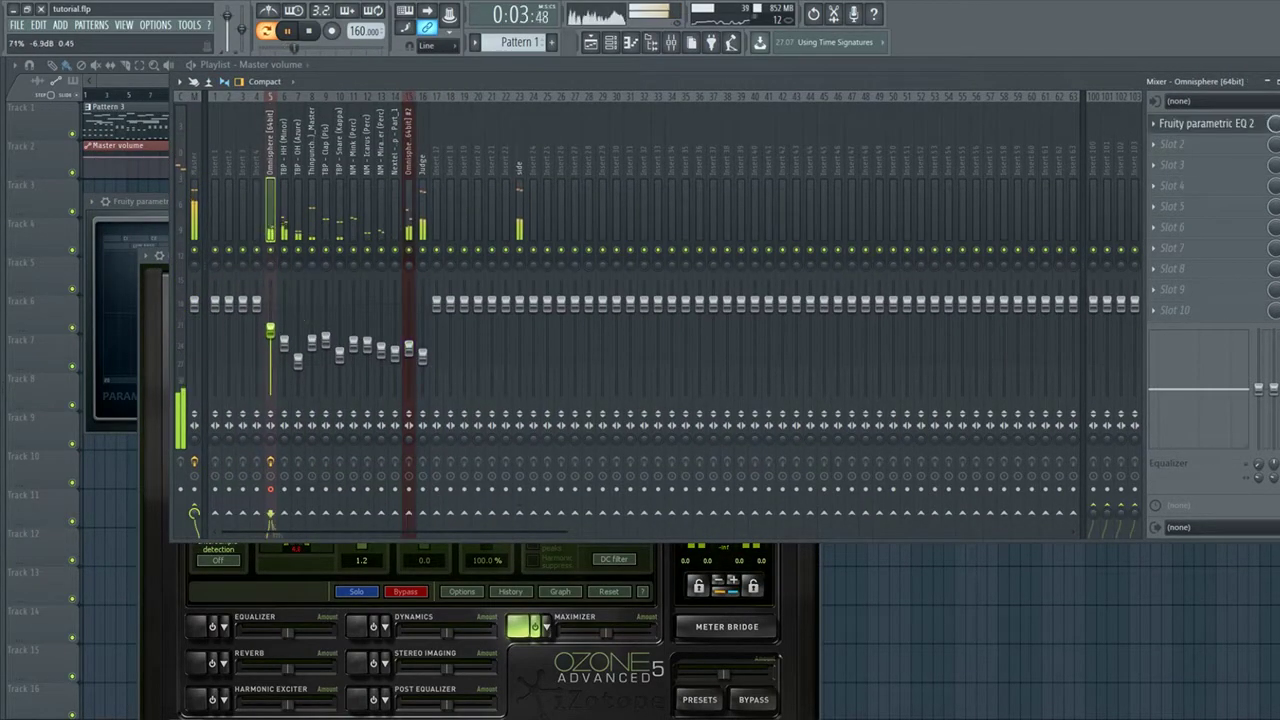
{"action": "left_click_drag", "start_coordinate": [285, 340], "coordinate": [285, 330]}
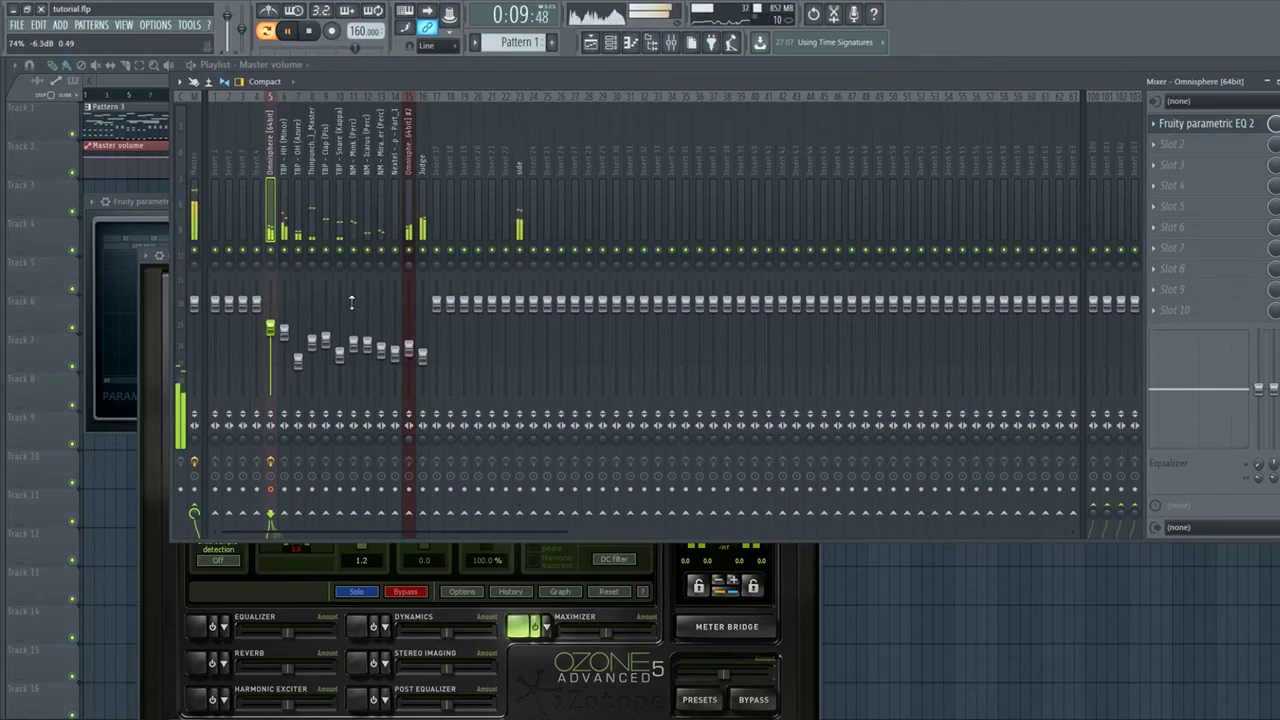
{"action": "left_click", "coordinate": [400, 210]}
{"action": "left_click_drag", "start_coordinate": [380, 348], "coordinate": [325, 328]}
{"action": "left_click", "coordinate": [340, 355]}
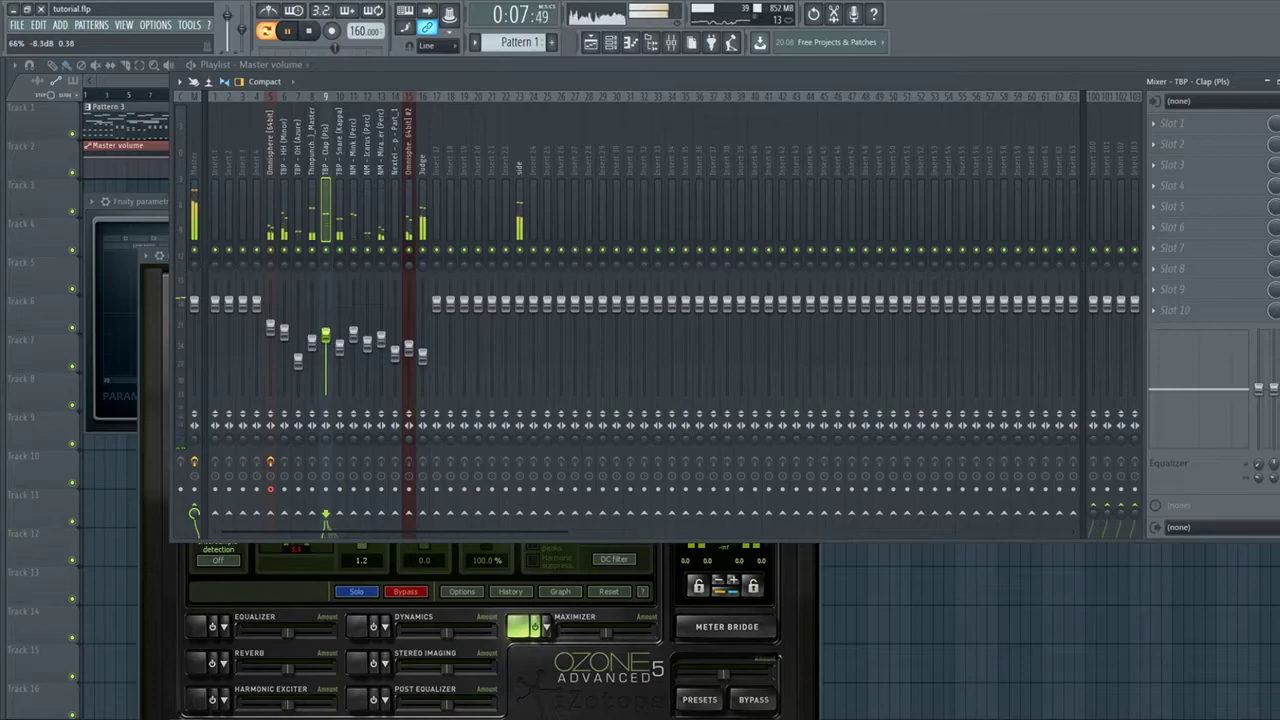
{"action": "left_click_drag", "start_coordinate": [312, 342], "coordinate": [312, 335]}
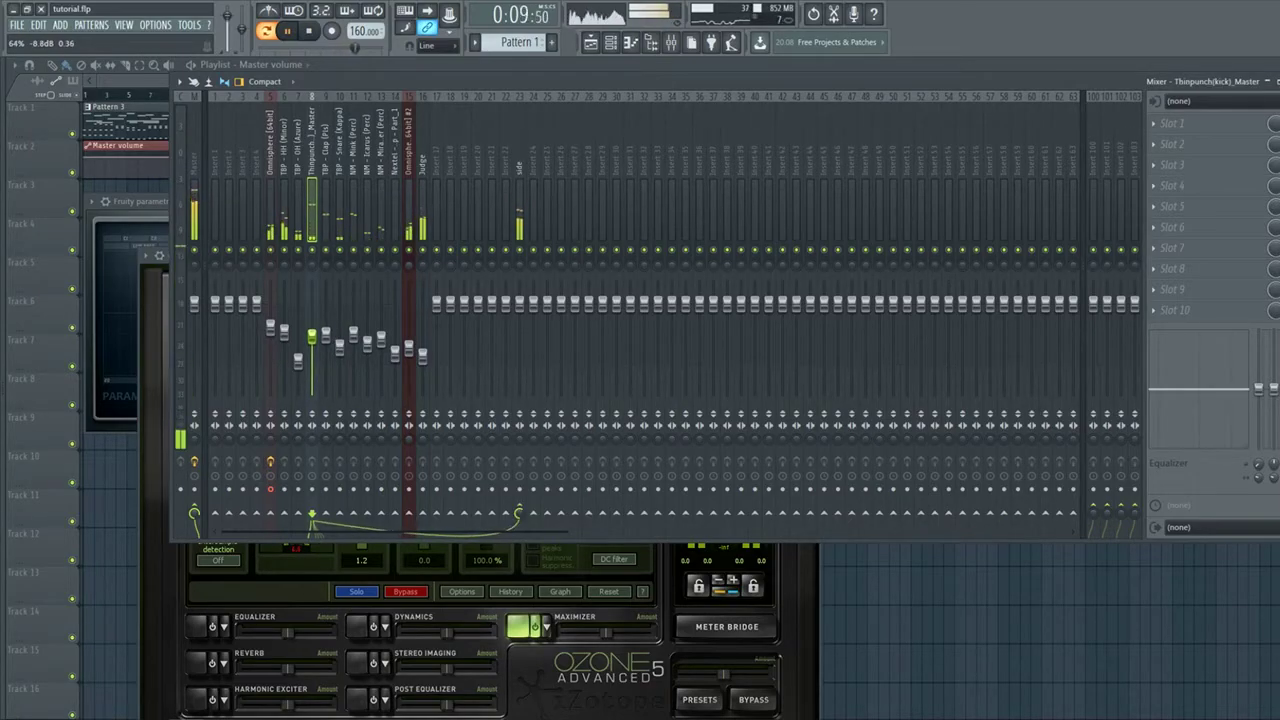
{"action": "mouse_move", "coordinate": [298, 361]}
{"action": "left_mouse_down"}
{"action": "mouse_move", "coordinate": [297, 327]}
{"action": "mouse_move", "coordinate": [284, 347]}
{"action": "mouse_move", "coordinate": [270, 319]}
{"action": "mouse_move", "coordinate": [284, 341]}
{"action": "left_mouse_up"}
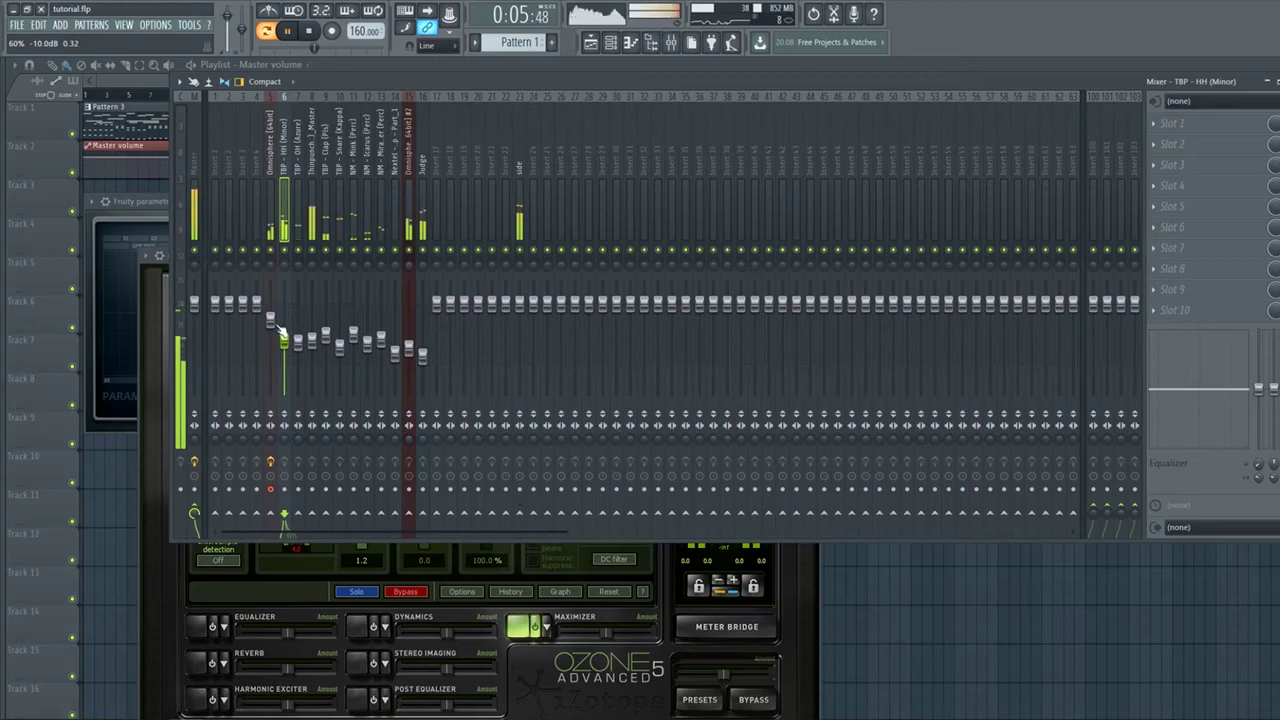
{"action": "left_click", "coordinate": [938, 573]}
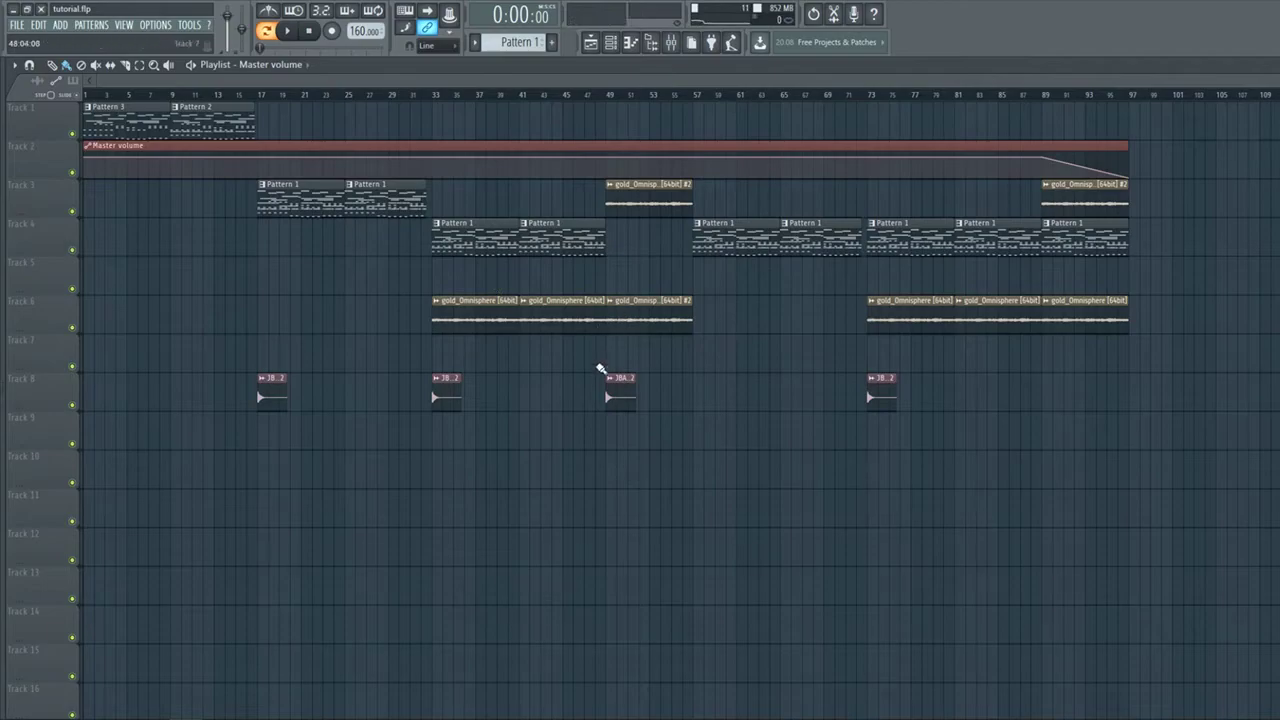
Place a BeatPluggz Rise clip on Track 10 starting at bar 32.
{"action": "left_click_drag", "start_coordinate": [974, 488], "coordinate": [445, 469]}
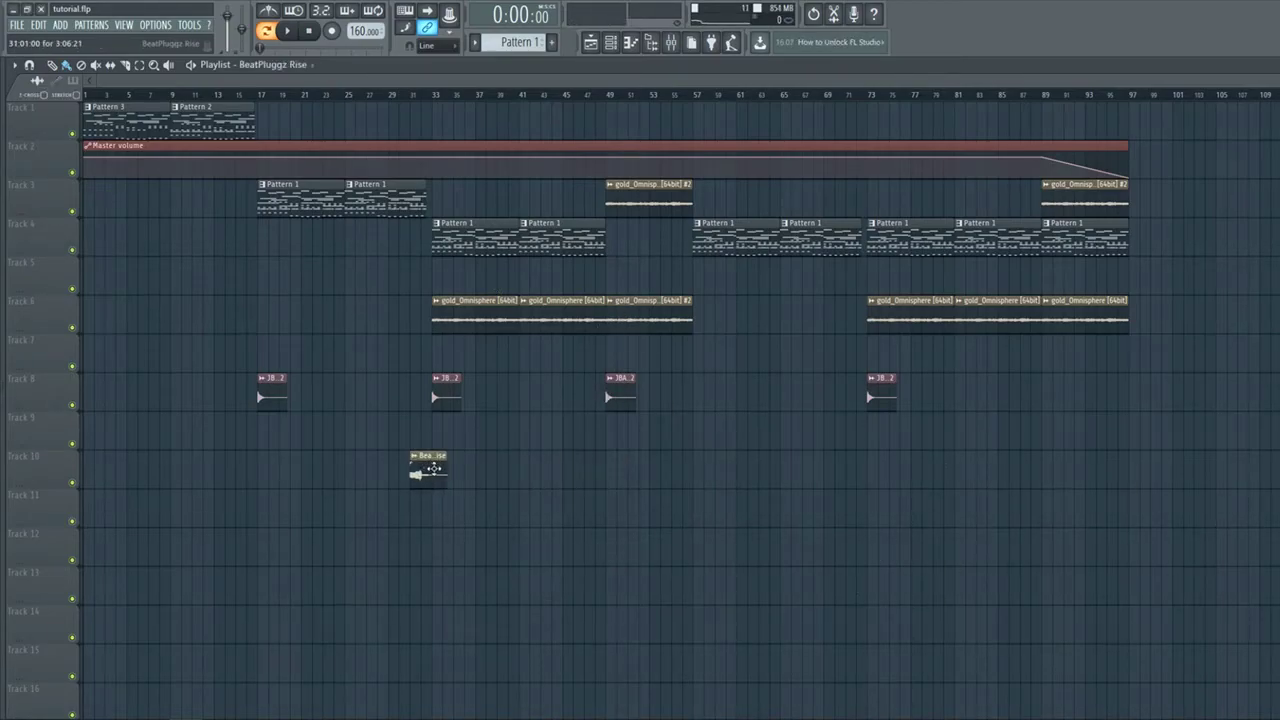
{"action": "scroll", "coordinate": [444, 472], "scroll_direction": "up", "scroll_amount": 3}
Set the BeatPluggz Rise sample to Stretch mode and shorten its stretch time so the clip lasts three bars.
{"action": "double_click", "coordinate": [489, 466]}
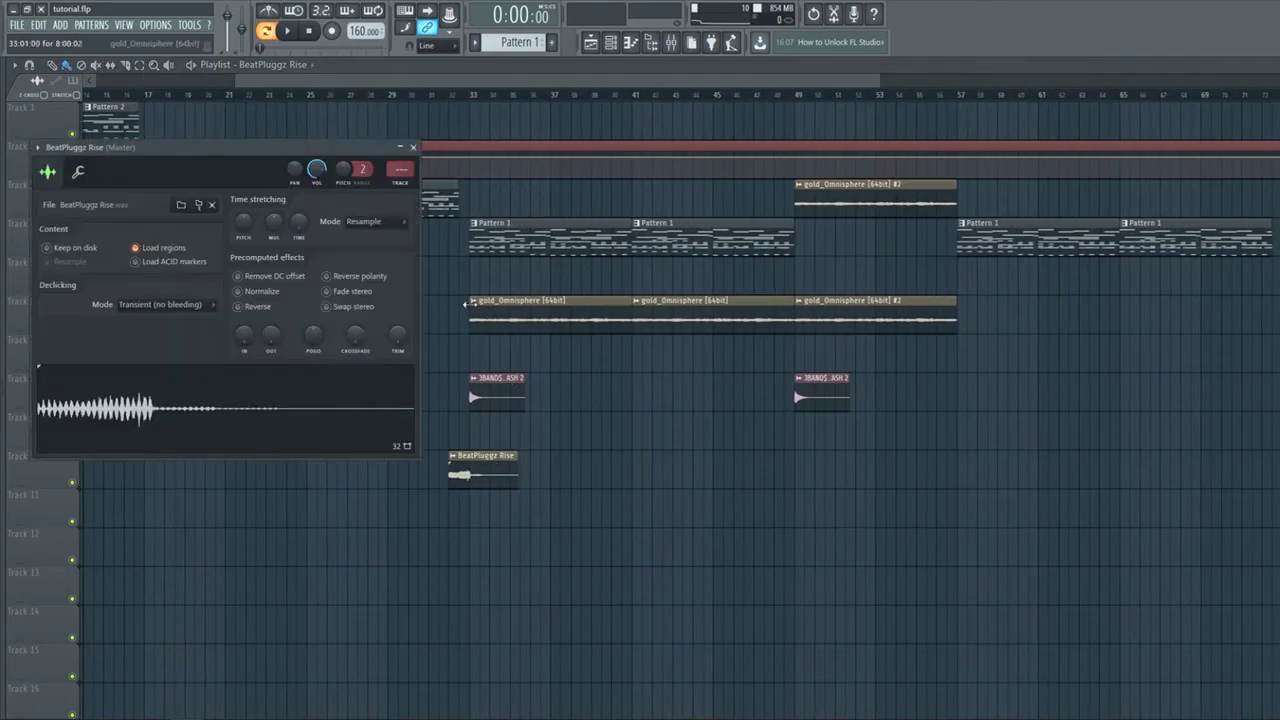
{"action": "left_click", "coordinate": [375, 222]}
{"action": "left_click", "coordinate": [362, 258]}
{"action": "left_click_drag", "start_coordinate": [302, 232], "coordinate": [302, 226]}
{"action": "left_click", "coordinate": [413, 147]}
{"action": "double_click", "coordinate": [480, 460]}
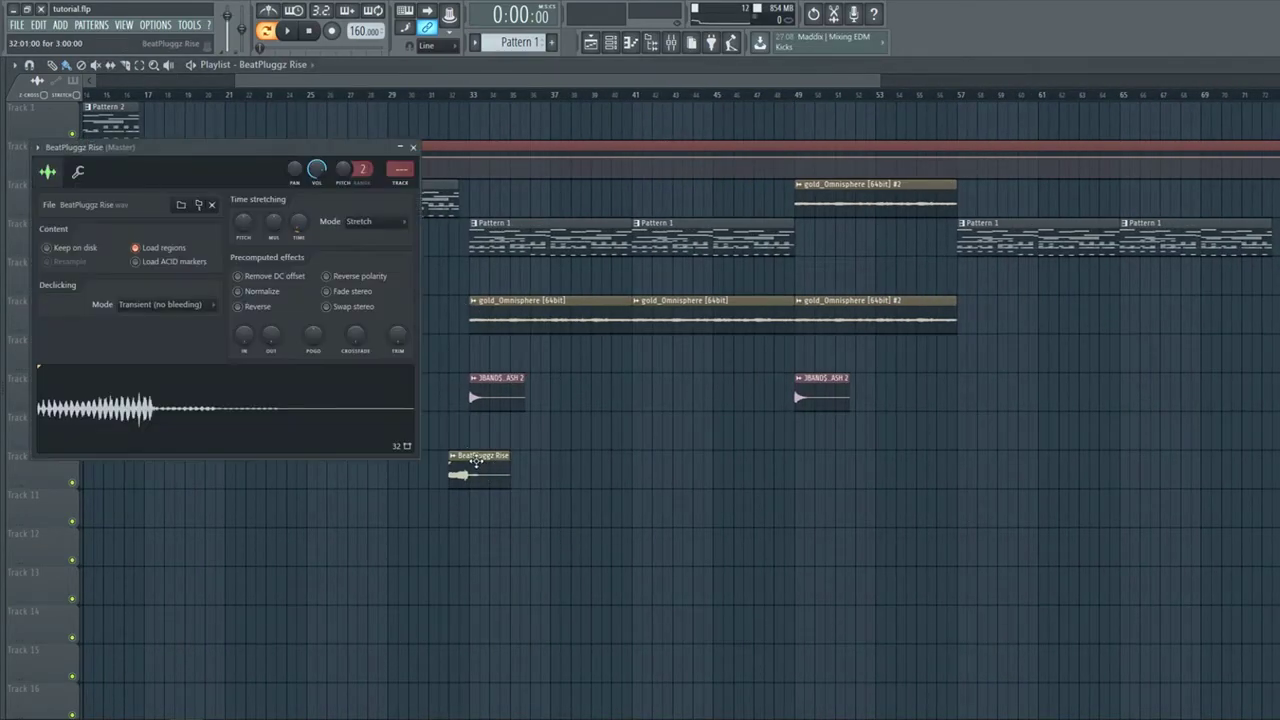
Route the BeatPluggz Rise channel to mixer track 17, lower that track's fader and start playback.
{"action": "double_click", "coordinate": [400, 172]}
{"action": "key", "text": "space"}
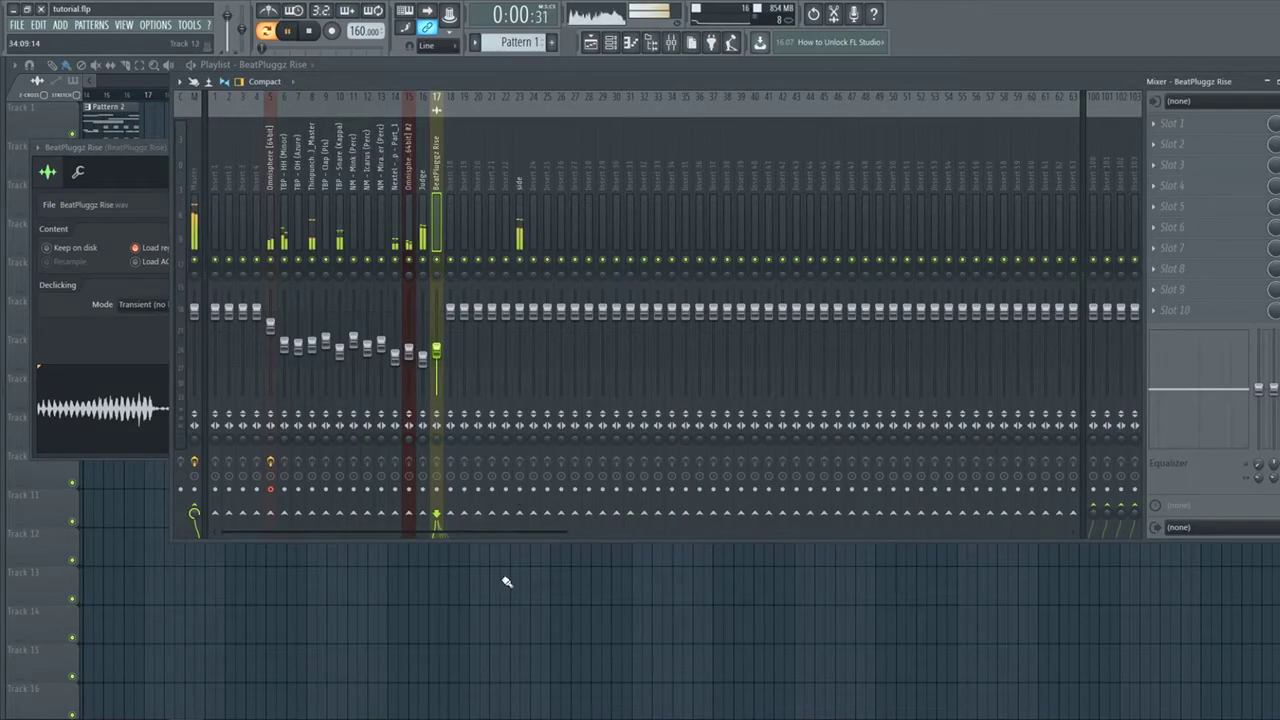
{"action": "right_click", "coordinate": [503, 577]}
{"action": "scroll", "coordinate": [546, 366], "scroll_direction": "down", "scroll_amount": 3}
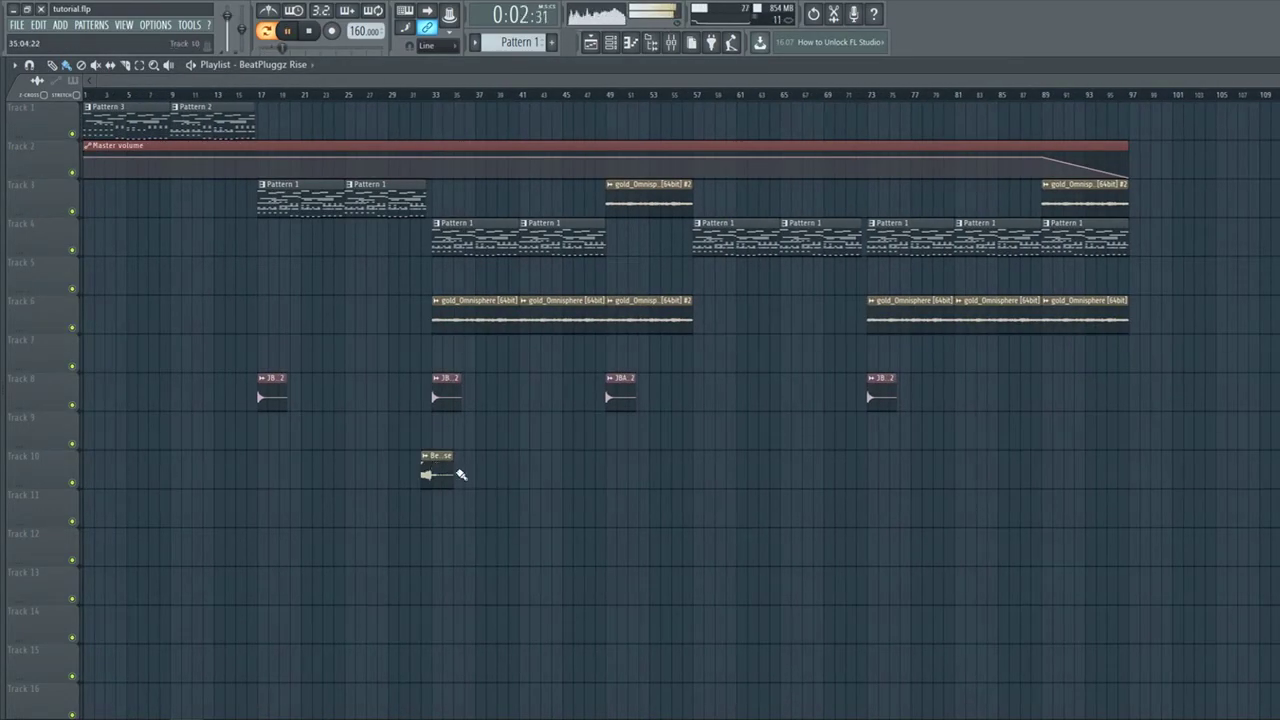
Place two more BeatPluggz Rise clips on Track 10 at bars 72 and 48, and stop playback.
{"action": "left_click", "coordinate": [858, 476]}
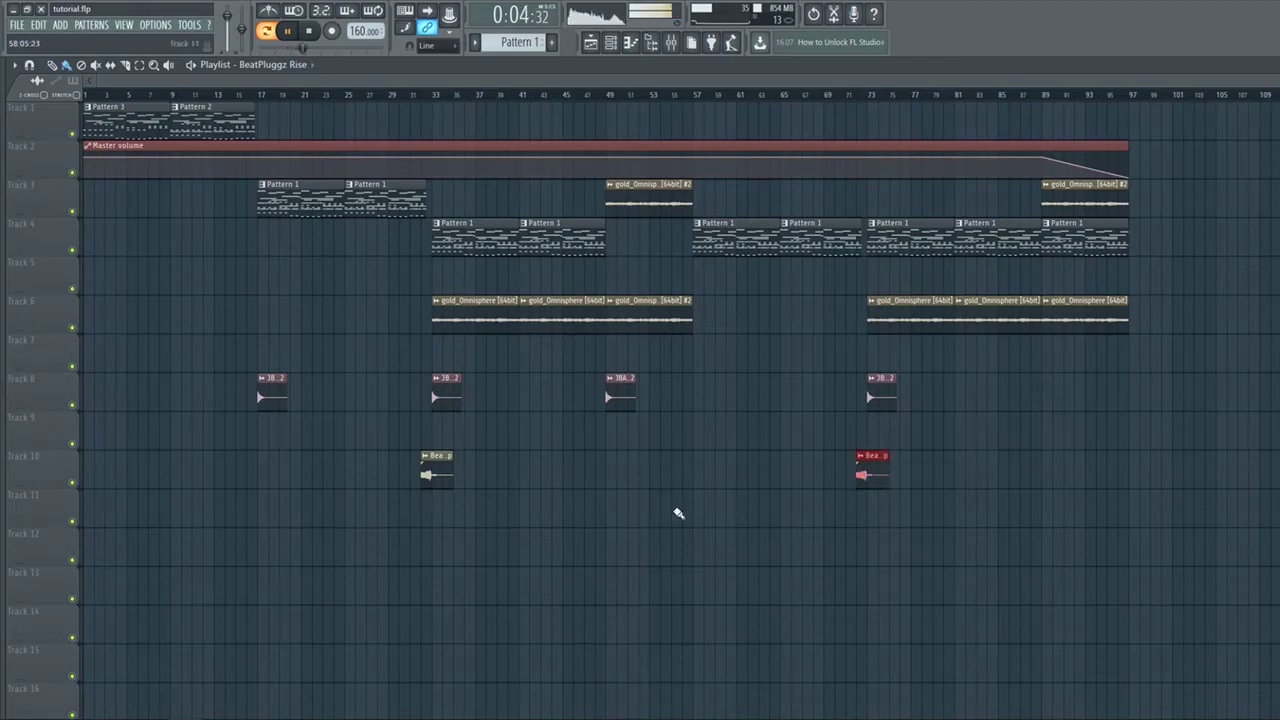
{"action": "left_click", "coordinate": [590, 468]}
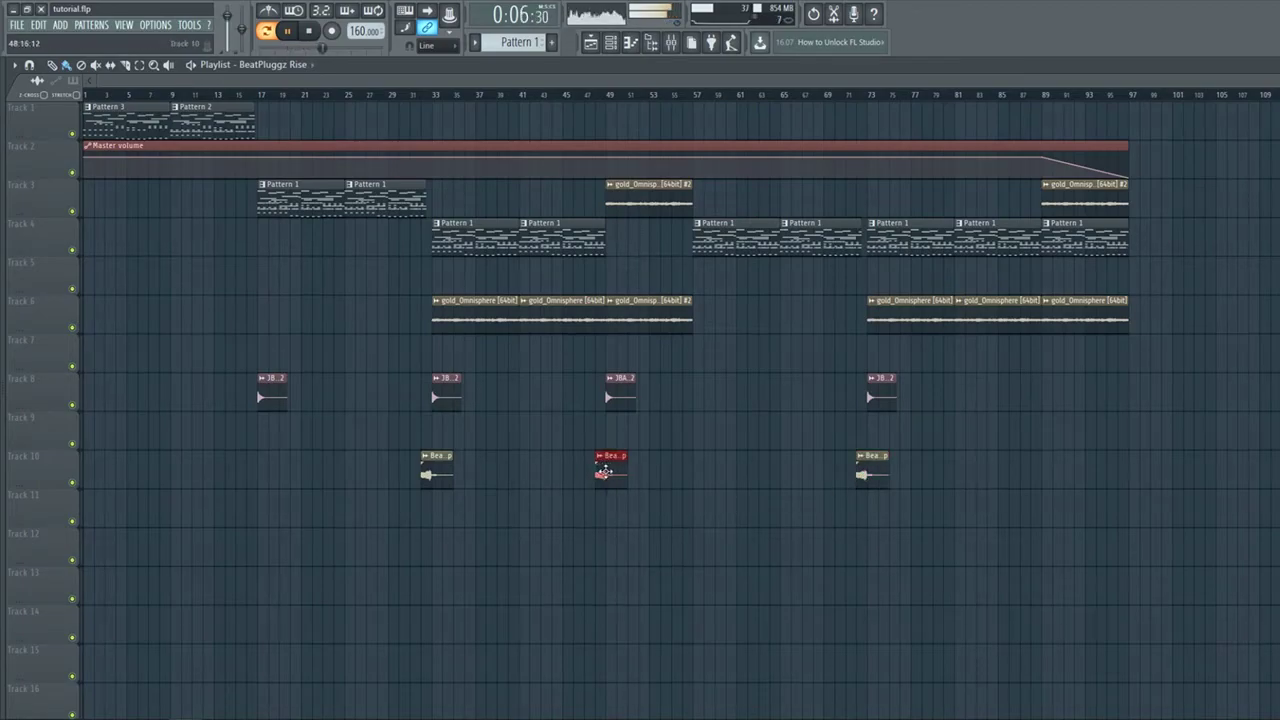
{"action": "key", "text": "space"}
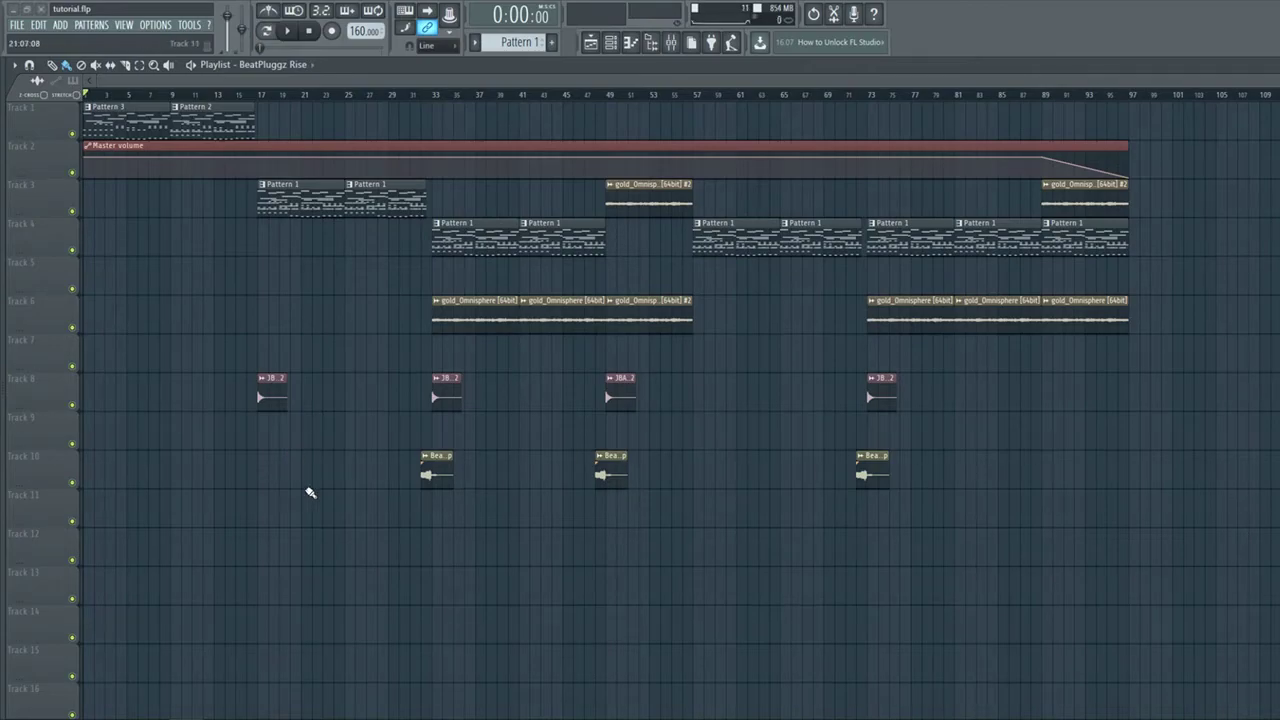
Load Gross Beat into slot 4 of the Master mixer track and choose its 1/2 Speed time effect.
{"action": "left_click", "coordinate": [673, 45]}
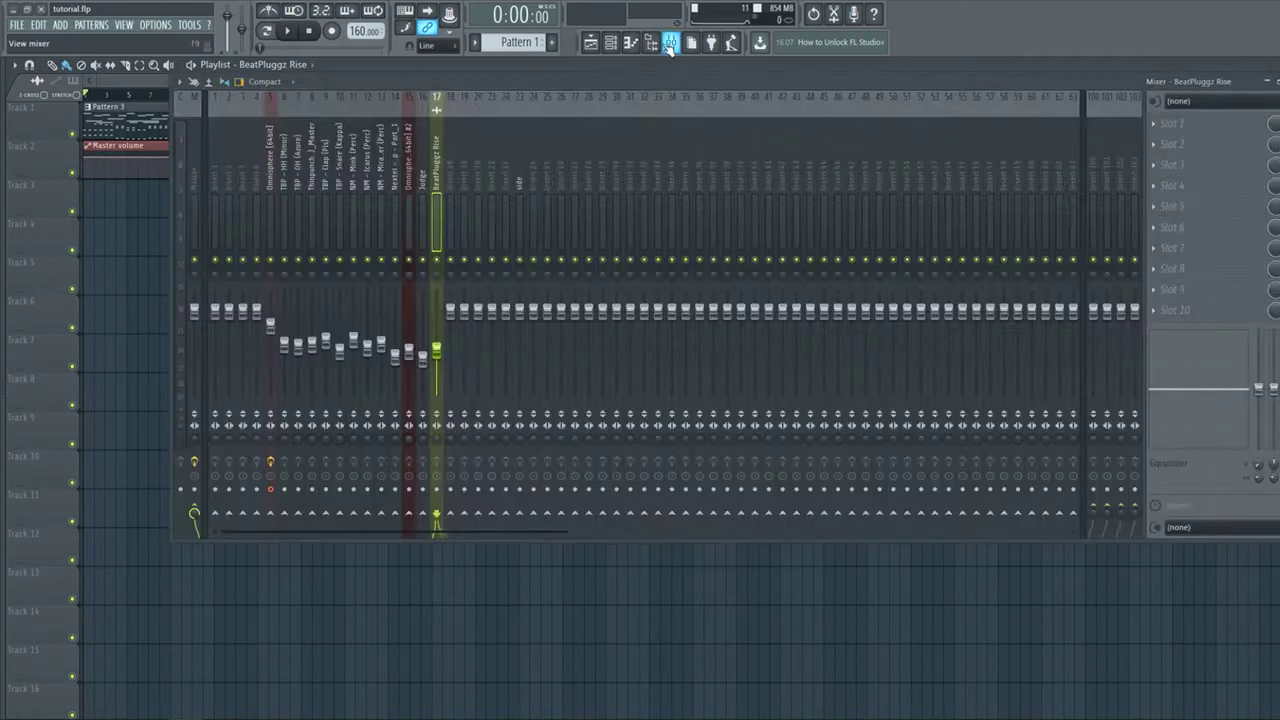
{"action": "left_click_drag", "start_coordinate": [487, 95], "coordinate": [436, 107]}
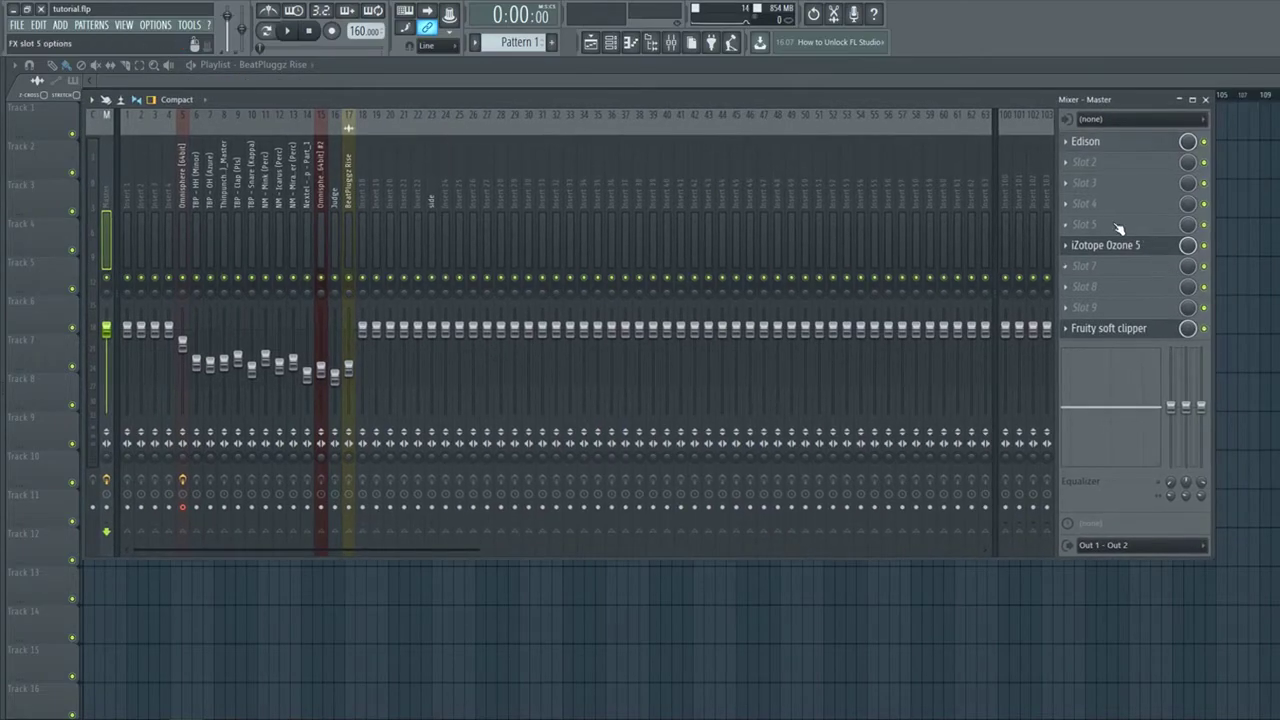
{"action": "left_click", "coordinate": [1065, 211]}
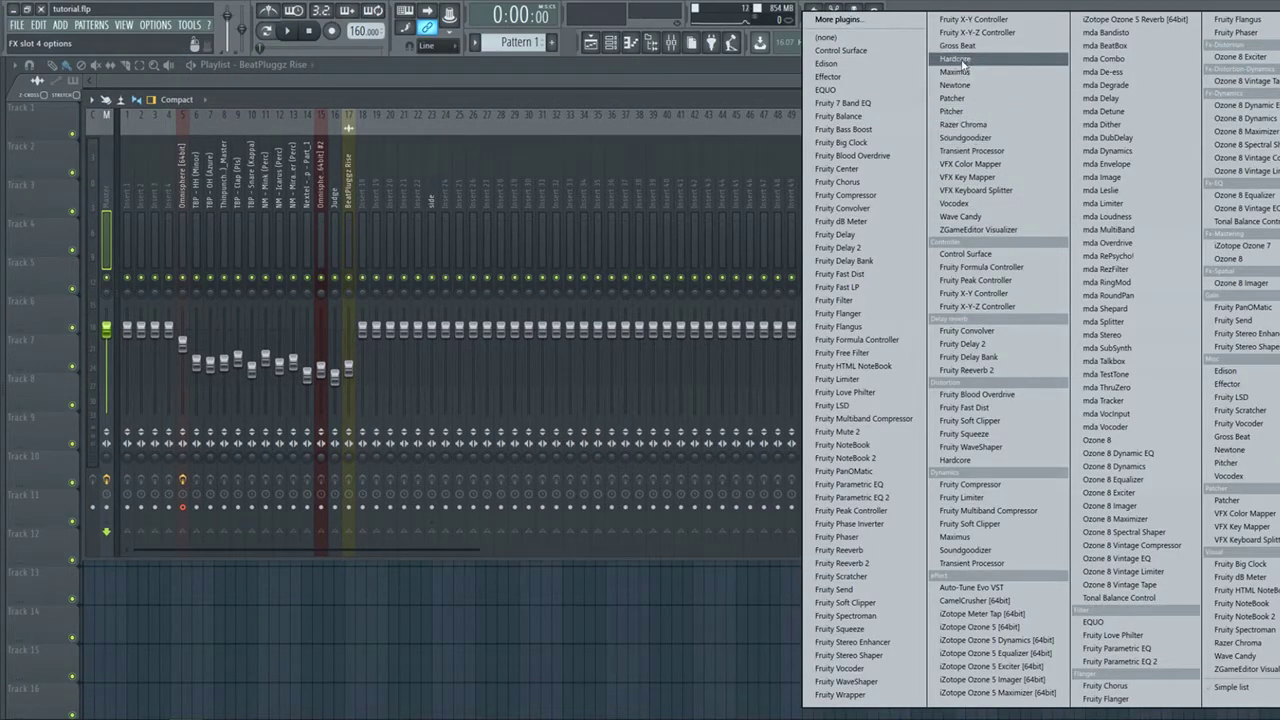
{"action": "left_click", "coordinate": [924, 76]}
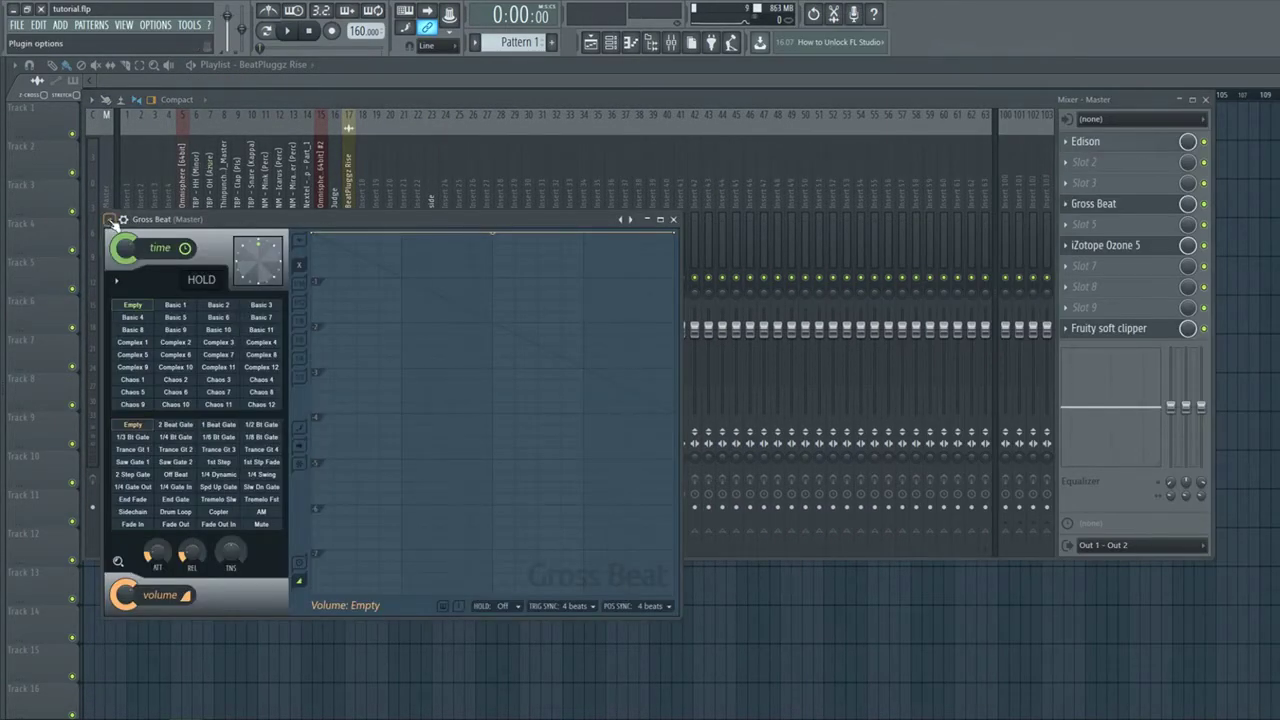
{"action": "left_click", "coordinate": [112, 222]}
{"action": "mouse_move", "coordinate": [185, 262]}
{"action": "left_click", "coordinate": [300, 300]}
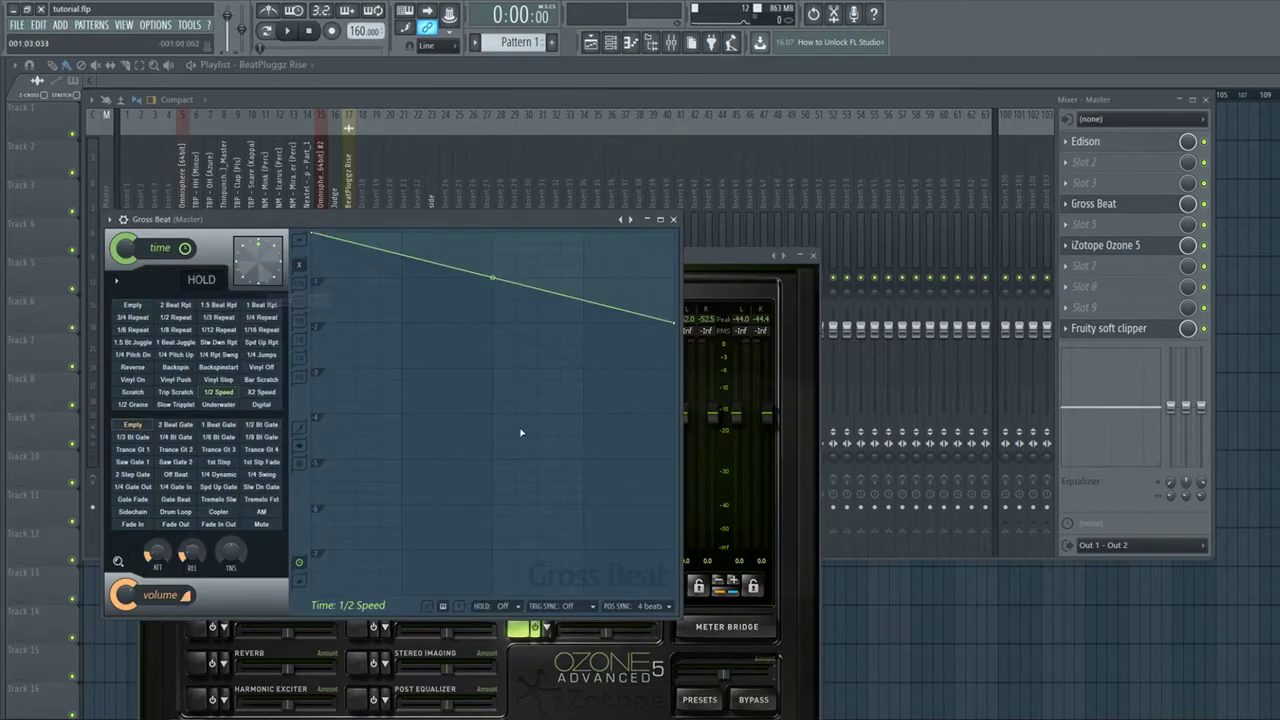
Create an automation clip for Gross Beat's mix level on playlist Track 5.
{"action": "right_click", "coordinate": [1187, 204]}
{"action": "left_click", "coordinate": [1213, 294]}
{"action": "left_click", "coordinate": [1181, 616]}
Add points to the Gross Beat automation so the mix level jumps to full at bar 49 and drops to zero at bar 57.
{"action": "scroll", "coordinate": [655, 270], "scroll_direction": "up", "scroll_amount": 3}
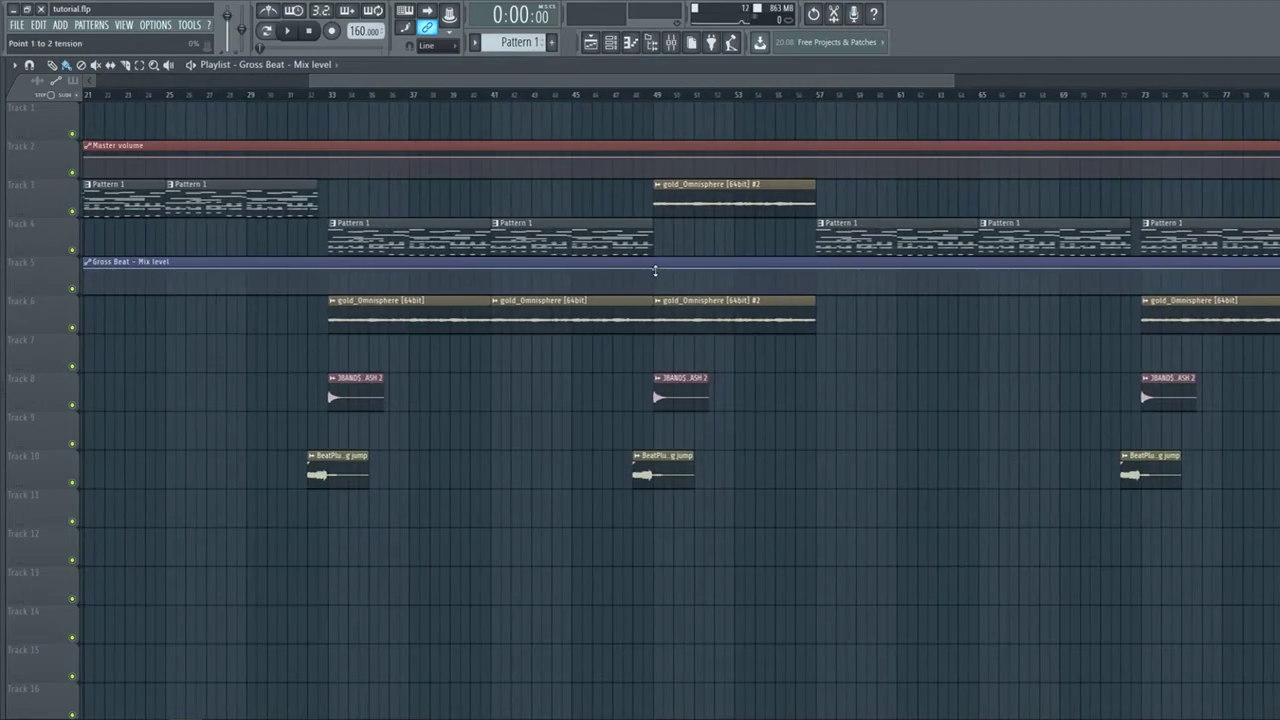
{"action": "right_click", "coordinate": [655, 281]}
{"action": "mouse_move", "coordinate": [655, 281]}
{"action": "left_mouse_down"}
{"action": "mouse_move", "coordinate": [653, 308]}
{"action": "mouse_move", "coordinate": [654, 264]}
{"action": "left_mouse_up"}
{"action": "right_click", "coordinate": [654, 288]}
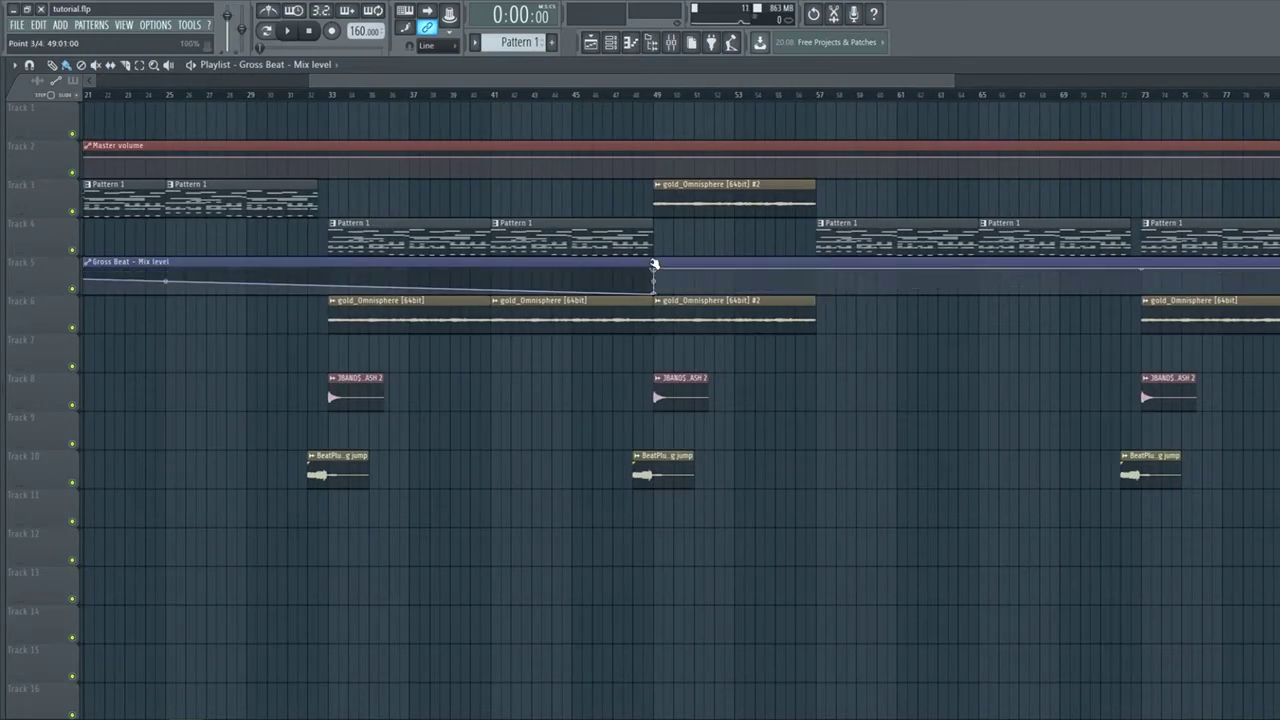
{"action": "left_click", "coordinate": [806, 271]}
{"action": "left_click_drag", "start_coordinate": [810, 271], "coordinate": [820, 334]}
{"action": "right_click", "coordinate": [821, 272]}
Lower the first and last points of the Gross Beat automation to zero, flattening the curve outside bars 49 to 57.
{"action": "scroll", "coordinate": [822, 341], "scroll_direction": "down", "scroll_amount": 5}
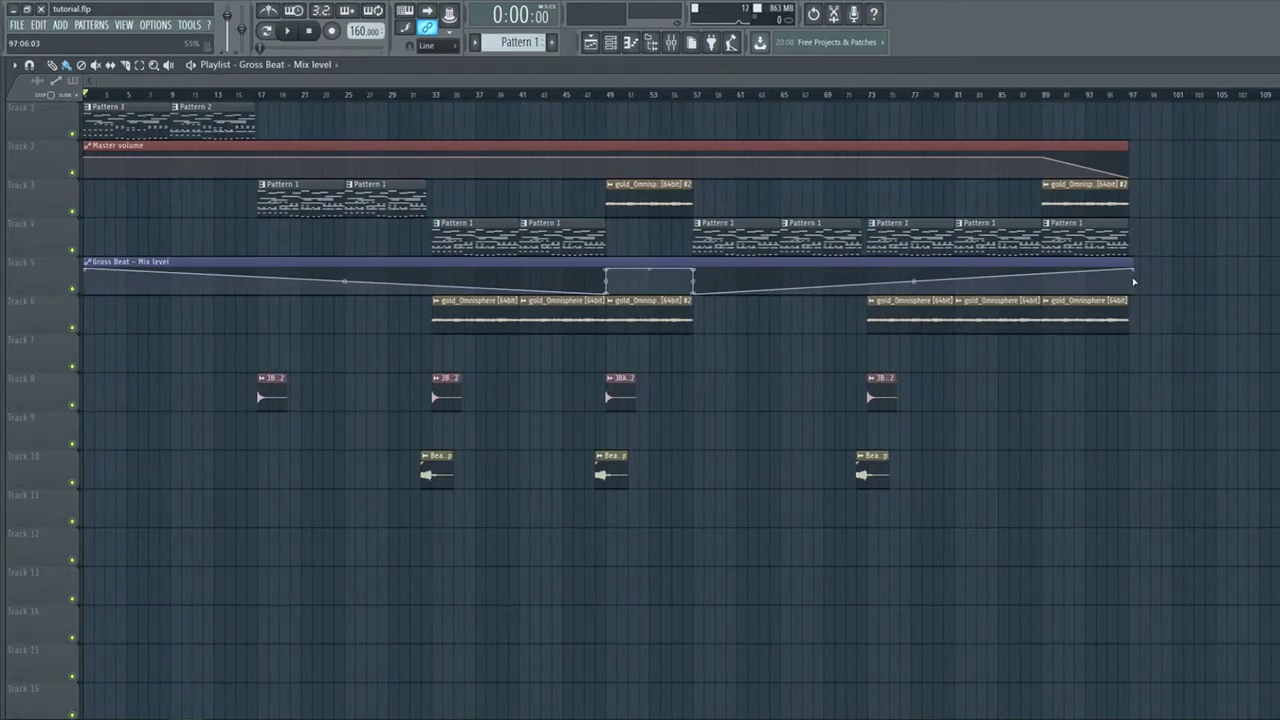
{"action": "left_click_drag", "start_coordinate": [1133, 269], "coordinate": [1132, 307]}
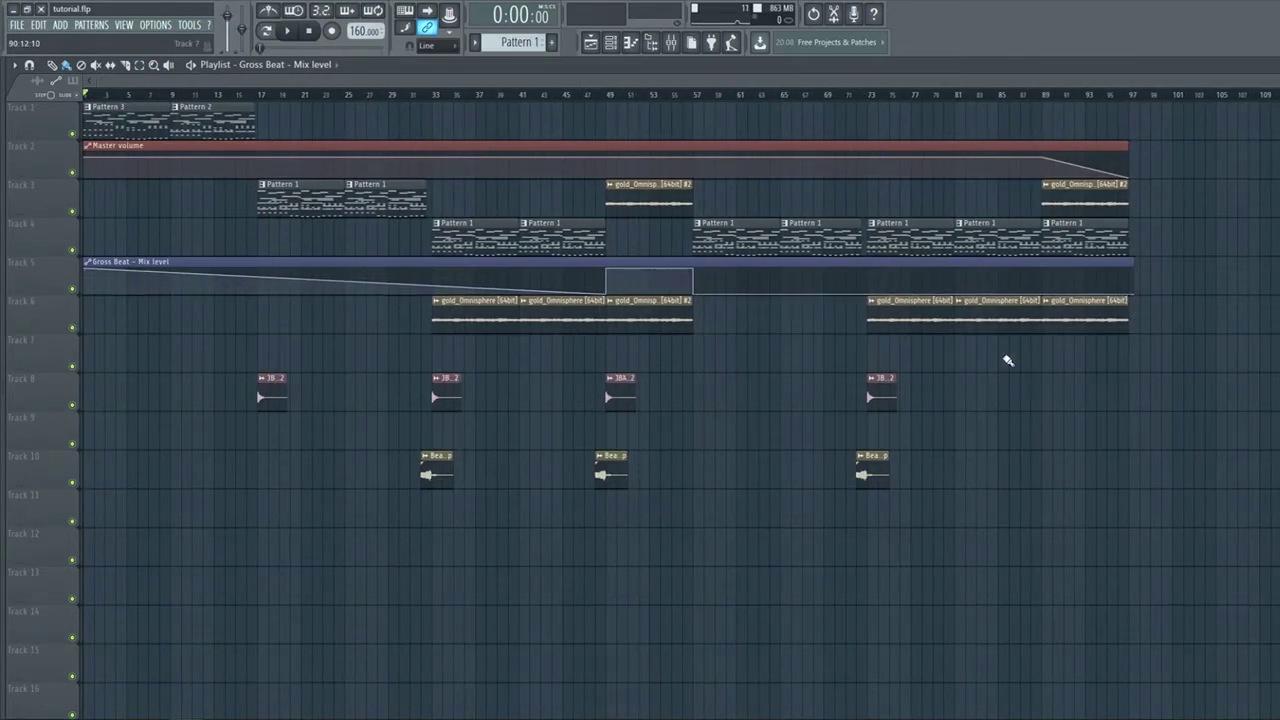
{"action": "left_click_drag", "start_coordinate": [92, 274], "coordinate": [72, 337]}
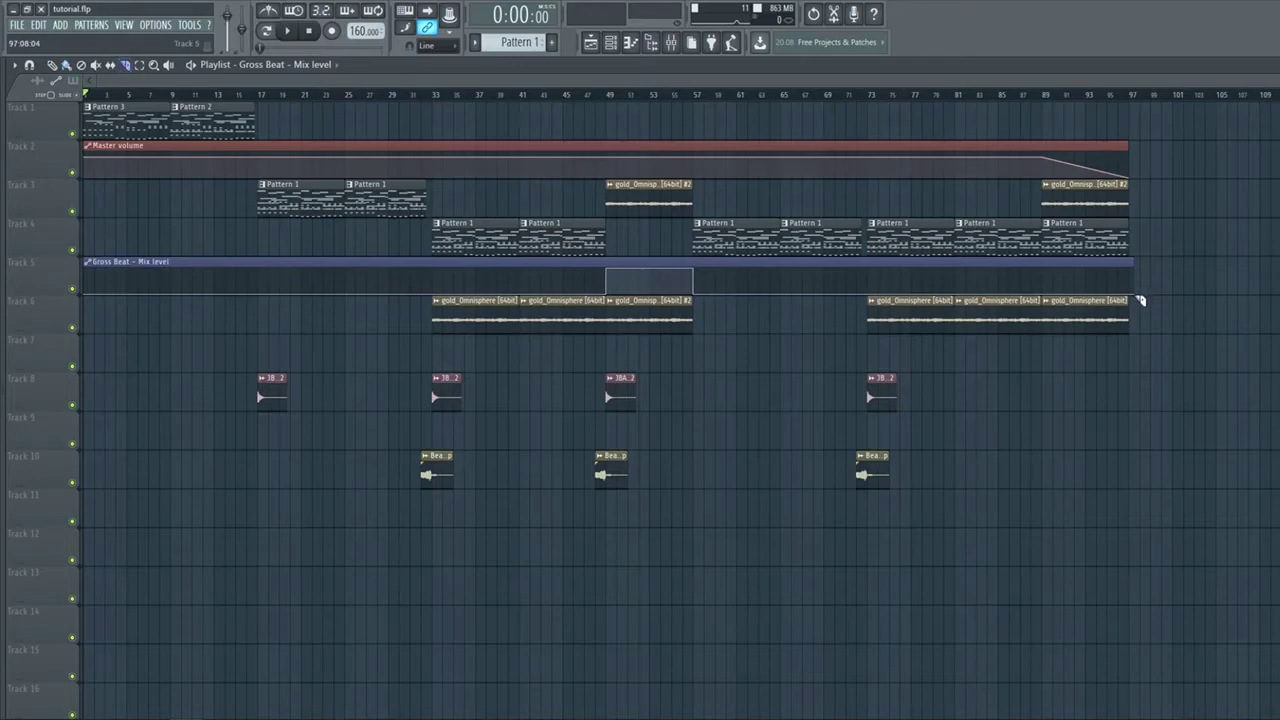
Play the arrangement from bar 43 through the half-speed transition at bar 49, check the mixer and stop.
{"action": "key", "text": "space"}
{"action": "left_click", "coordinate": [543, 95]}
{"action": "scroll", "coordinate": [614, 100], "scroll_direction": "up", "scroll_amount": 3}
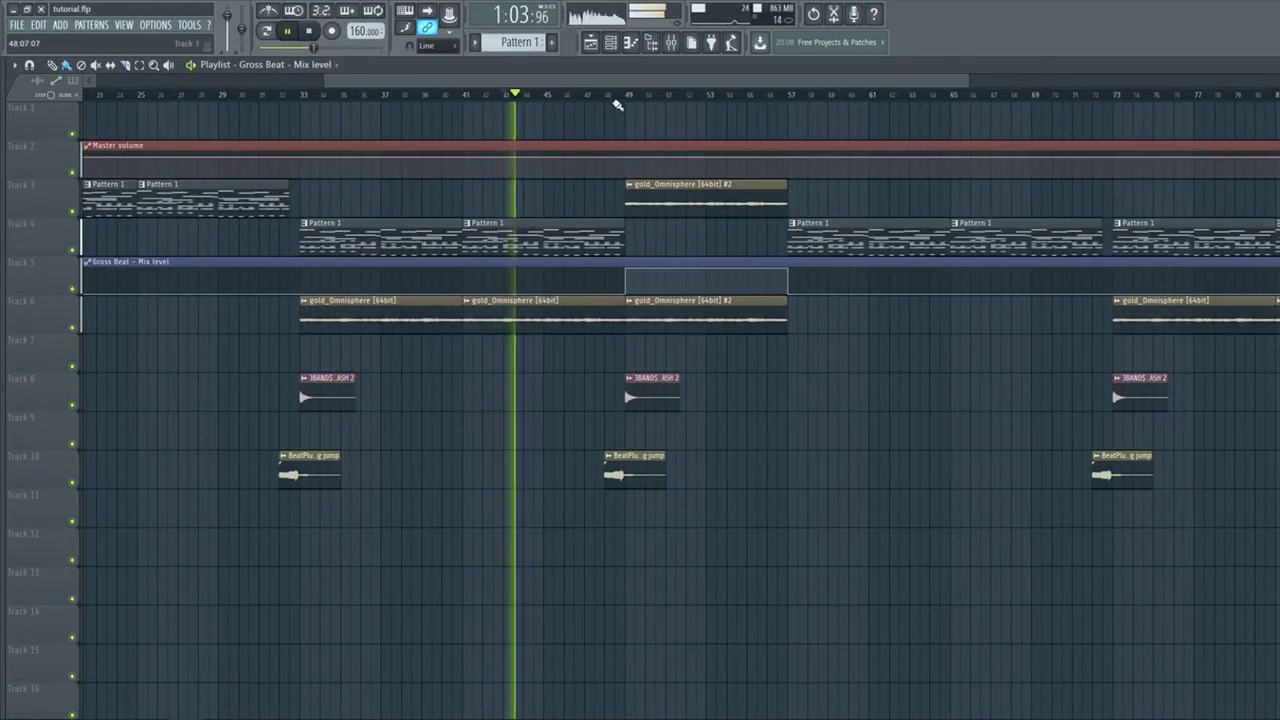
{"action": "double_click", "coordinate": [561, 315]}
{"action": "key", "text": "Escape"}
{"action": "scroll", "coordinate": [590, 409], "scroll_direction": "down", "scroll_amount": 3}
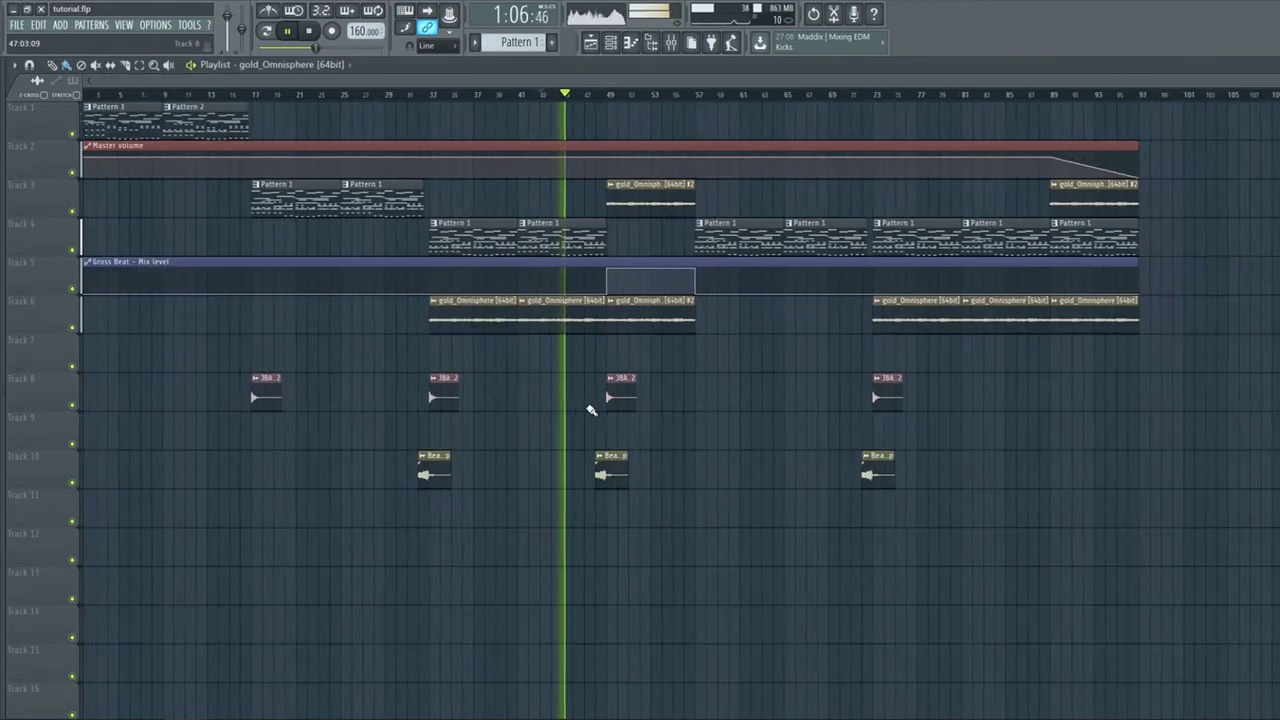
{"action": "scroll", "coordinate": [591, 410], "scroll_direction": "up", "scroll_amount": 4}
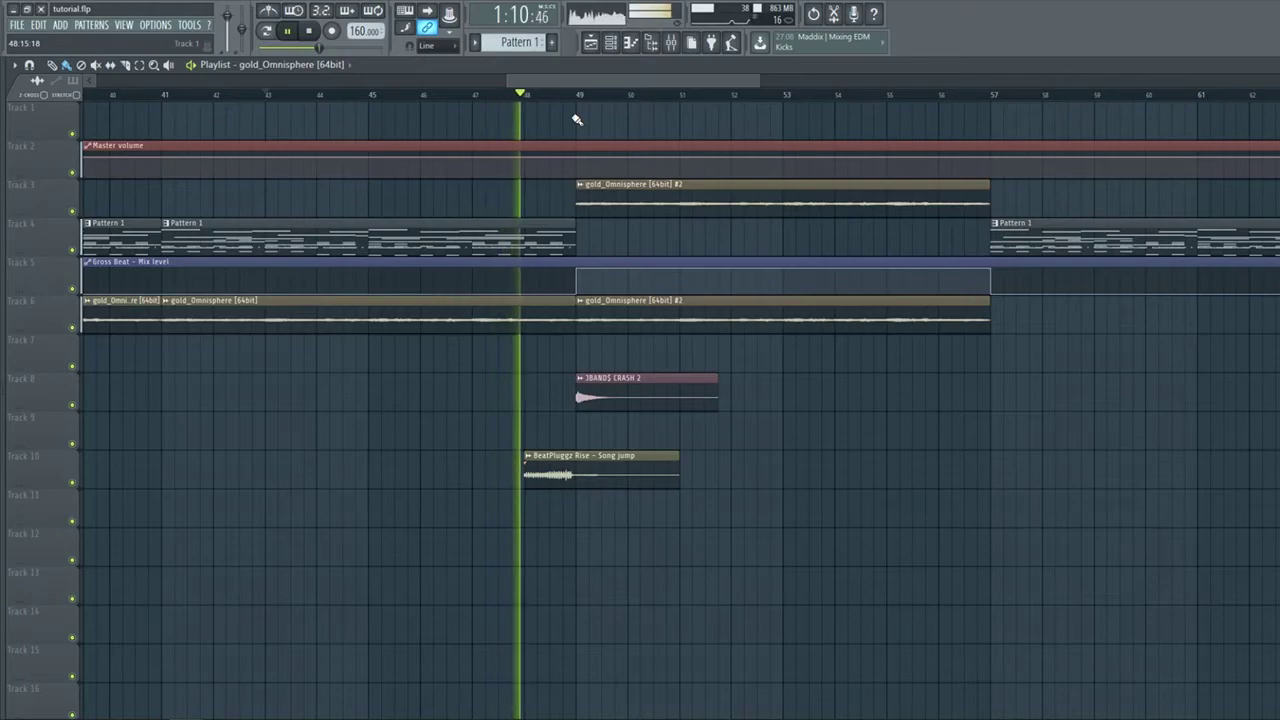
{"action": "left_click", "coordinate": [672, 43]}
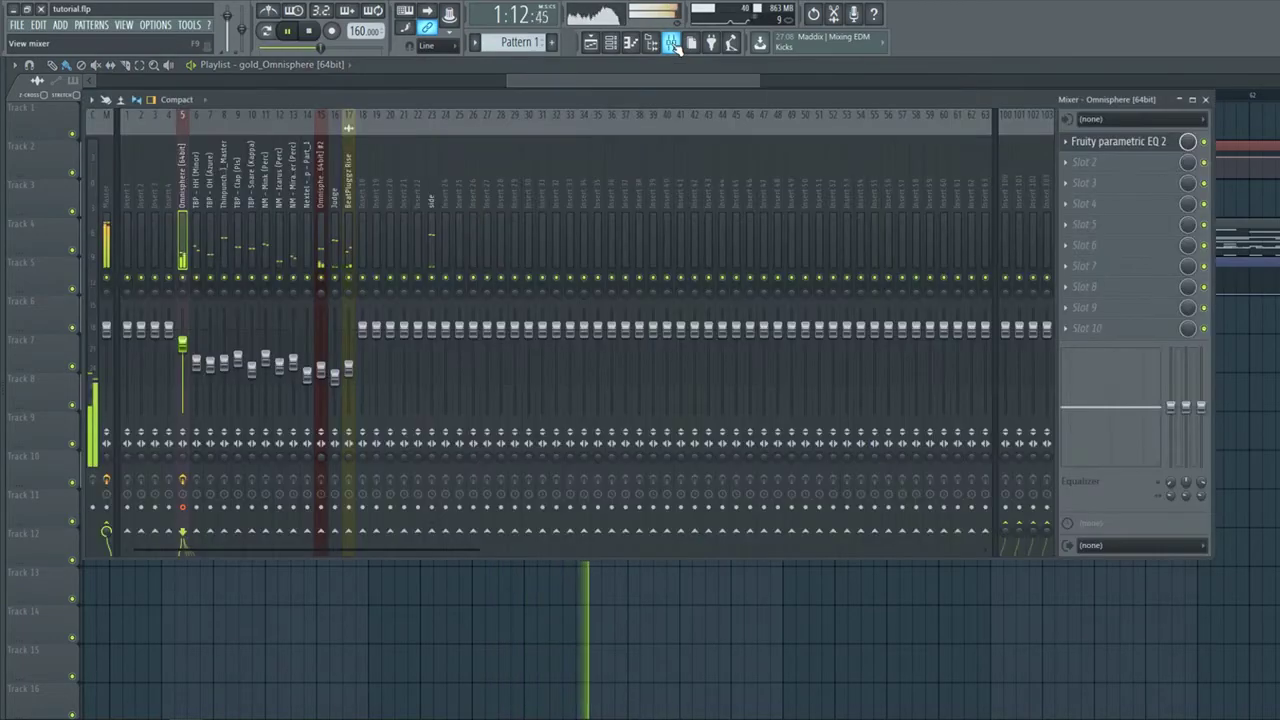
{"action": "key", "text": "space"}
Adjust the channel volume of the JBAND$ CRASH 2 sample and restart playback from bar 43.
{"action": "right_click", "coordinate": [877, 657]}
{"action": "double_click", "coordinate": [600, 402]}
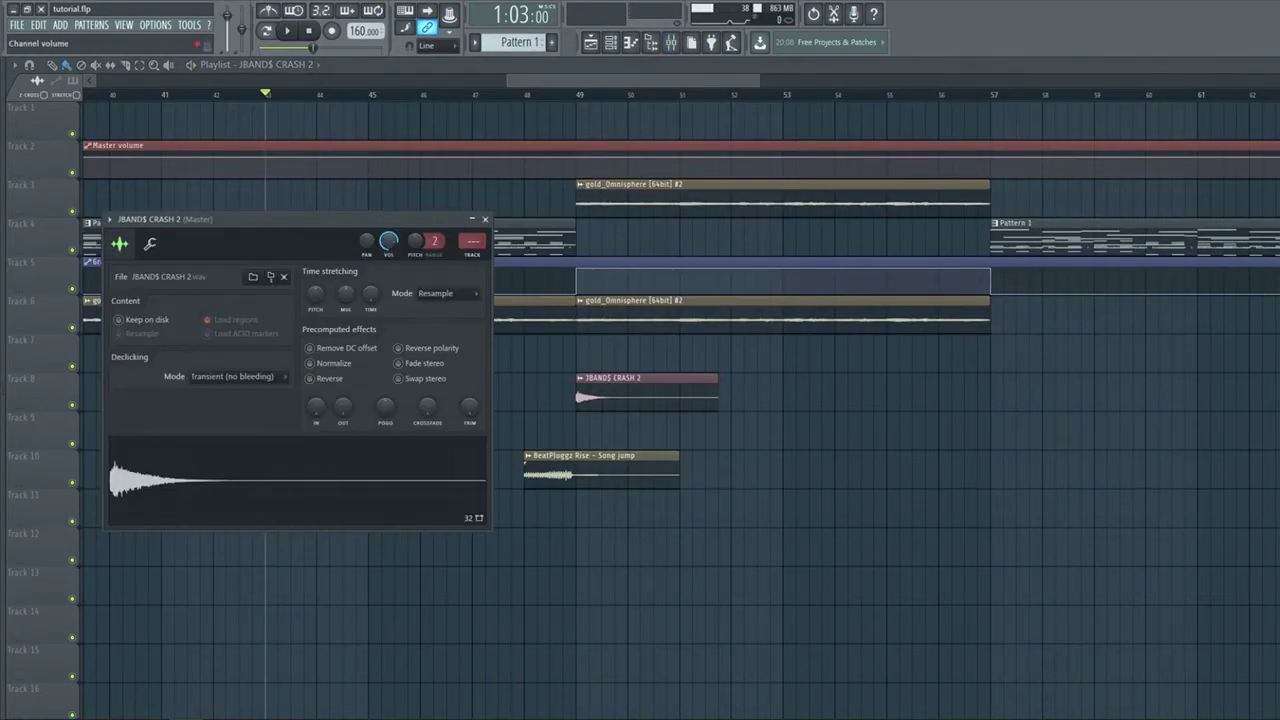
{"action": "right_click", "coordinate": [557, 589]}
{"action": "key", "text": "space"}
{"action": "scroll", "coordinate": [551, 560], "scroll_direction": "down", "scroll_amount": 7}
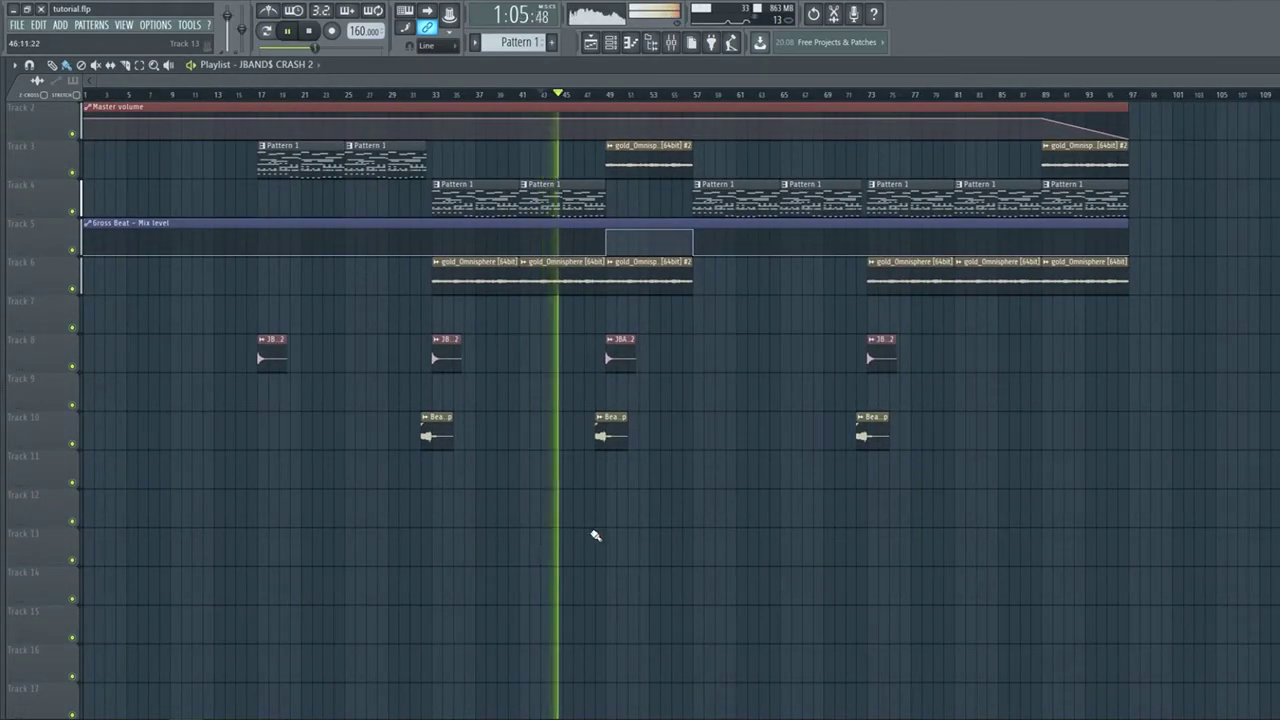
Adjust the BeatPluggz Rise channel volume while the section before bar 49 plays.
{"action": "scroll", "coordinate": [583, 543], "scroll_direction": "up", "scroll_amount": 5}
{"action": "double_click", "coordinate": [622, 435]}
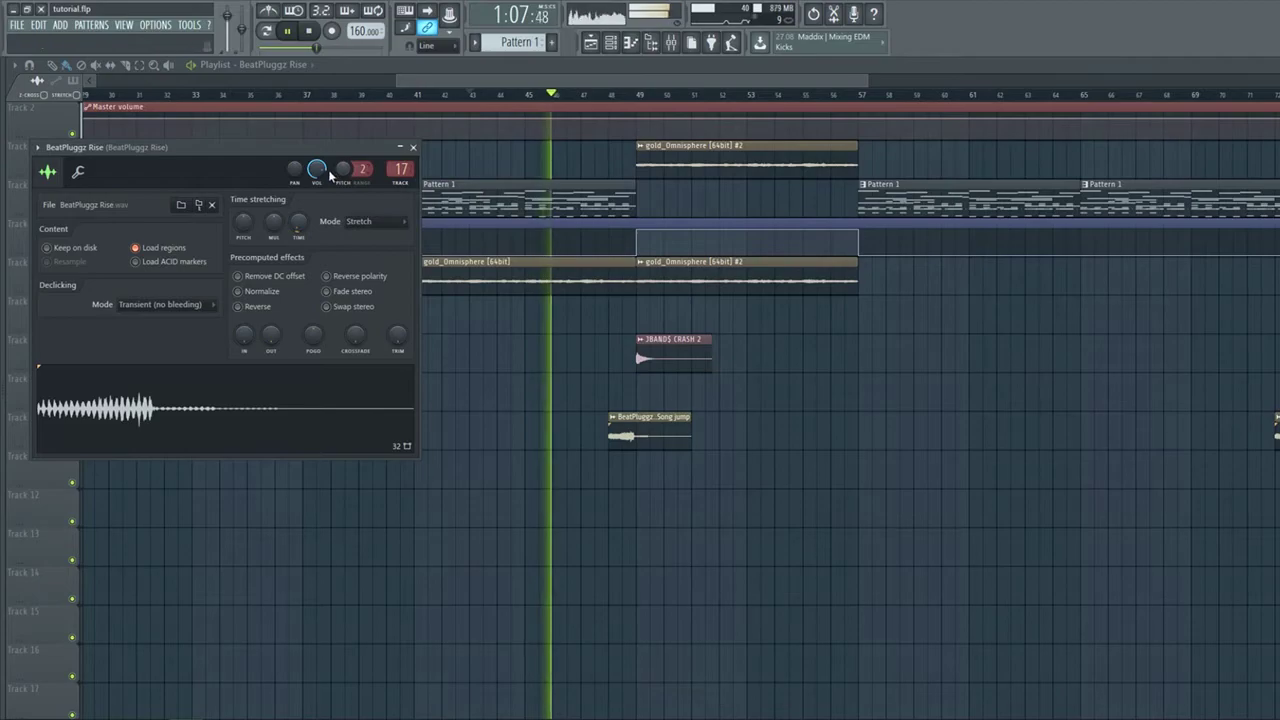
{"action": "scroll", "coordinate": [529, 301], "scroll_direction": "down", "scroll_amount": 2}
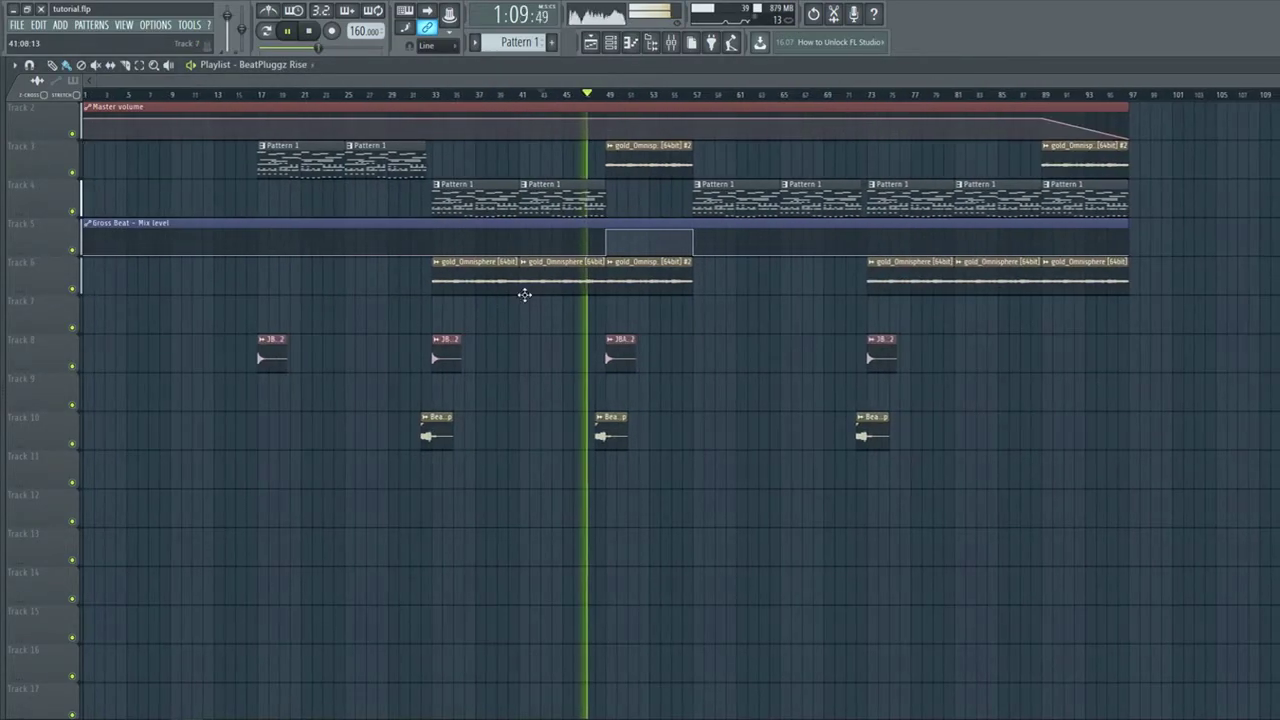
{"action": "scroll", "coordinate": [597, 397], "scroll_direction": "up", "scroll_amount": 2}
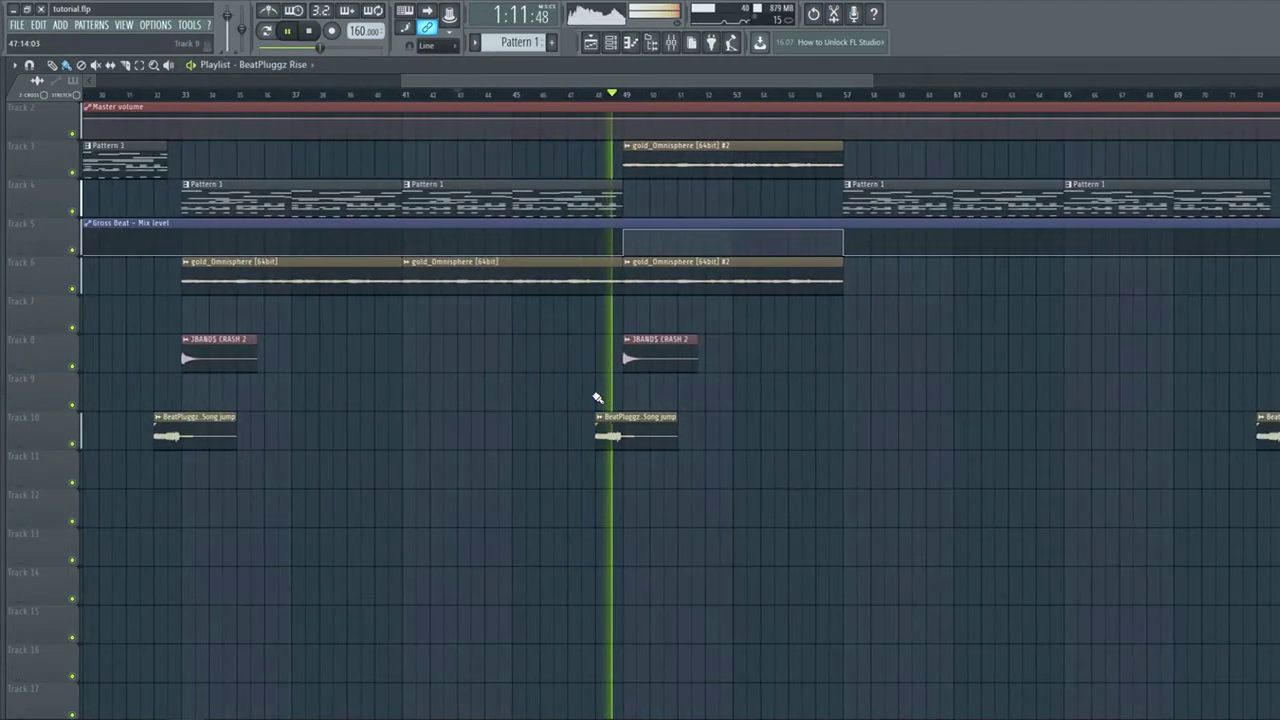
Replay the transition from about bar 48 and set the gold_Omnisphere #2 channel volume to 45%.
{"action": "double_click", "coordinate": [649, 148]}
{"action": "double_click", "coordinate": [657, 354]}
{"action": "key", "text": "space"}
{"action": "key", "text": "space"}
{"action": "left_click", "coordinate": [600, 94]}
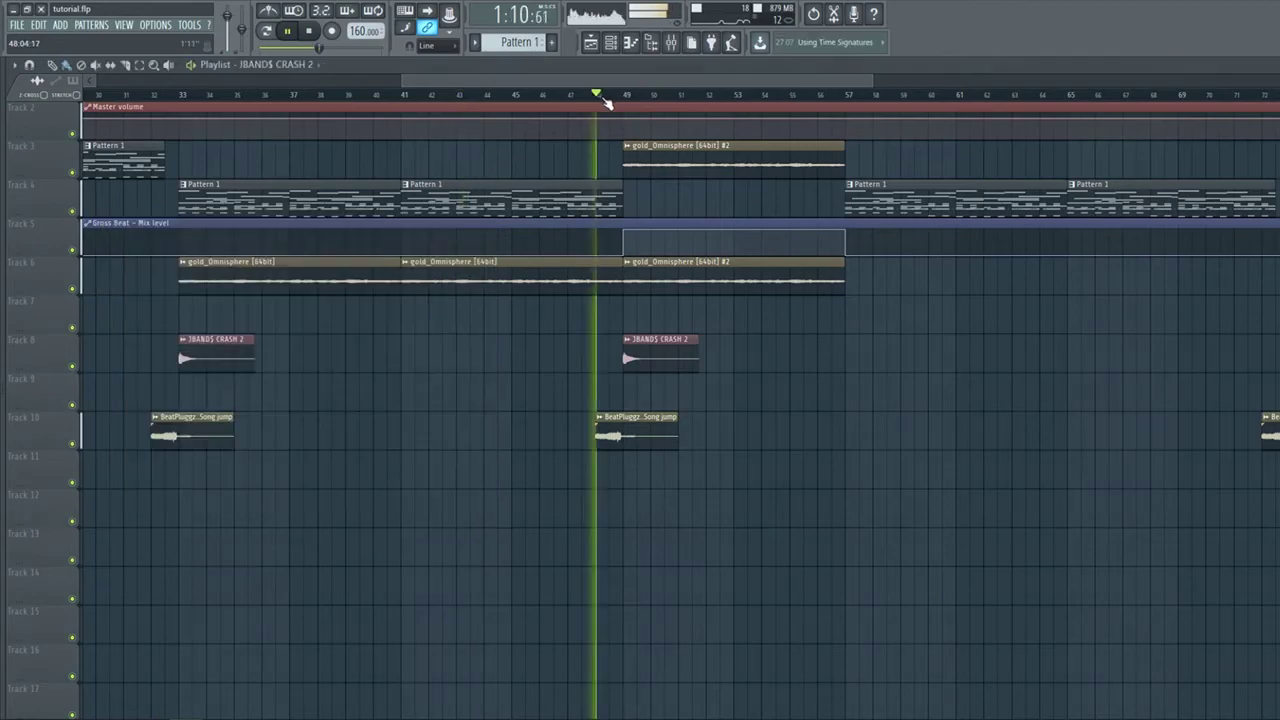
{"action": "double_click", "coordinate": [620, 282]}
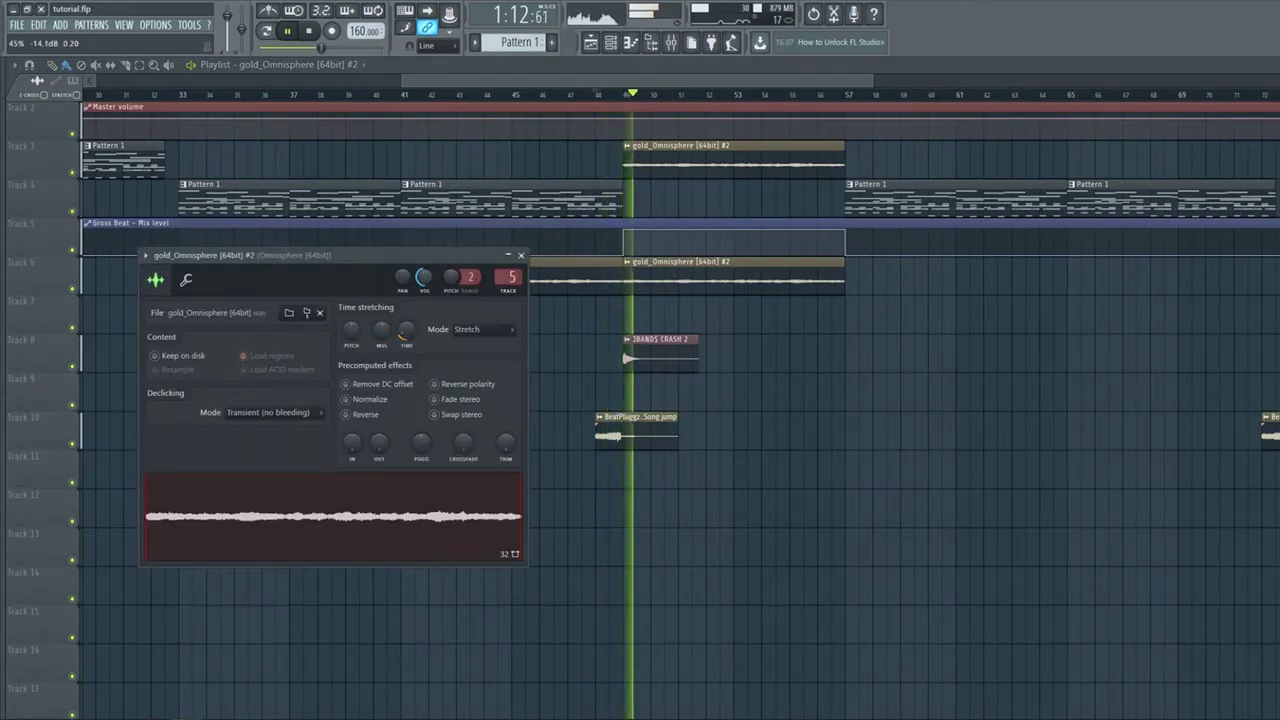
{"action": "right_click", "coordinate": [580, 380]}
Listen through the half-speed section and the opening bars, checking the TBP - Snare (Kappa) track in the mixer.
{"action": "scroll", "coordinate": [581, 380], "scroll_direction": "down", "scroll_amount": 3}
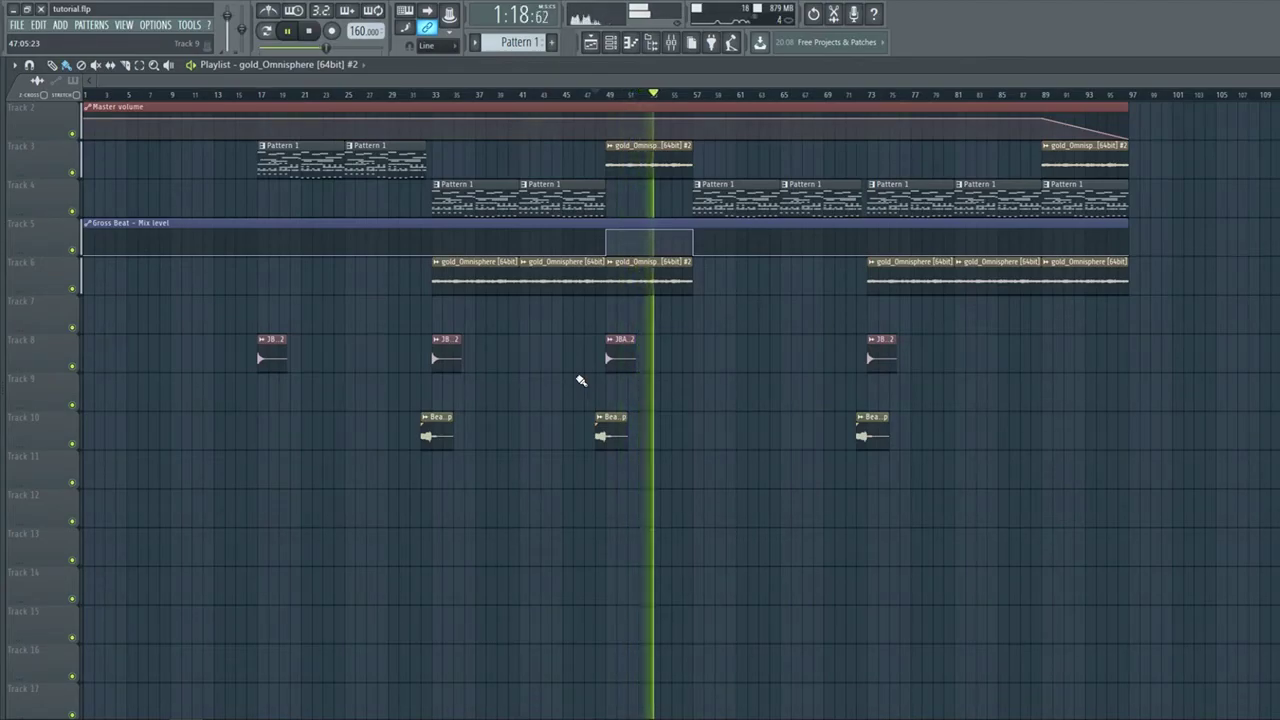
{"action": "scroll", "coordinate": [540, 246], "scroll_direction": "up", "scroll_amount": 1}
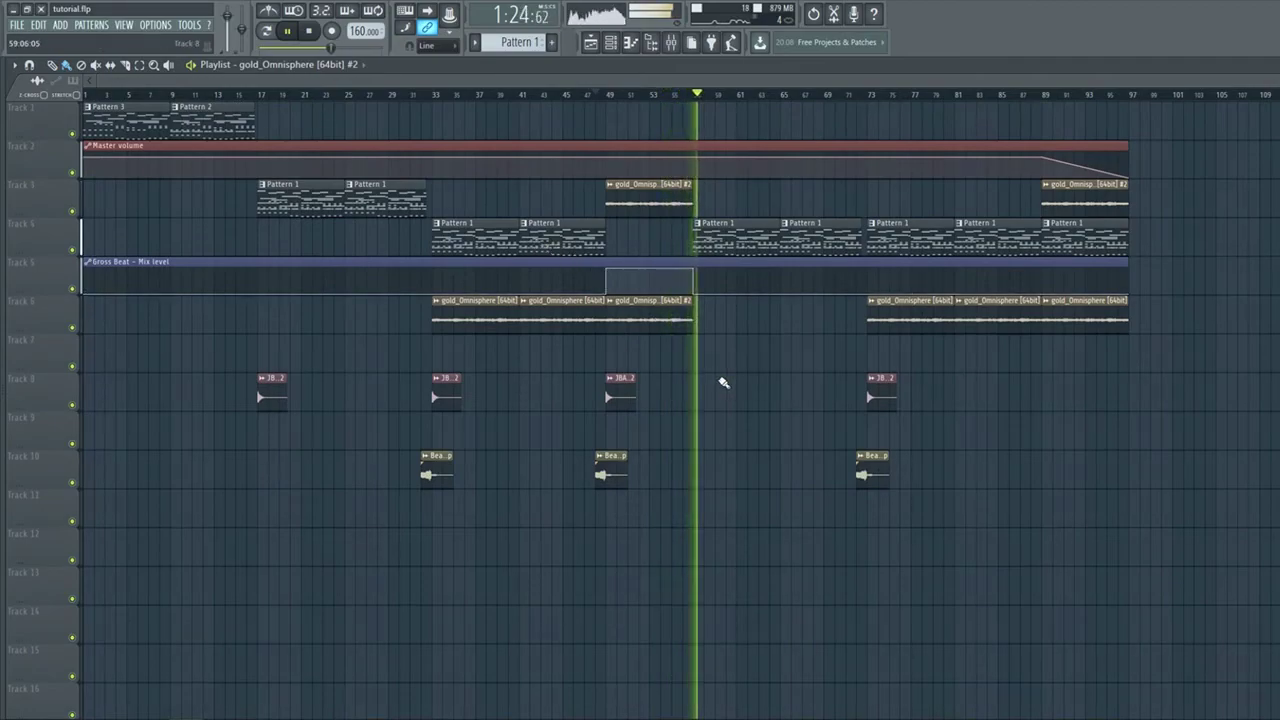
{"action": "key", "text": "space"}
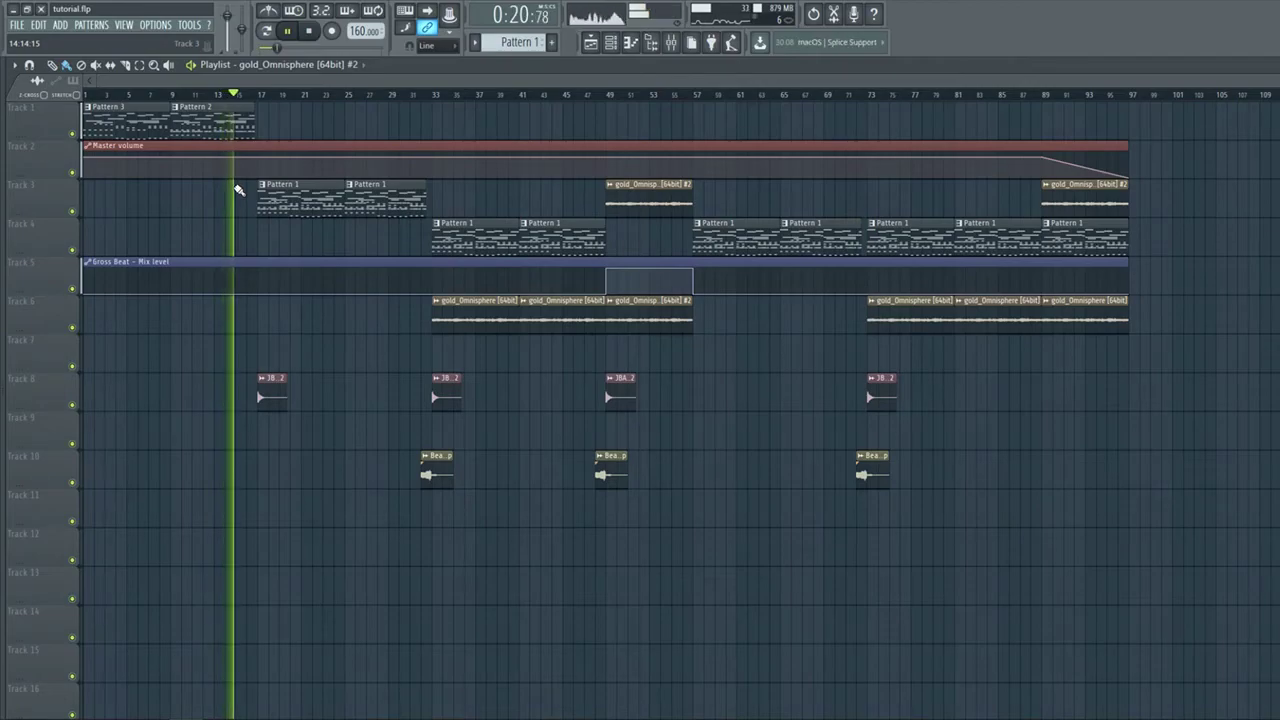
{"action": "left_click", "coordinate": [671, 42]}
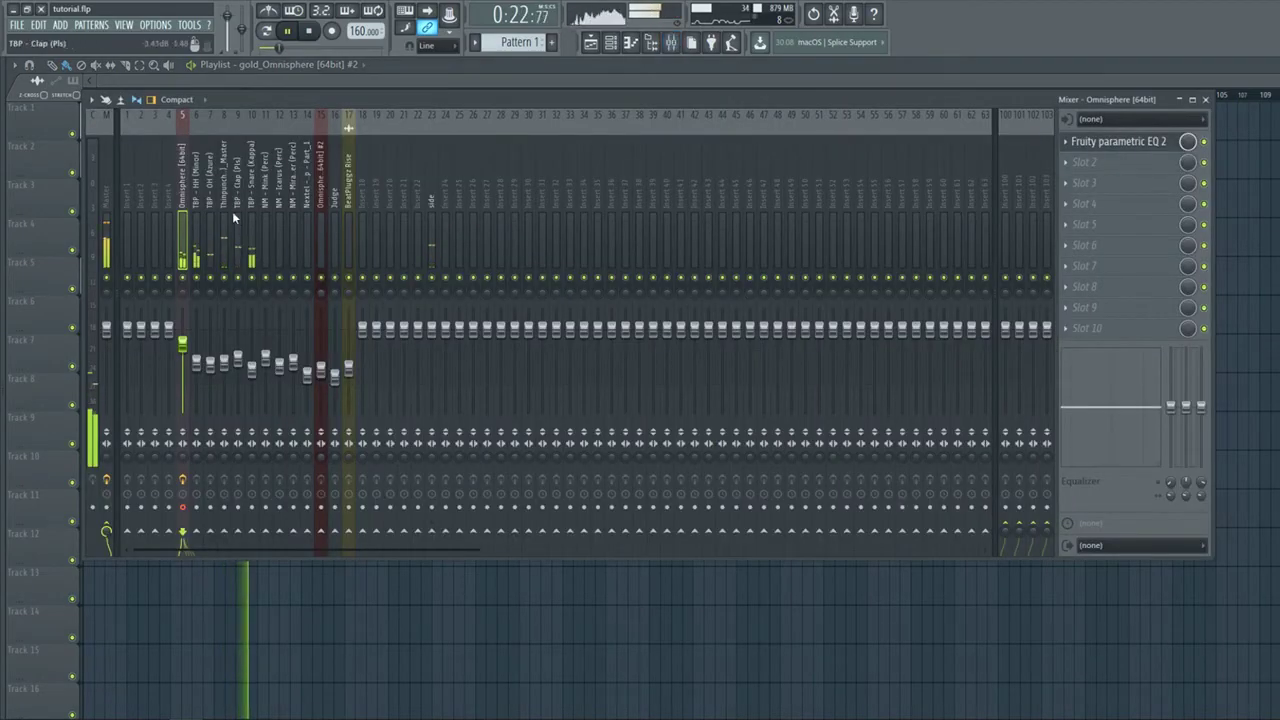
{"action": "left_click", "coordinate": [224, 180]}
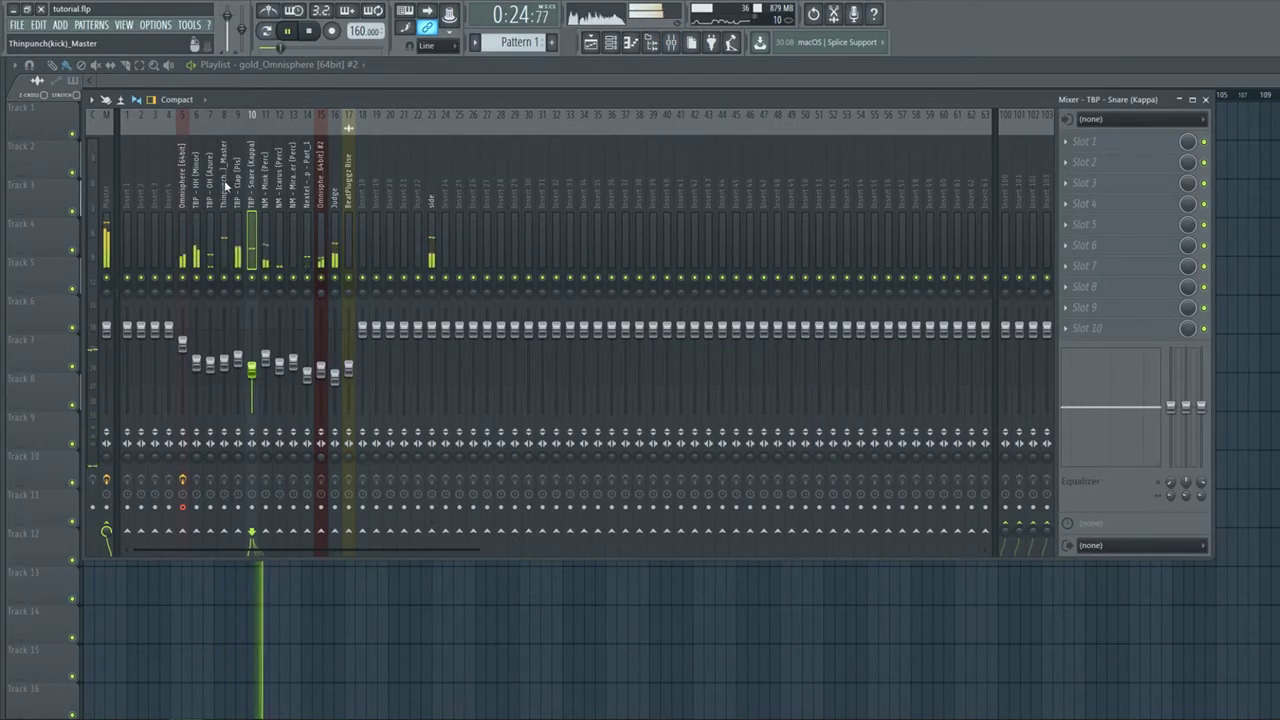
{"action": "key", "text": "F9"}
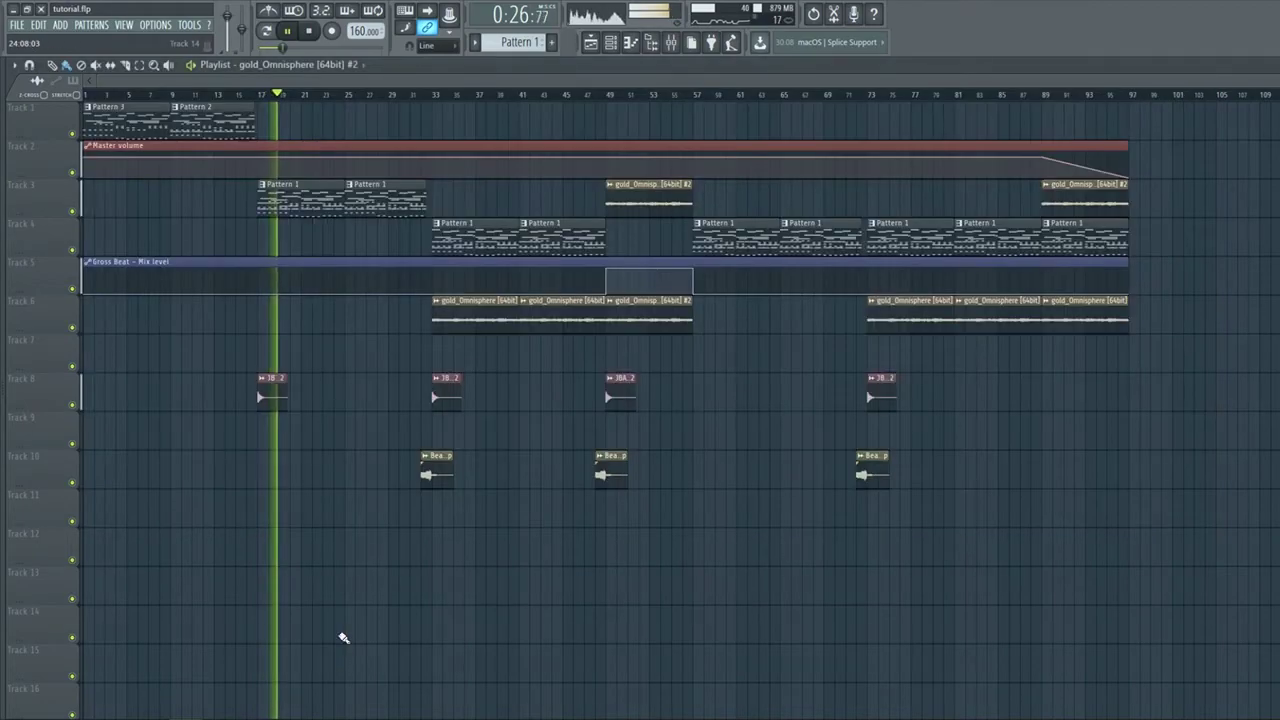